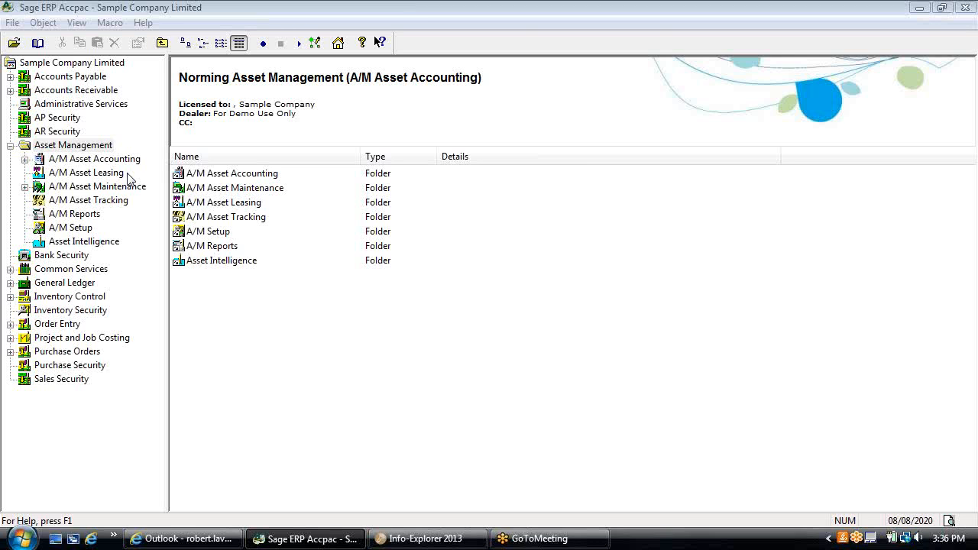
# Look through the Common Services items, including Fiscal Calendar, Currency, Optional Fields and Tax Services
pyautogui.click(55, 270)
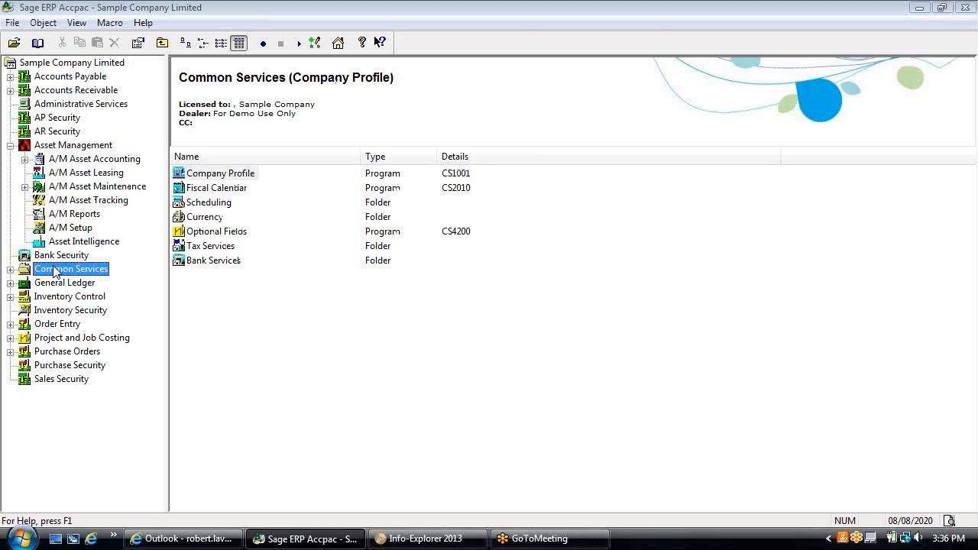
pyautogui.click(222, 191)
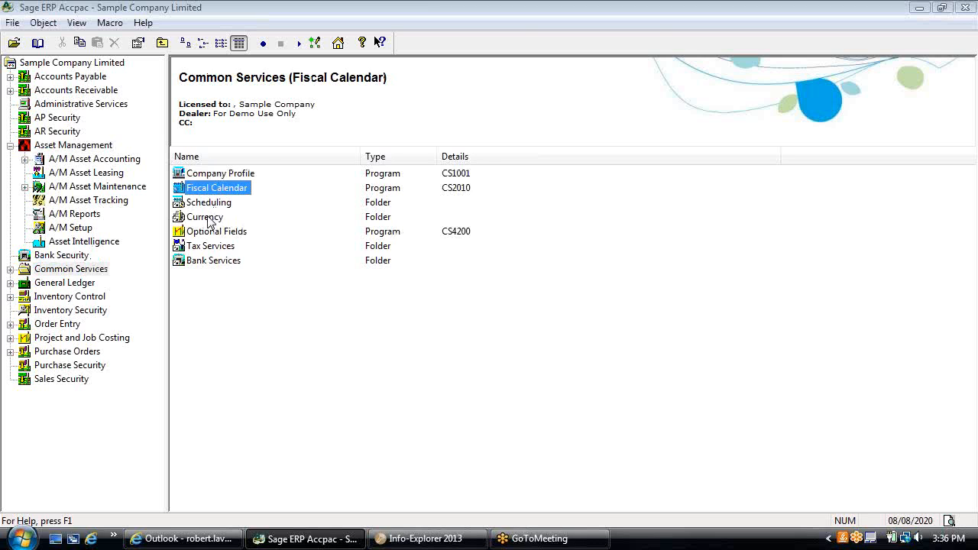
pyautogui.click(209, 218)
pyautogui.click(208, 232)
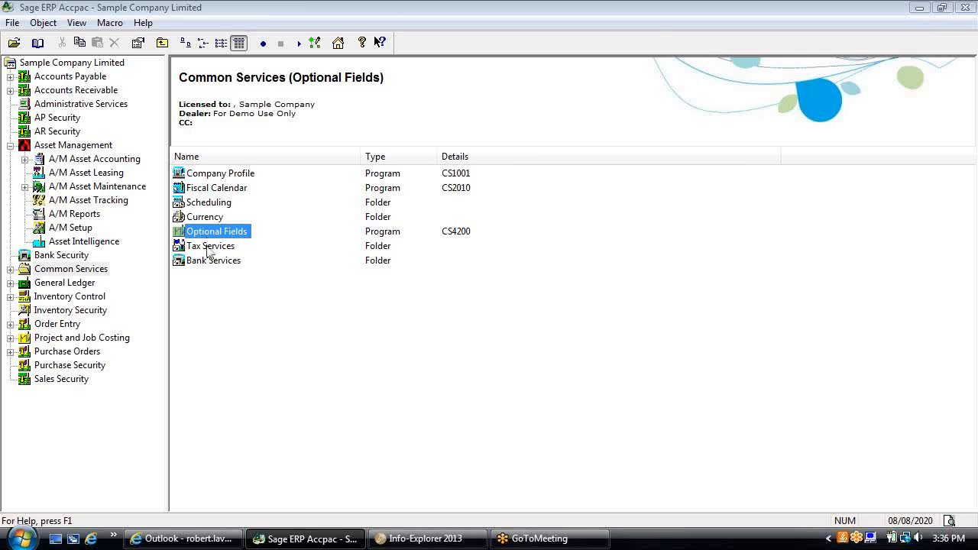
pyautogui.click(208, 248)
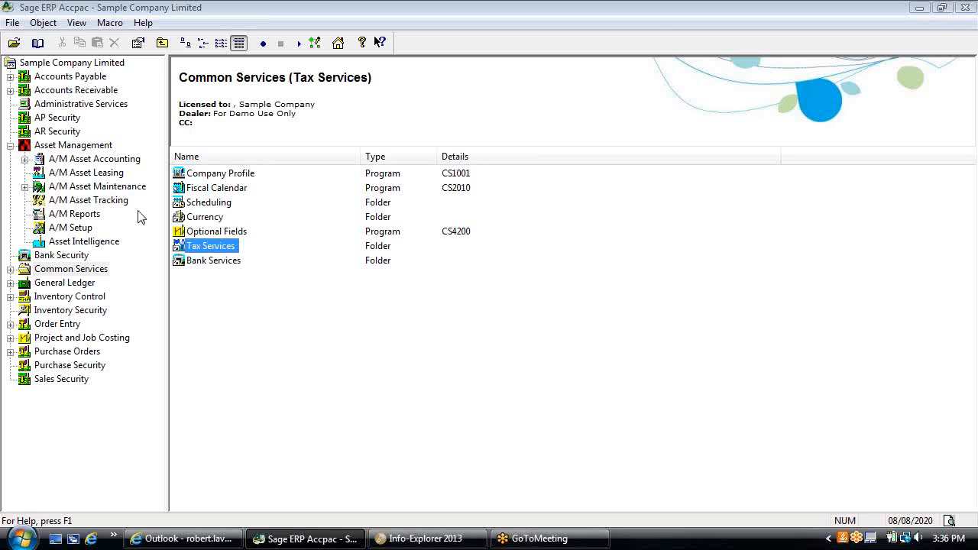
# Review the security access rights available for Norming Asset Management 6.0A in the Administrative Services security groups, then close the window
pyautogui.click(81, 107)
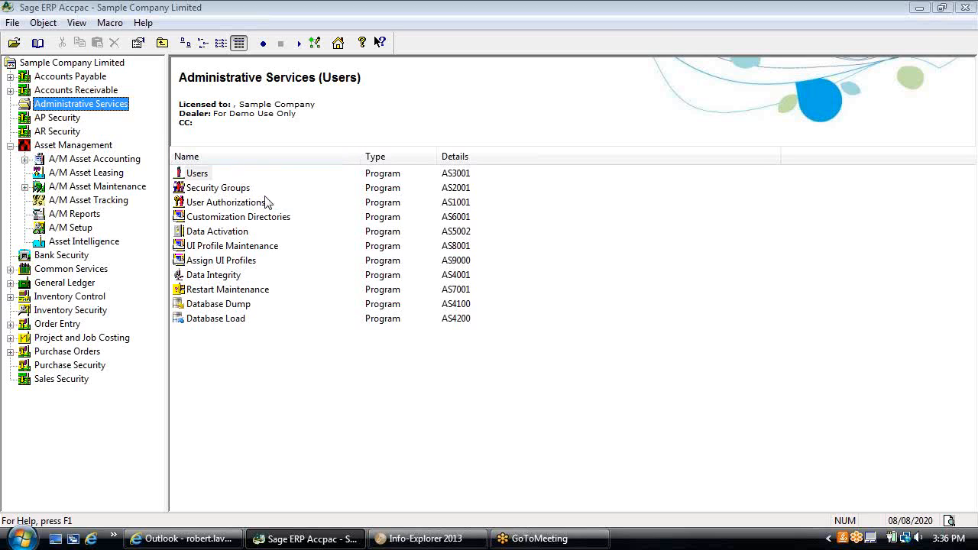
pyautogui.doubleClick(234, 191)
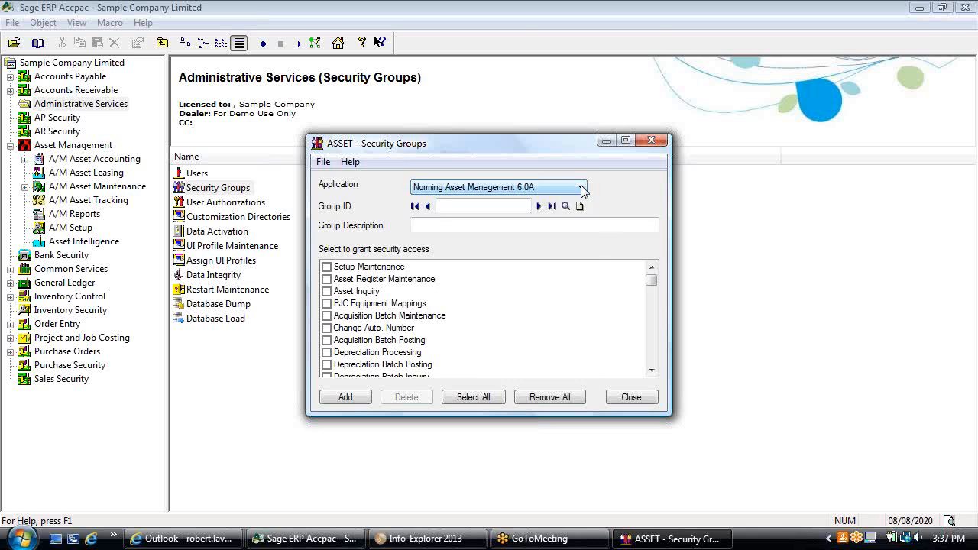
pyautogui.click(581, 189)
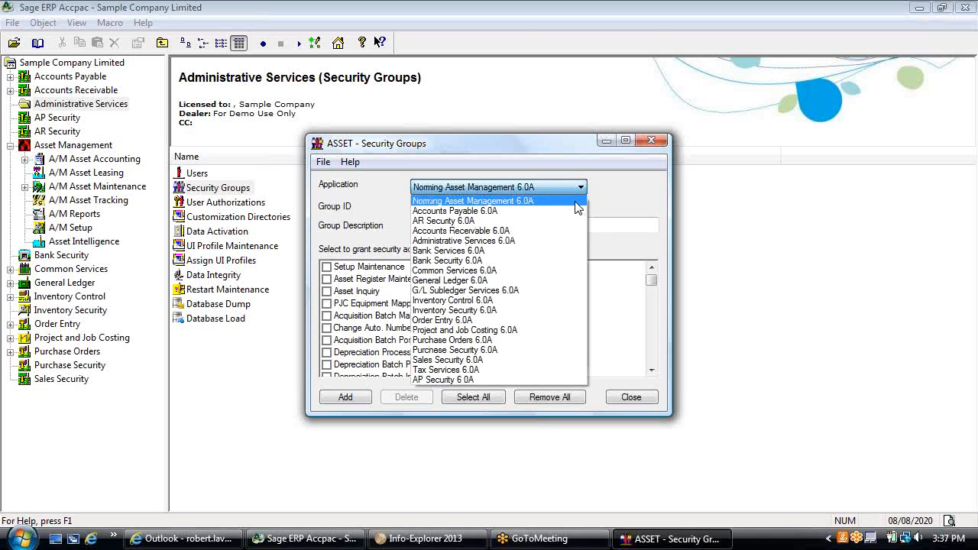
pyautogui.click(575, 203)
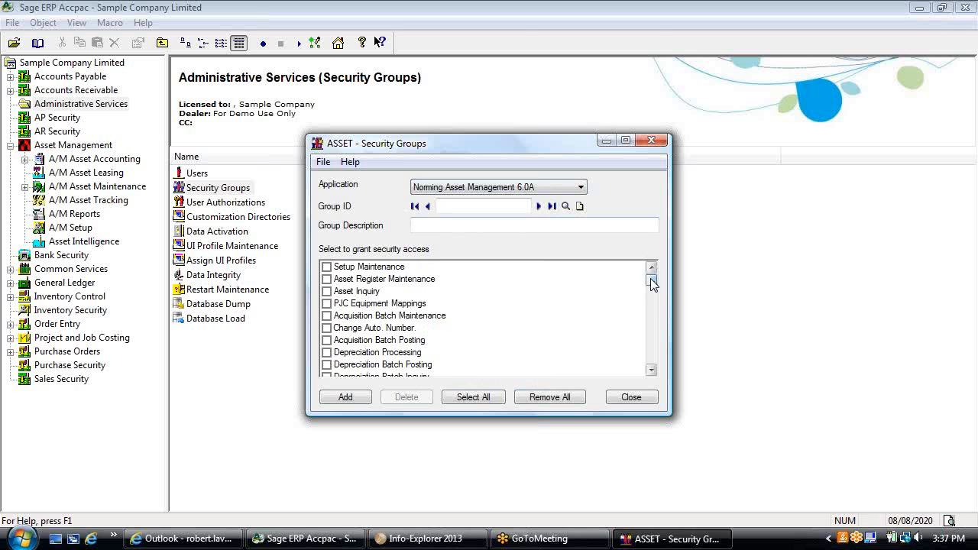
pyautogui.moveTo(650, 279)
pyautogui.mouseDown()
pyautogui.moveTo(652, 337)
pyautogui.moveTo(651, 279)
pyautogui.mouseUp()
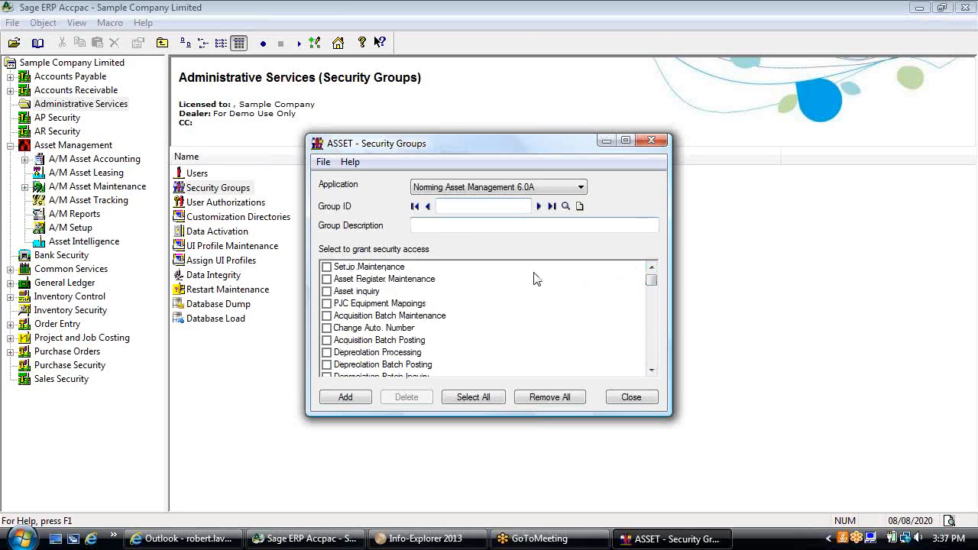
pyautogui.click(633, 399)
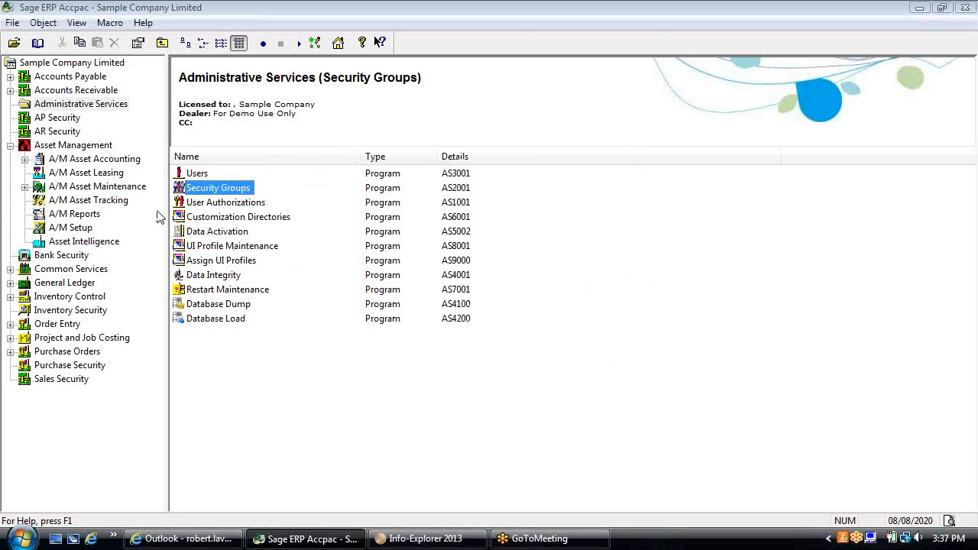
# Check the list of current LanPak users and close it
pyautogui.click(143, 22)
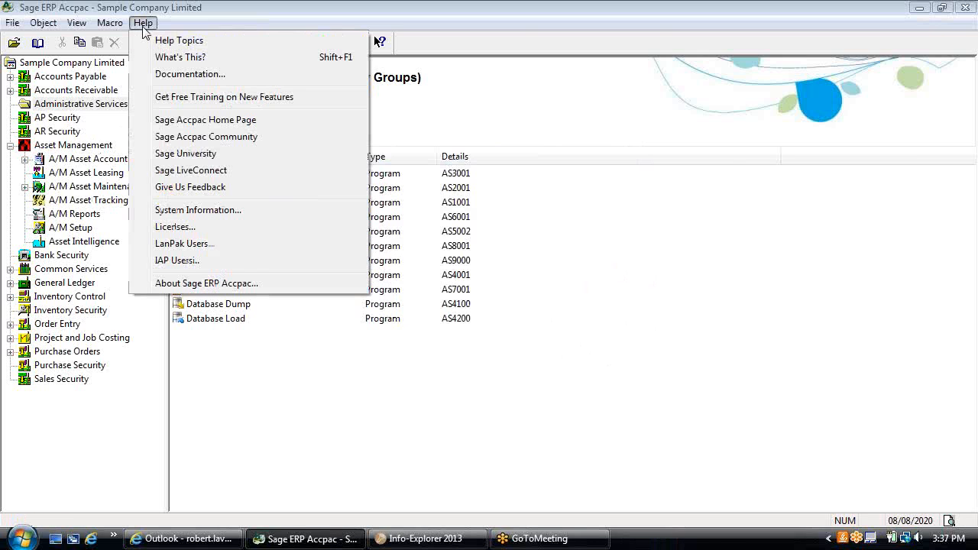
pyautogui.click(184, 245)
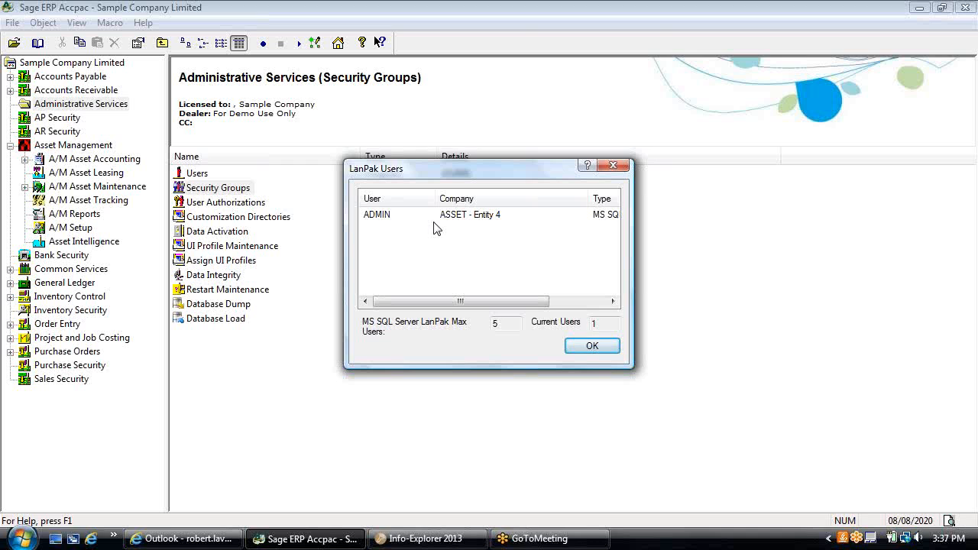
pyautogui.click(590, 345)
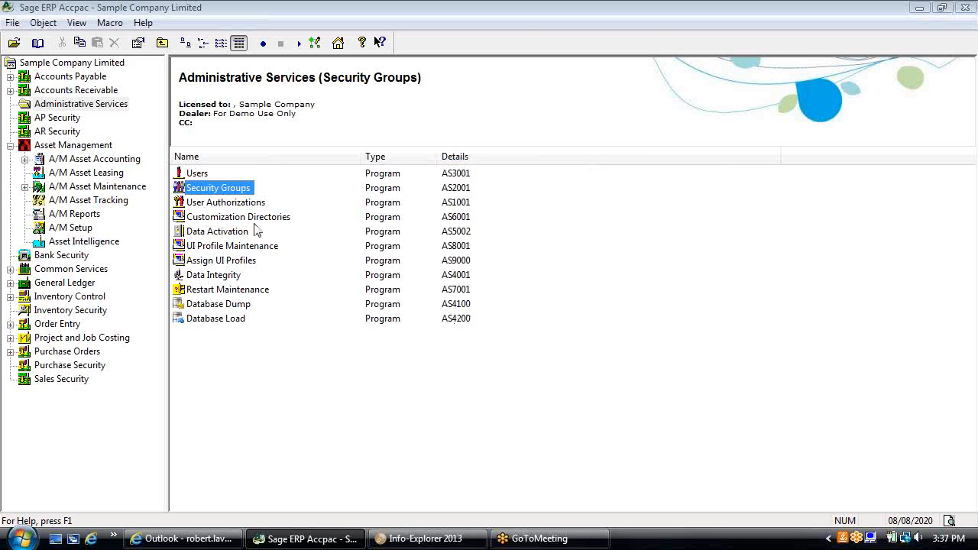
# Browse the Asset Management folders for asset accounting, leasing, maintenance and tracking
pyautogui.click(71, 146)
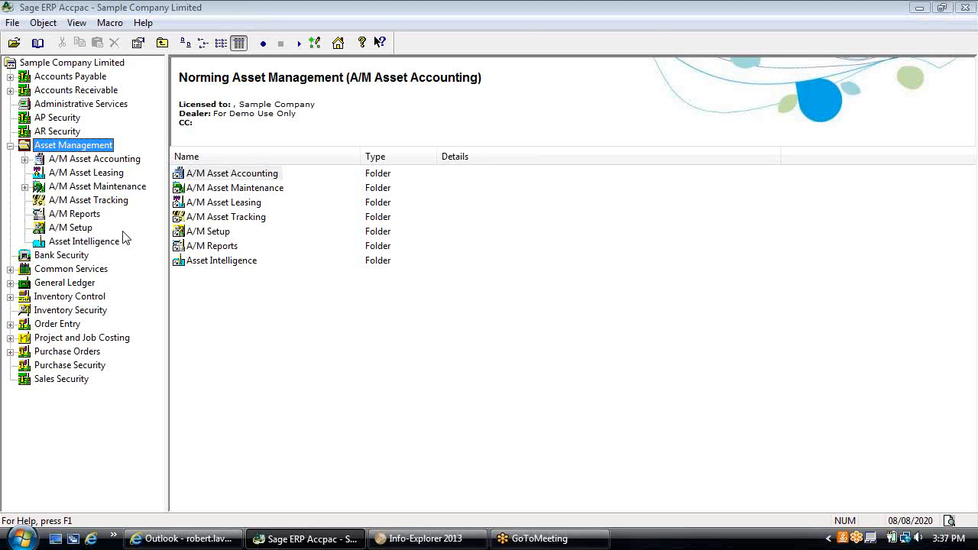
pyautogui.click(88, 160)
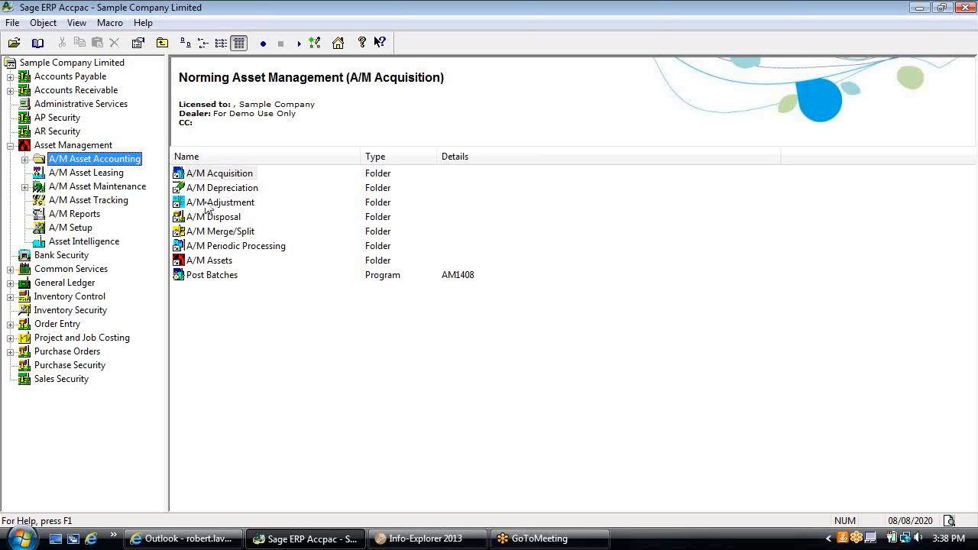
pyautogui.click(84, 173)
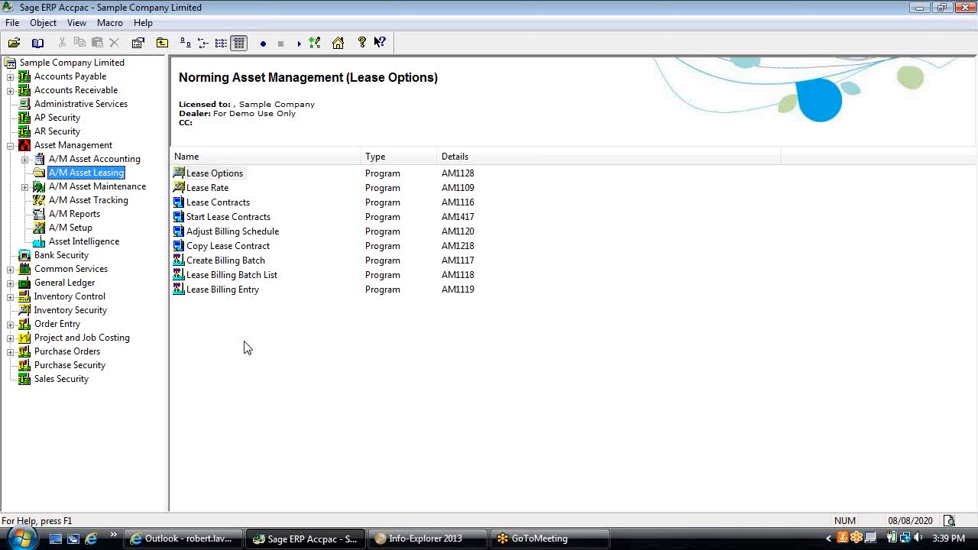
pyautogui.click(130, 188)
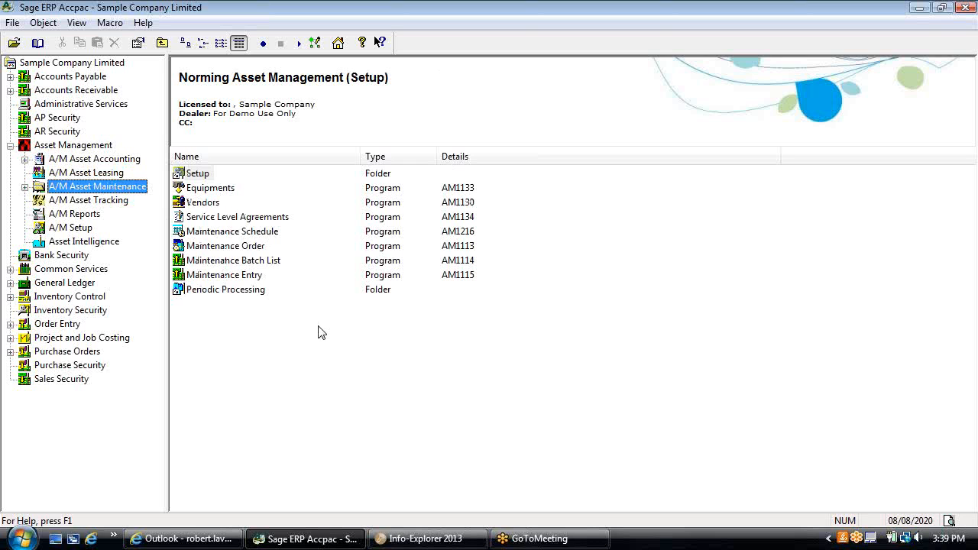
pyautogui.click(88, 202)
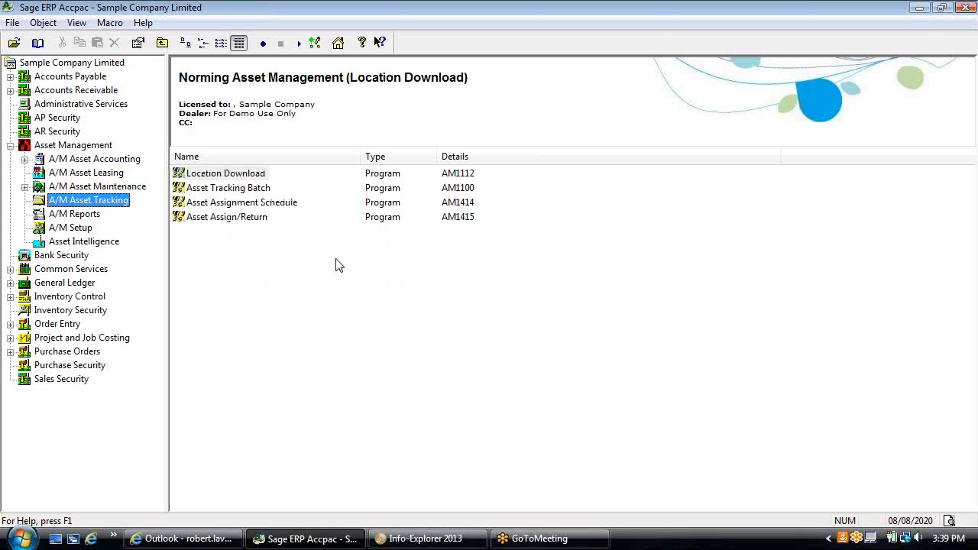
# Examine the A/M accounting reports and the sort options of the Asset Listing report, then close both windows without printing
pyautogui.click(91, 217)
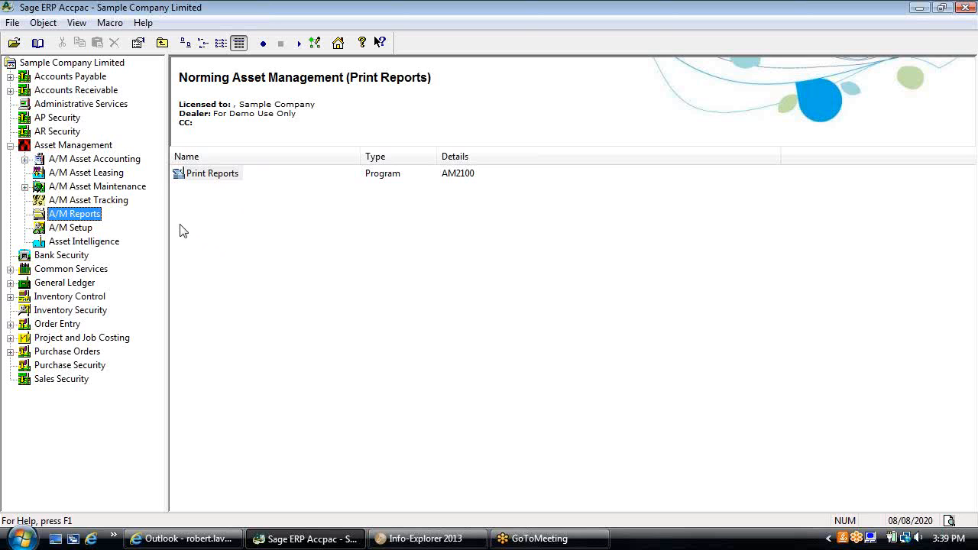
pyautogui.doubleClick(205, 174)
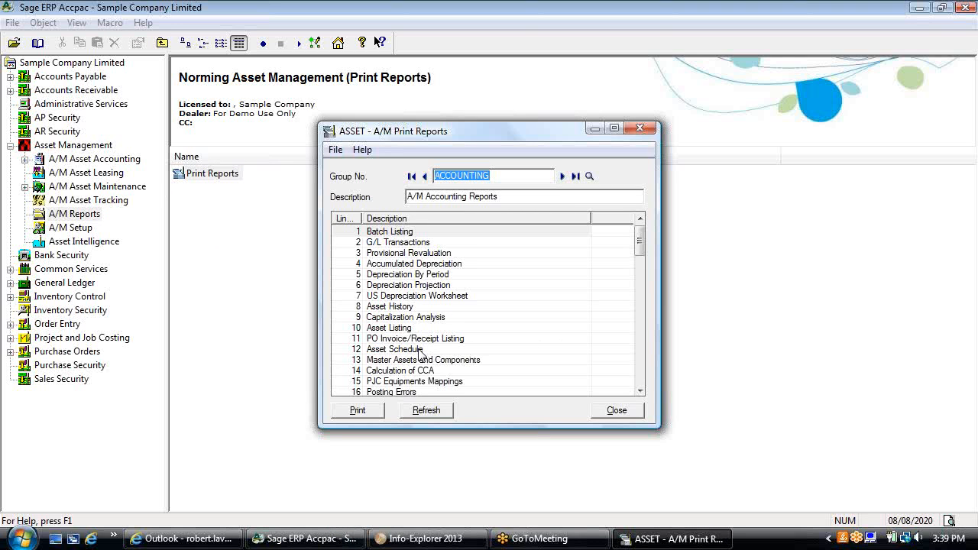
pyautogui.doubleClick(399, 329)
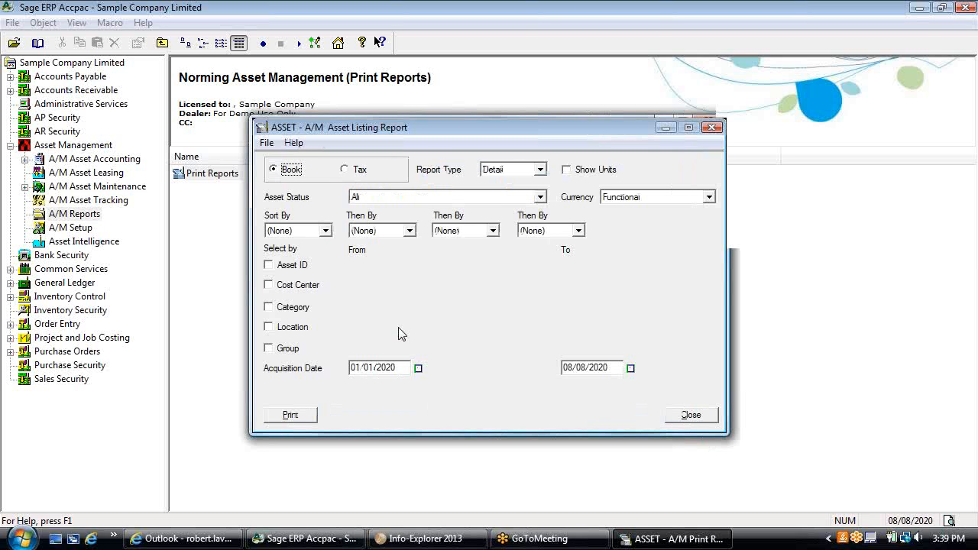
pyautogui.click(327, 230)
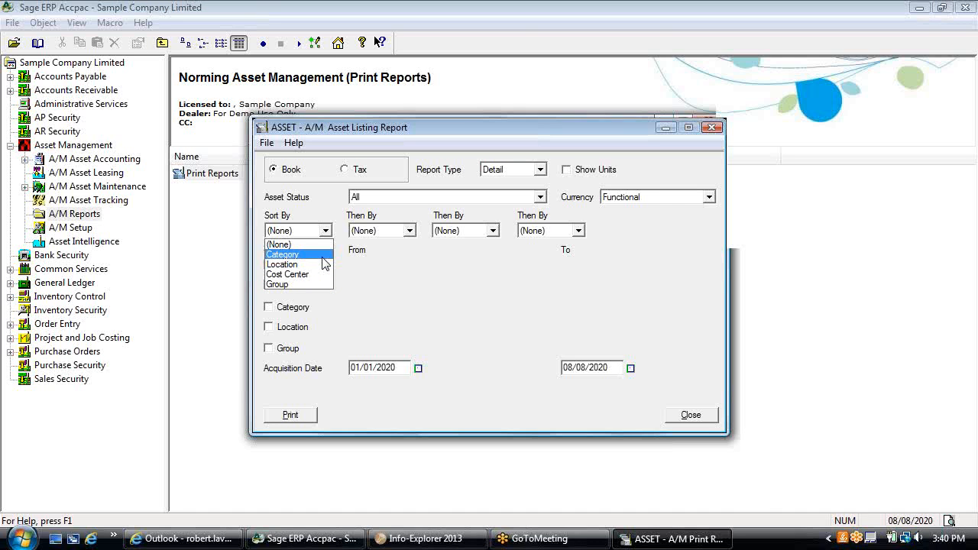
pyautogui.click(680, 416)
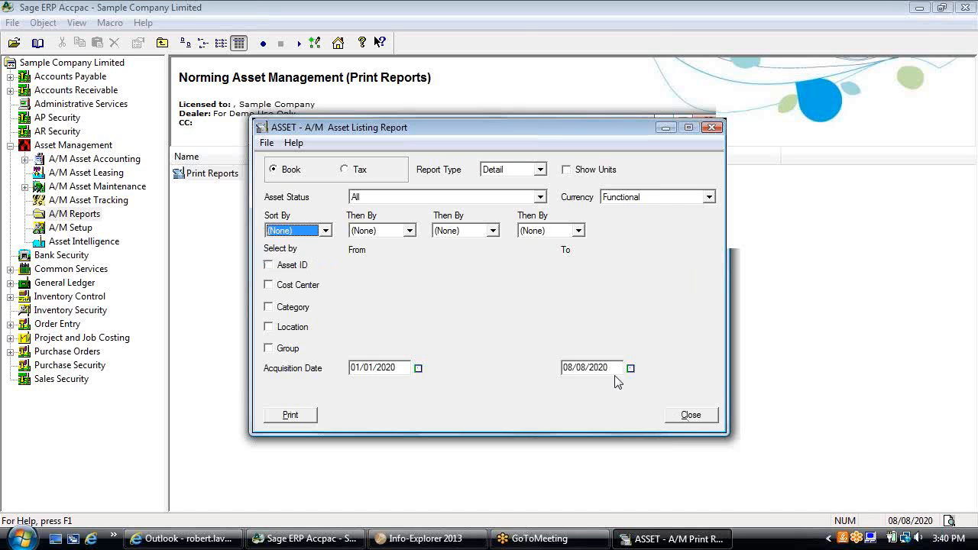
pyautogui.click(703, 419)
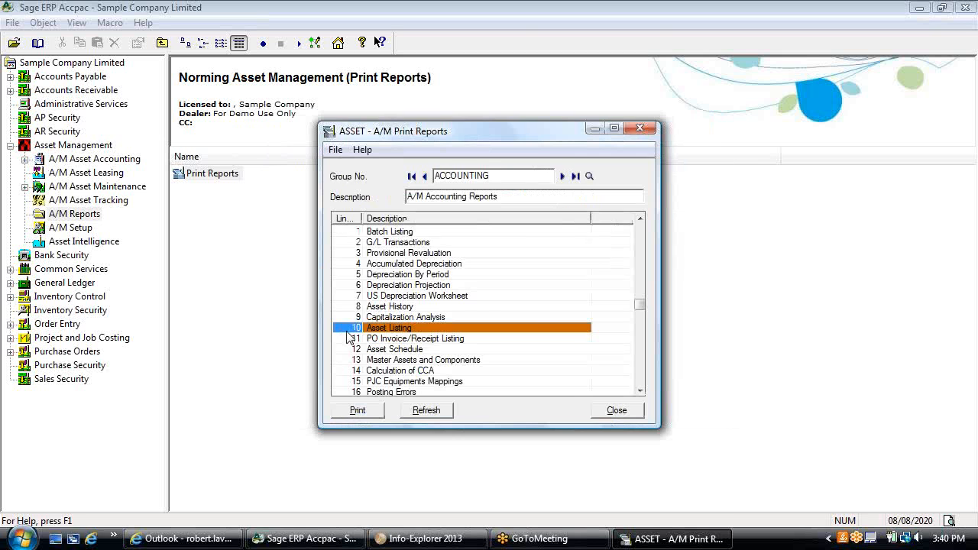
pyautogui.click(617, 413)
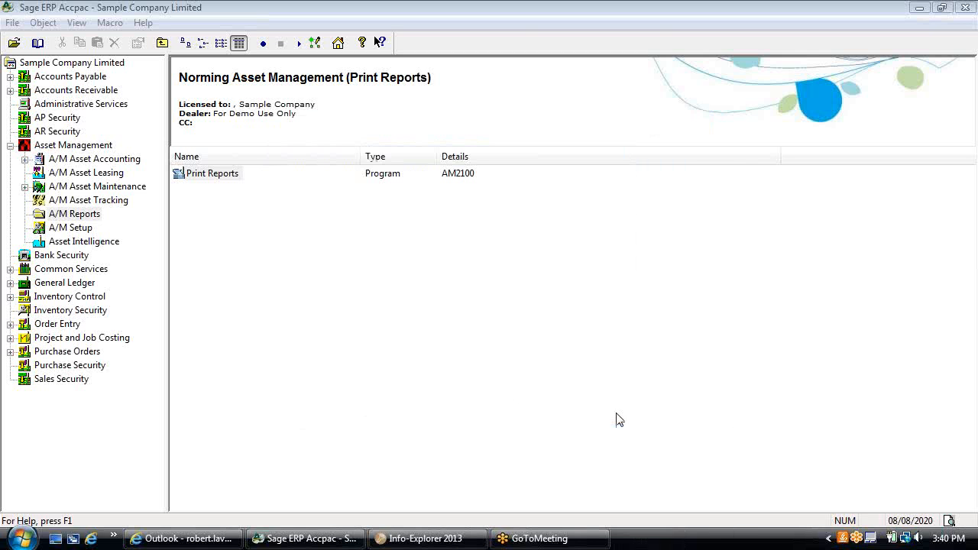
# Open the A/M setup options and review the processing settings, switching Canadian Tax Pooling on and off again
pyautogui.click(70, 228)
pyautogui.click(197, 178)
pyautogui.doubleClick(198, 177)
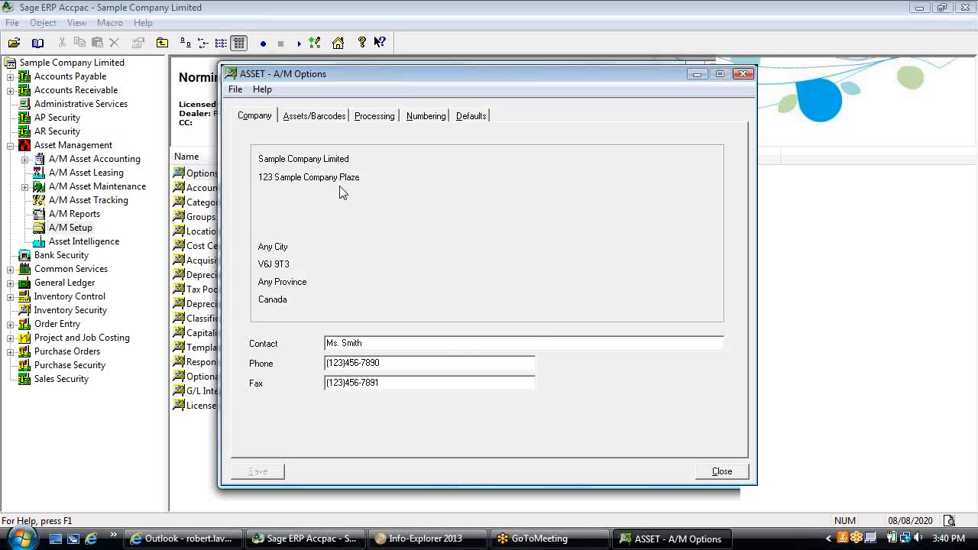
pyautogui.click(375, 118)
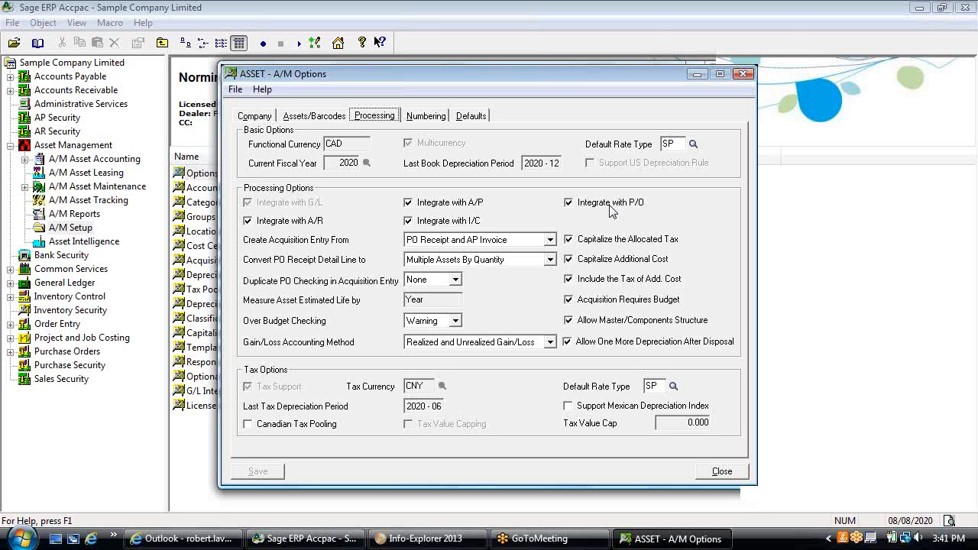
pyautogui.click(248, 426)
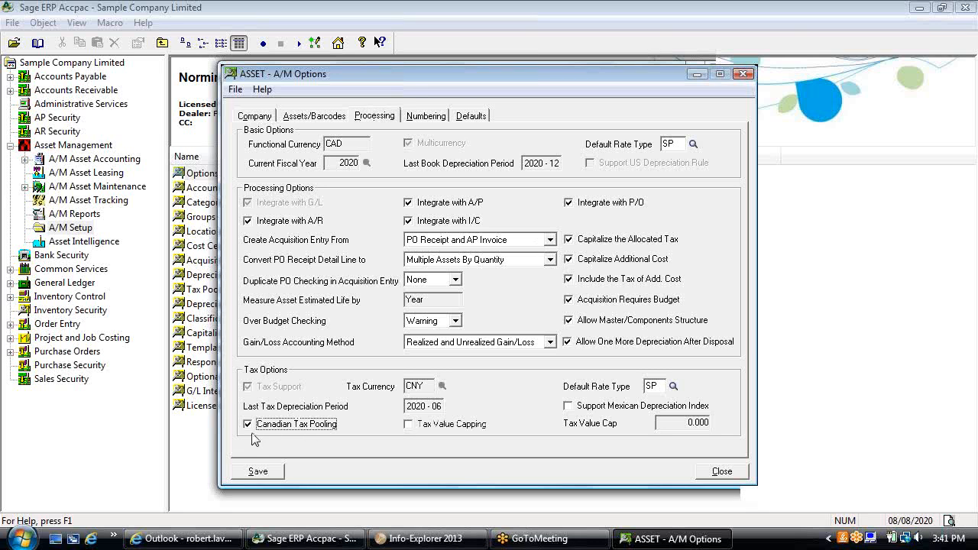
pyautogui.click(248, 427)
# Review the default codes and the asset and barcode segments in A/M Options, repositioning the window to compare them with the setup list
pyautogui.click(341, 120)
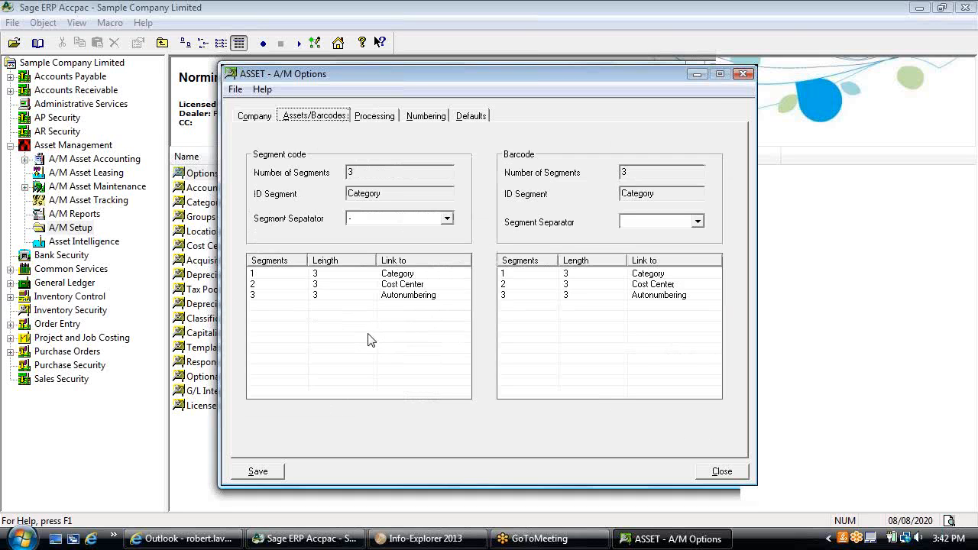
pyautogui.click(468, 121)
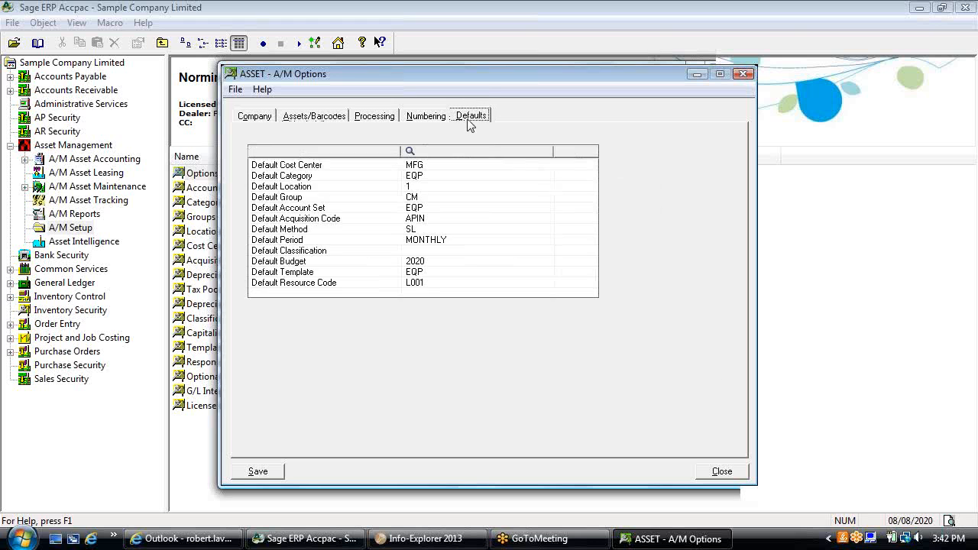
pyautogui.moveTo(483, 77); pyautogui.dragTo(593, 194)
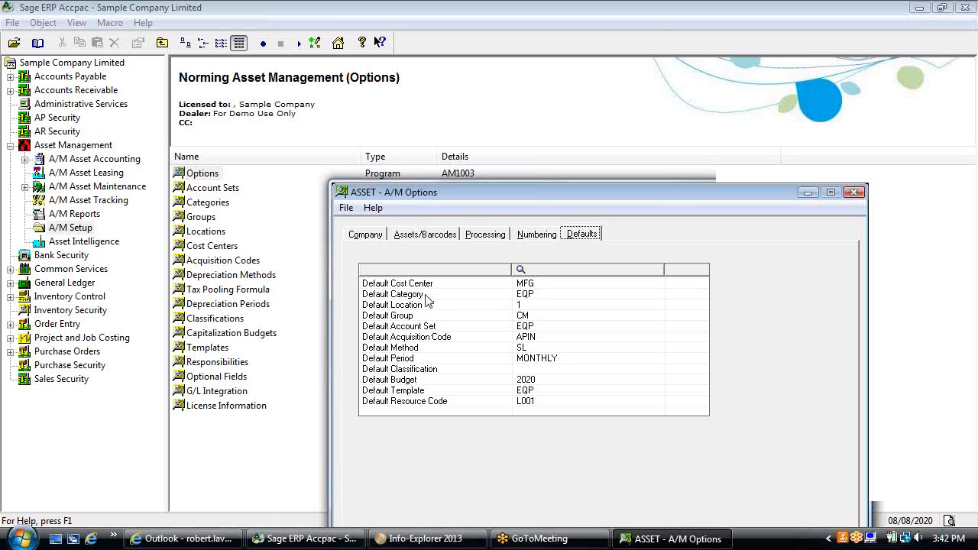
pyautogui.click(427, 234)
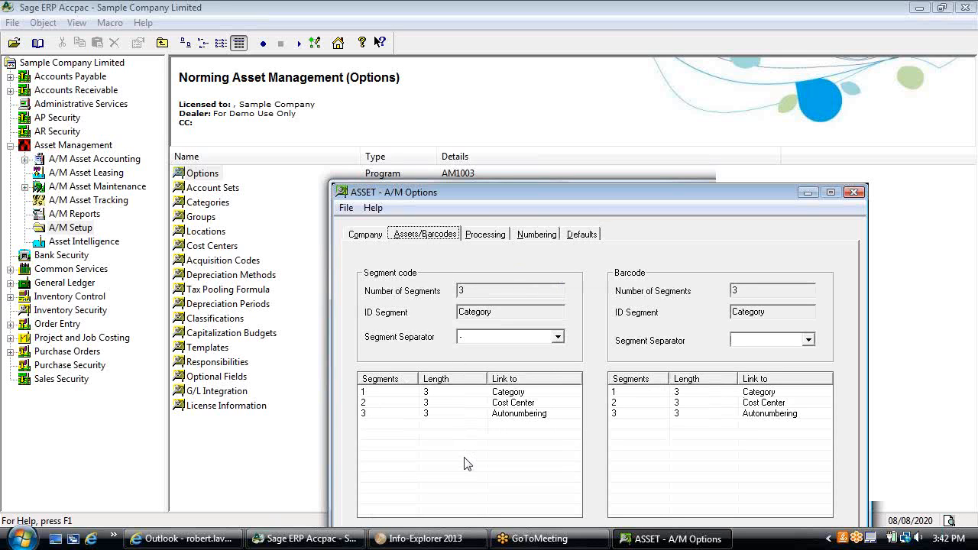
pyautogui.click(508, 415)
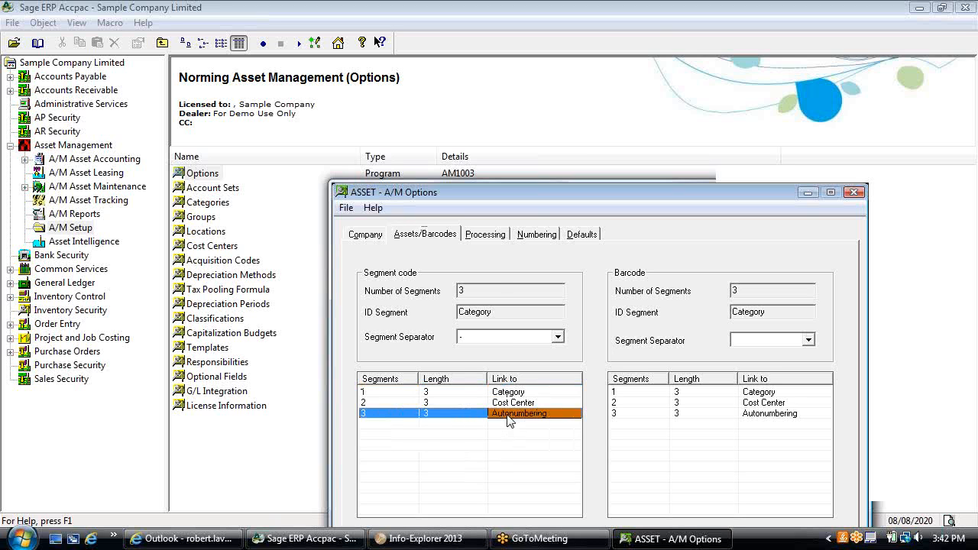
pyautogui.moveTo(489, 191); pyautogui.dragTo(380, 126)
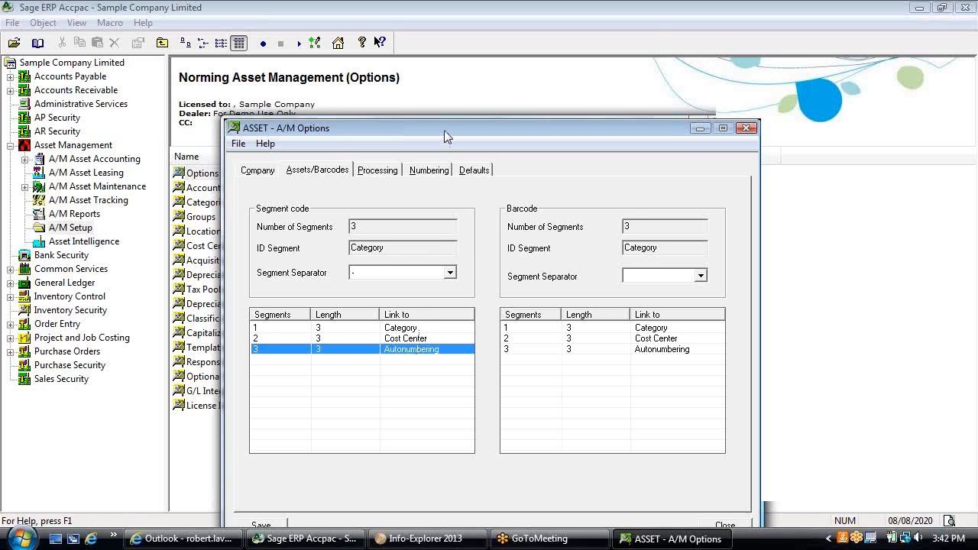
pyautogui.moveTo(444, 130); pyautogui.dragTo(428, 100)
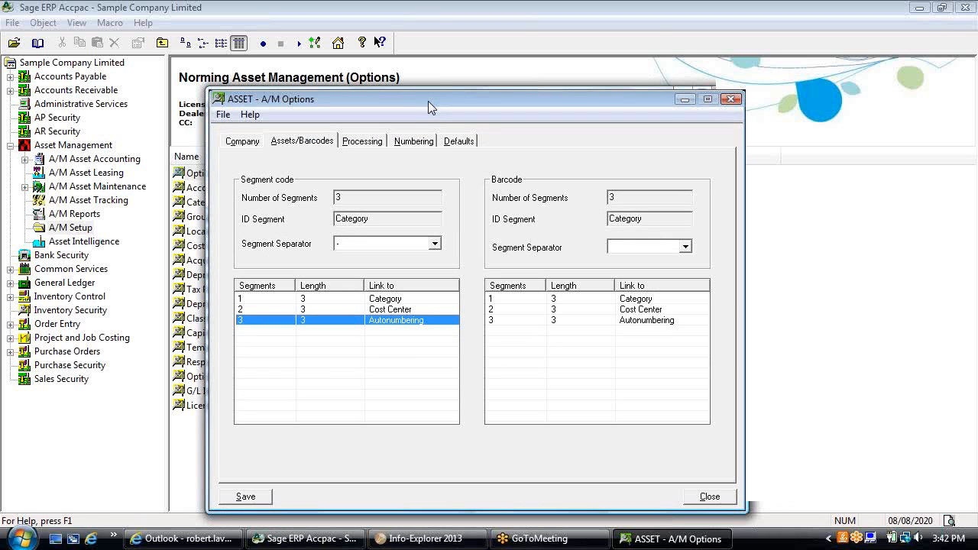
# Close A/M Options without saving and bring up the Buildings (BLD) record in A/M Account Sets
pyautogui.click(701, 501)
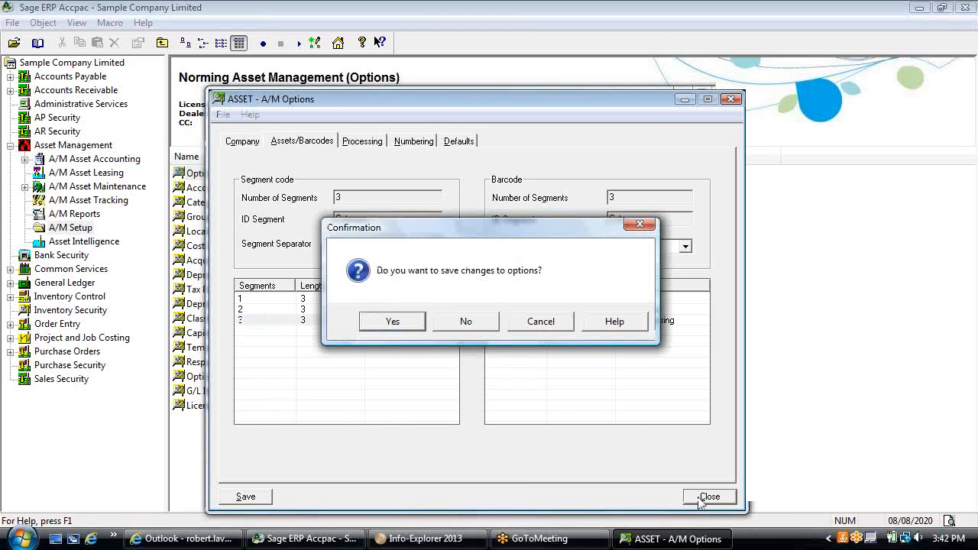
pyautogui.click(465, 322)
pyautogui.doubleClick(206, 190)
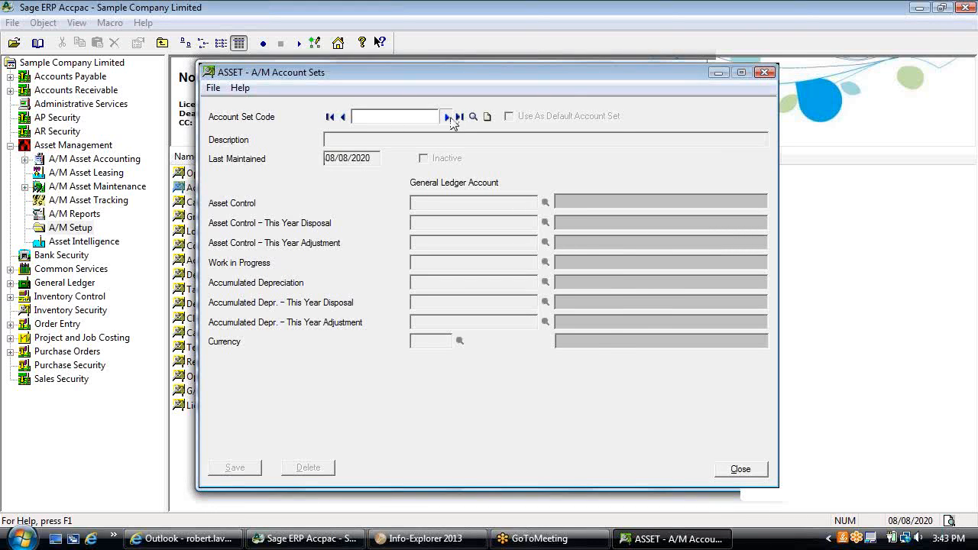
pyautogui.click(457, 116)
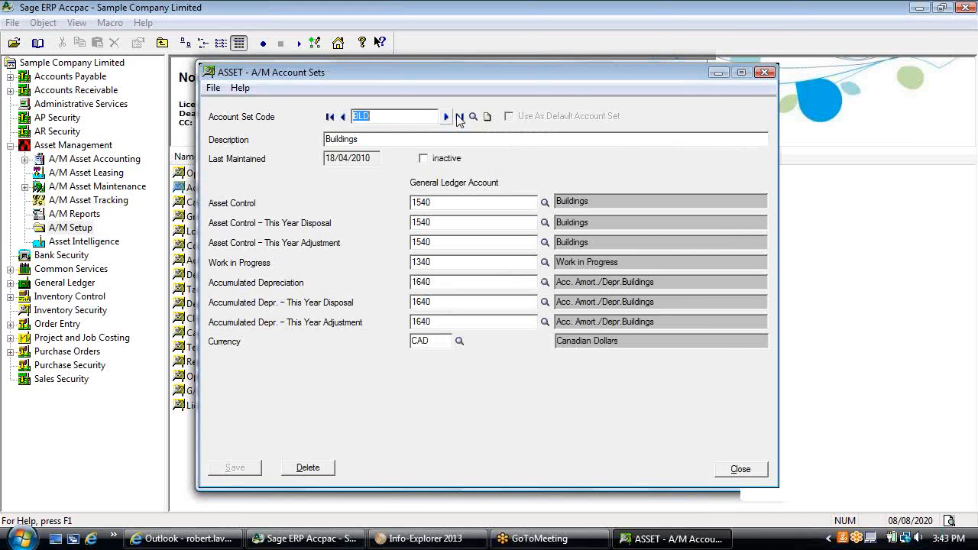
# Look up the general ledger accounts available for the Buildings set's Asset Control, then close the finder without selecting one
pyautogui.click(758, 40)
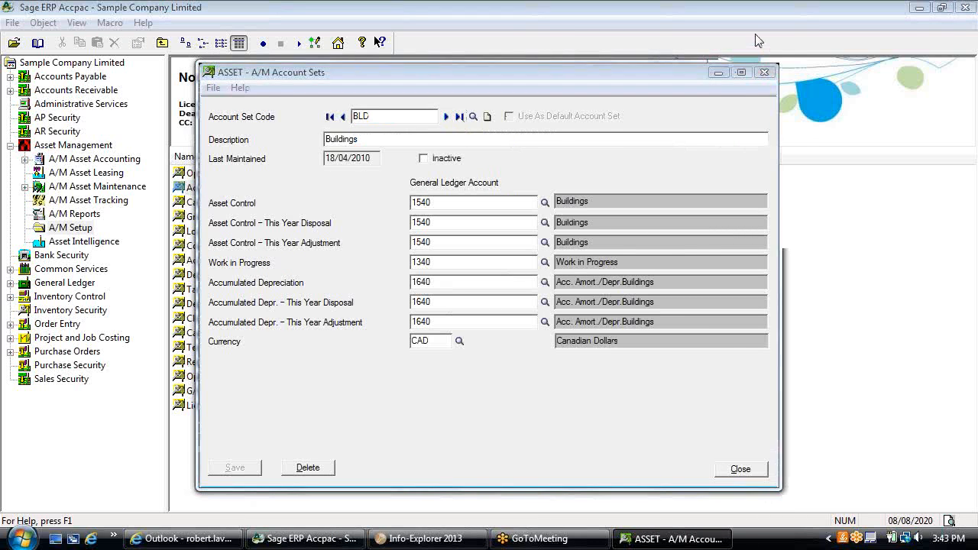
pyautogui.click(448, 202)
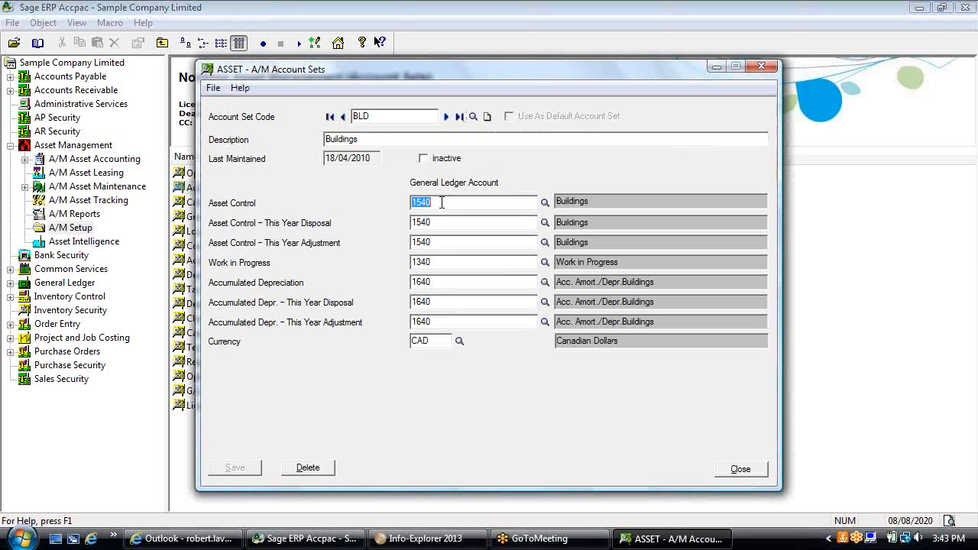
pyautogui.click(545, 201)
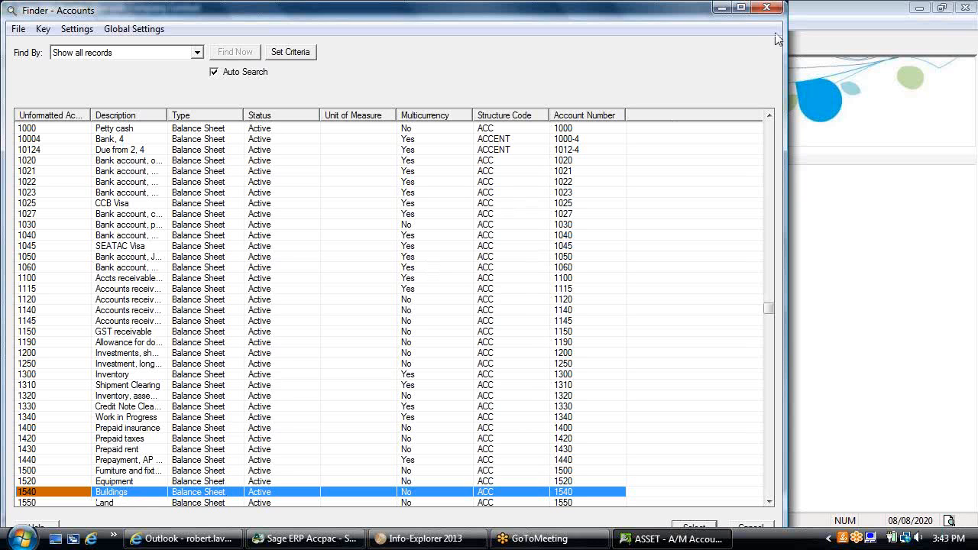
pyautogui.click(773, 9)
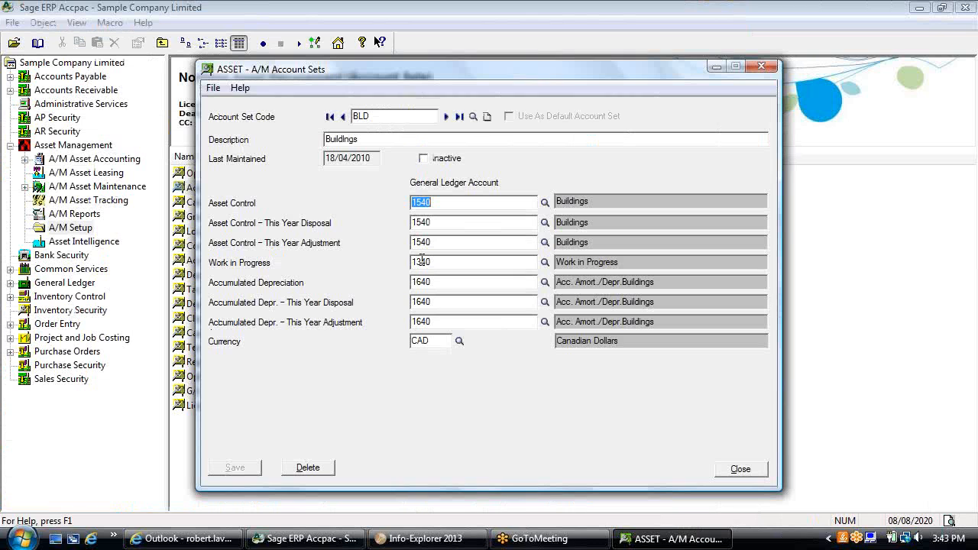
# Review the Buildings set's work in progress, accumulated depreciation and this-year adjustment accounts
pyautogui.moveTo(433, 264); pyautogui.dragTo(387, 264)
pyautogui.moveTo(436, 282); pyautogui.dragTo(391, 282)
pyautogui.click(442, 242)
pyautogui.click(419, 322)
# Browse the equipment account sets through EQT, review its currency and unrealized exchange gain account, and close Account Sets
pyautogui.click(447, 116)
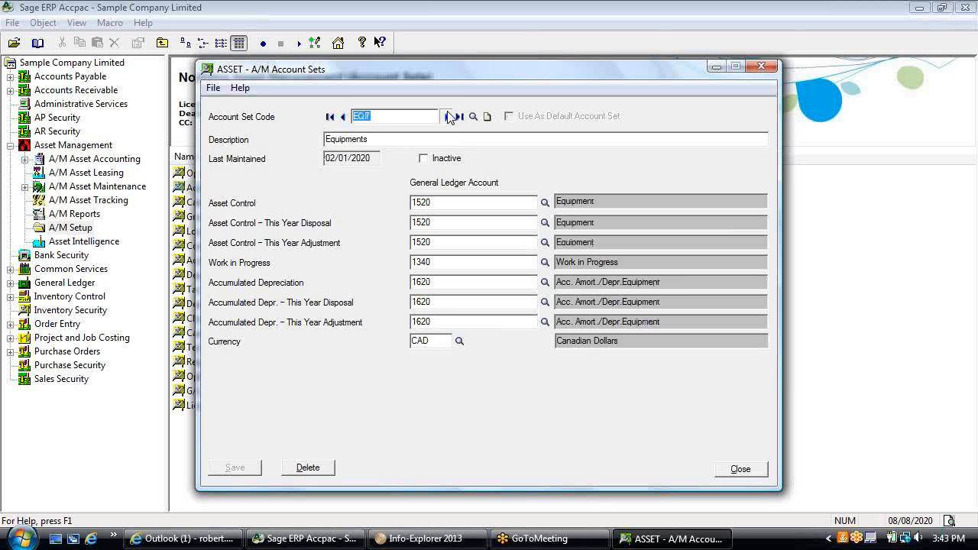
pyautogui.click(416, 341)
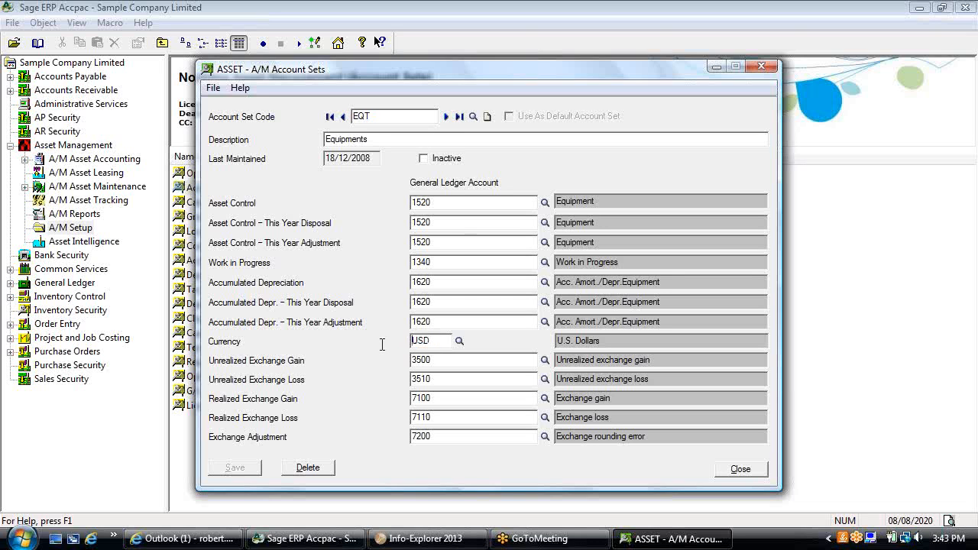
pyautogui.moveTo(434, 341); pyautogui.dragTo(404, 342)
pyautogui.moveTo(438, 359); pyautogui.dragTo(411, 360)
pyautogui.click(732, 471)
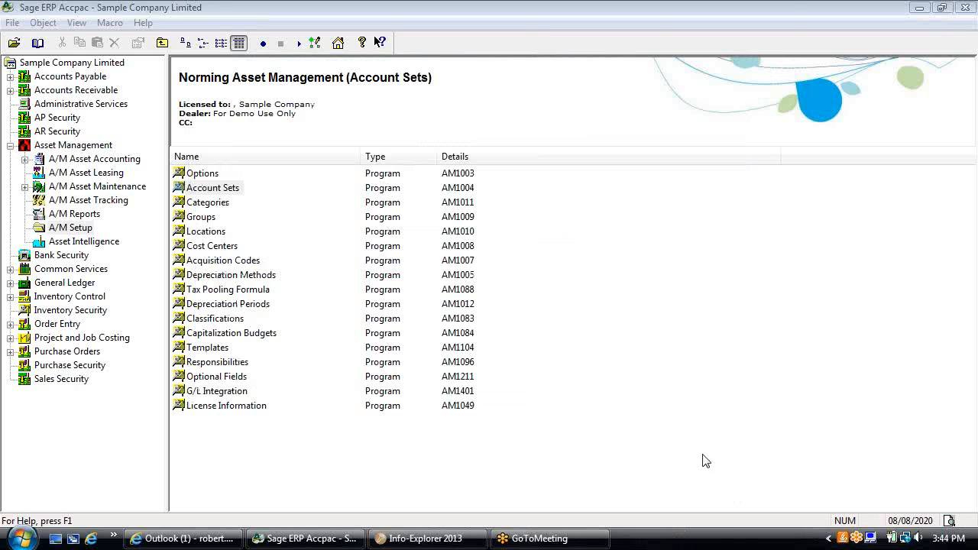
# Open A/M Categories and view the Buildings and Equipment category records, moving the window clear of the setup list
pyautogui.doubleClick(214, 202)
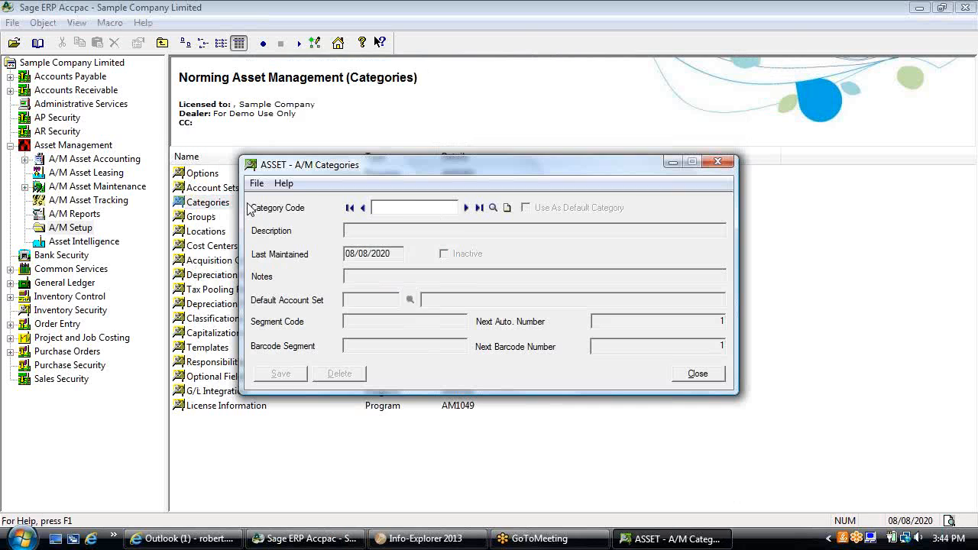
pyautogui.click(466, 207)
pyautogui.moveTo(479, 175); pyautogui.dragTo(581, 156)
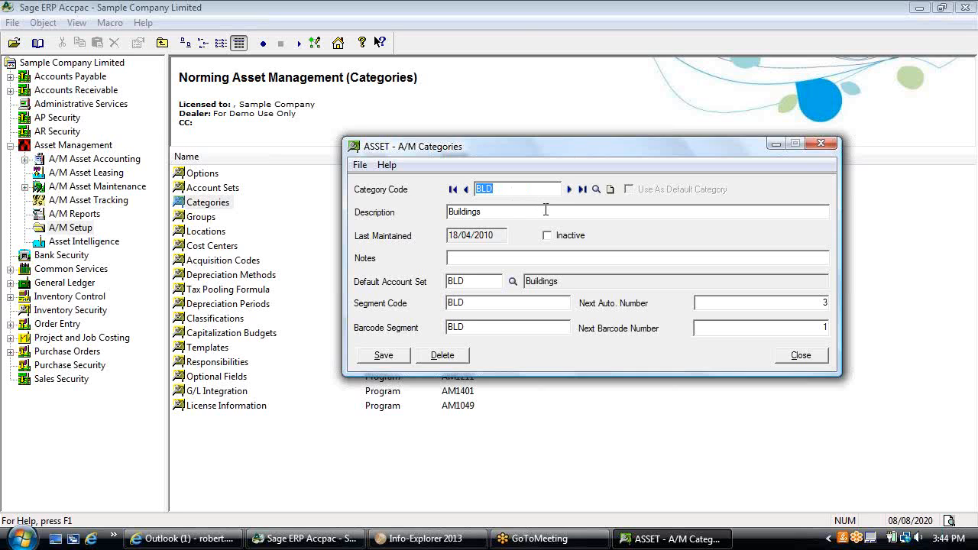
pyautogui.click(568, 191)
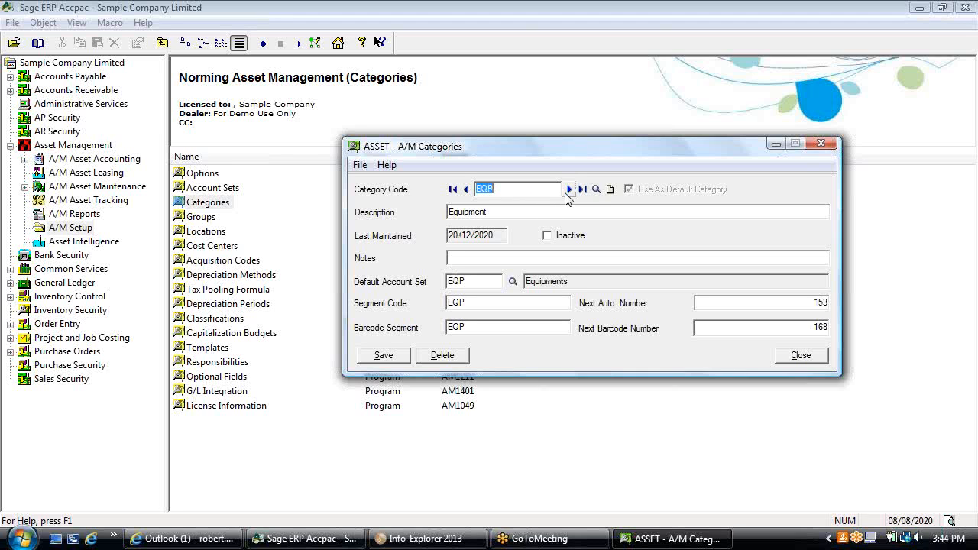
pyautogui.doubleClick(497, 213)
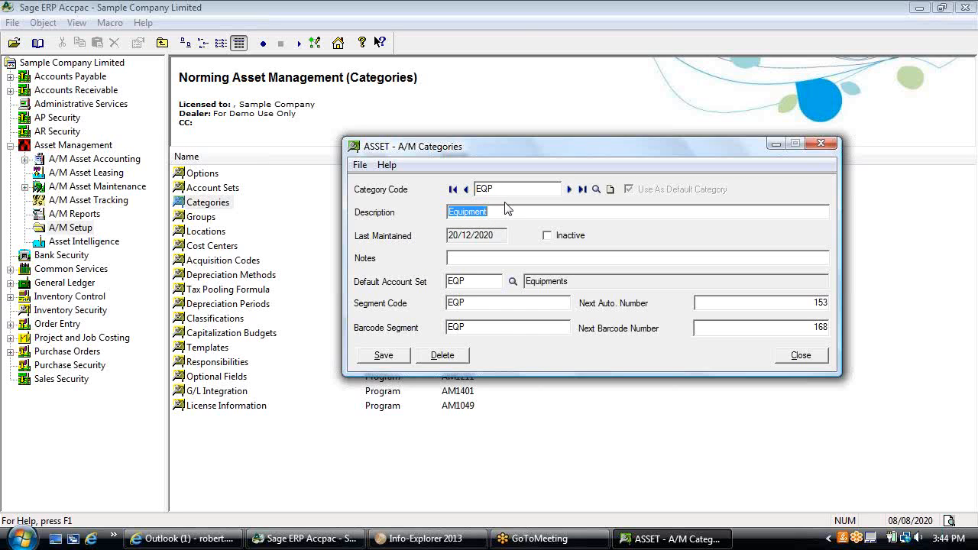
# Check the account sets available as the Equipment category's default, cancel the lookup and close Categories
pyautogui.moveTo(480, 281); pyautogui.dragTo(437, 284)
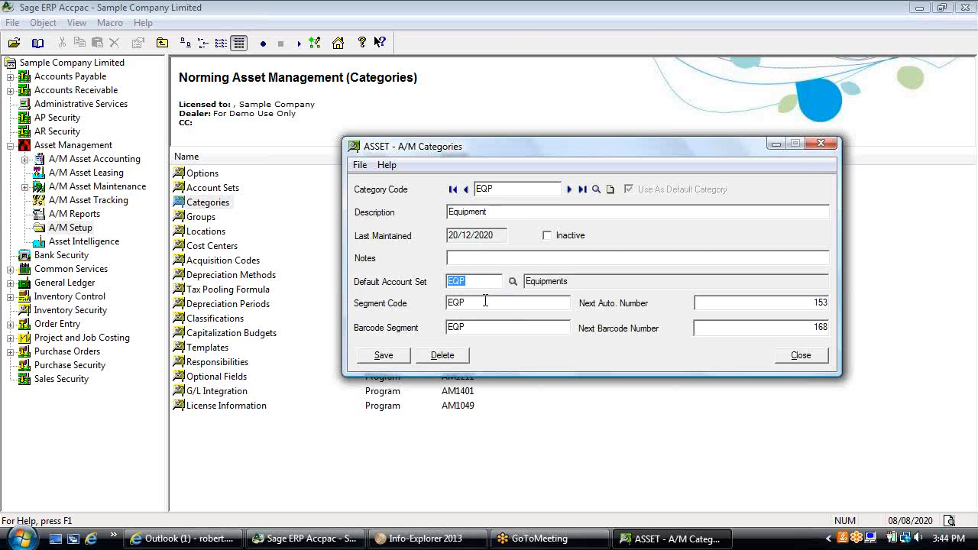
pyautogui.click(513, 281)
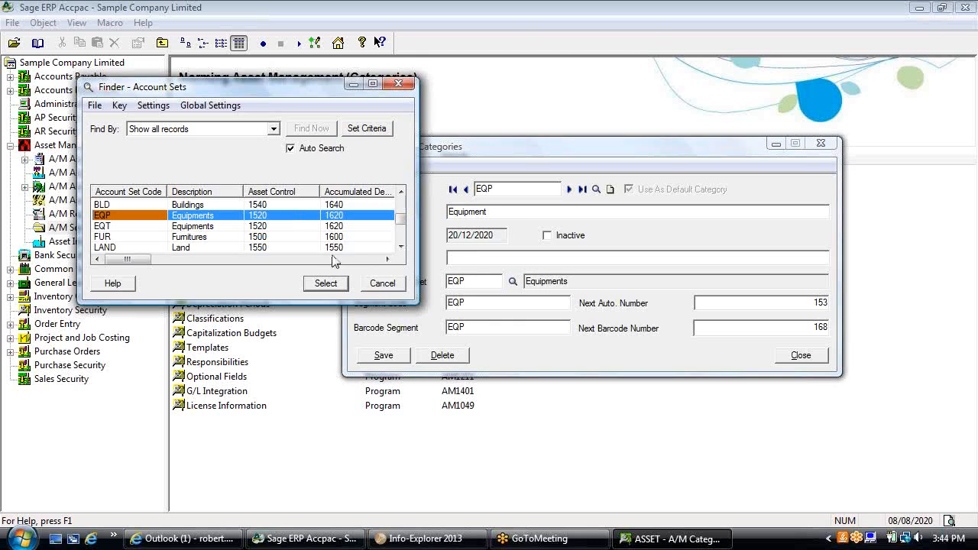
pyautogui.click(382, 285)
pyautogui.click(793, 353)
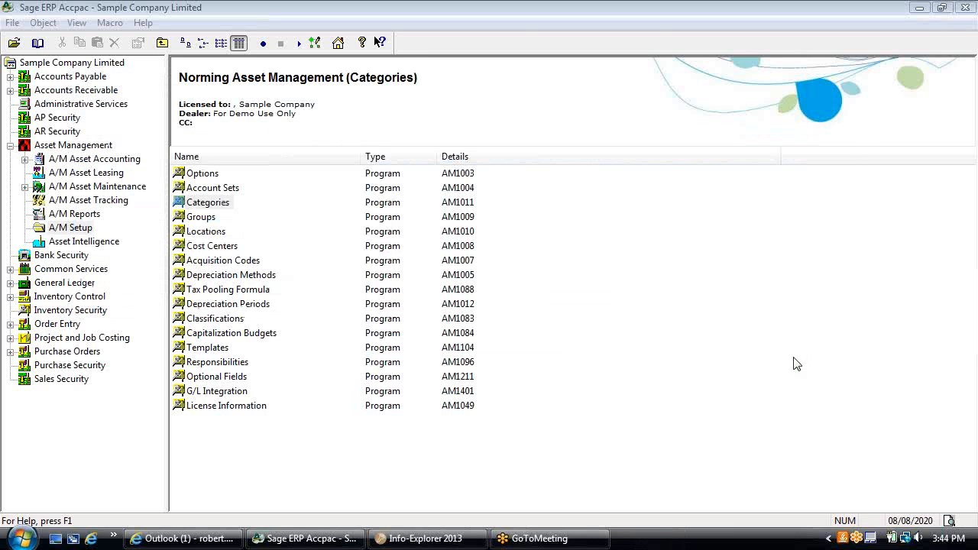
pyautogui.click(222, 202)
pyautogui.click(220, 192)
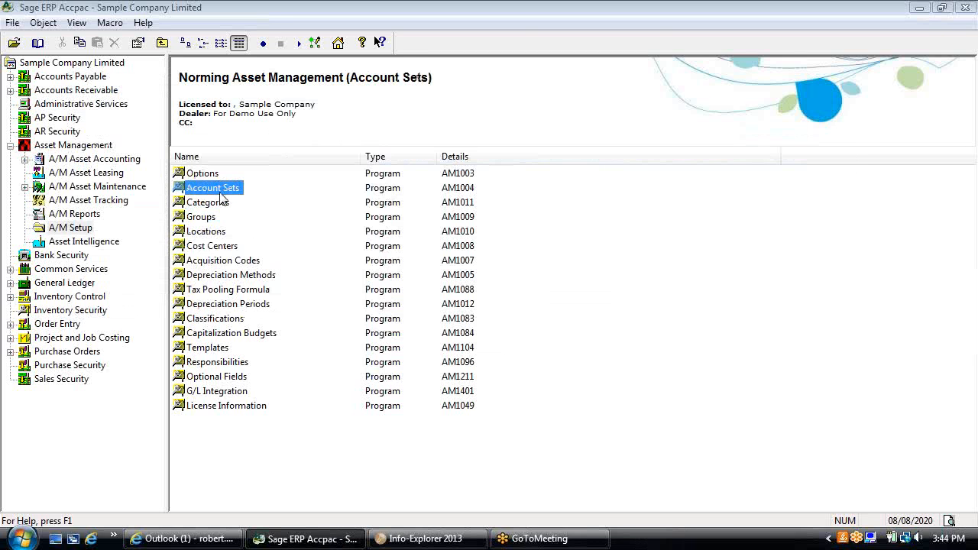
pyautogui.click(218, 204)
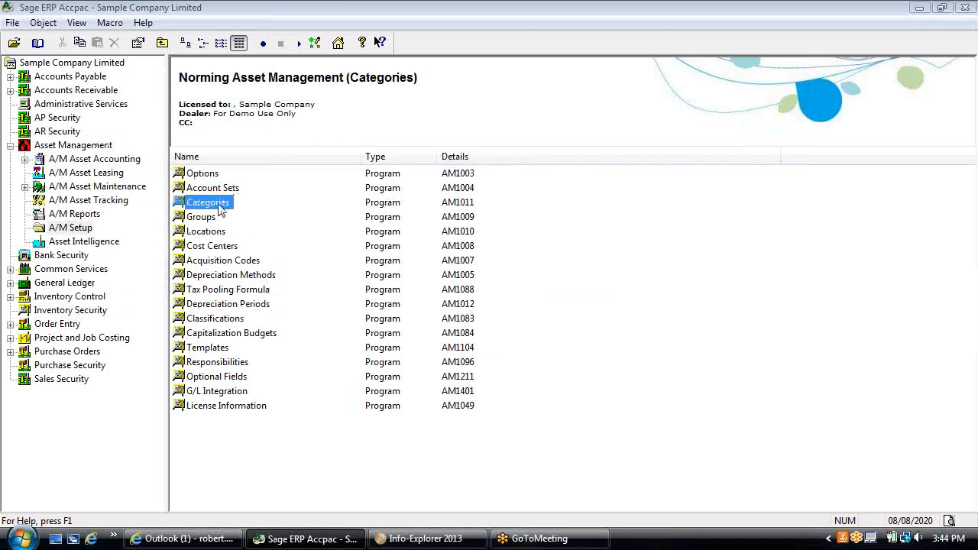
# Open A/M Groups, view the Commercial group record and close the window
pyautogui.doubleClick(205, 219)
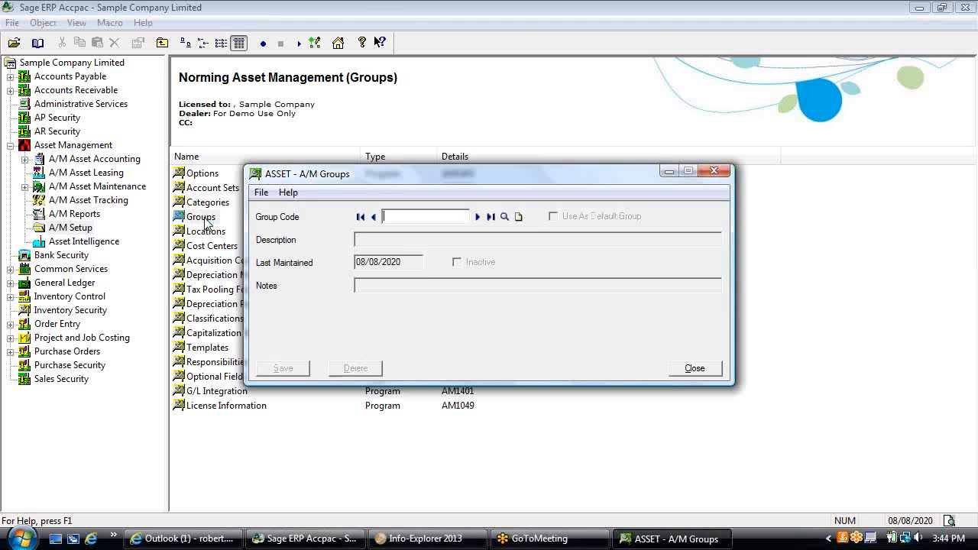
pyautogui.click(475, 217)
pyautogui.click(475, 217)
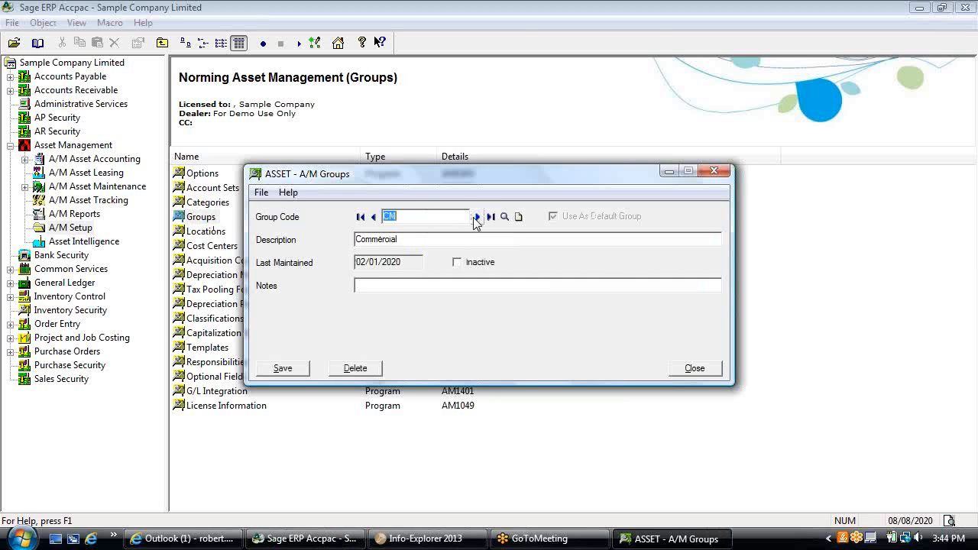
pyautogui.moveTo(477, 179); pyautogui.dragTo(550, 162)
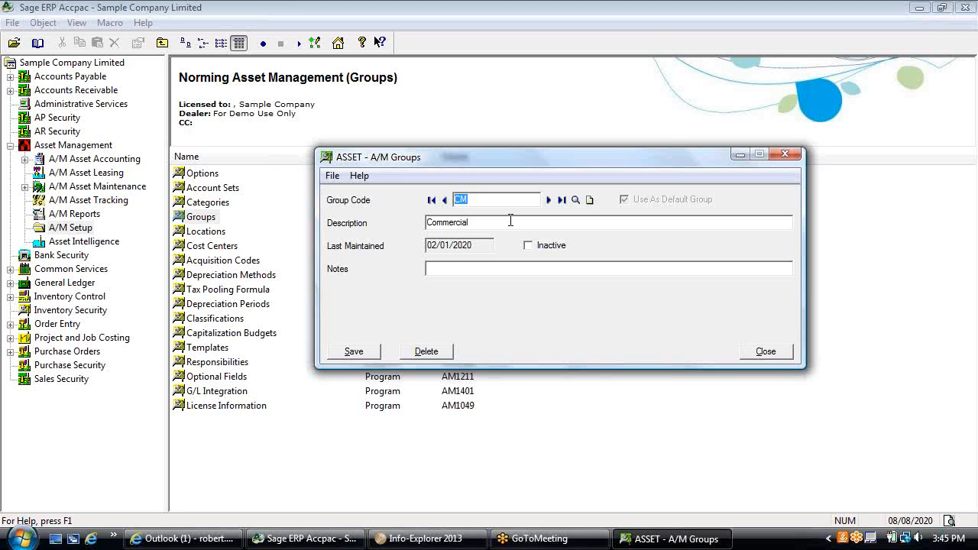
pyautogui.click(744, 352)
# Open A/M Locations, display the Northern Office record and move the window clear of the setup list
pyautogui.doubleClick(213, 234)
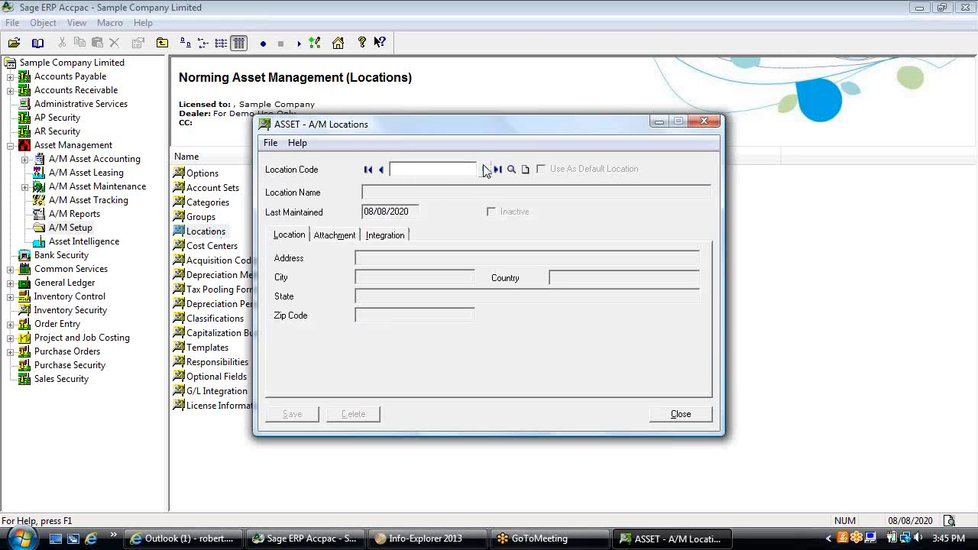
pyautogui.click(486, 169)
pyautogui.moveTo(487, 126); pyautogui.dragTo(557, 125)
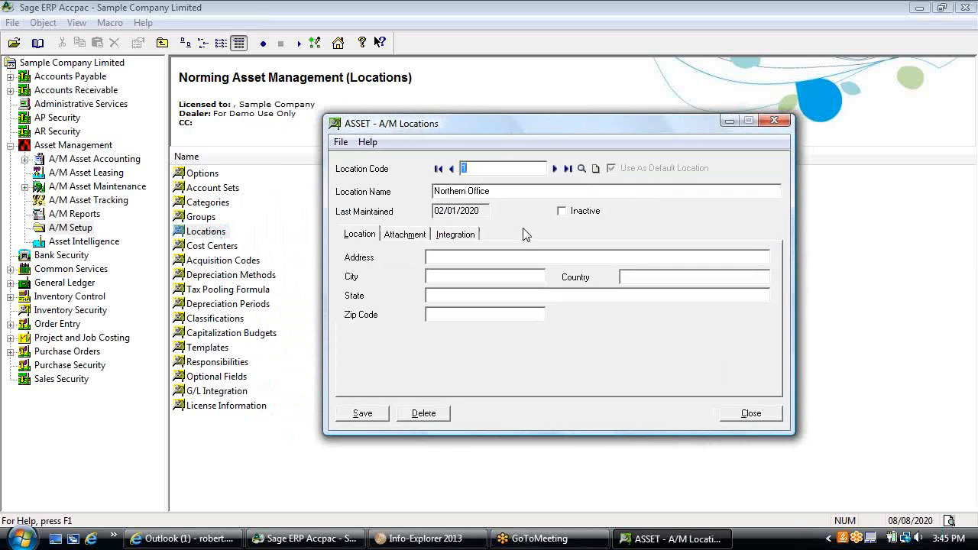
# Check which file types can be attached to the Northern Office location, then cancel the file selection
pyautogui.click(420, 237)
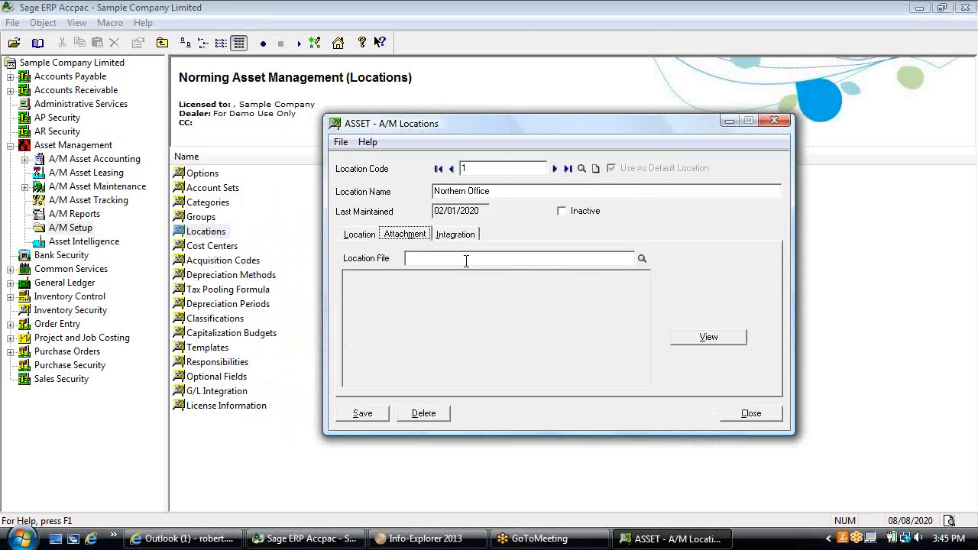
pyautogui.click(642, 258)
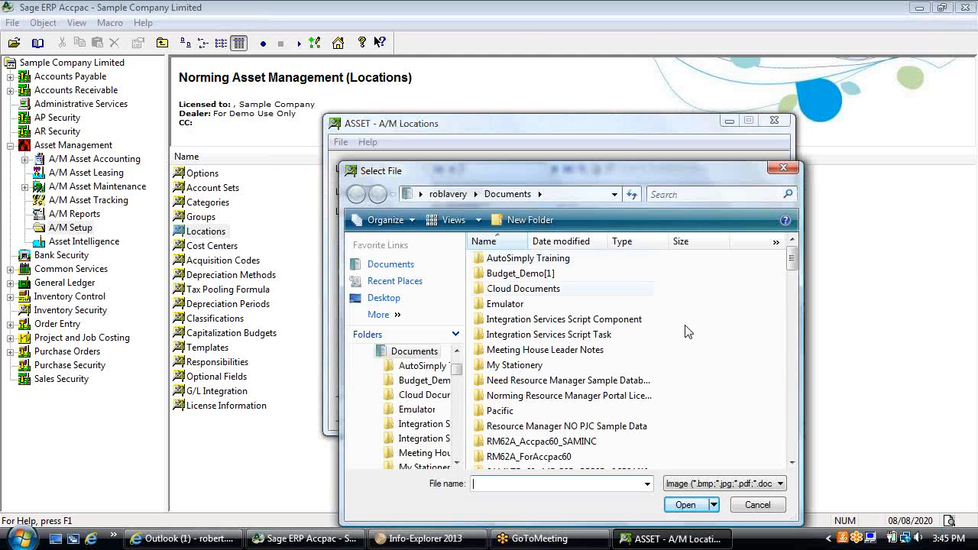
pyautogui.click(725, 495)
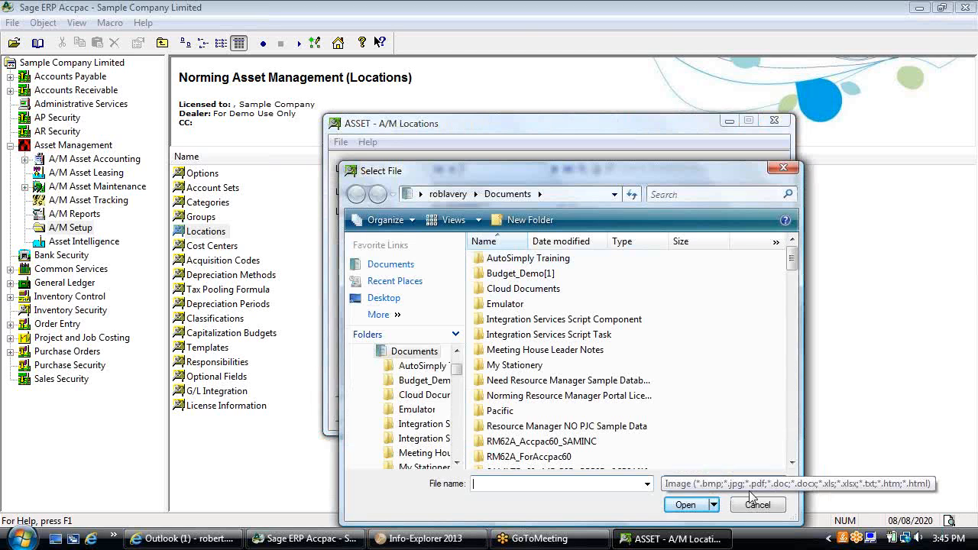
pyautogui.click(757, 502)
pyautogui.click(765, 507)
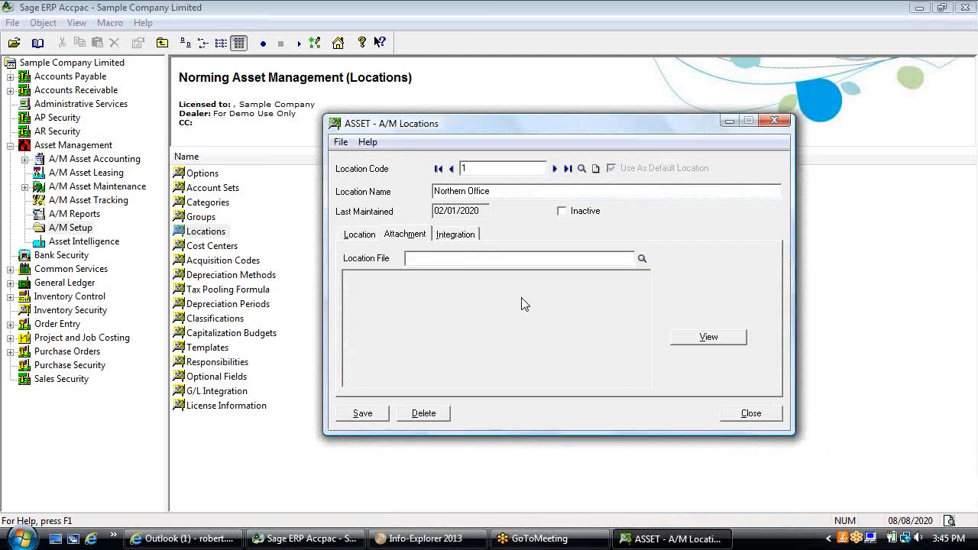
# Enable Override G/L Account Segments for the Northern Office location and assign segment code 30 (Eastern) to the Region segment
pyautogui.click(470, 237)
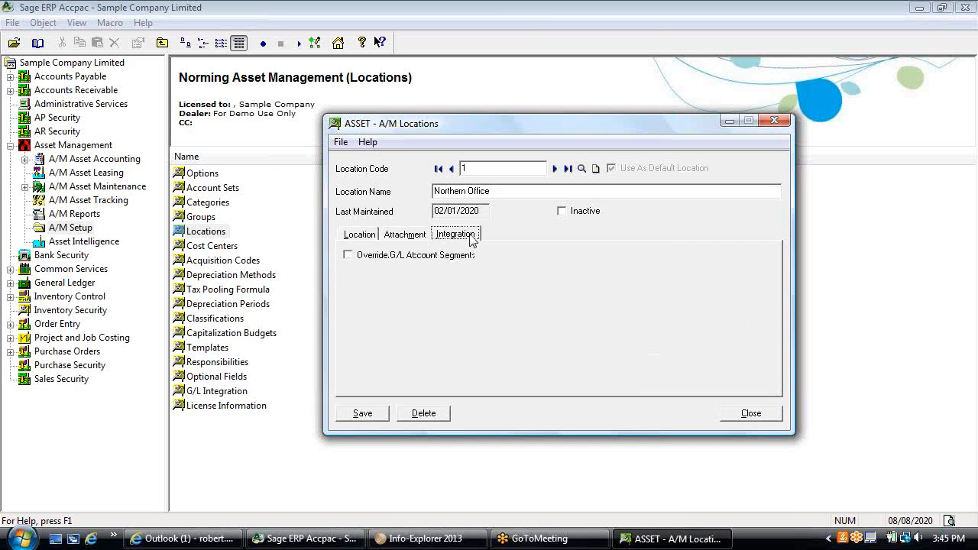
pyautogui.click(348, 255)
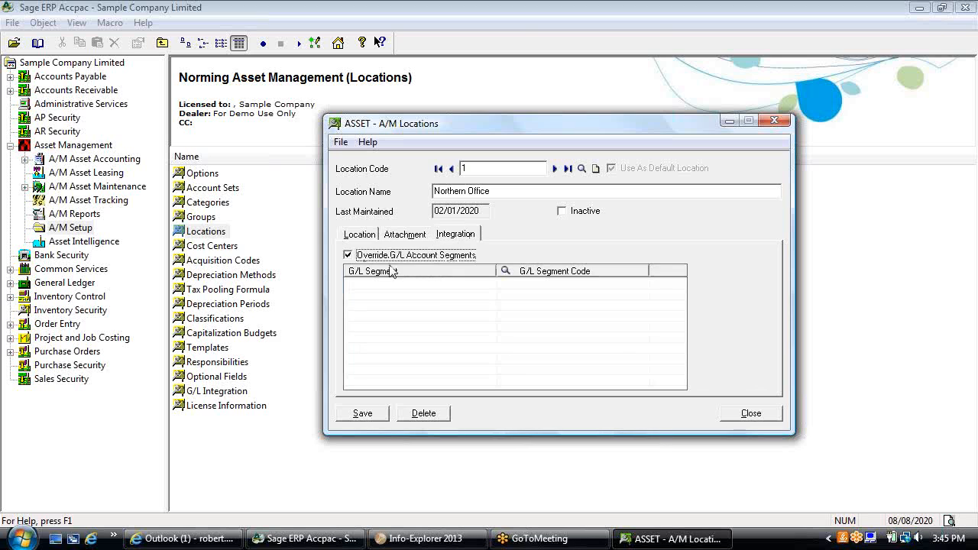
pyautogui.click(432, 288)
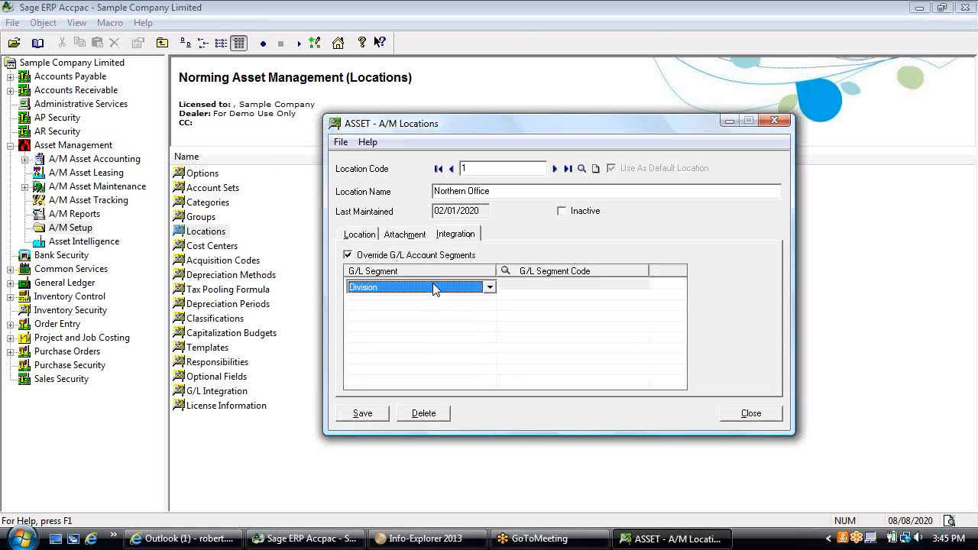
pyautogui.click(491, 287)
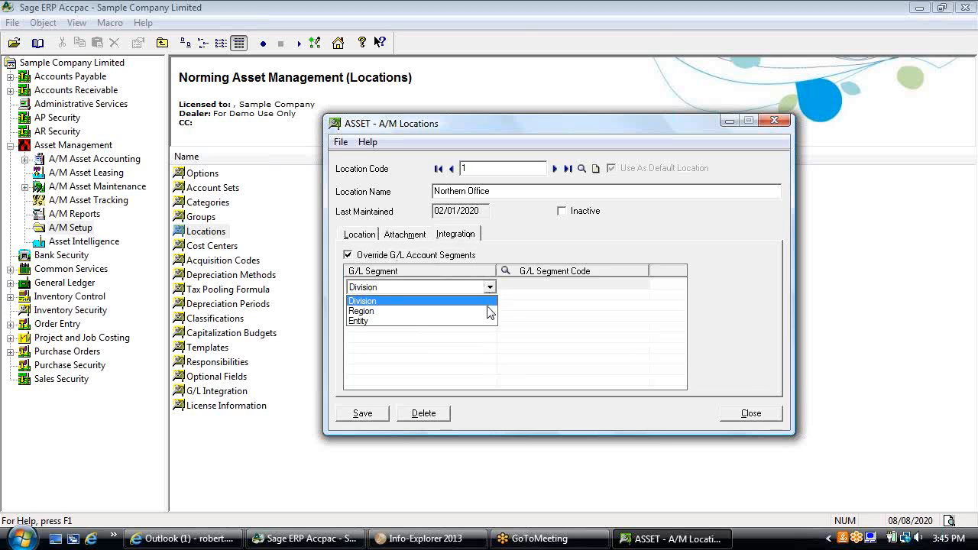
pyautogui.click(489, 313)
pyautogui.click(570, 289)
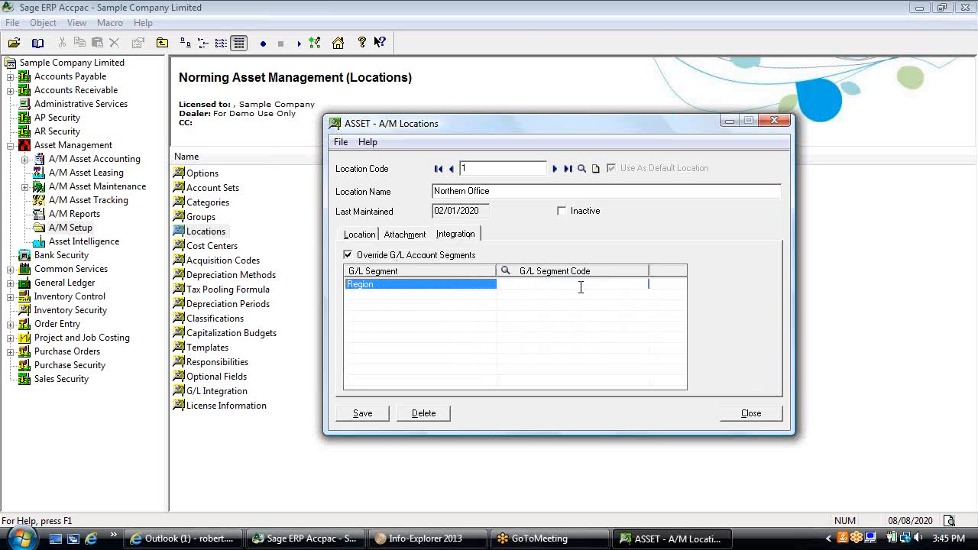
pyautogui.click(640, 285)
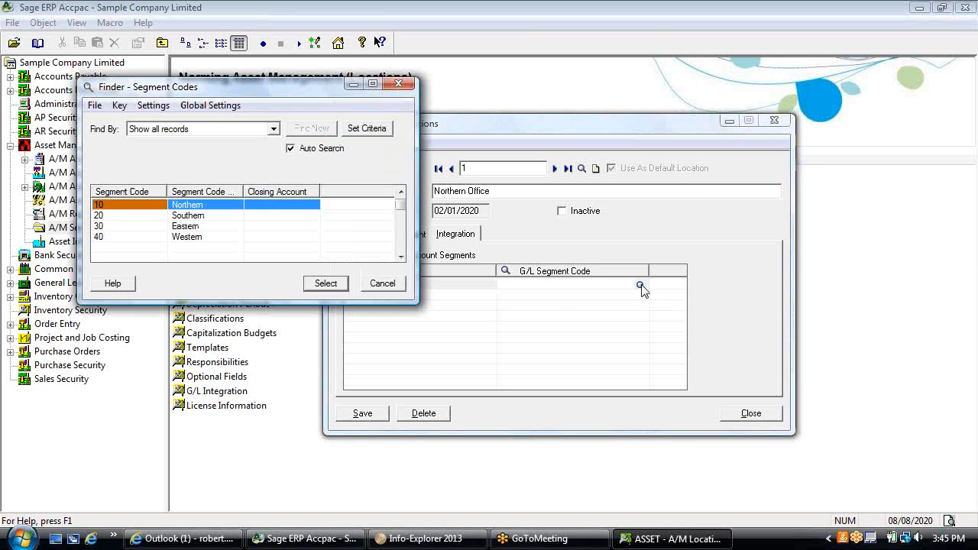
pyautogui.doubleClick(199, 226)
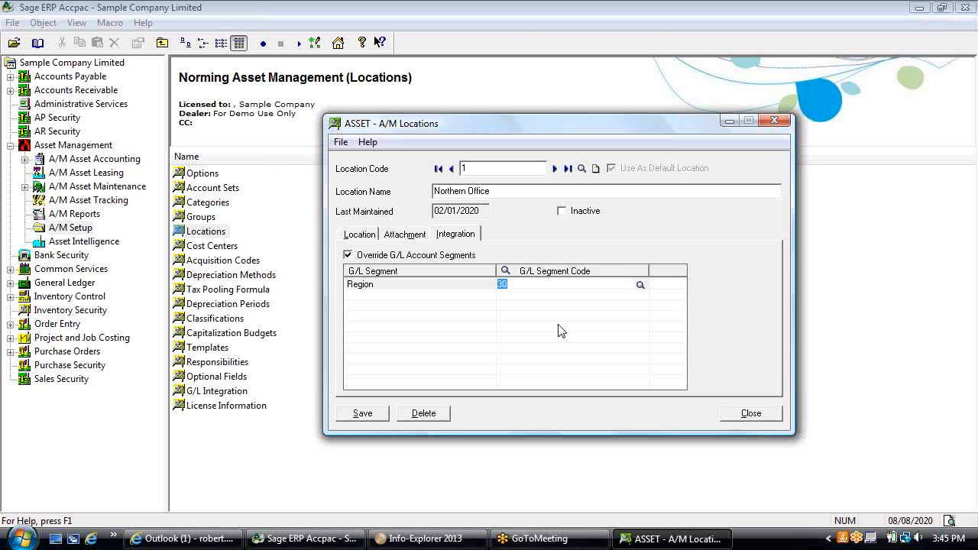
# Close A/M Locations without saving the changes to location code 1
pyautogui.click(736, 413)
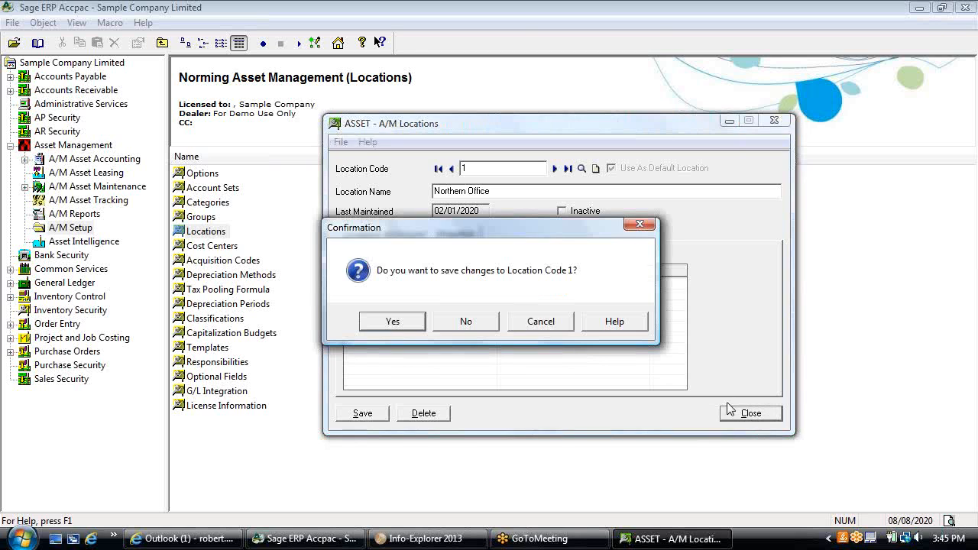
pyautogui.click(490, 321)
# Open A/M Cost Centers, display the Administration record and browse the accounts available for its Disposal Cost Account without changing it
pyautogui.doubleClick(233, 249)
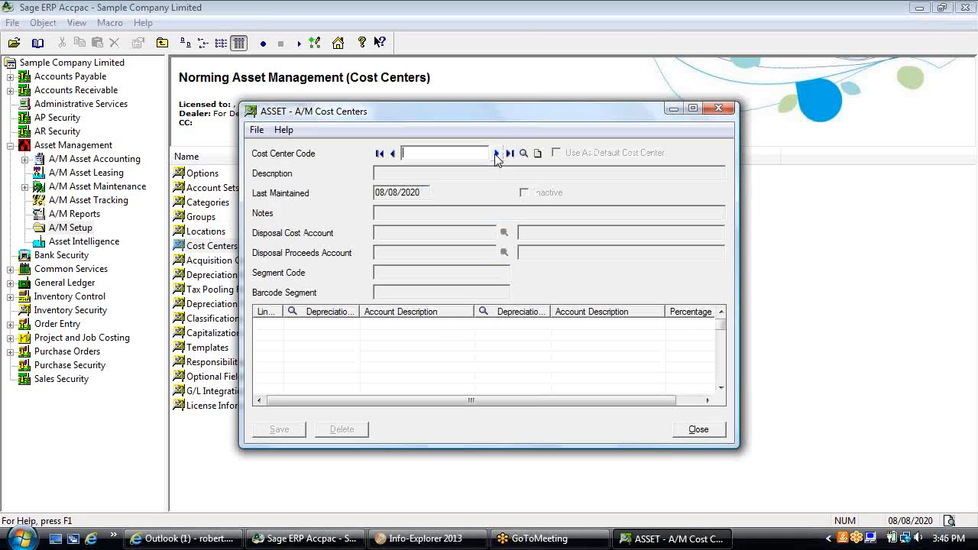
pyautogui.click(496, 154)
pyautogui.moveTo(520, 114); pyautogui.dragTo(577, 113)
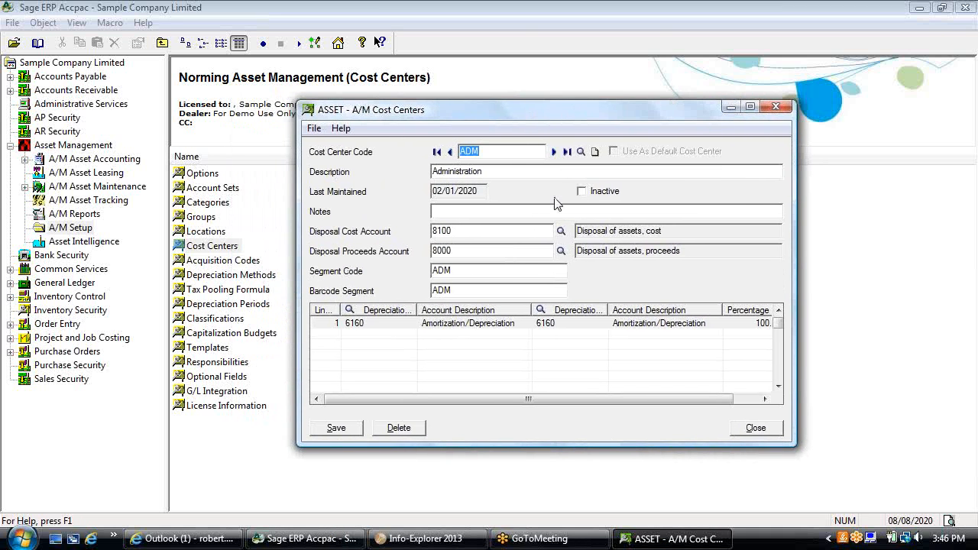
pyautogui.click(561, 231)
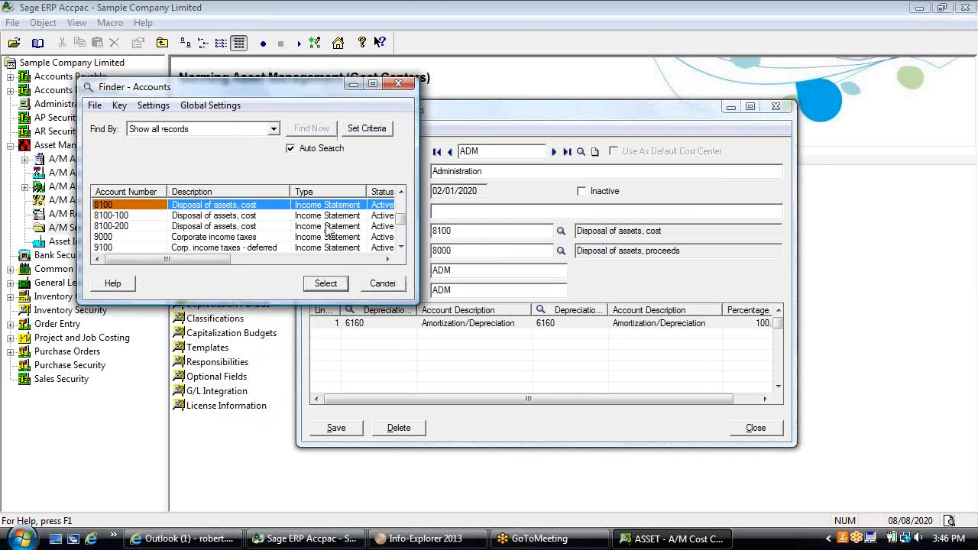
pyautogui.click(382, 284)
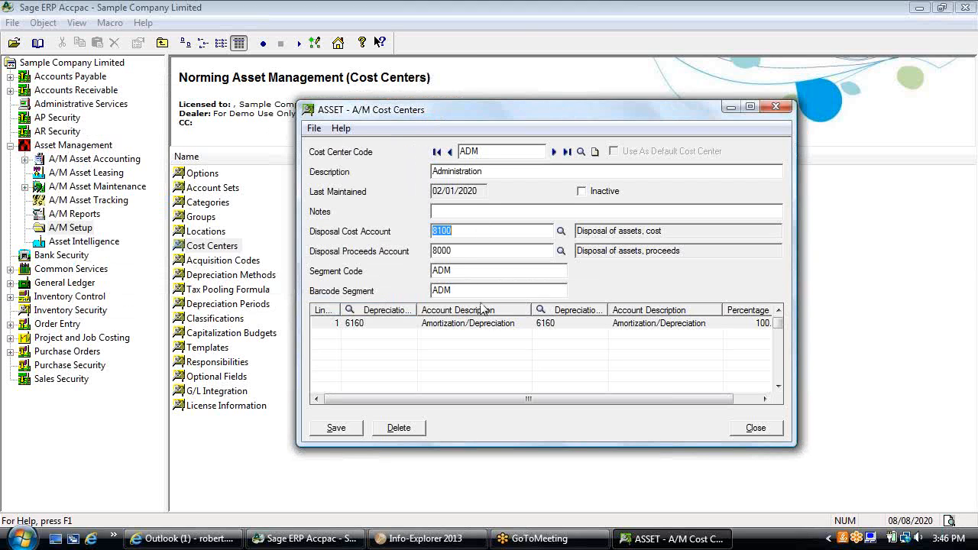
# Review the Administration cost center's depreciation account line, including its percentage allocation, and close the cost center window
pyautogui.click(499, 325)
pyautogui.moveTo(529, 411); pyautogui.dragTo(555, 410)
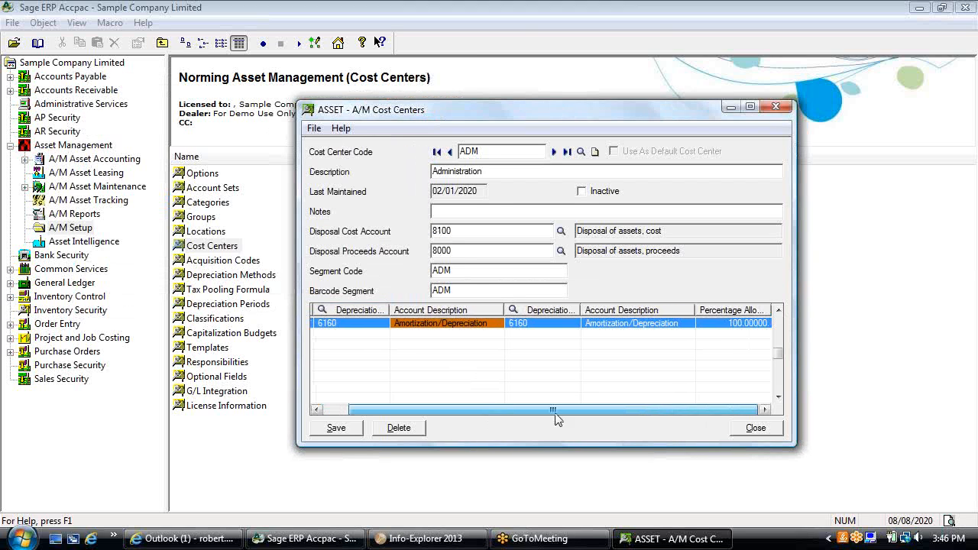
pyautogui.click(715, 330)
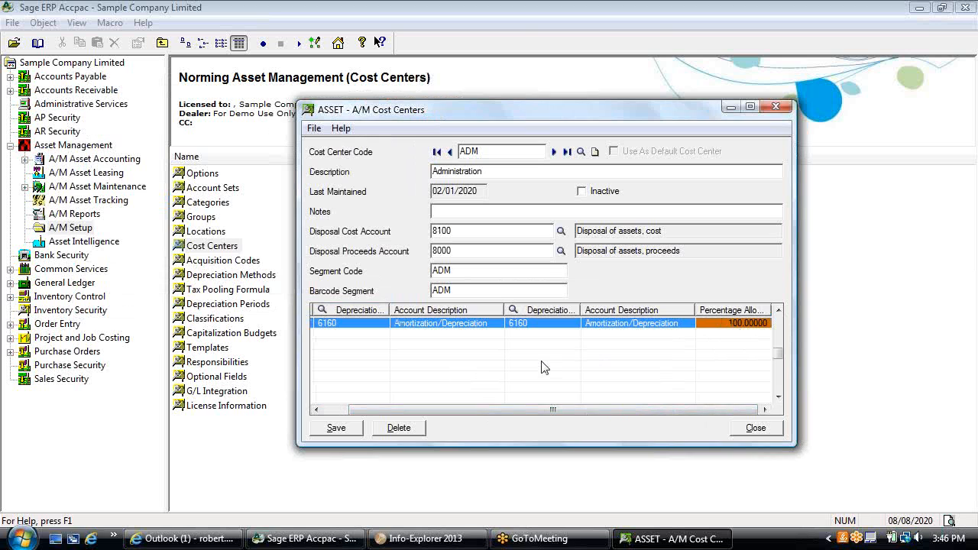
pyautogui.click(745, 429)
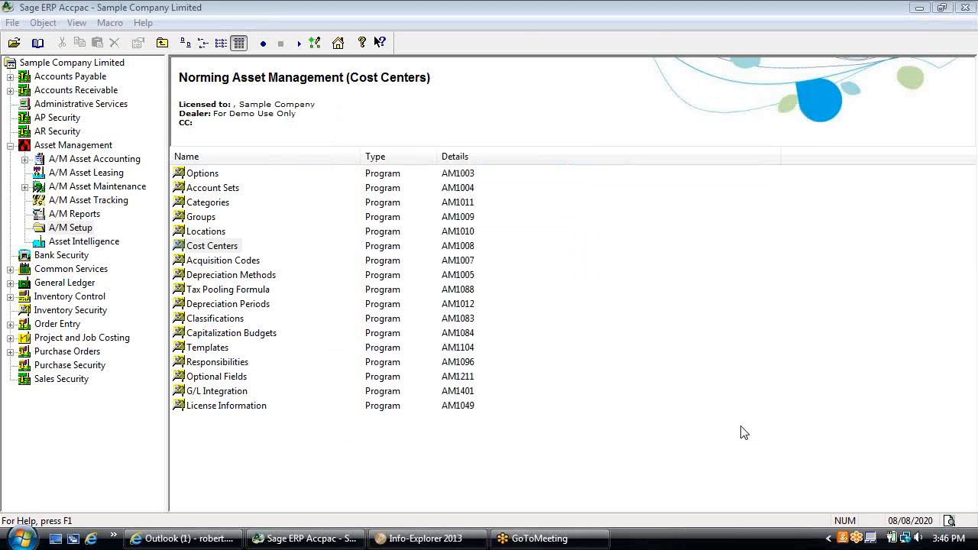
# Open A/M Acquisition Codes, examine the AP invoice, PO, inventory shipment and PJC codes in the code list, and close the window
pyautogui.doubleClick(208, 263)
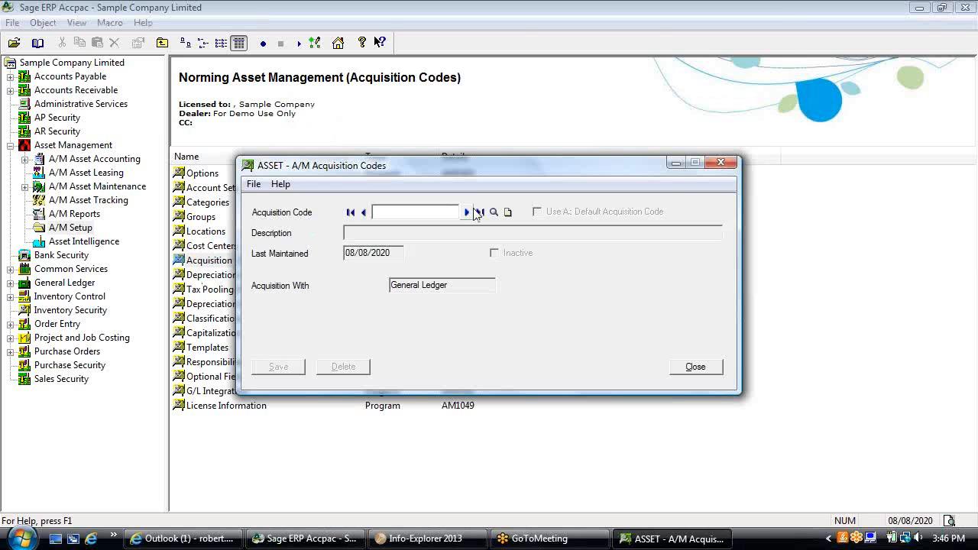
pyautogui.click(493, 214)
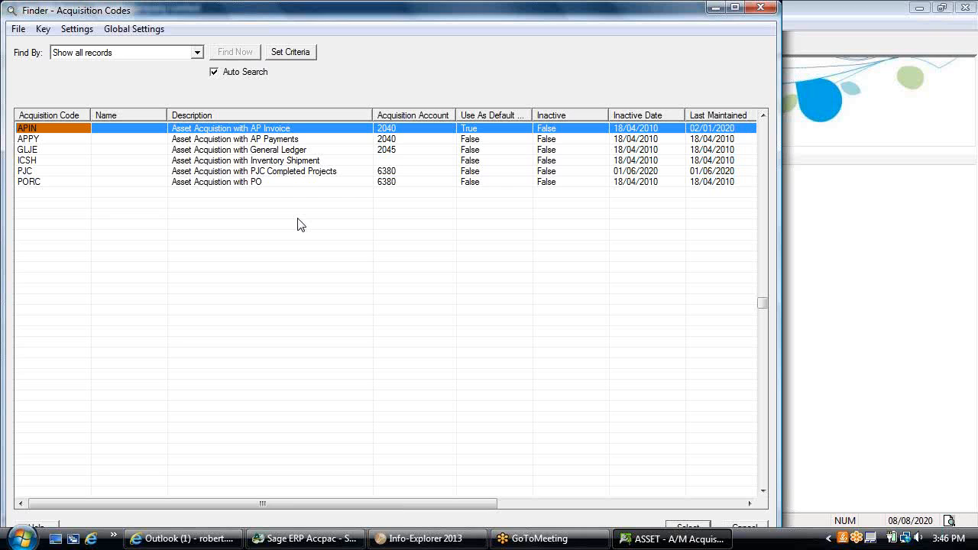
pyautogui.click(274, 130)
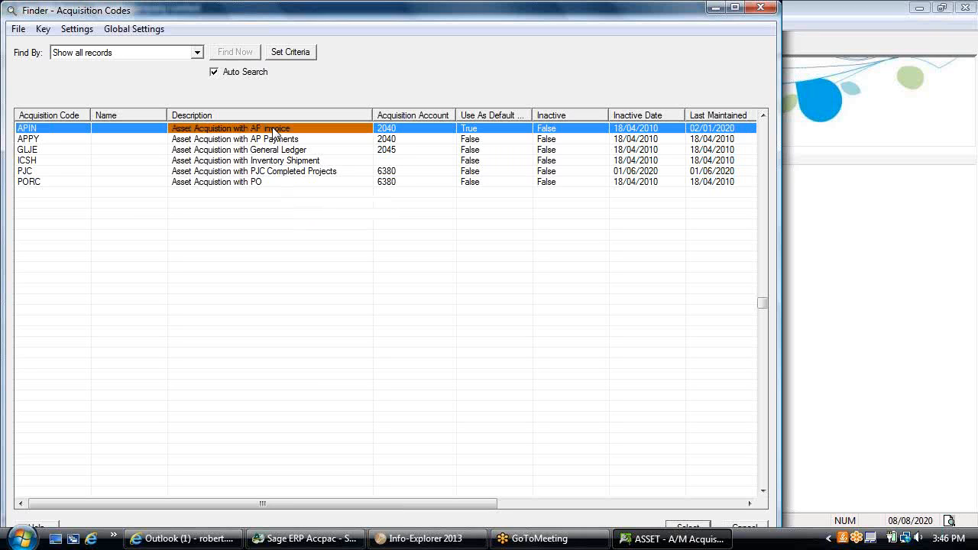
pyautogui.click(260, 183)
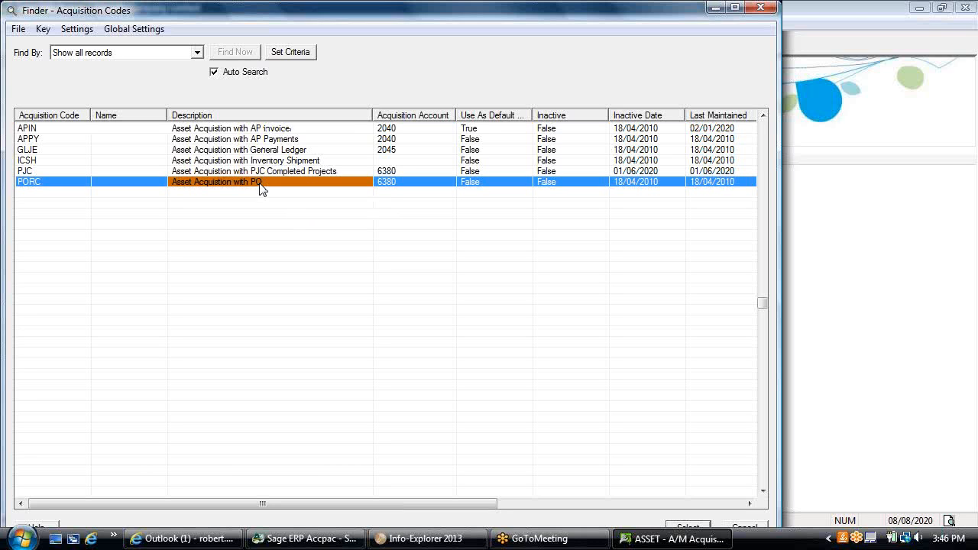
pyautogui.click(269, 162)
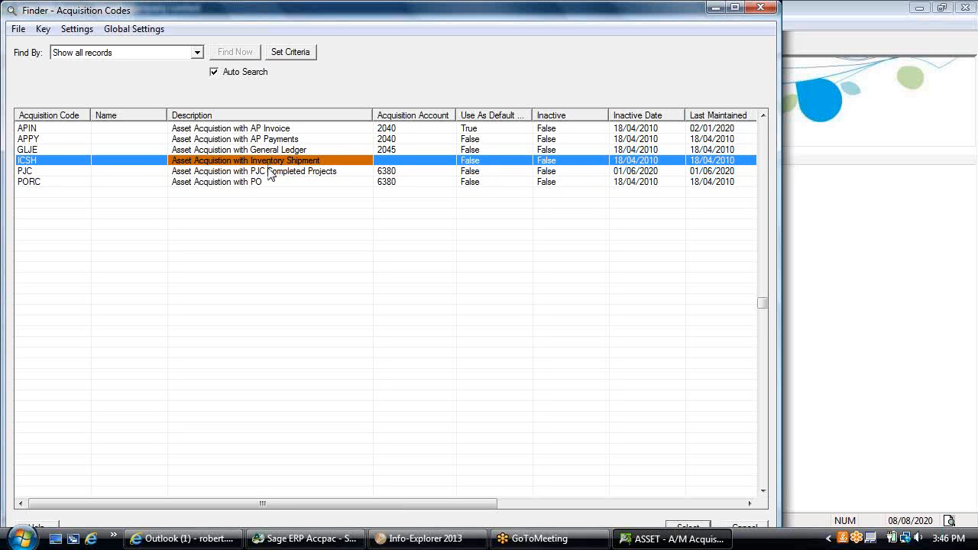
pyautogui.click(272, 172)
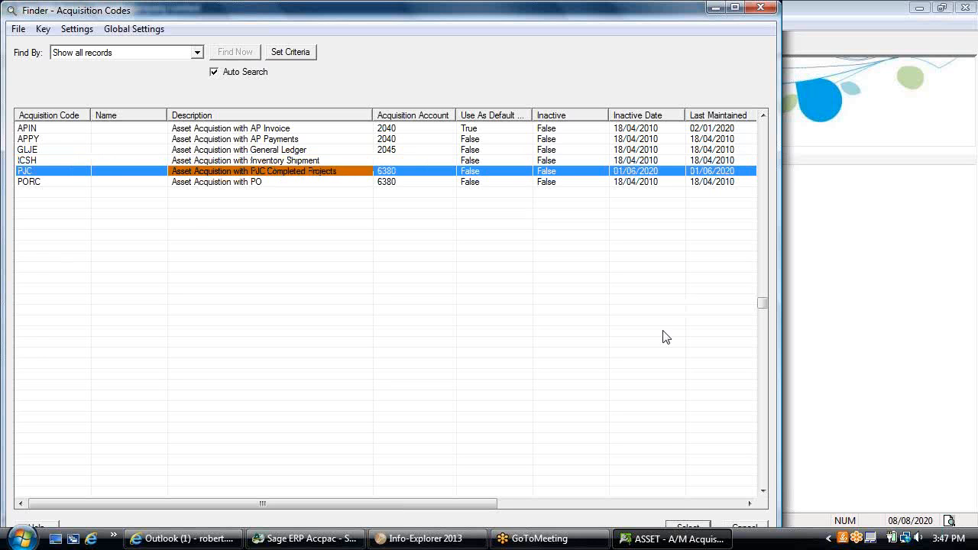
pyautogui.click(738, 529)
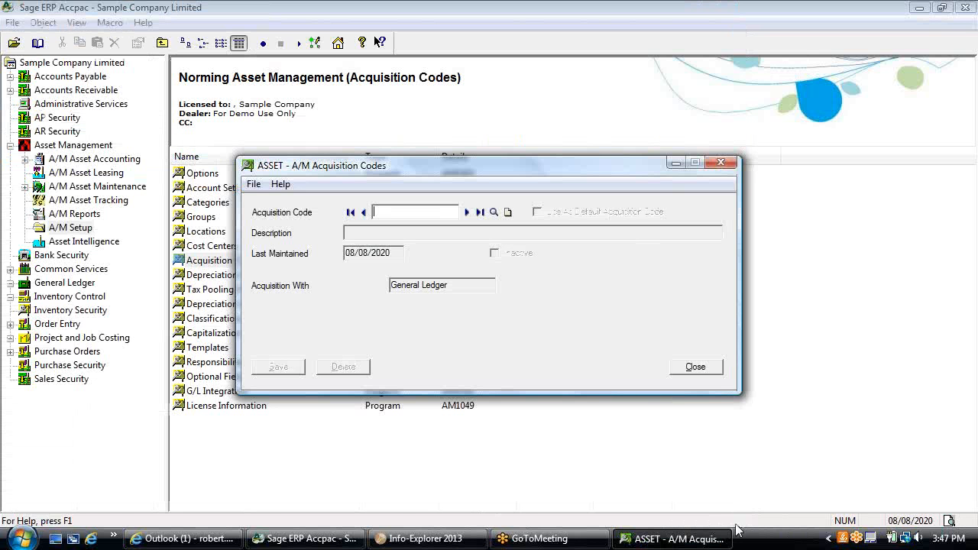
pyautogui.click(709, 370)
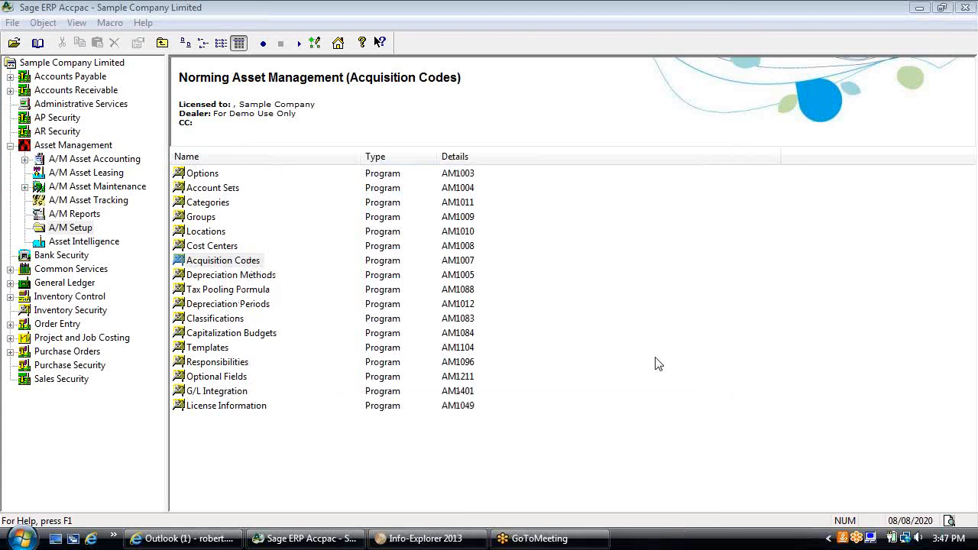
# Open A/M Depreciation Methods, look through the list of available methods and load the Straight Line Method (SL)
pyautogui.doubleClick(274, 276)
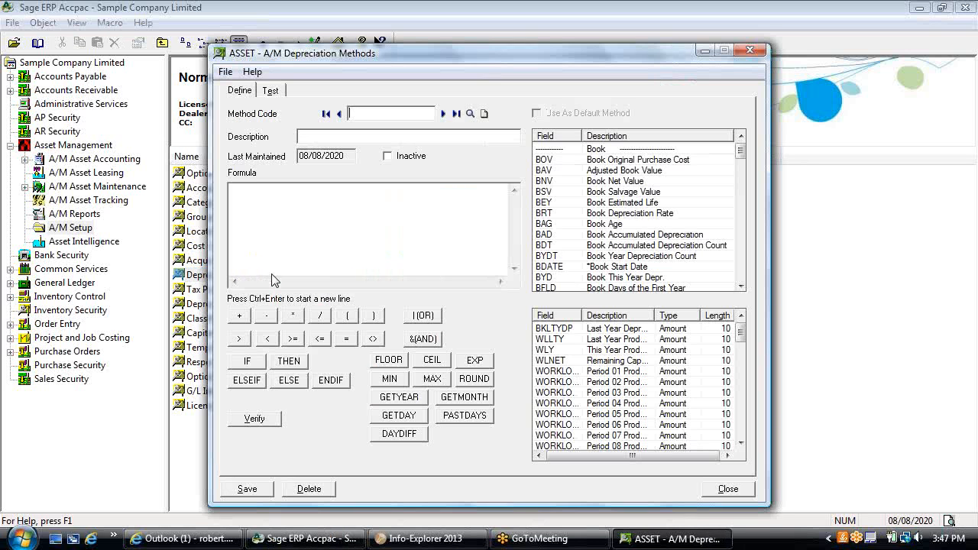
pyautogui.click(443, 113)
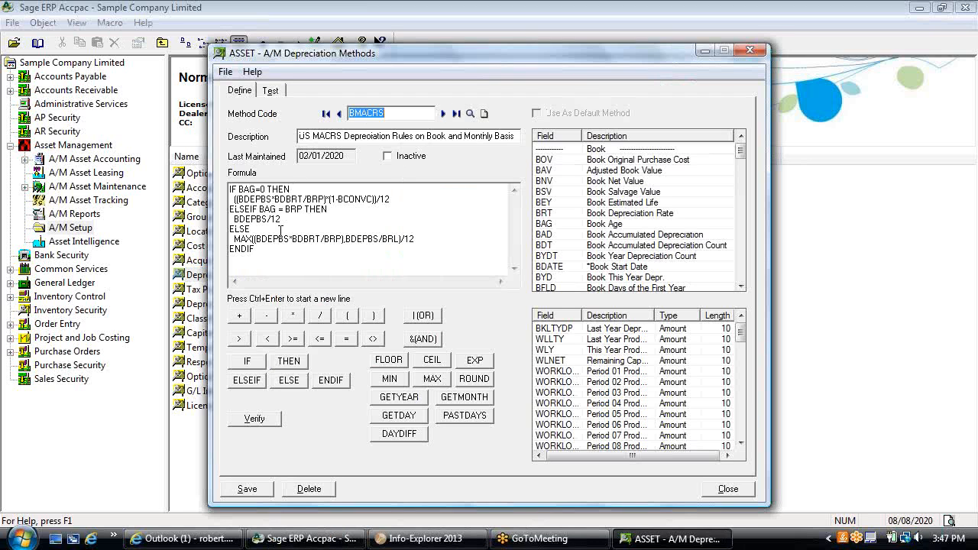
pyautogui.click(470, 113)
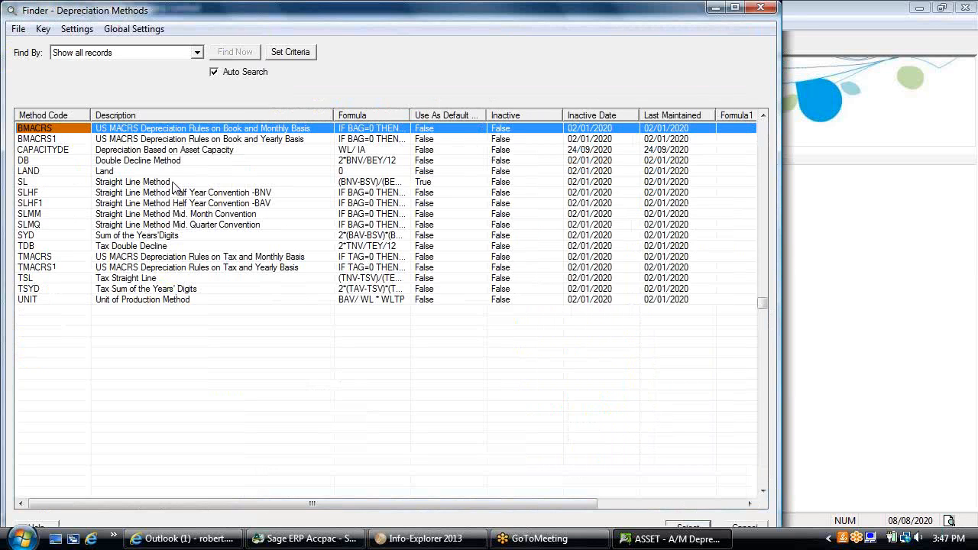
pyautogui.doubleClick(178, 182)
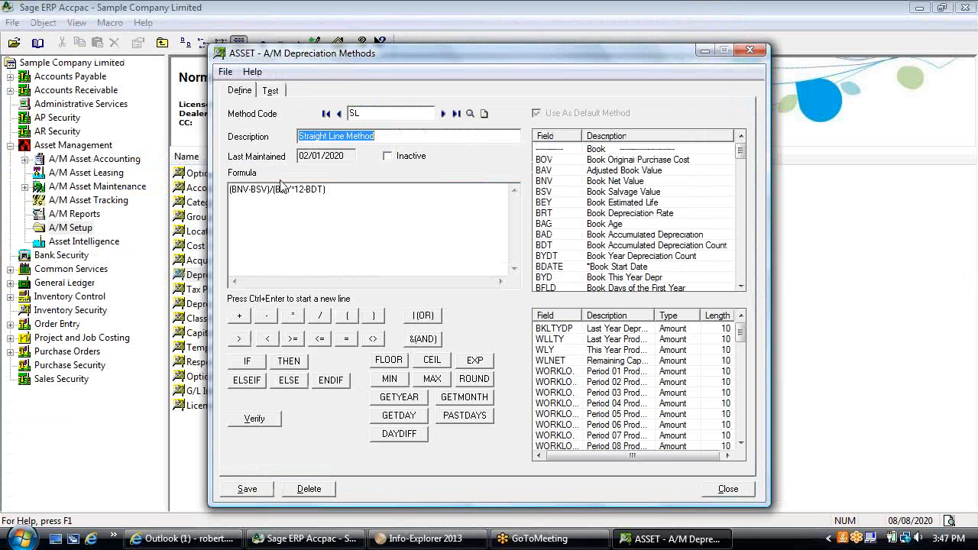
# Examine the straight line method's full formula and its test page, then close A/M Depreciation Methods
pyautogui.doubleClick(315, 189)
pyautogui.hotkey('ctrl', 'a')
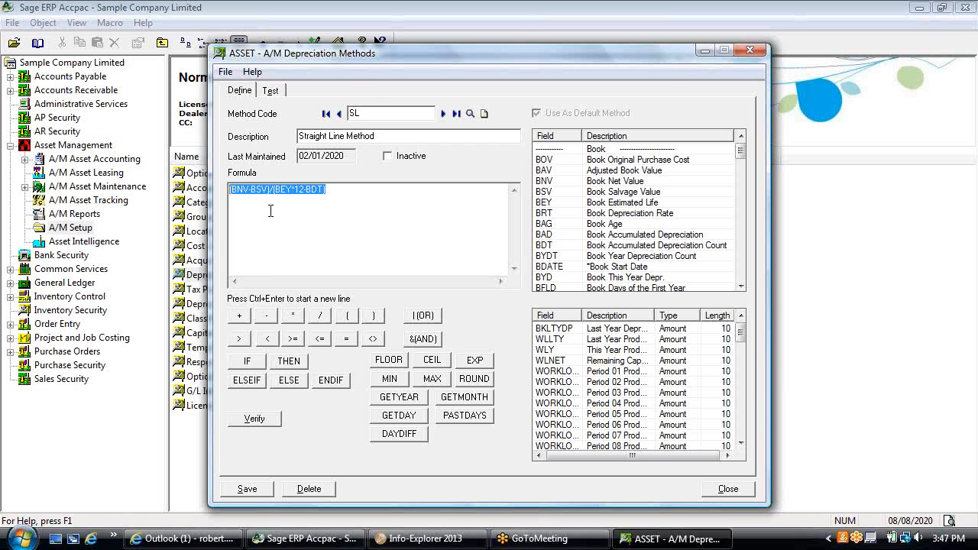
pyautogui.click(271, 91)
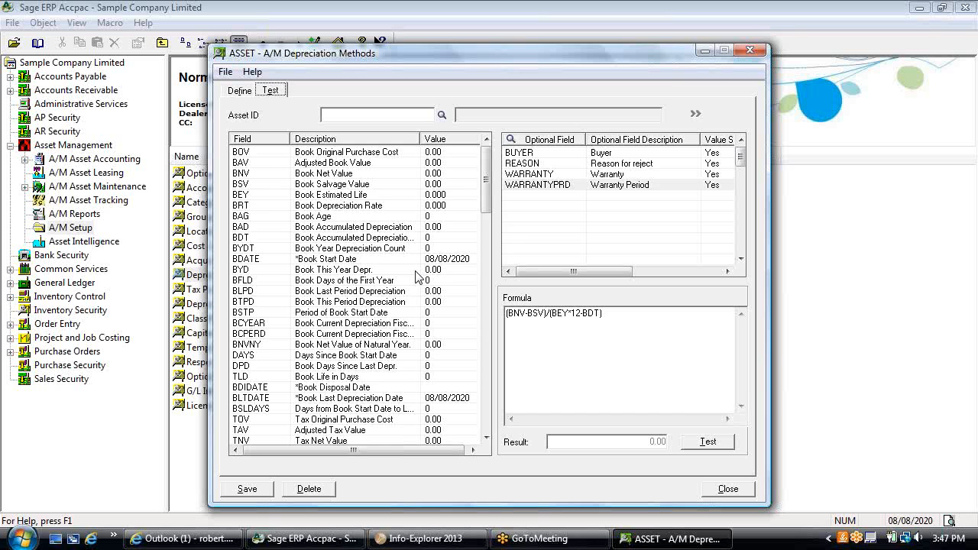
pyautogui.click(734, 491)
# Try to open the Tax Pooling Formula setup and dismiss the resulting message
pyautogui.doubleClick(236, 294)
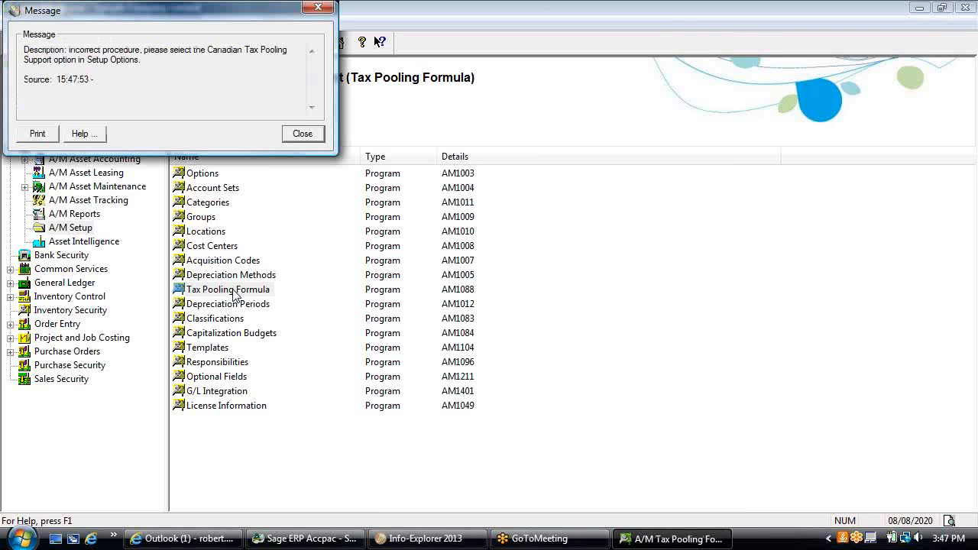
pyautogui.click(304, 135)
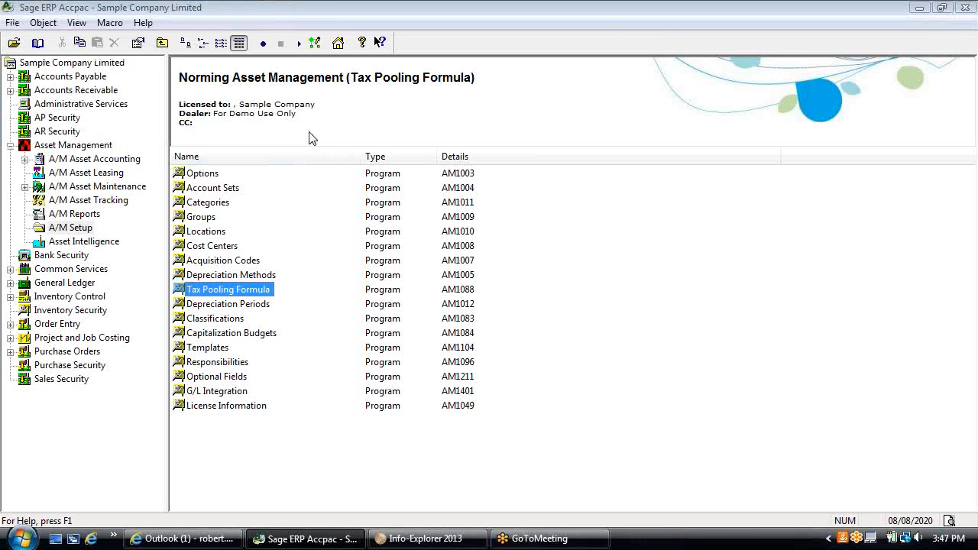
# Open A/M Depreciation Periods, view which fiscal periods run depreciation in the MONTHLY record, and close the window
pyautogui.doubleClick(258, 306)
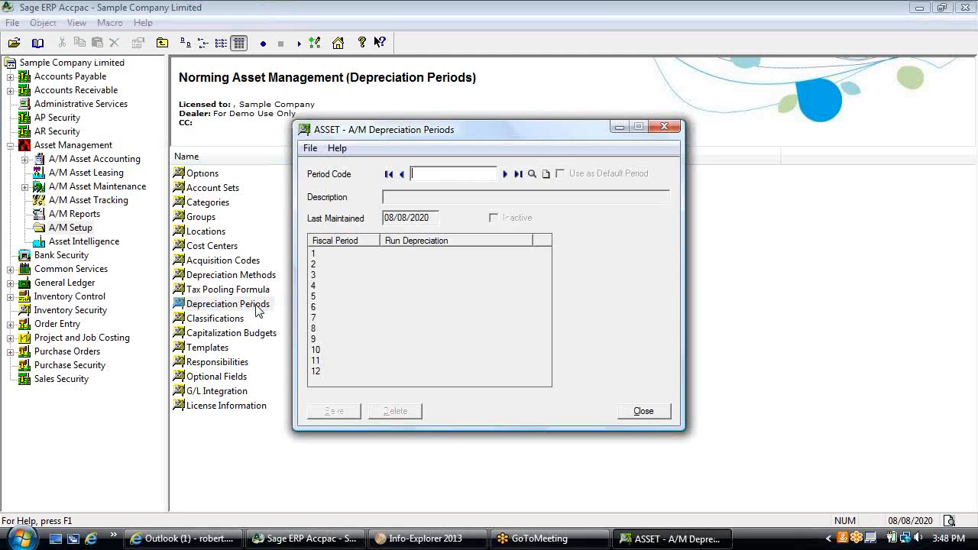
pyautogui.click(504, 174)
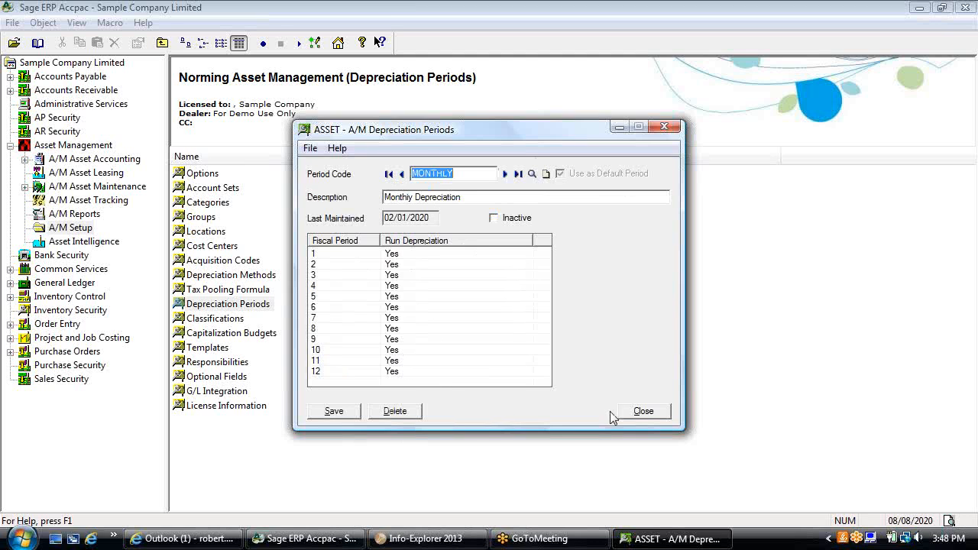
pyautogui.click(640, 412)
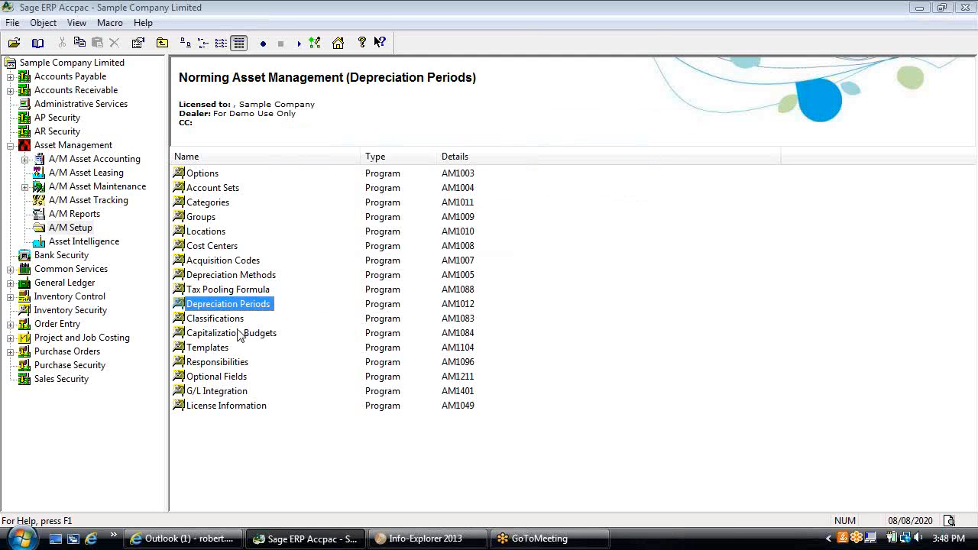
# Open A/M Capitalization Budgets, compare the 2019 budget's capitalization amount with its actual expenditure, and close the window
pyautogui.click(226, 324)
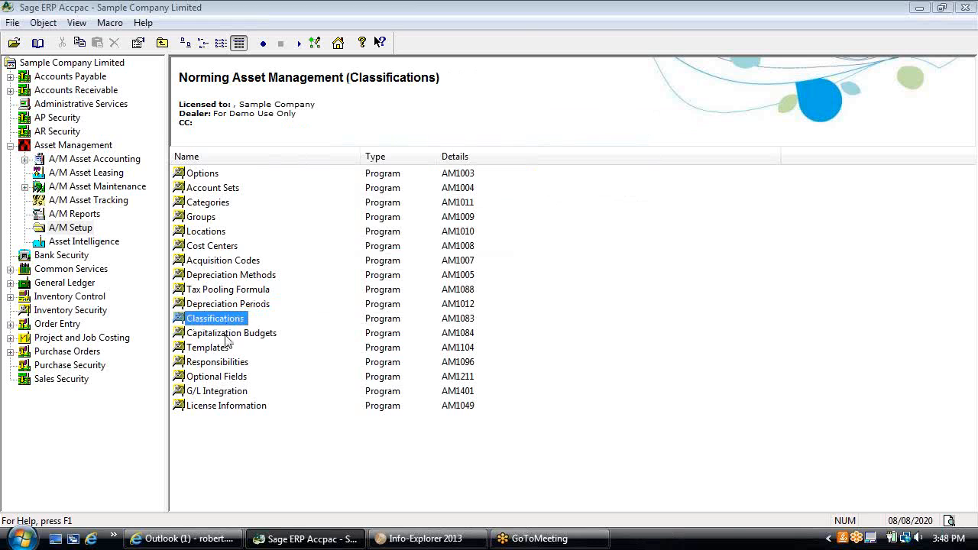
pyautogui.doubleClick(227, 335)
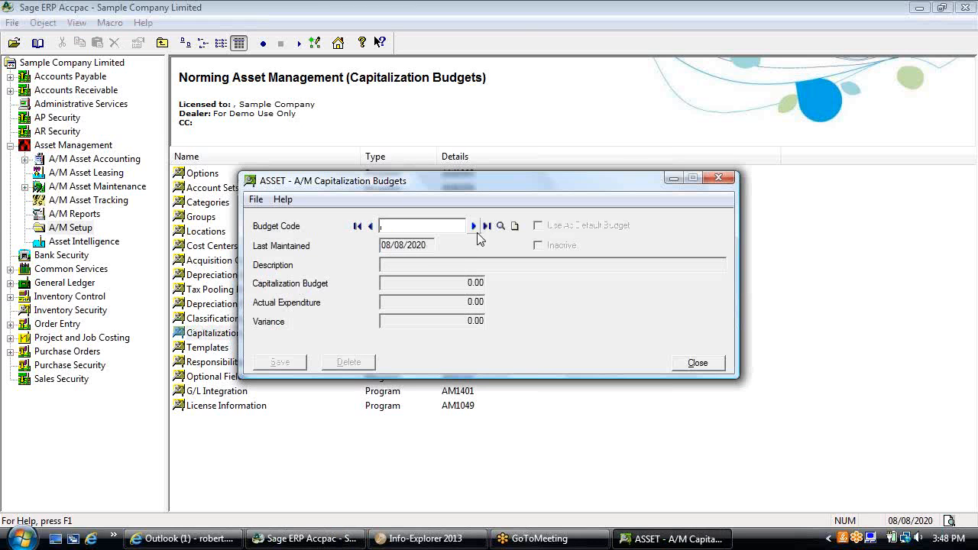
pyautogui.click(474, 226)
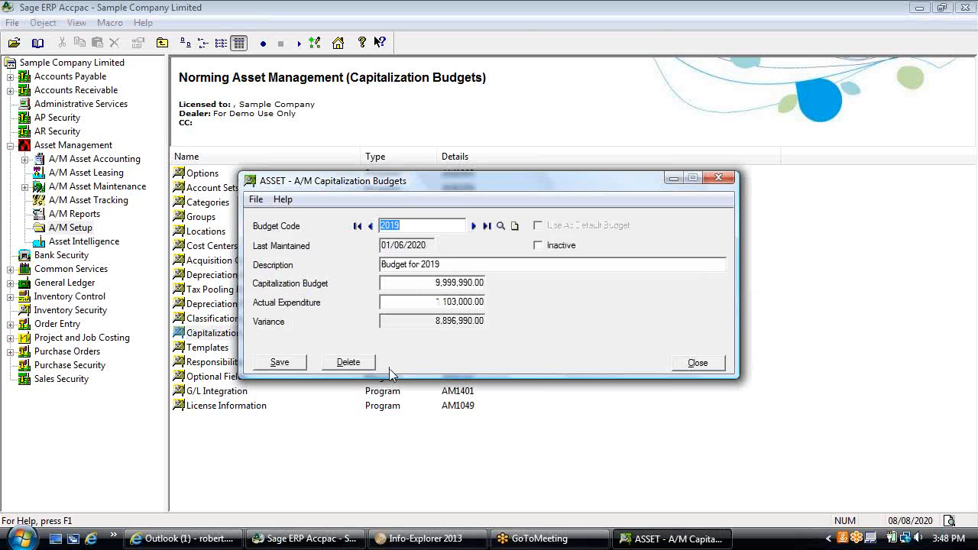
pyautogui.moveTo(428, 283); pyautogui.dragTo(509, 281)
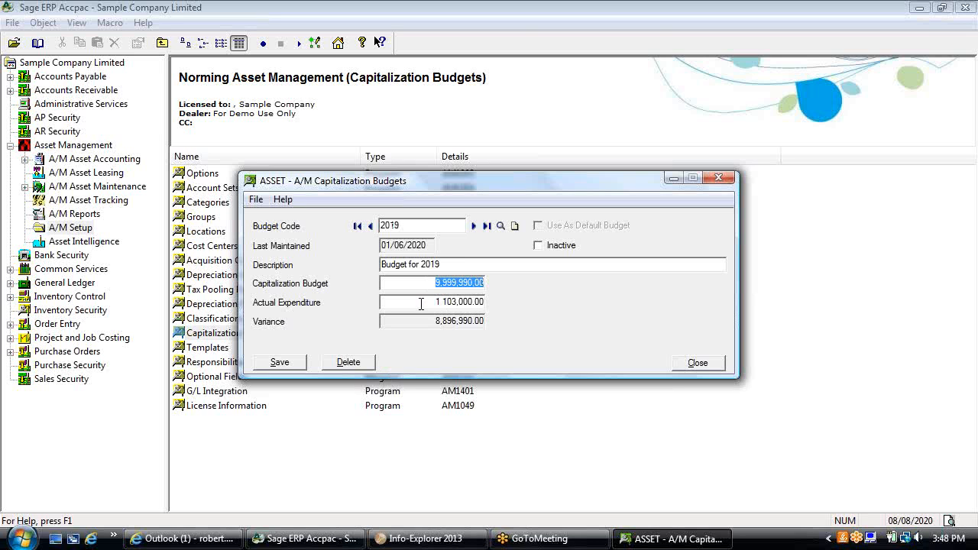
pyautogui.moveTo(422, 304); pyautogui.dragTo(507, 303)
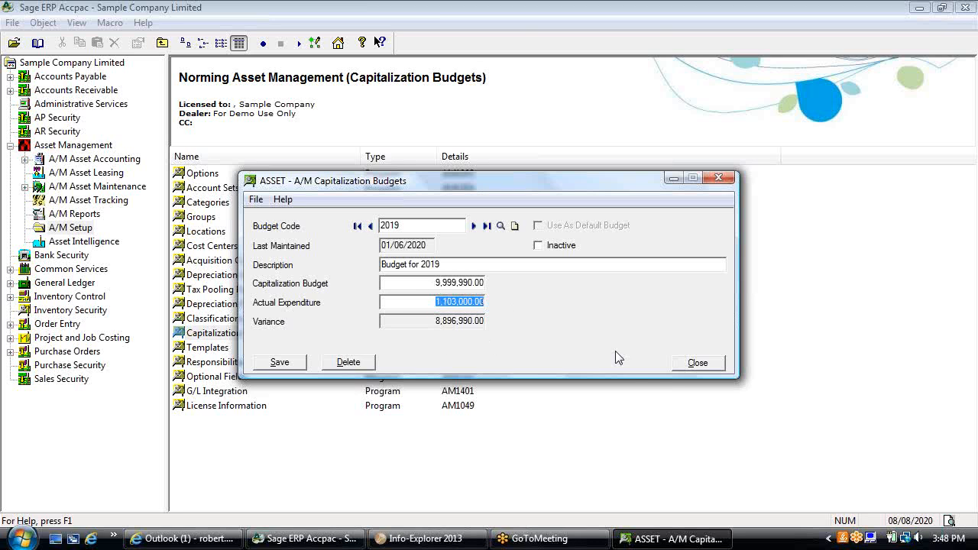
pyautogui.click(679, 365)
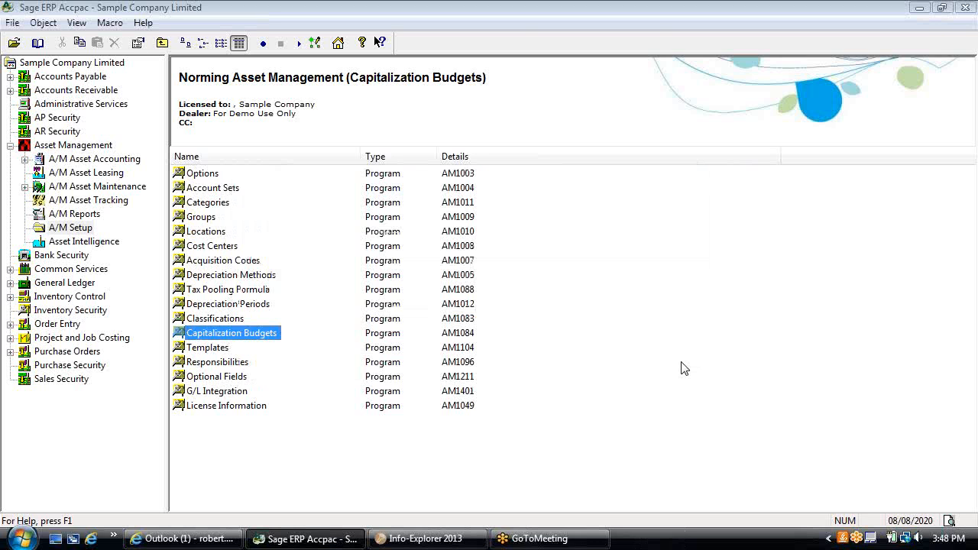
# Open A/M Templates, load the BLD building template, and examine its master defaults and its book and tax depreciation settings
pyautogui.doubleClick(207, 350)
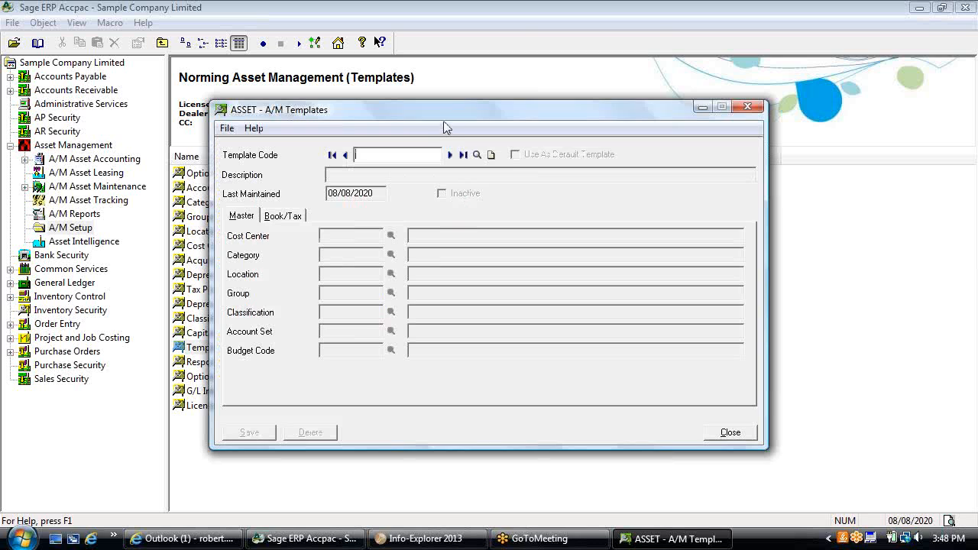
pyautogui.moveTo(448, 117); pyautogui.dragTo(567, 104)
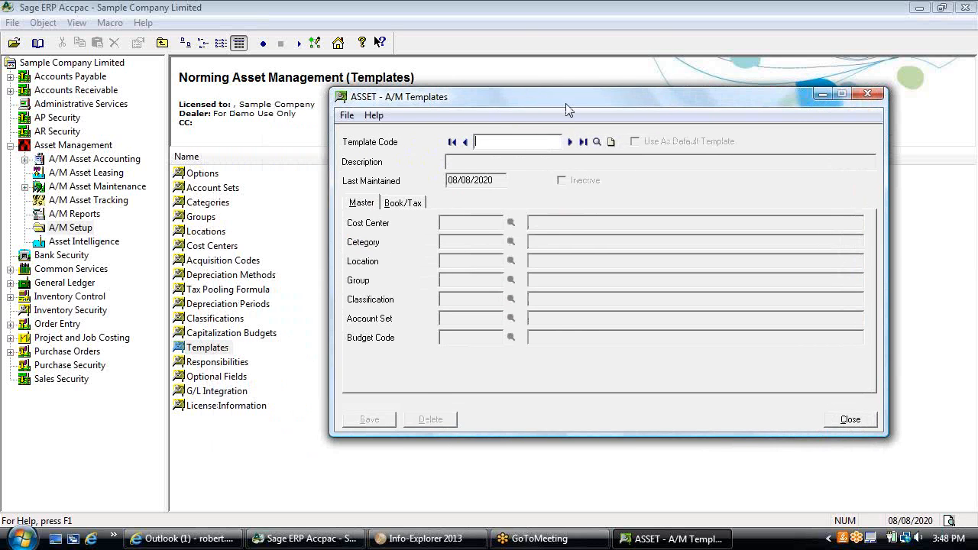
pyautogui.click(570, 142)
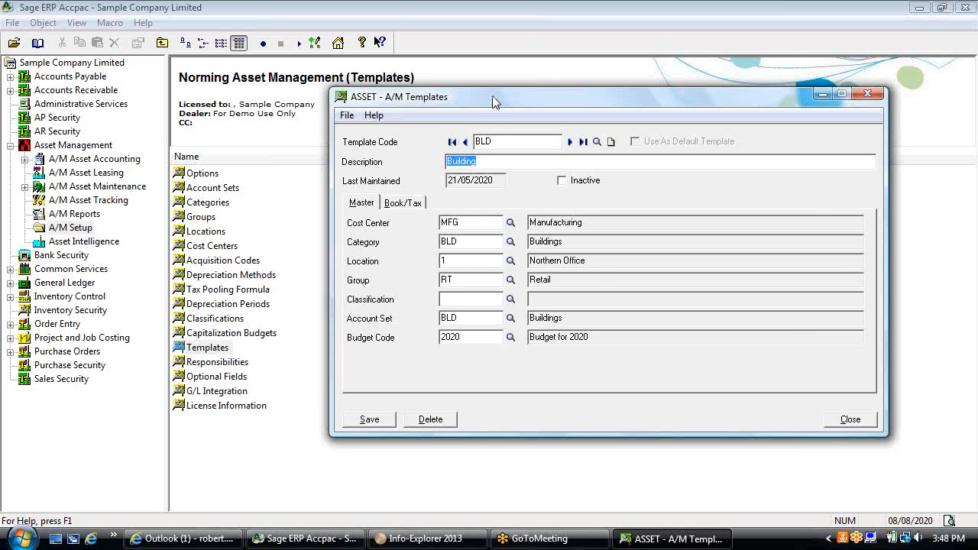
pyautogui.moveTo(493, 95); pyautogui.dragTo(506, 68)
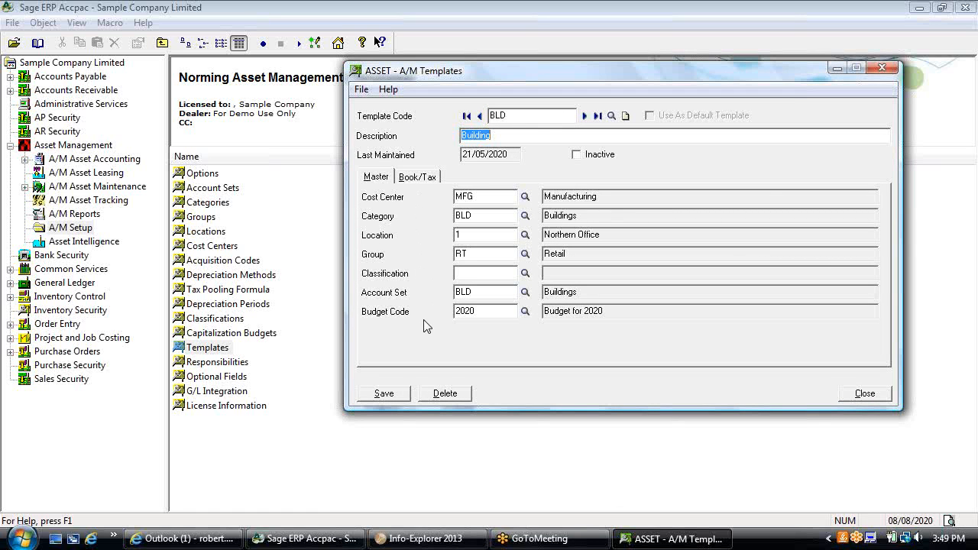
pyautogui.click(428, 181)
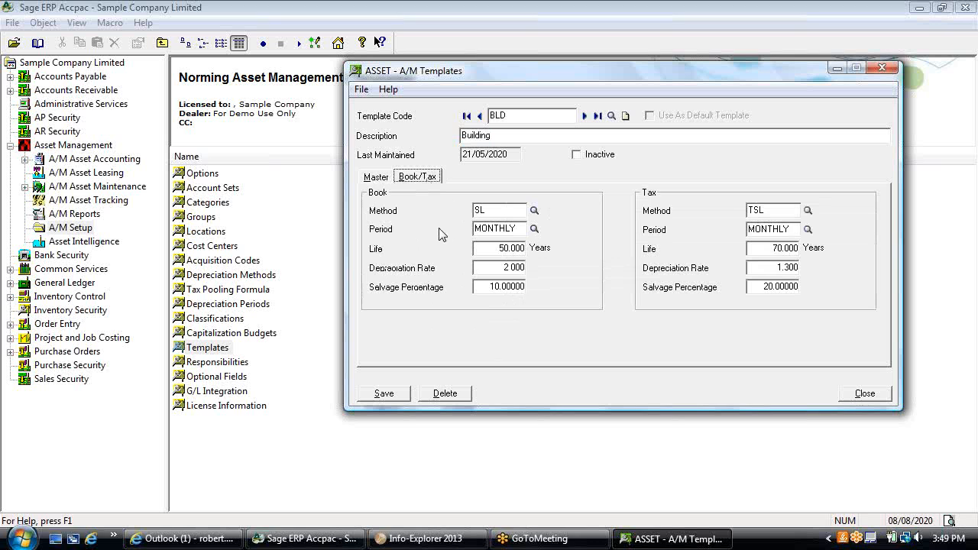
pyautogui.click(379, 184)
# Open the Asset Register under A/M Asset Accounting's A/M Assets and load the first asset, BLD-ADM-001
pyautogui.click(54, 148)
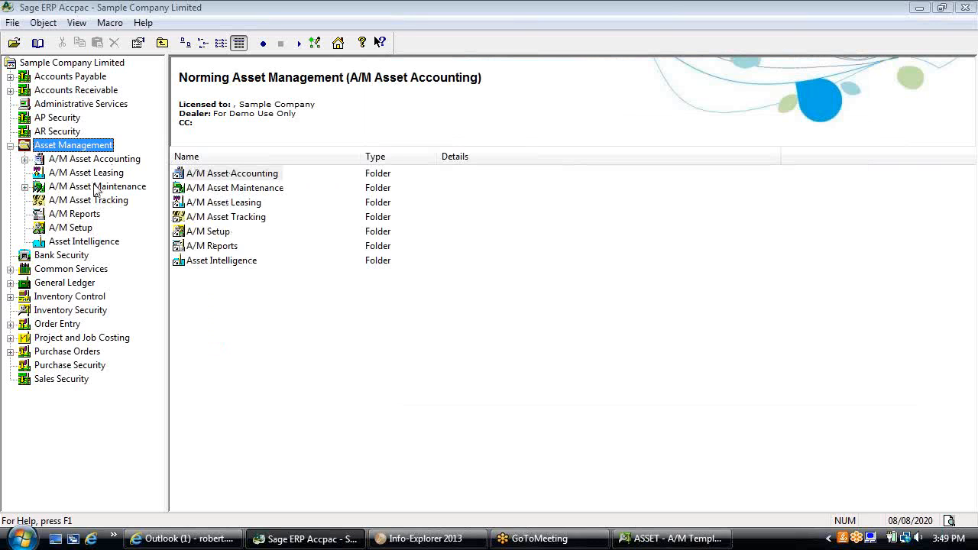
pyautogui.doubleClick(212, 175)
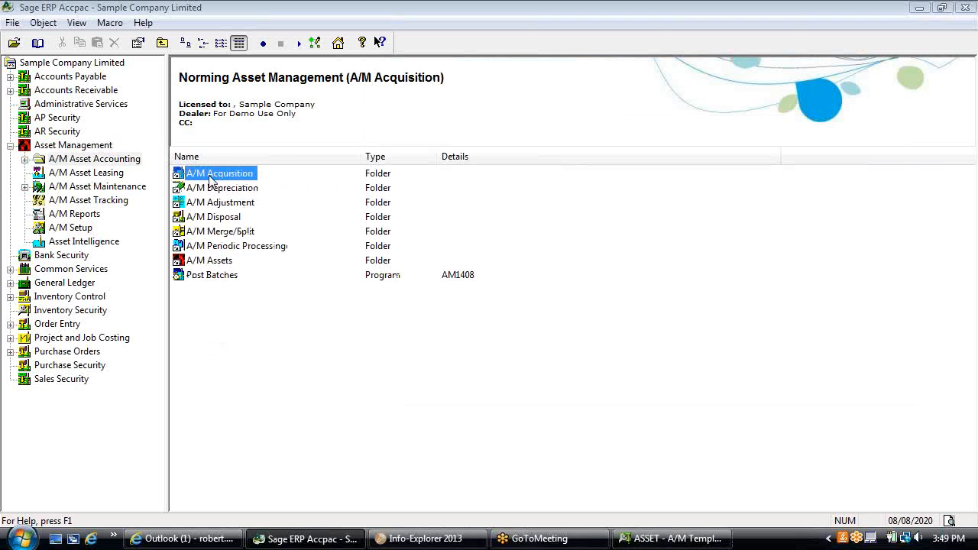
pyautogui.doubleClick(211, 261)
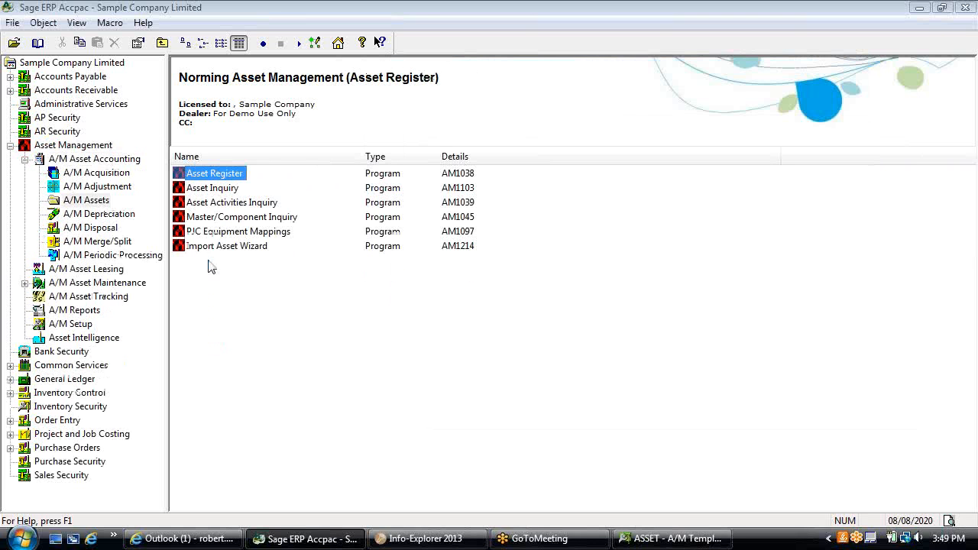
pyautogui.doubleClick(217, 175)
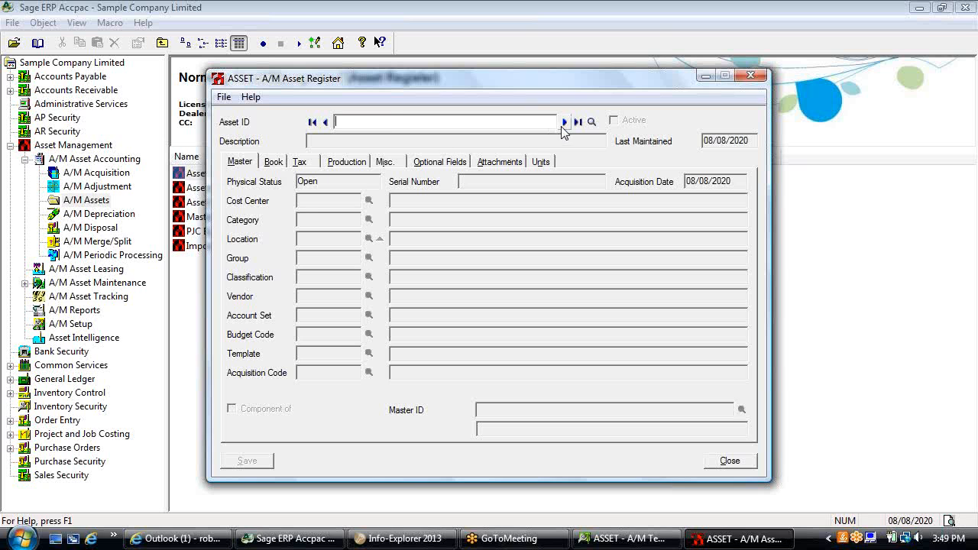
pyautogui.click(563, 123)
pyautogui.moveTo(532, 81); pyautogui.dragTo(446, 68)
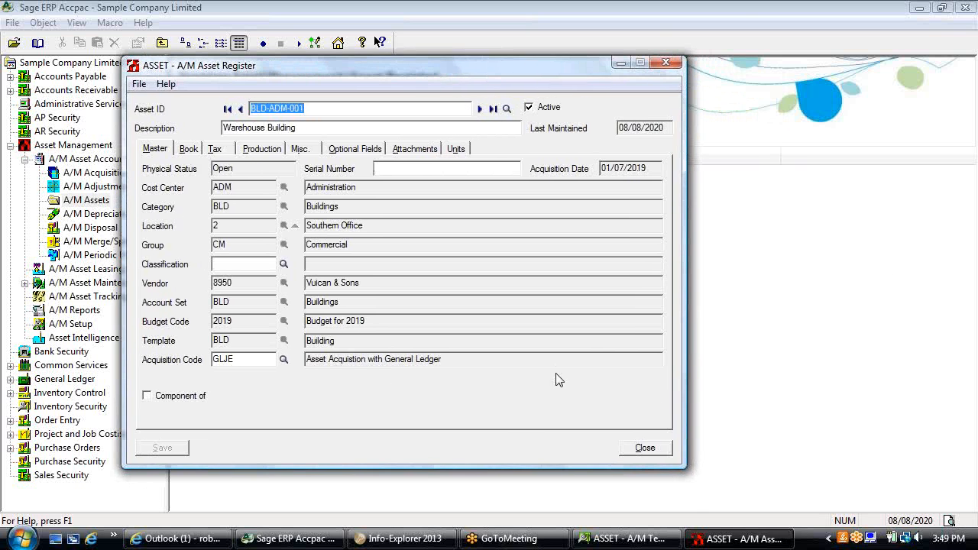
# Compare the BLD template's master defaults with the asset's master data, then close A/M Templates
pyautogui.click(619, 539)
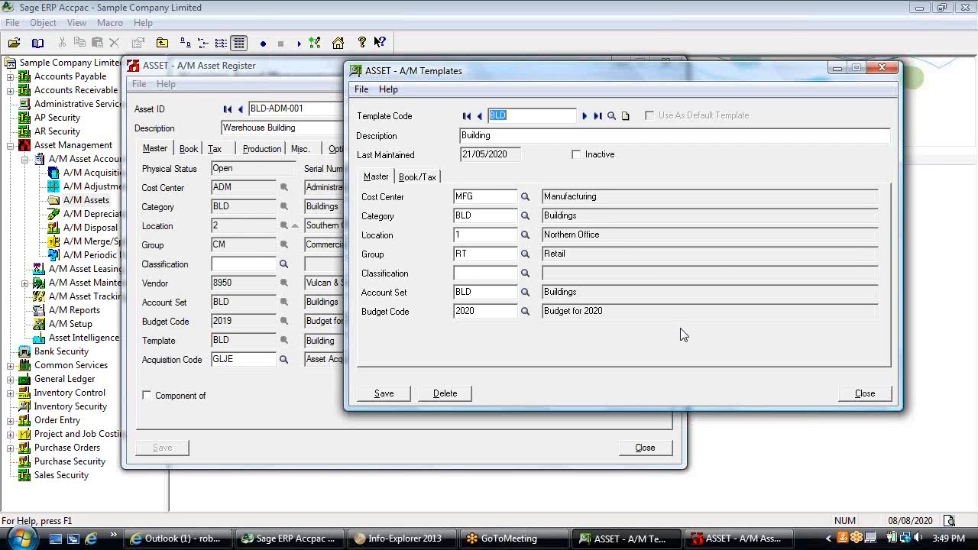
pyautogui.press('Tab')
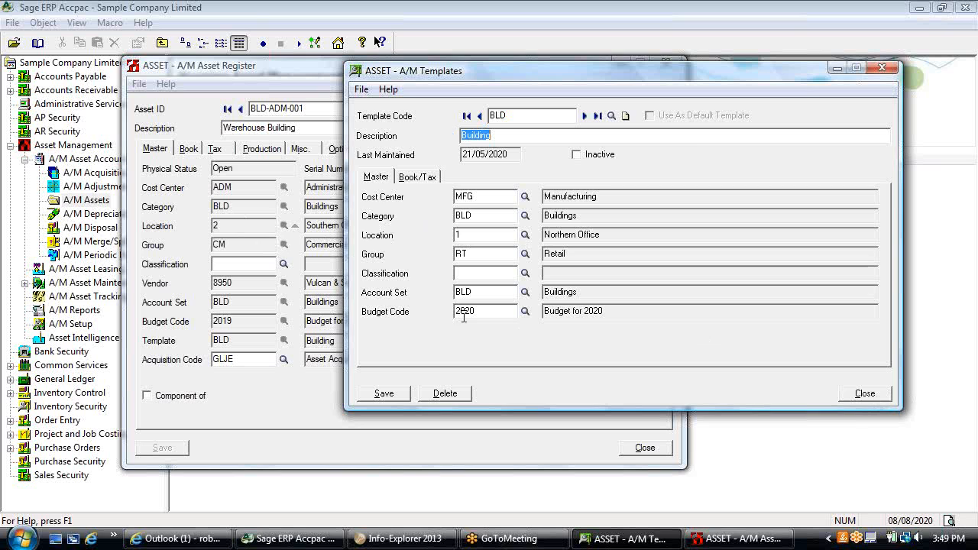
pyautogui.click(864, 393)
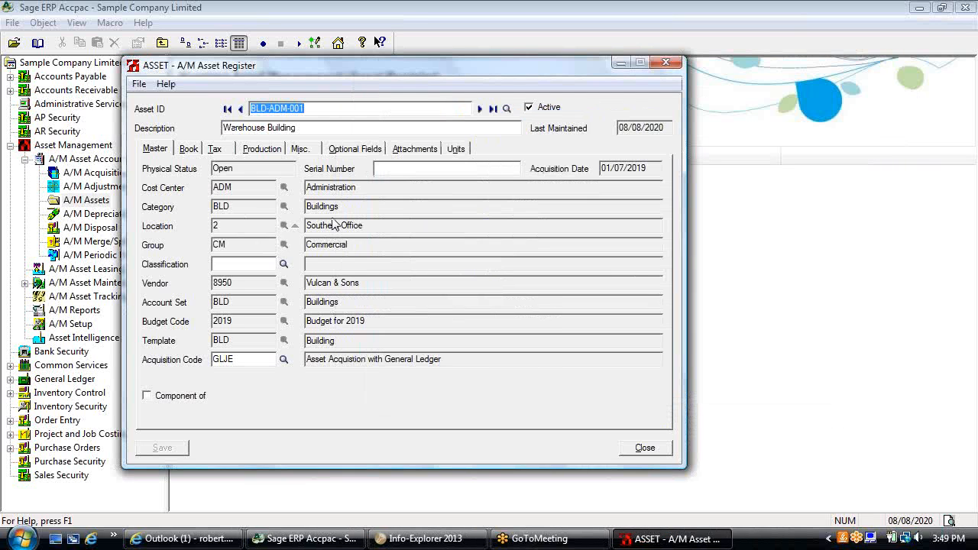
# Examine the warehouse building's book depreciation details, including its net value, original purchase cost and adjusted book value
pyautogui.click(195, 150)
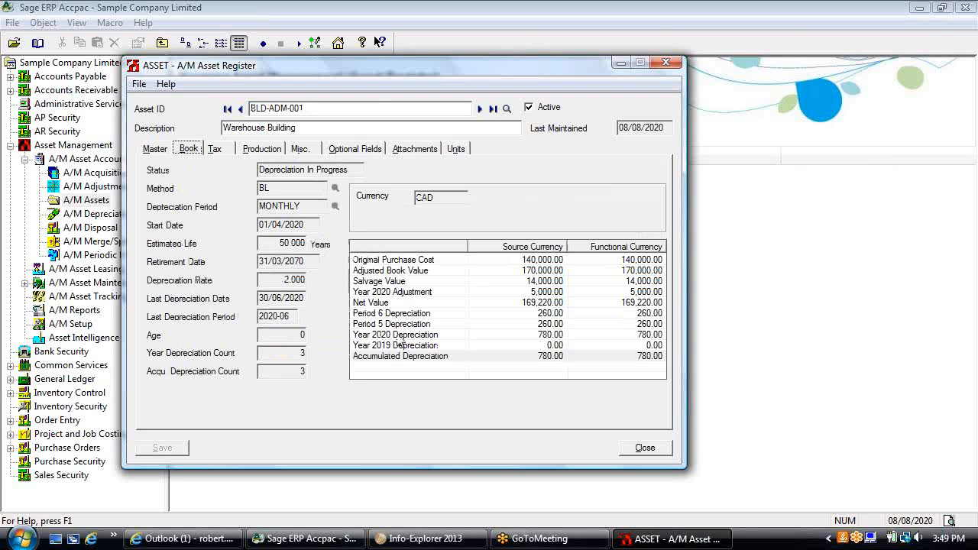
pyautogui.click(486, 304)
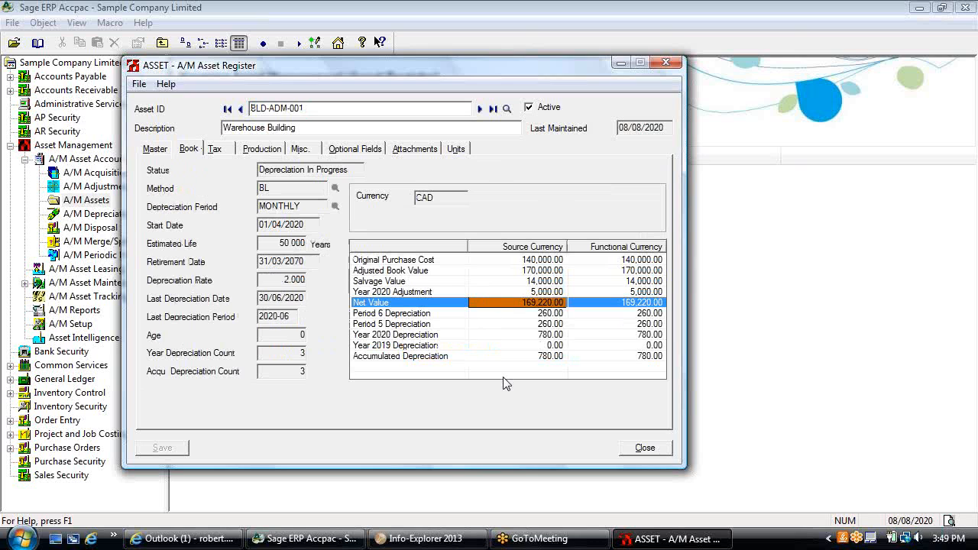
pyautogui.click(495, 261)
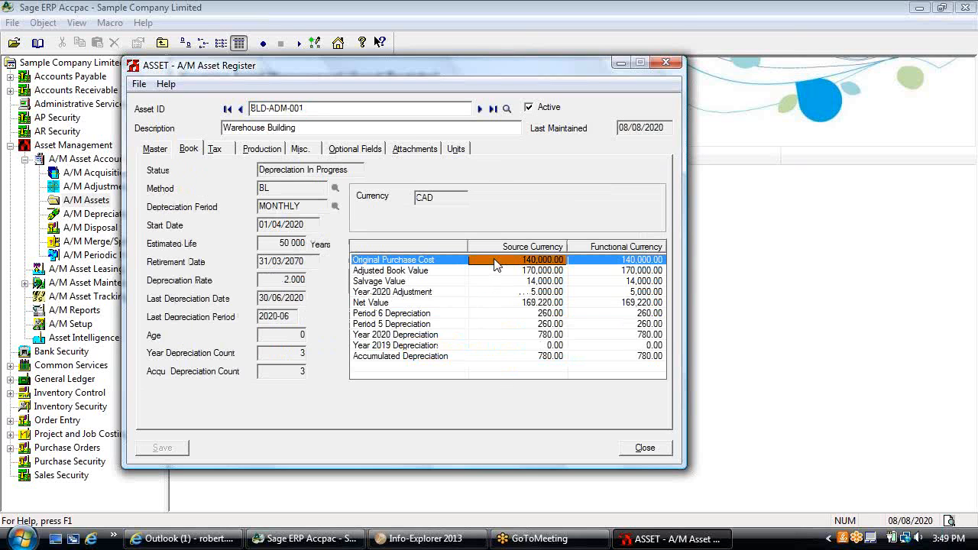
pyautogui.click(498, 273)
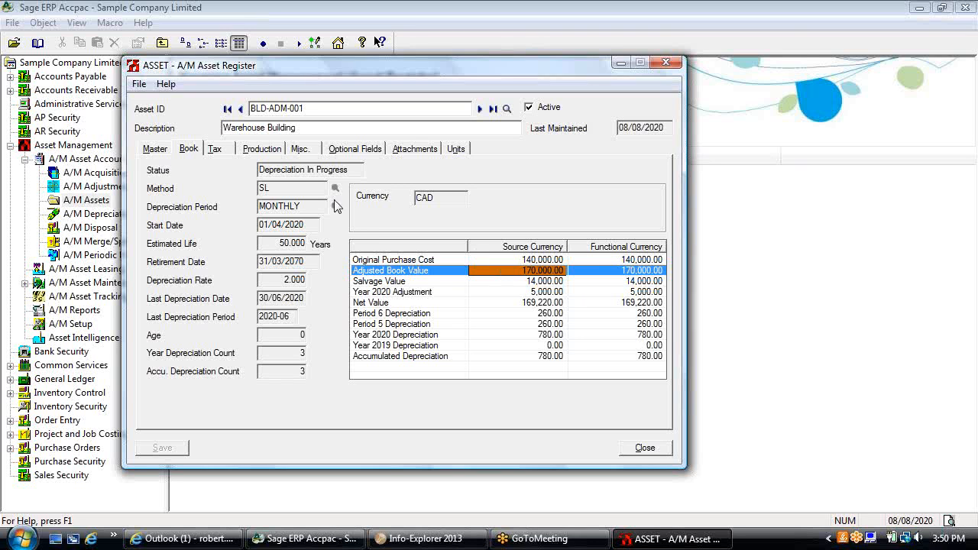
# Examine the asset's production capacity, unit of measure and production figures by period
pyautogui.click(258, 149)
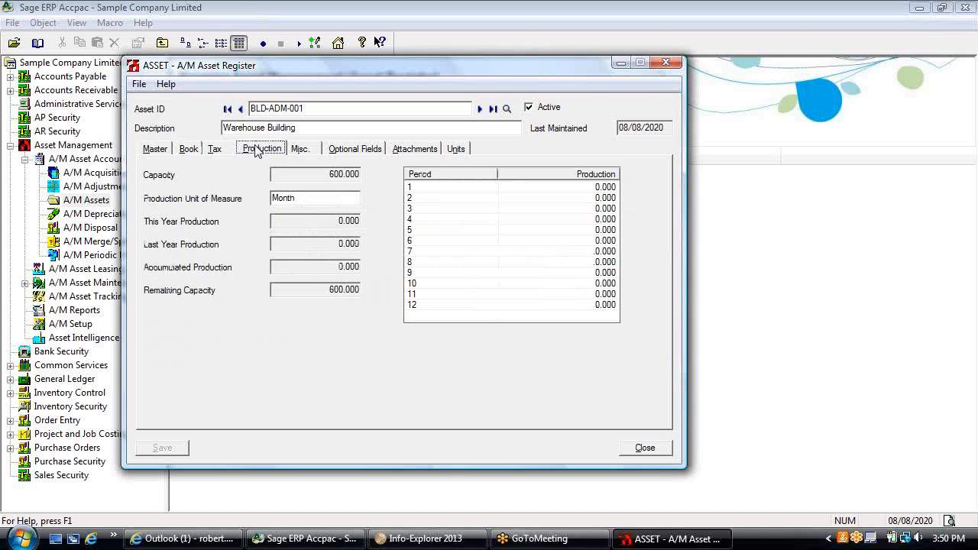
pyautogui.click(580, 202)
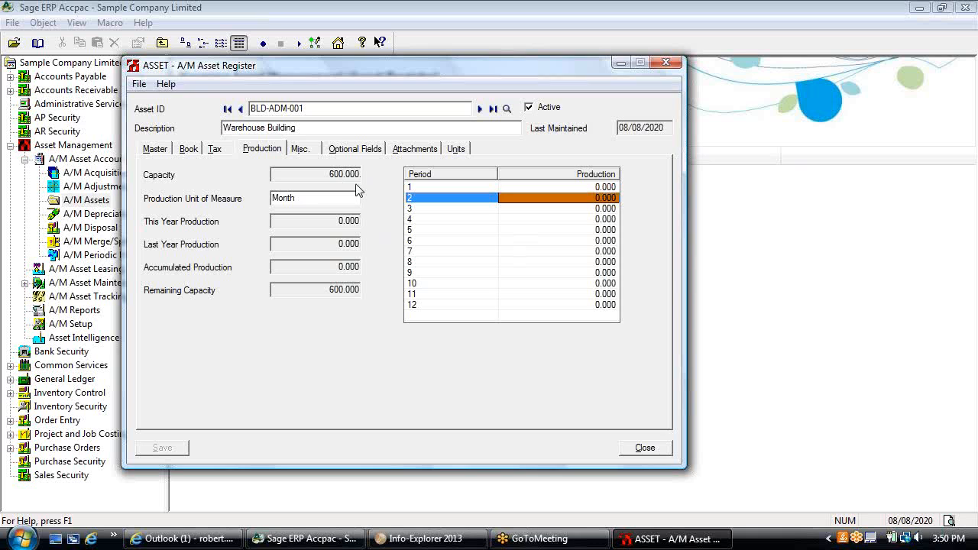
pyautogui.click(312, 193)
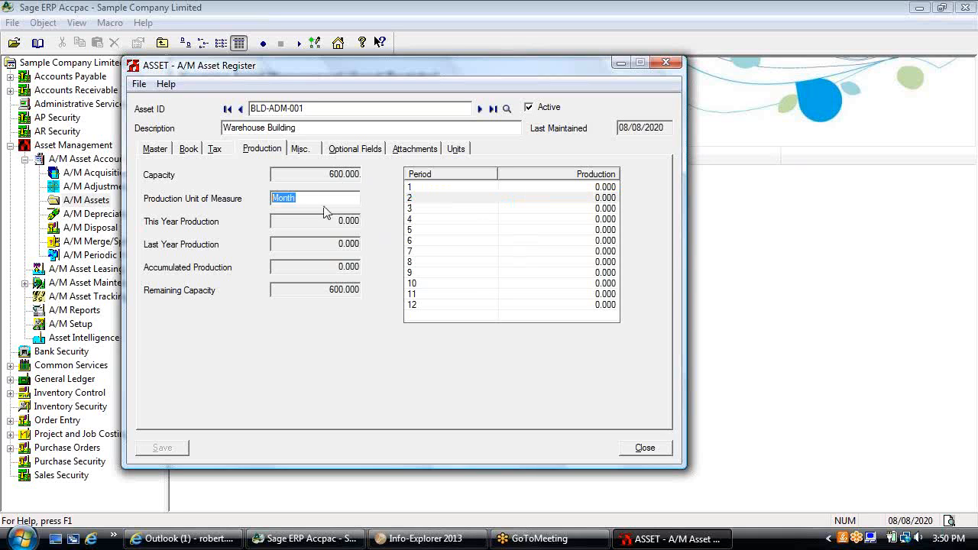
pyautogui.click(544, 198)
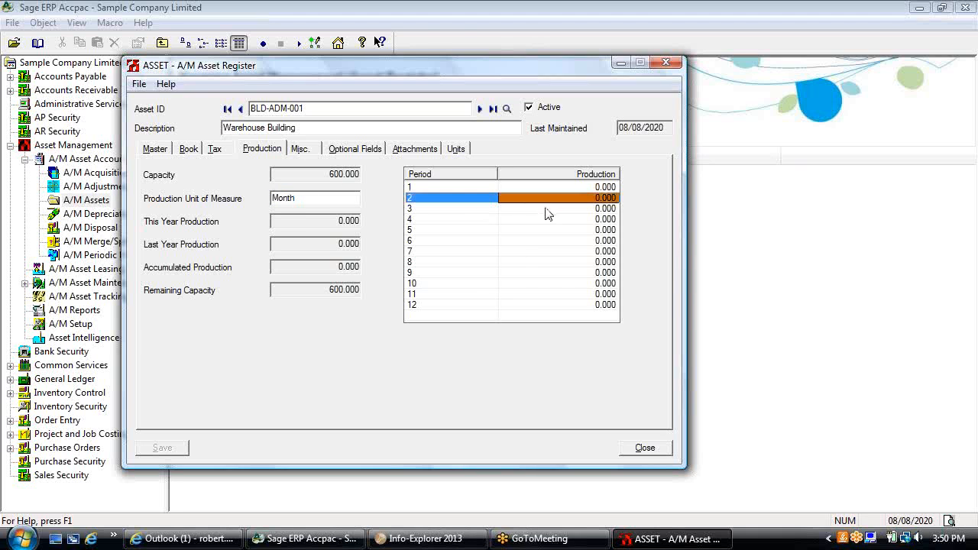
pyautogui.click(547, 213)
pyautogui.click(547, 222)
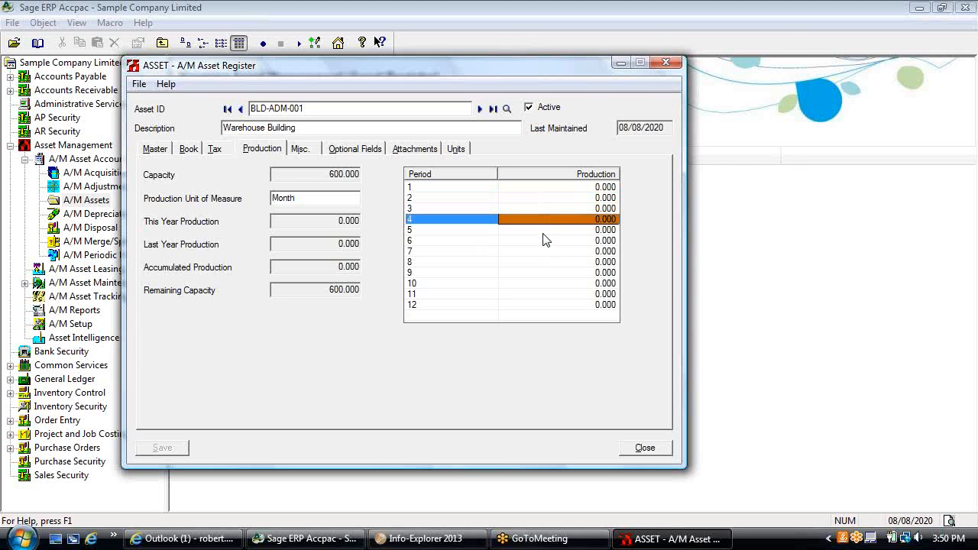
# Review the asset's miscellaneous details, covering insurance, policy, responsibility, notes and additional information fields
pyautogui.click(311, 152)
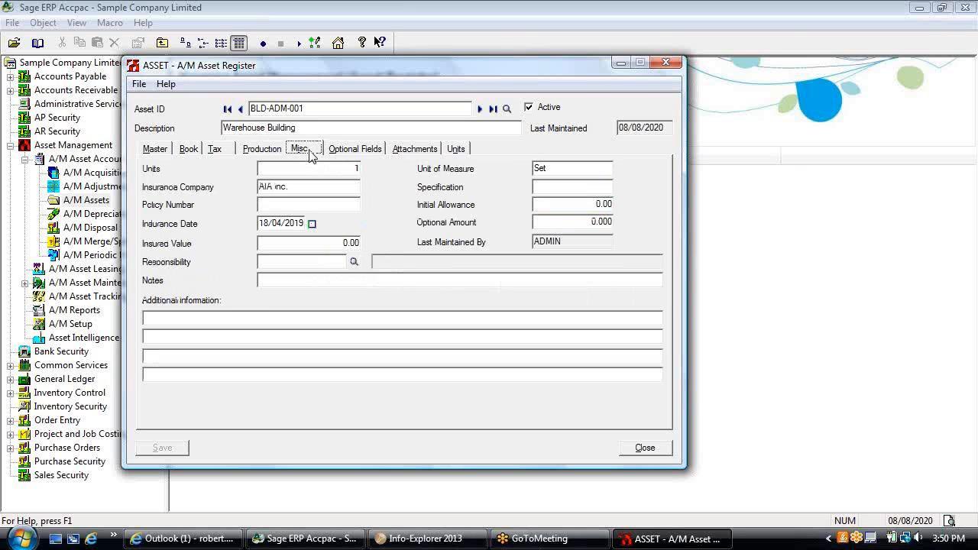
pyautogui.click(328, 243)
pyautogui.moveTo(298, 185); pyautogui.dragTo(245, 175)
pyautogui.click(266, 203)
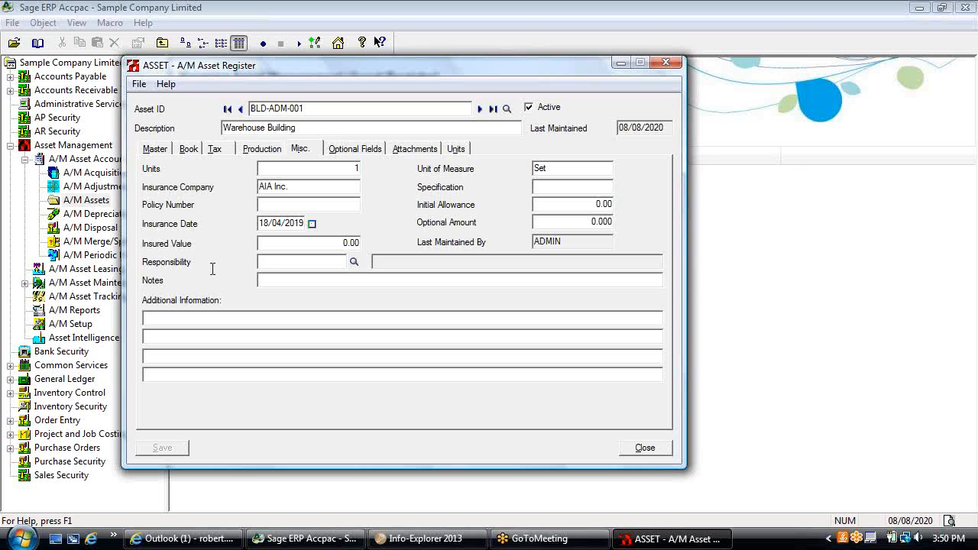
pyautogui.click(289, 280)
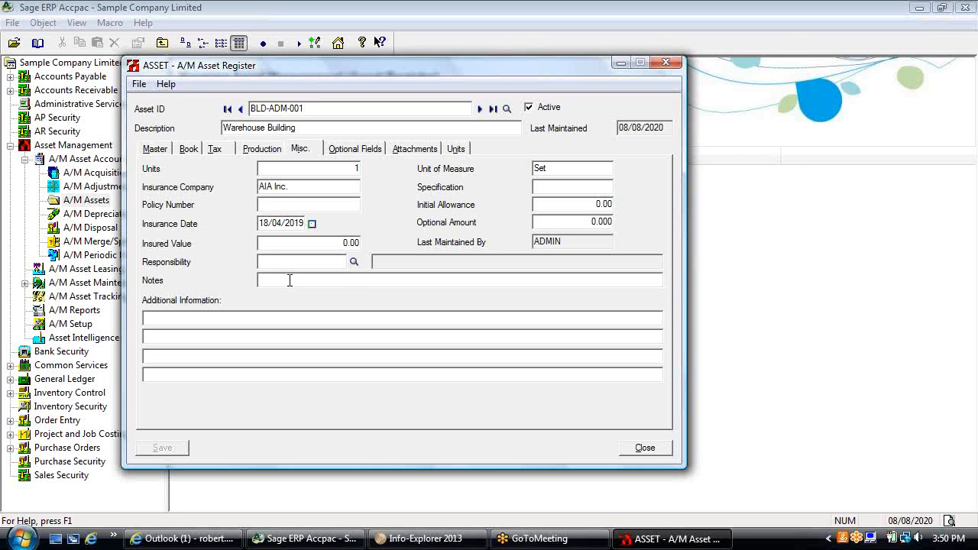
pyautogui.click(332, 313)
# Check the asset's optional fields and attachments, look at the image file selection without changing it, and view the attached apchk01.pdf
pyautogui.click(354, 149)
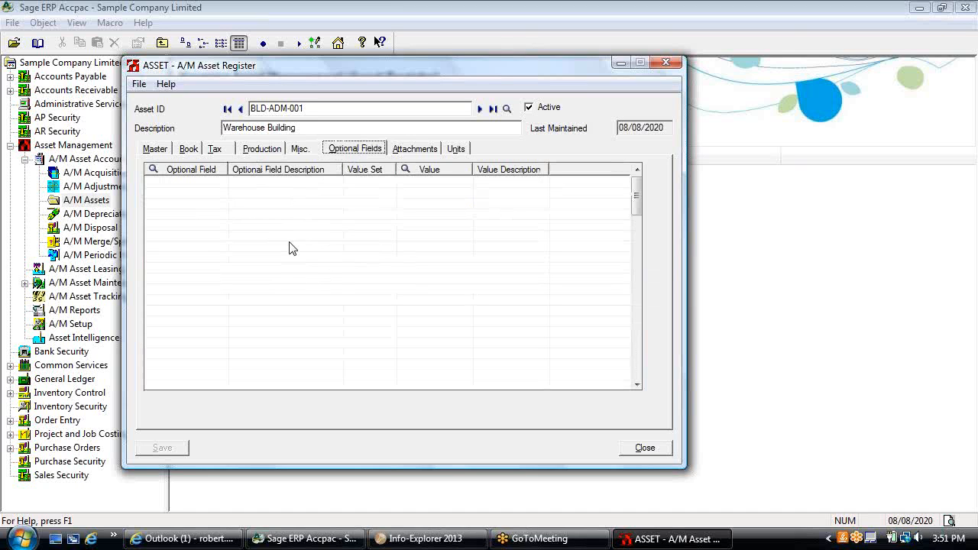
pyautogui.click(415, 150)
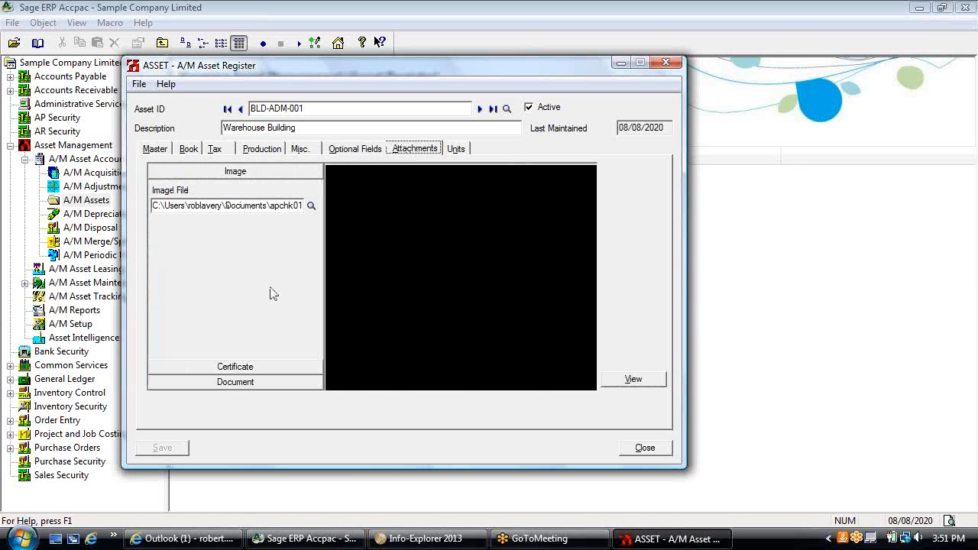
pyautogui.click(311, 207)
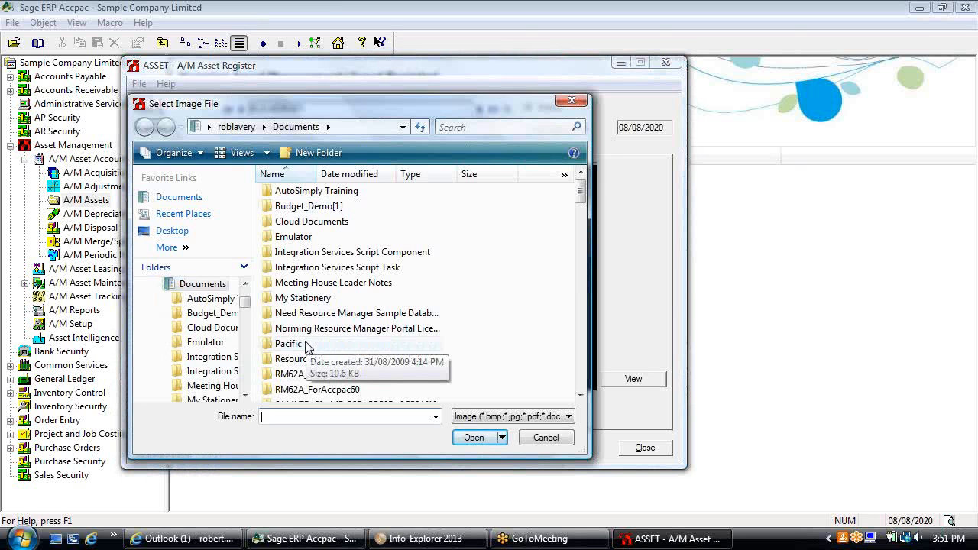
pyautogui.click(545, 437)
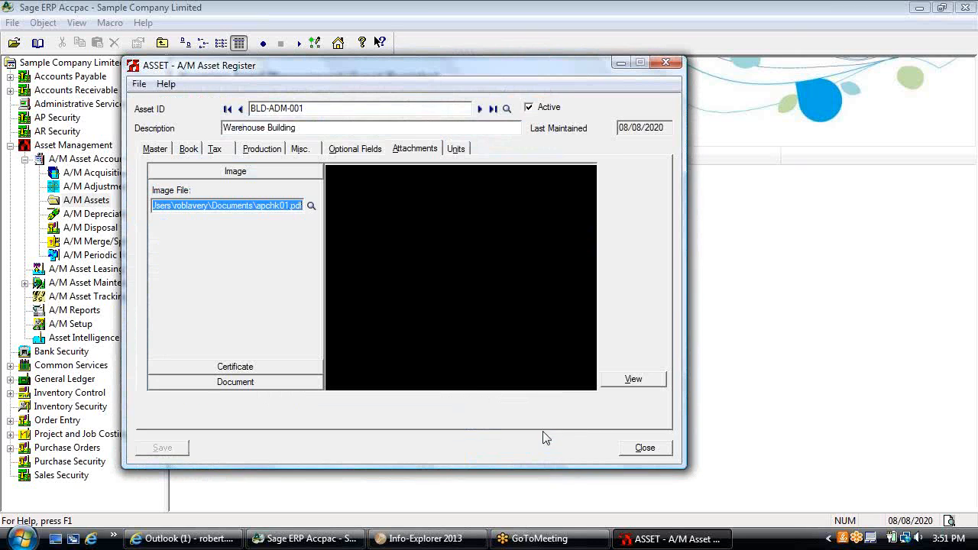
pyautogui.click(626, 380)
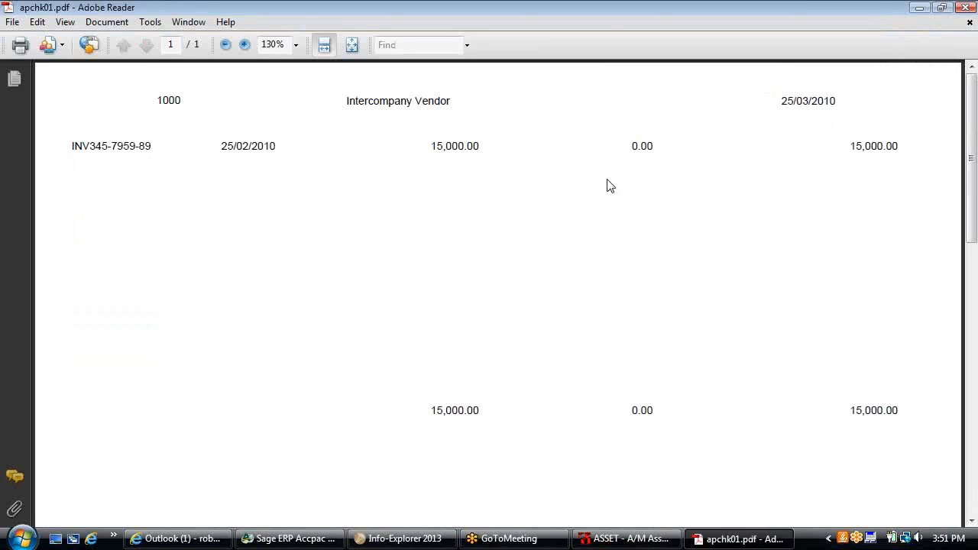
pyautogui.click(945, 9)
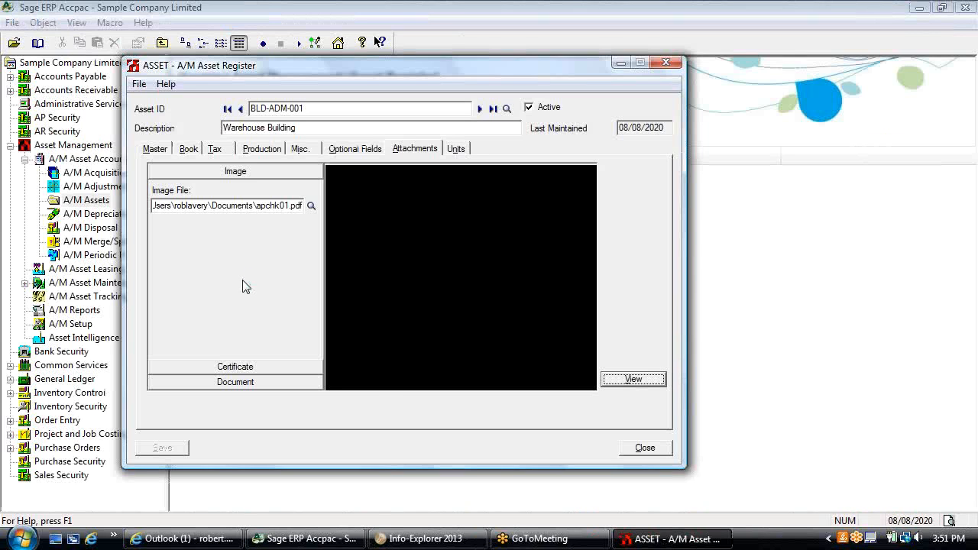
# View the warehouse building's units list and the file types available for importing Asset records, leaving the import cancelled
pyautogui.click(455, 149)
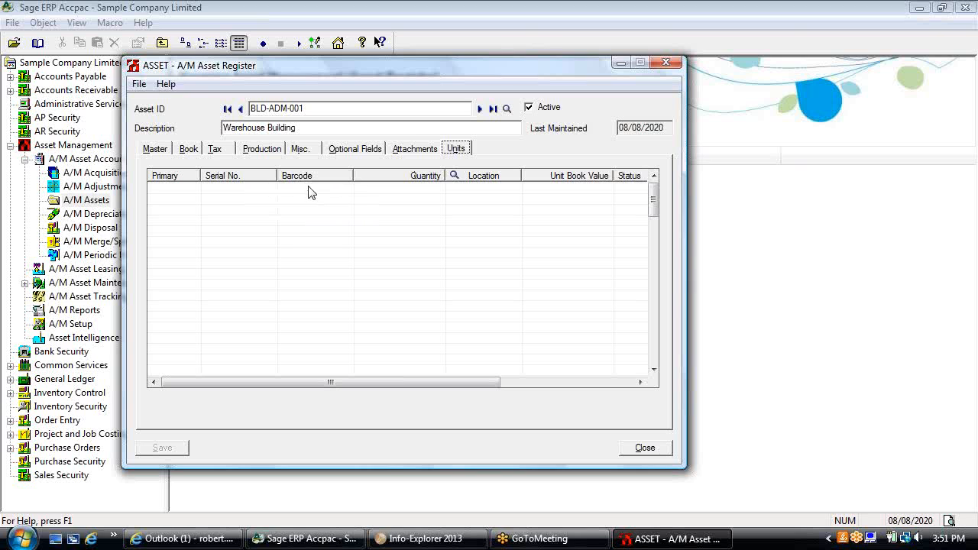
pyautogui.click(157, 150)
pyautogui.click(141, 86)
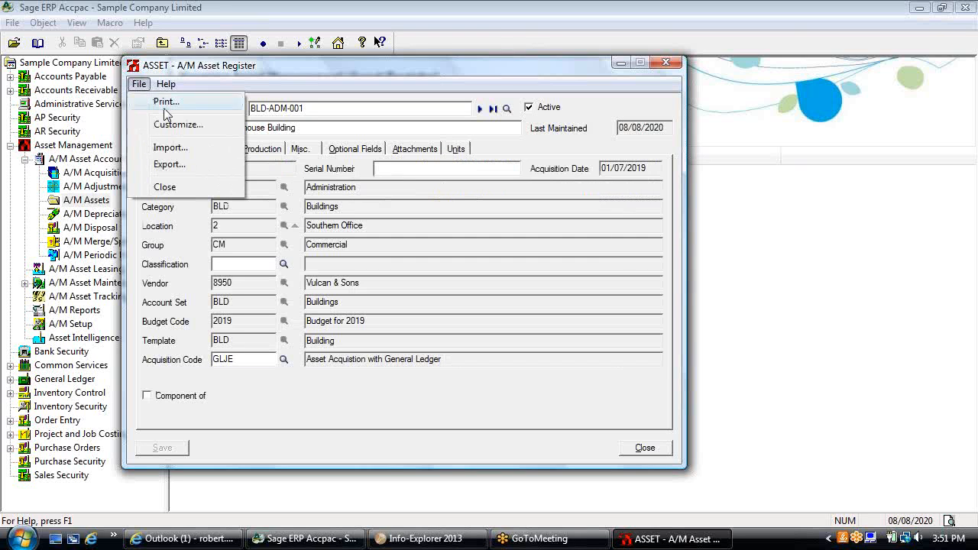
pyautogui.click(184, 149)
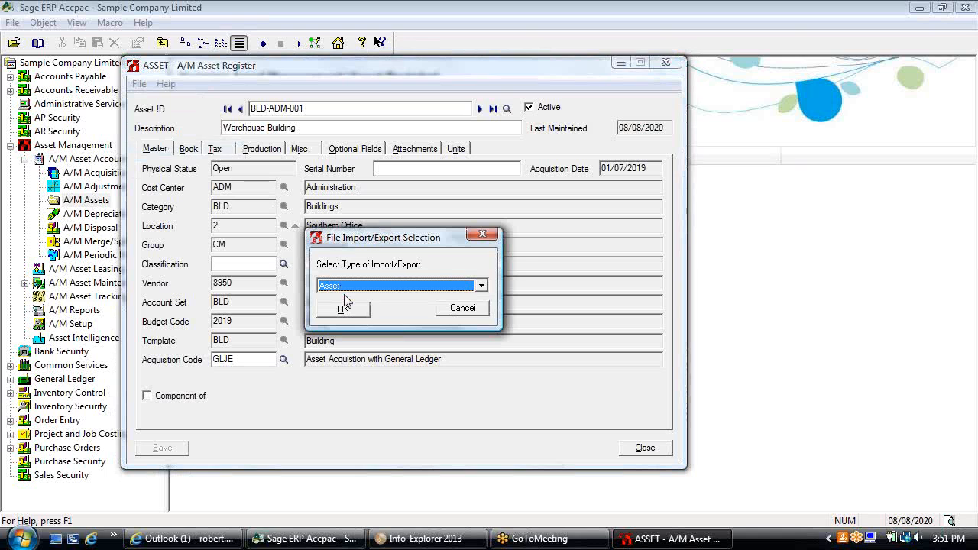
pyautogui.click(343, 309)
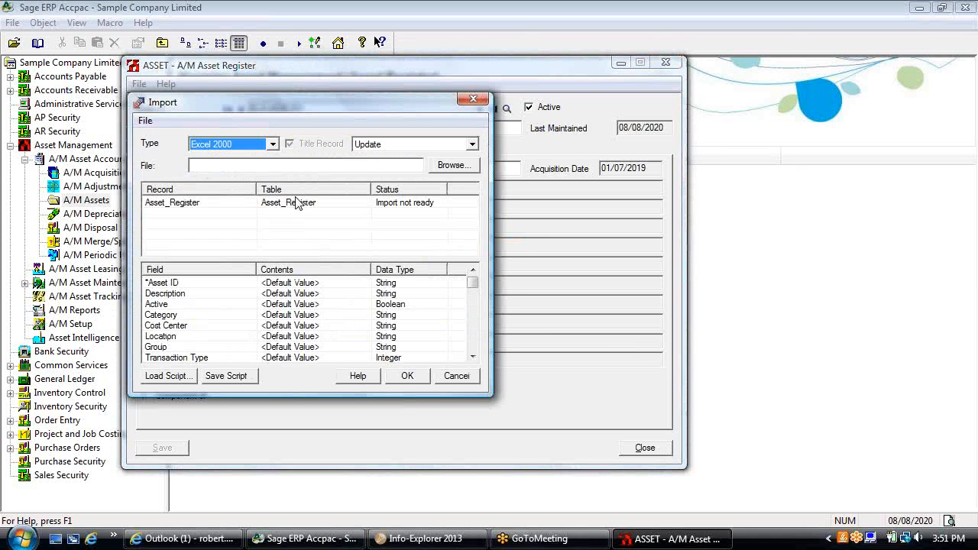
pyautogui.click(273, 144)
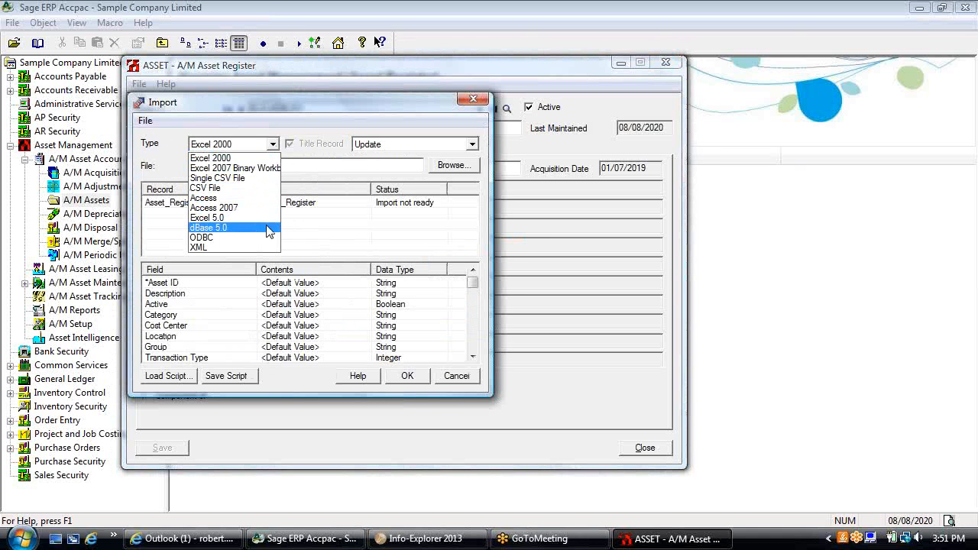
pyautogui.click(273, 145)
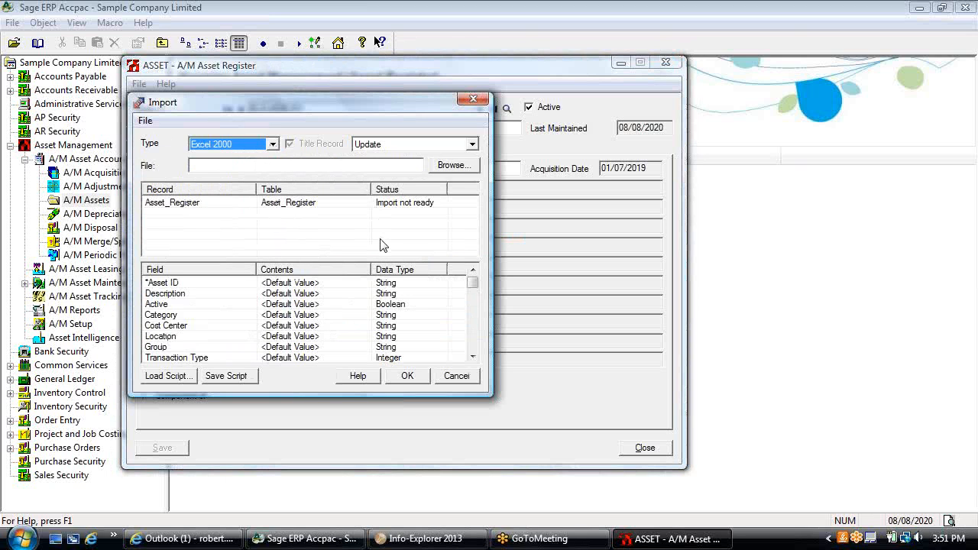
pyautogui.click(451, 375)
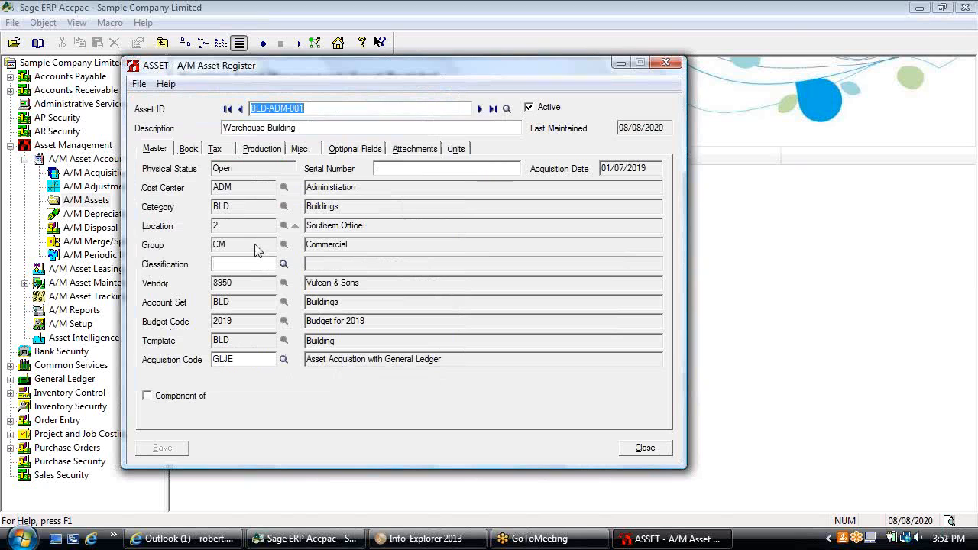
# Look at the master asset fields offered by the Component of option and close the Asset Register without saving
pyautogui.click(146, 396)
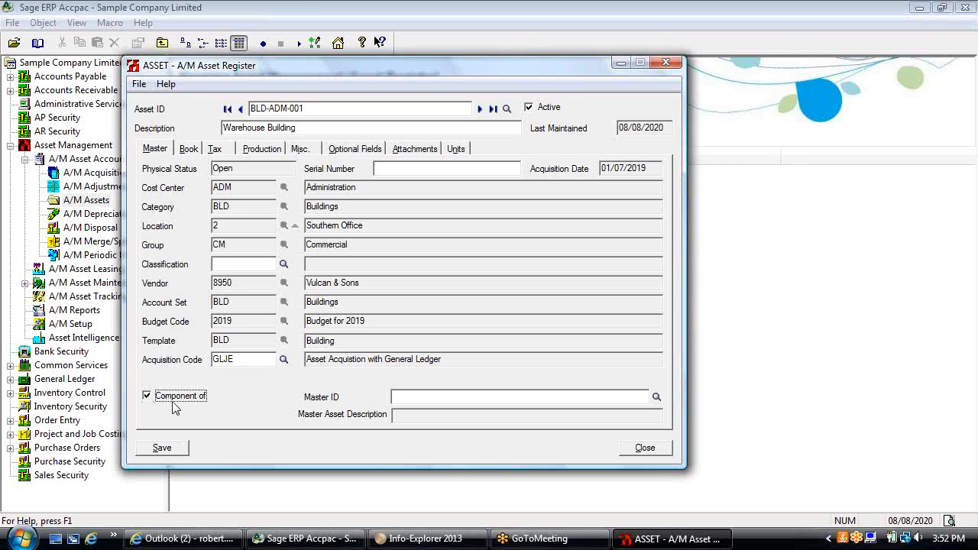
pyautogui.click(150, 399)
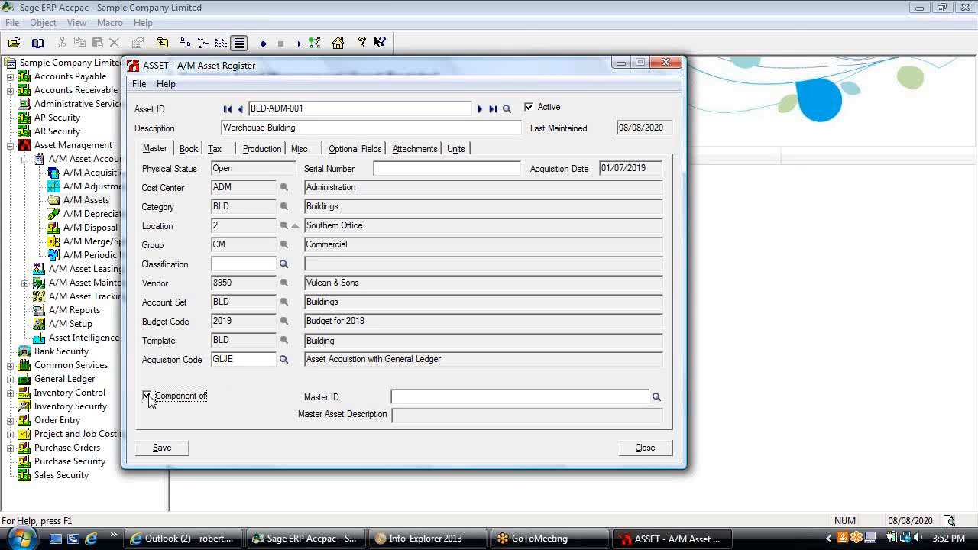
pyautogui.click(642, 449)
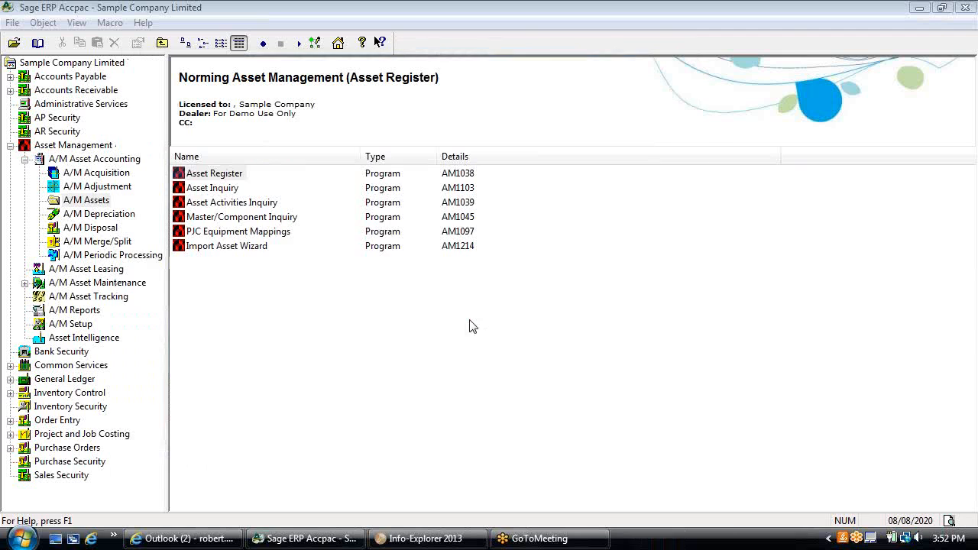
# Review master asset EQP-MFG-121 and its components EQP-MFG-122 and EQP-MFG-123 in the Master/Component Inquiry
pyautogui.click(469, 324)
pyautogui.doubleClick(235, 217)
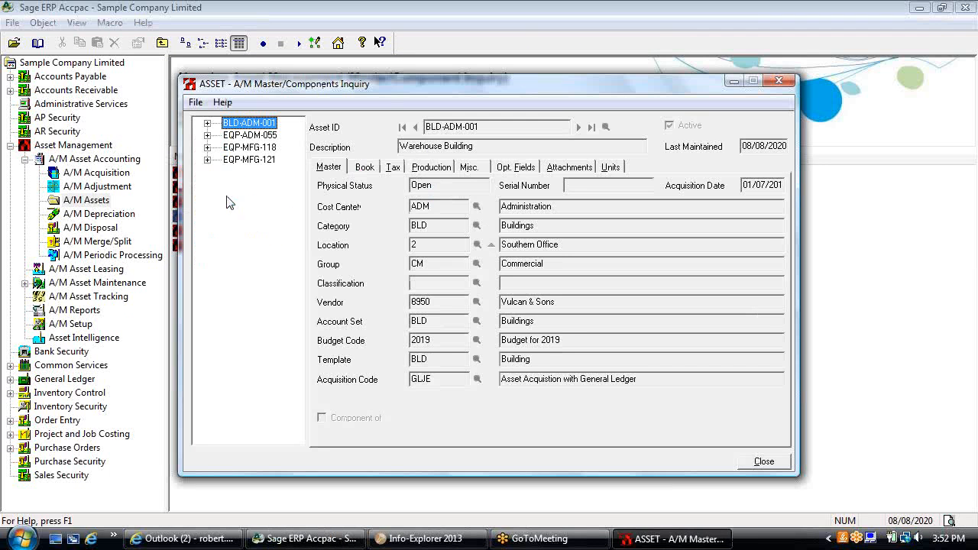
pyautogui.click(207, 160)
pyautogui.click(249, 152)
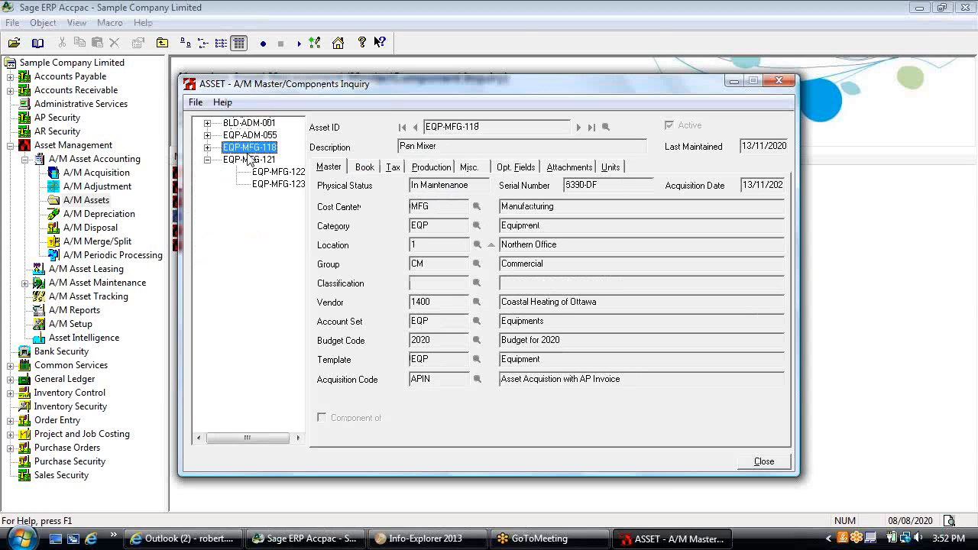
pyautogui.click(248, 159)
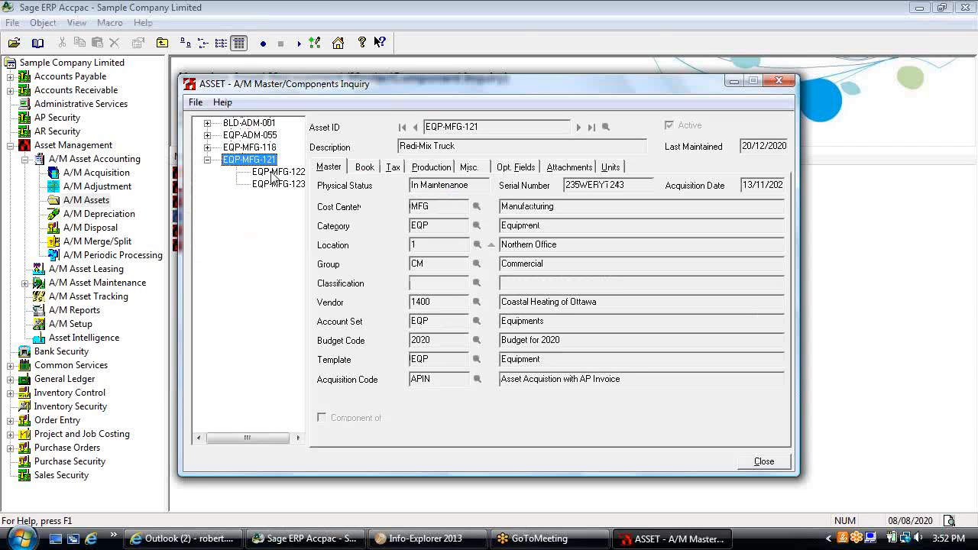
pyautogui.click(273, 174)
pyautogui.click(277, 184)
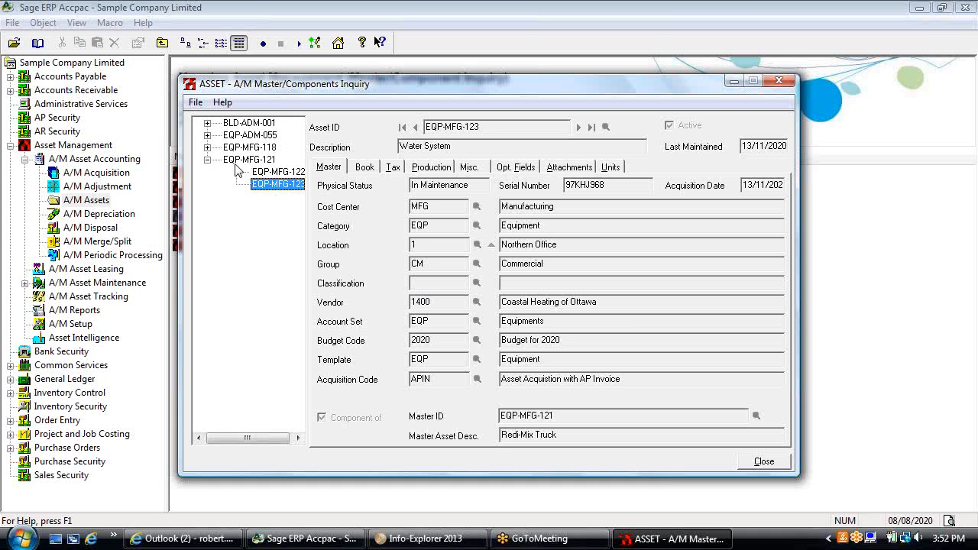
pyautogui.click(269, 173)
pyautogui.click(272, 186)
pyautogui.click(206, 160)
# Look over the blank Merge Entry and Split Entry screens, closing each without entering anything
pyautogui.click(119, 242)
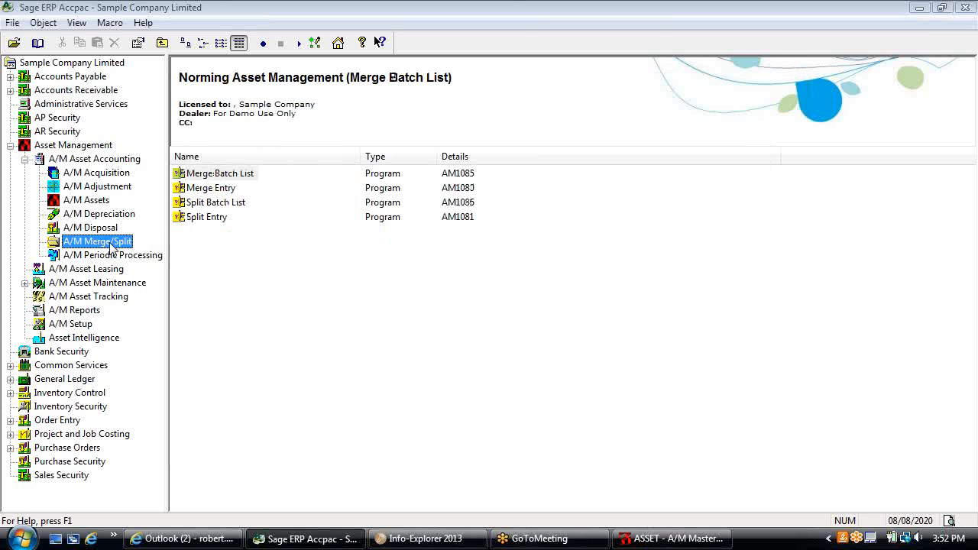
pyautogui.doubleClick(219, 188)
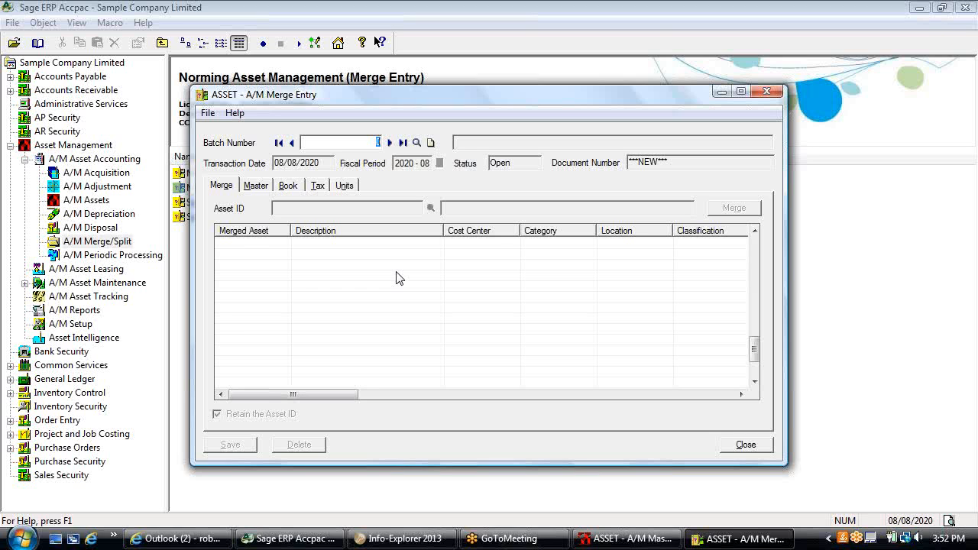
pyautogui.click(742, 444)
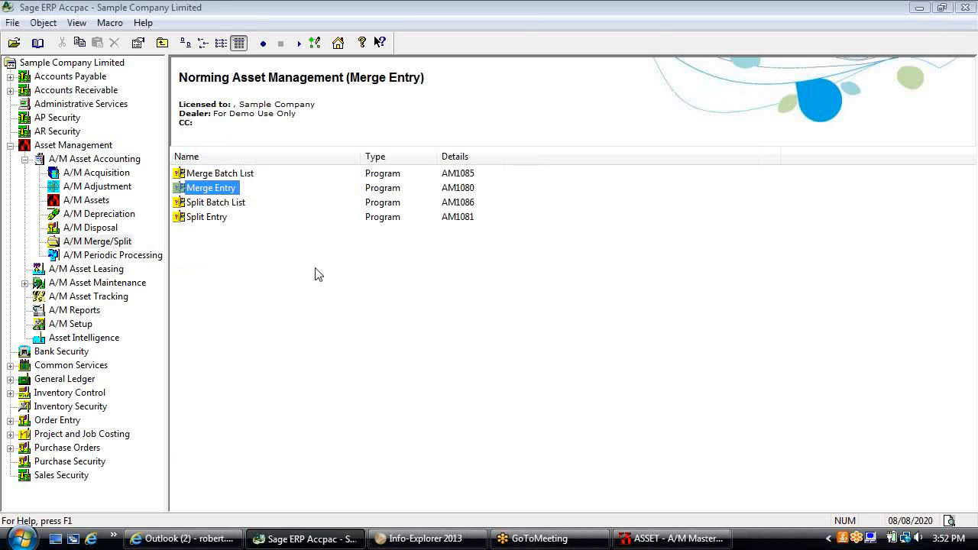
pyautogui.doubleClick(228, 220)
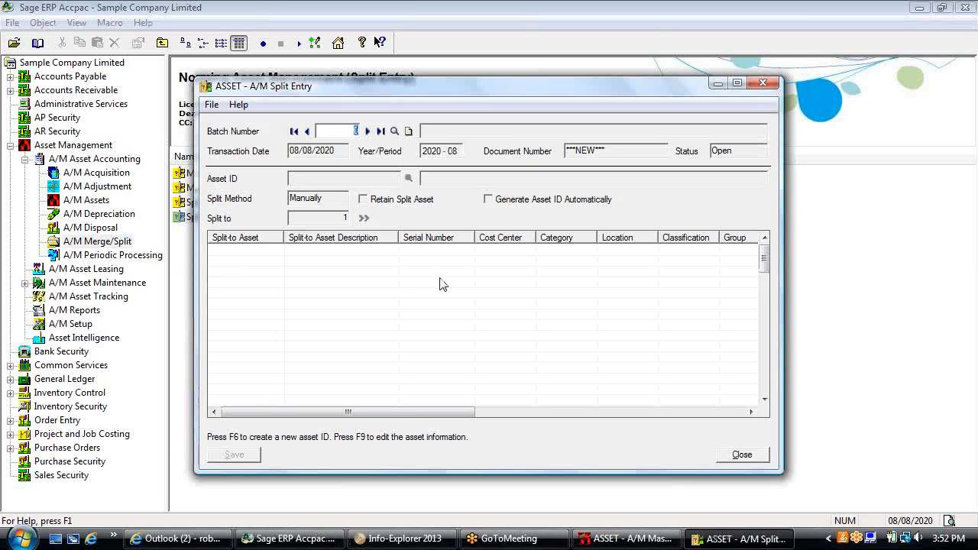
pyautogui.click(738, 455)
# List all activities of asset BLD-ADM-001 in the Asset Activities Inquiry and check the available transaction type filters
pyautogui.click(90, 200)
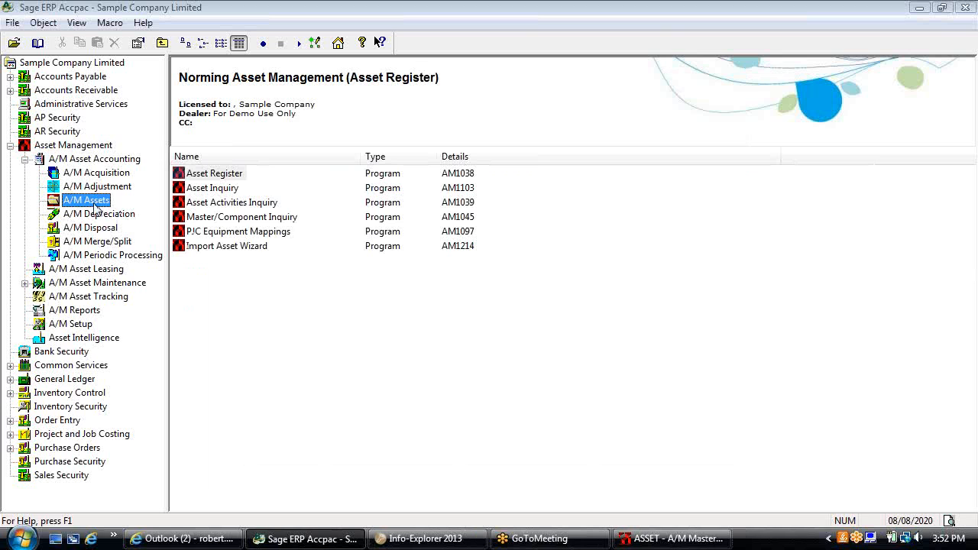
pyautogui.doubleClick(225, 203)
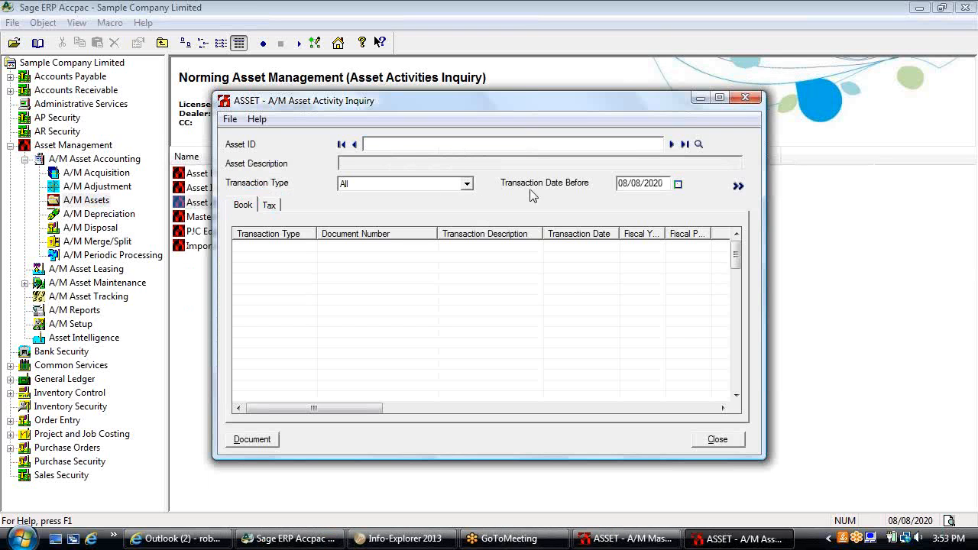
pyautogui.click(671, 145)
pyautogui.click(739, 186)
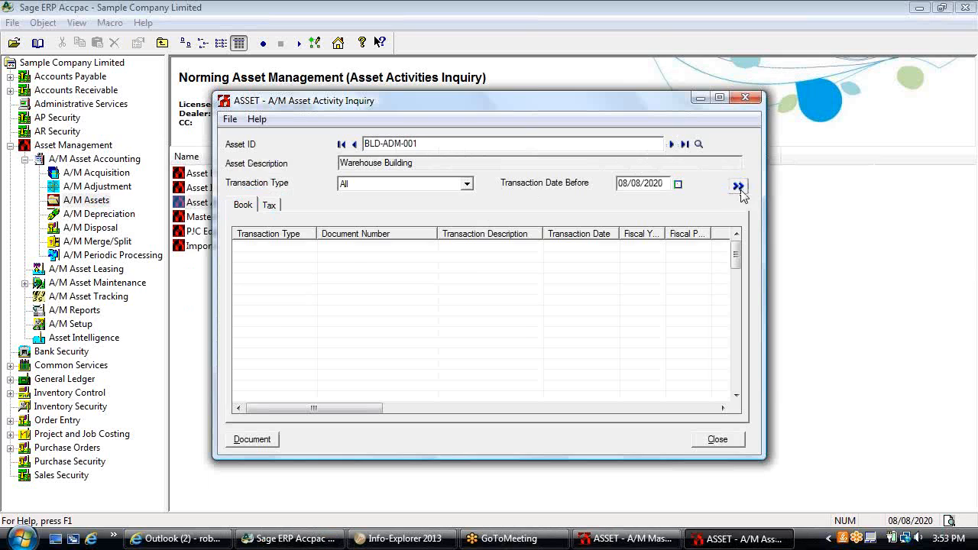
pyautogui.click(403, 246)
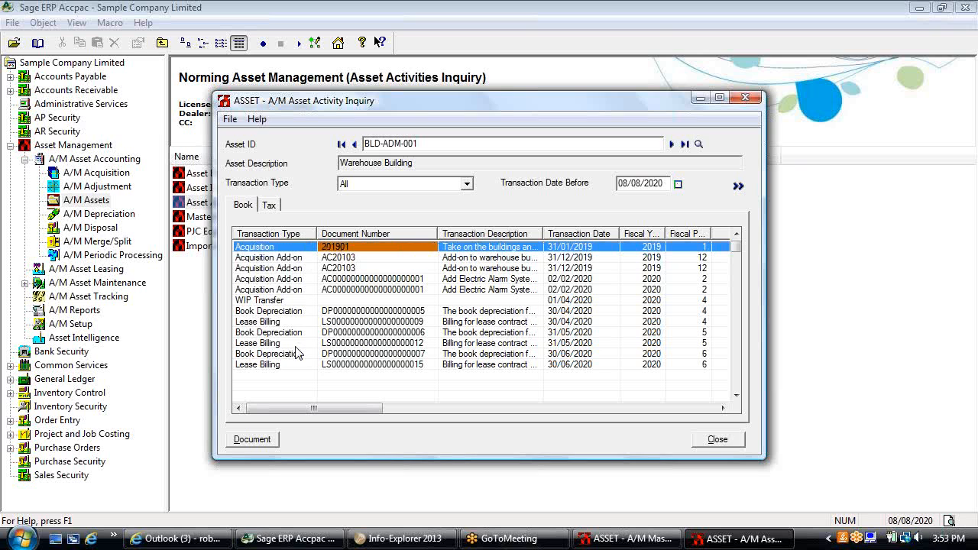
pyautogui.click(466, 184)
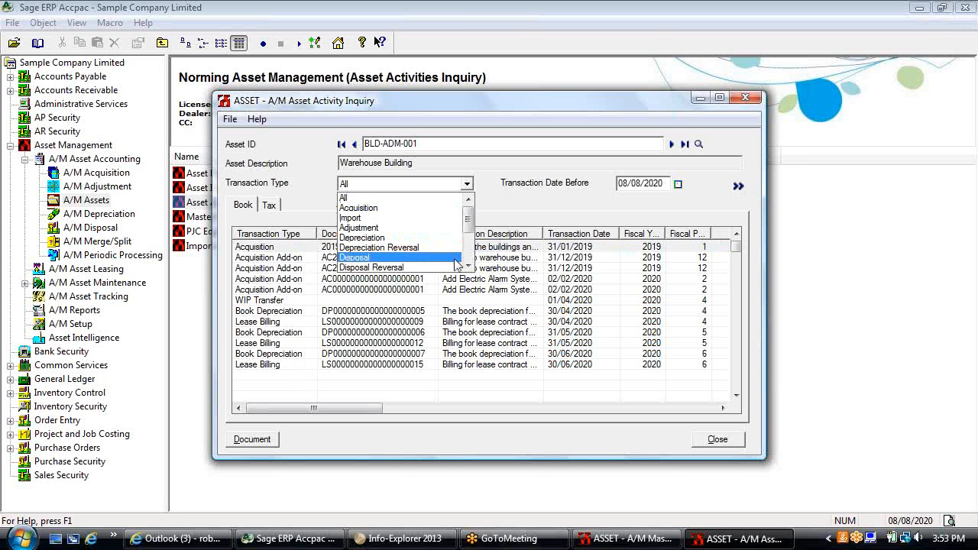
pyautogui.click(468, 184)
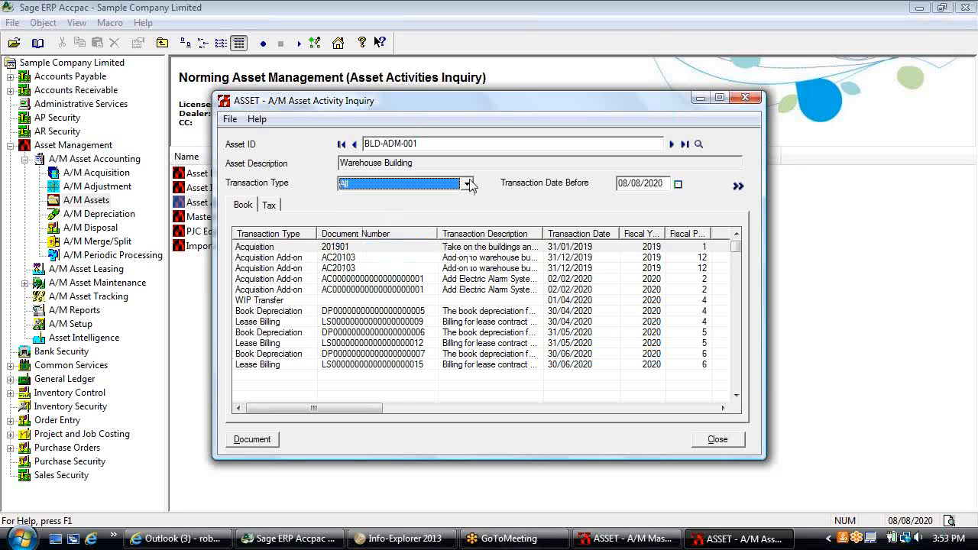
# View the source acquisition entry of add-on AC20103, close the inquiry, and look at the Project and Job Costing folders
pyautogui.doubleClick(293, 258)
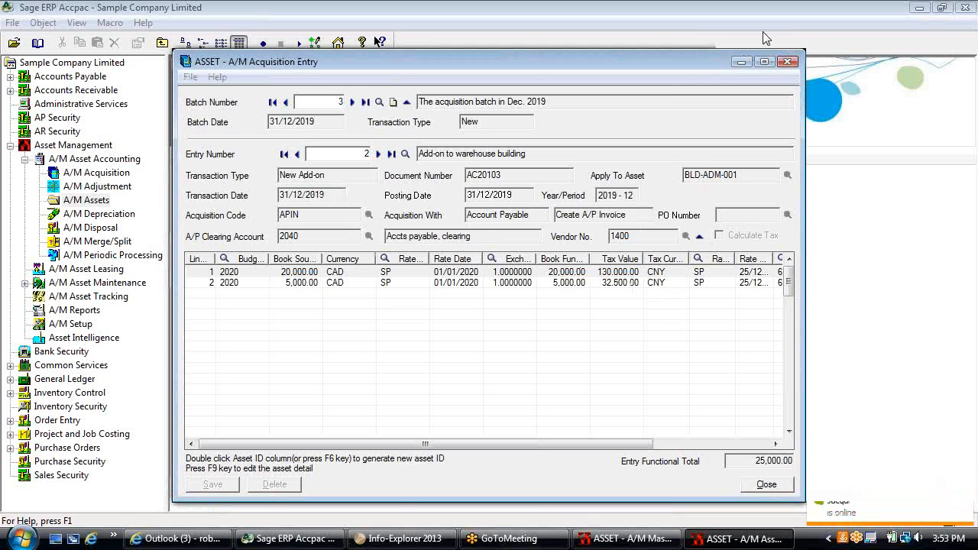
pyautogui.click(766, 485)
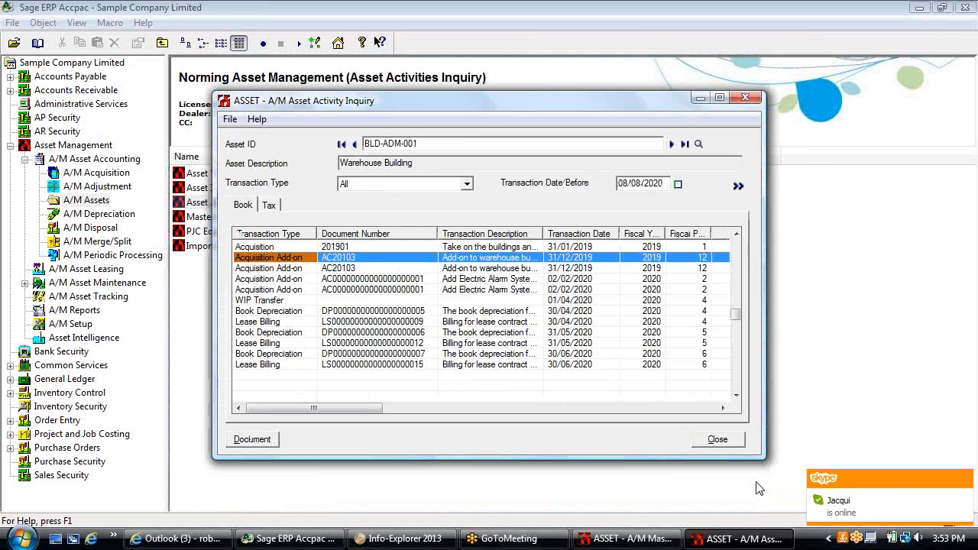
pyautogui.click(717, 439)
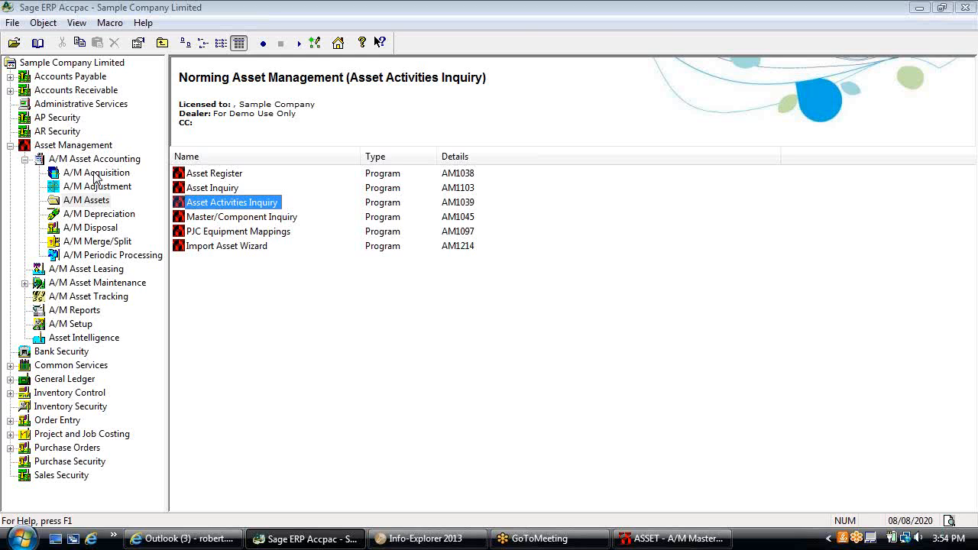
pyautogui.click(68, 437)
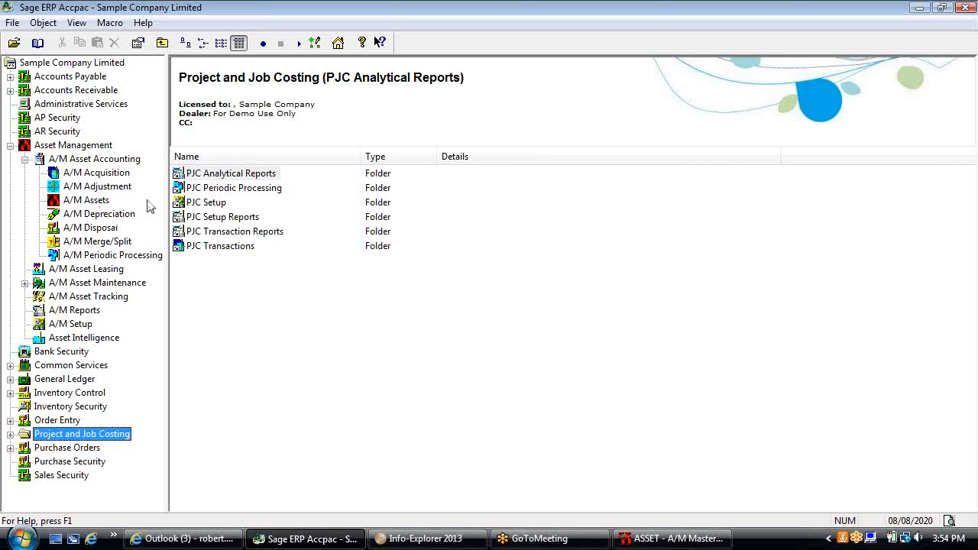
# Create a new acquisition batch in Acquisition Entry with the description "Purchase of New Equipment"
pyautogui.click(117, 174)
pyautogui.doubleClick(220, 188)
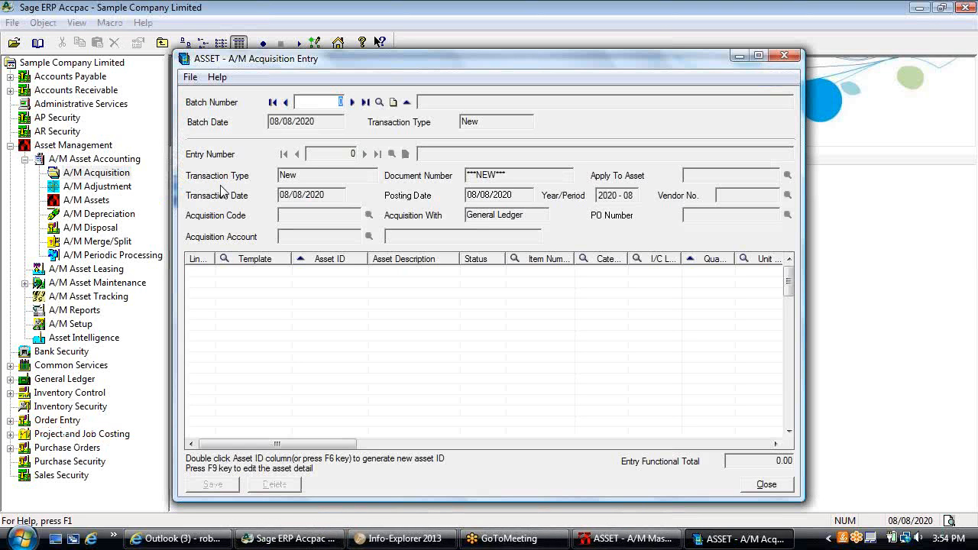
pyautogui.click(393, 102)
pyautogui.click(418, 103)
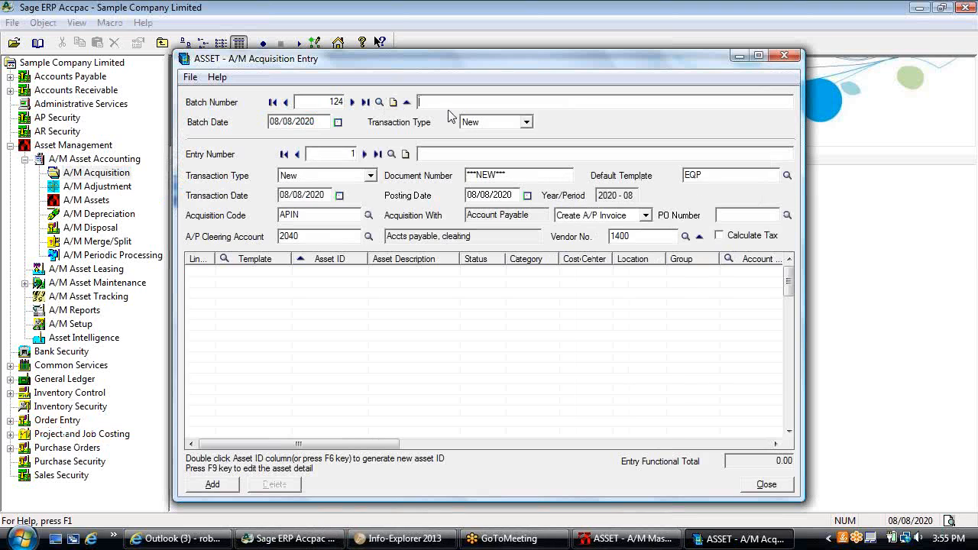
pyautogui.write('Purchase of New Equipment')
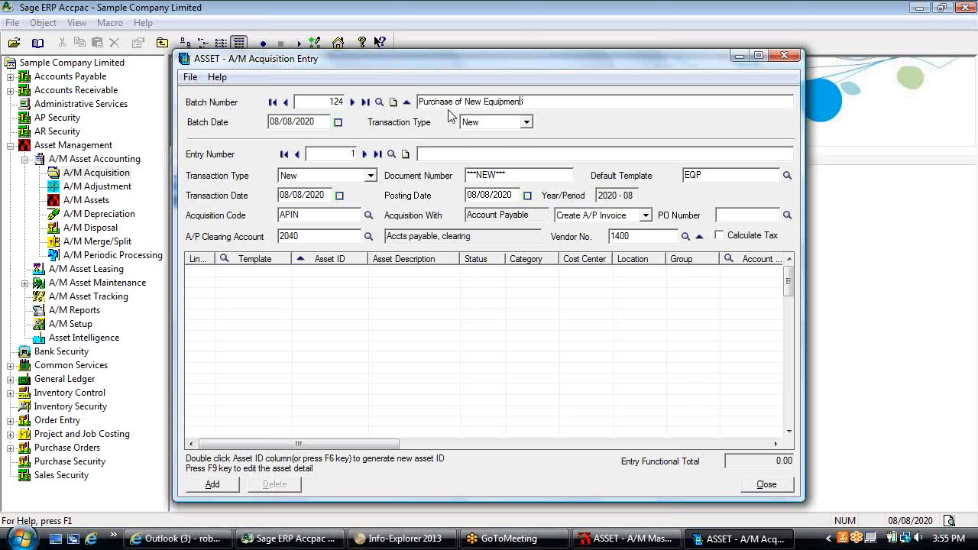
pyautogui.press('Tab')
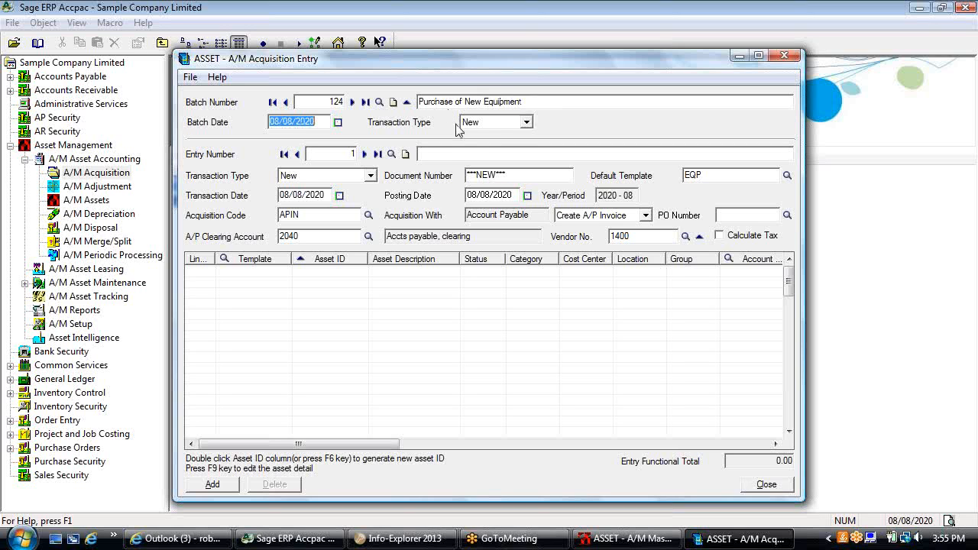
# Copy the batch description "Purchase of New Equipment" into the description of entry 1
pyautogui.click(526, 102)
pyautogui.hotkey('ctrl', 'c')
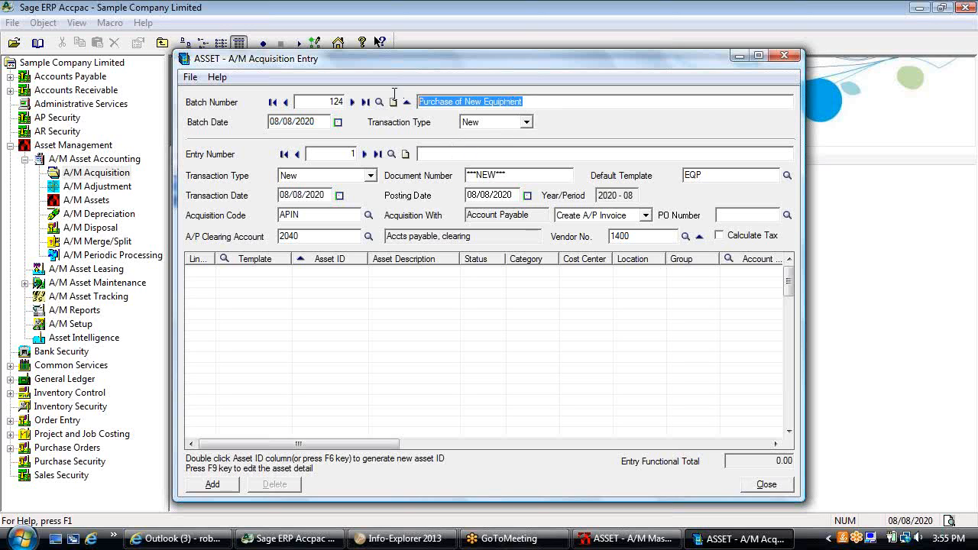
pyautogui.click(448, 153)
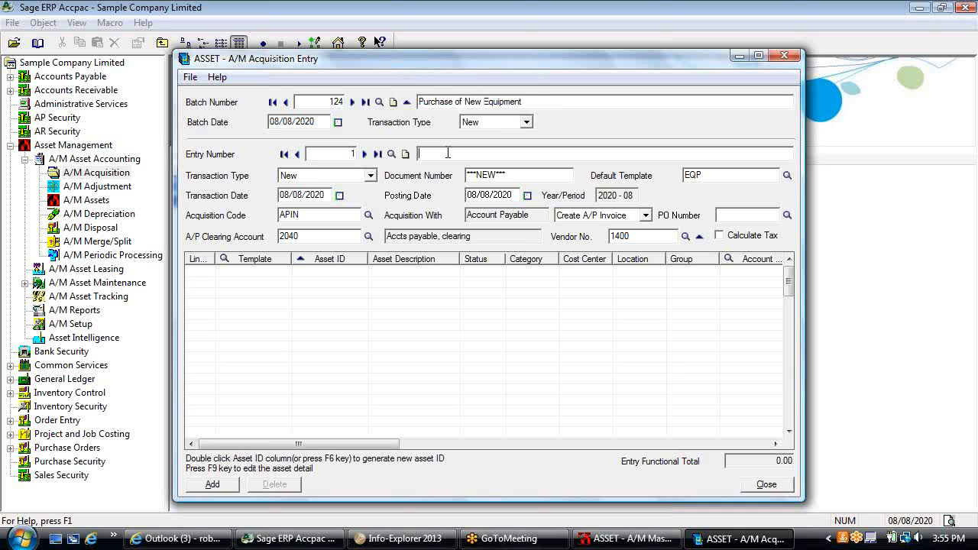
pyautogui.hotkey('ctrl', 'v')
pyautogui.press('Tab')
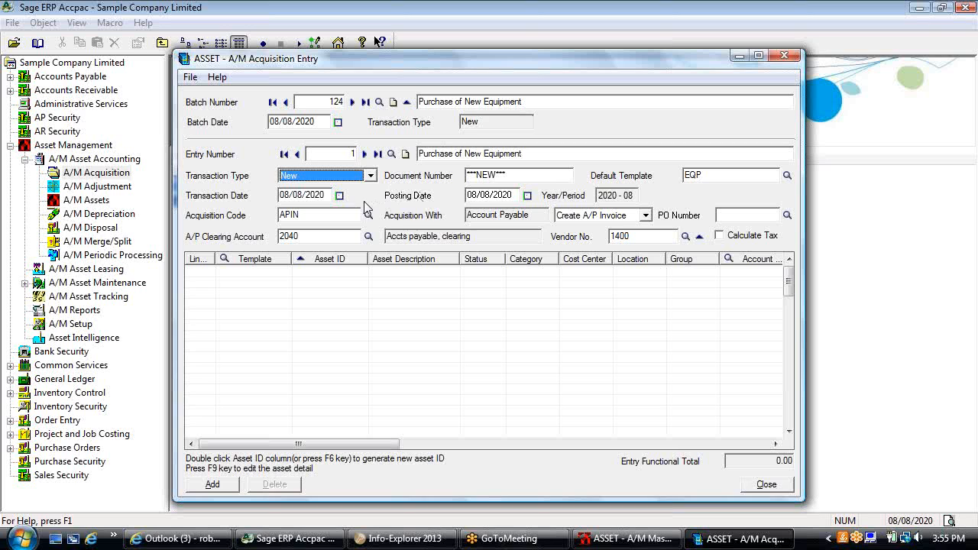
# Check the transaction types for entry 1, keep New, and add an asset line from the EQP template with status WIP
pyautogui.click(370, 176)
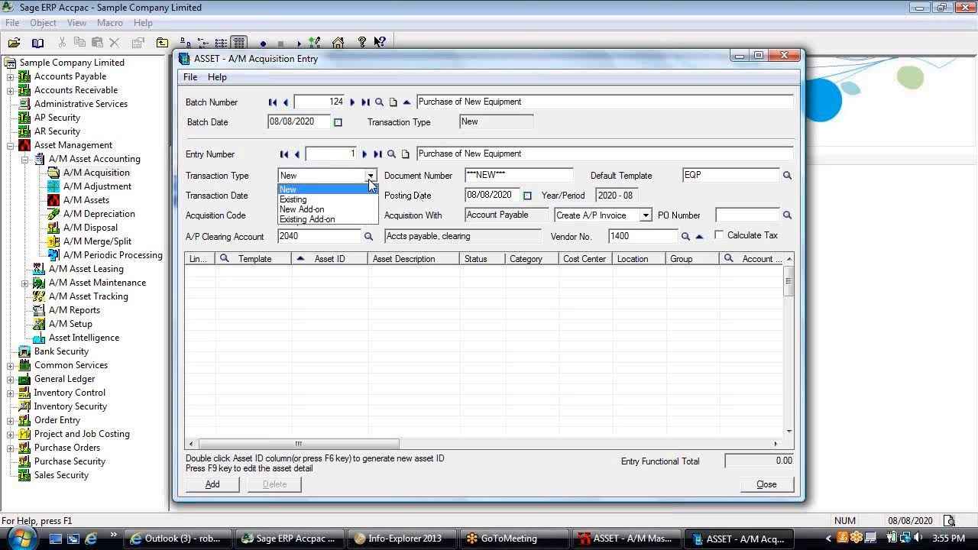
pyautogui.click(369, 181)
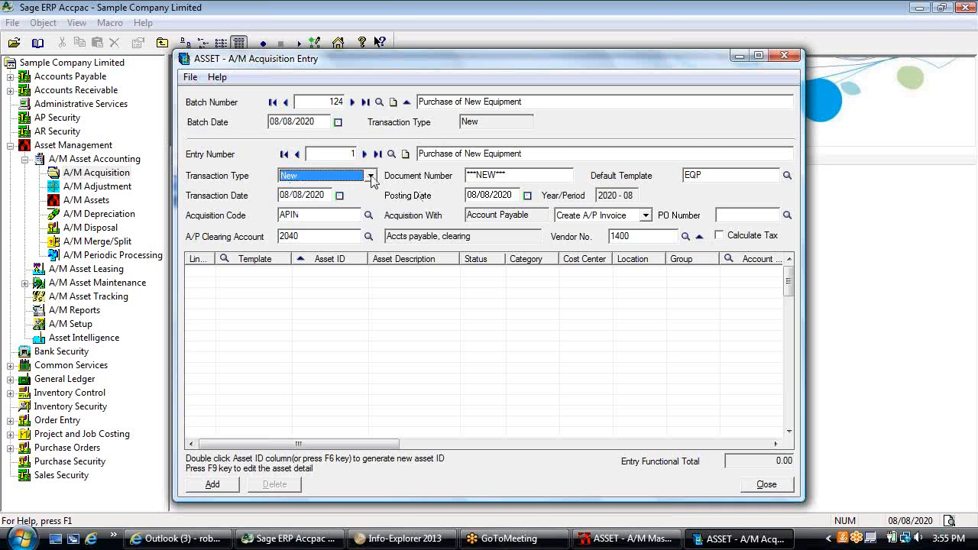
pyautogui.click(371, 177)
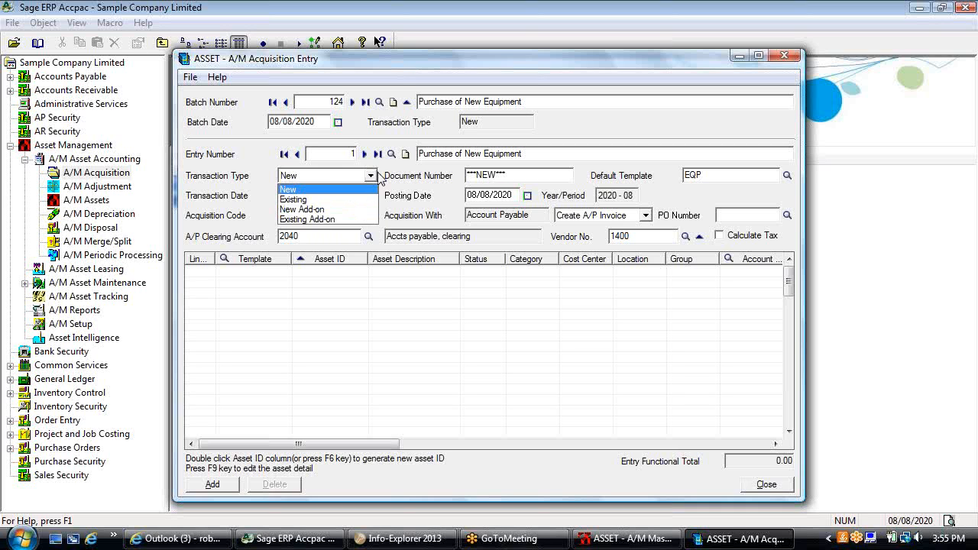
pyautogui.click(379, 175)
pyautogui.press('Tab')
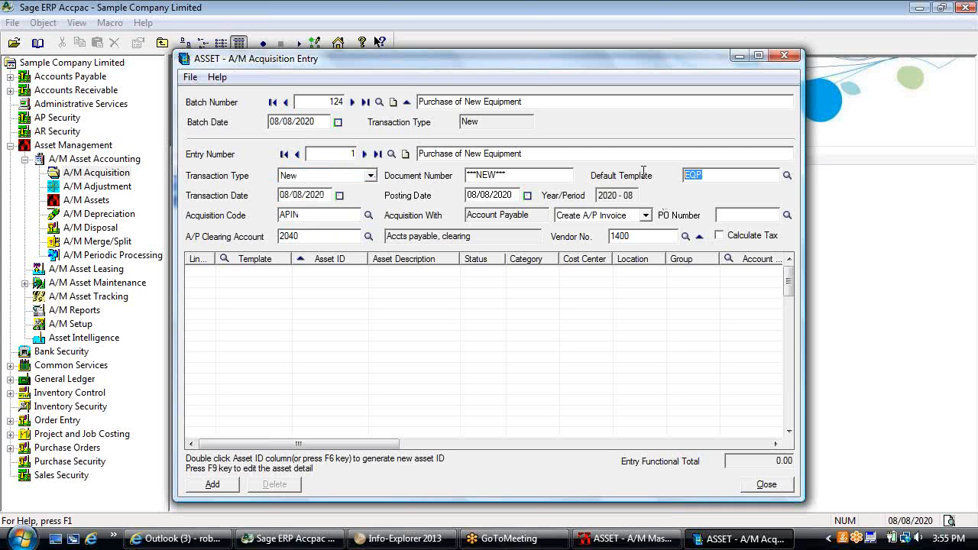
pyautogui.click(262, 277)
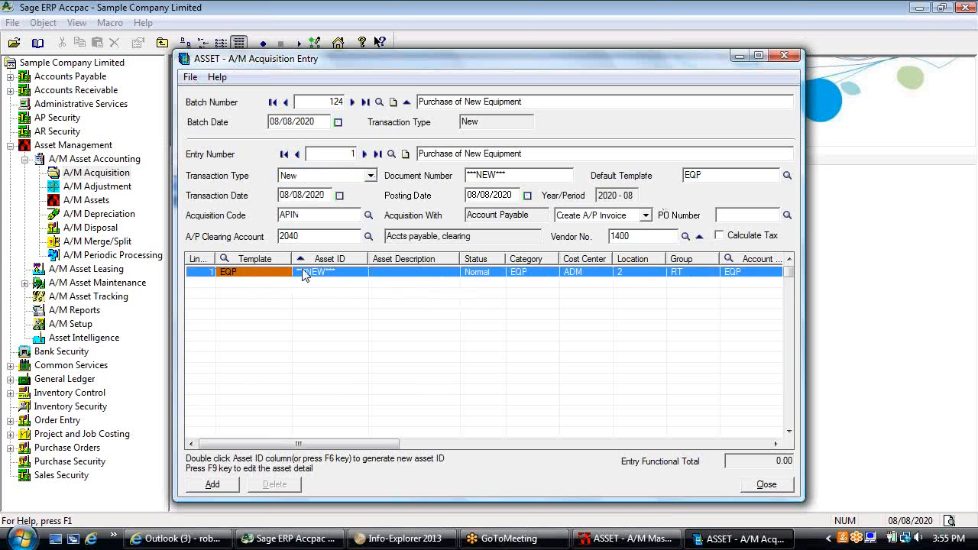
pyautogui.doubleClick(492, 279)
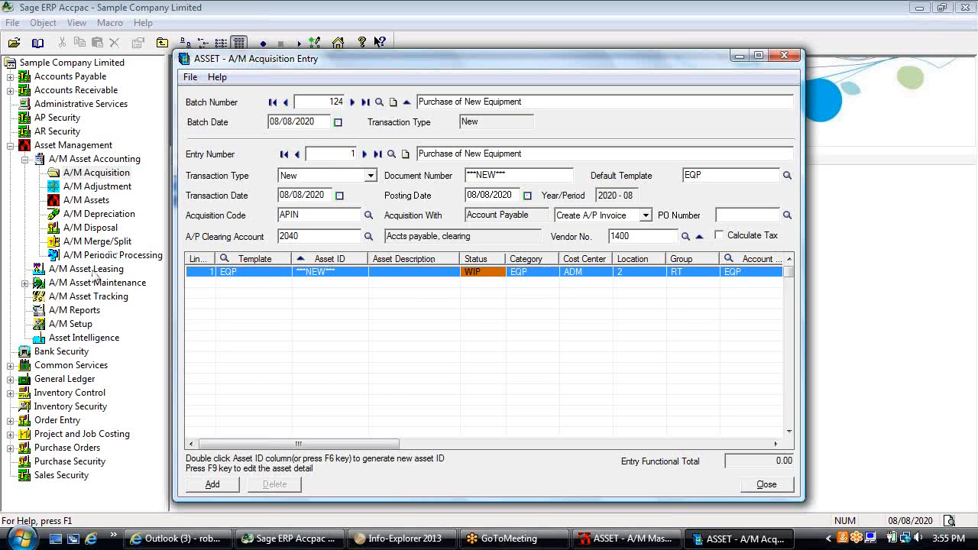
# Open account set BLD in the Asset Management setup, look up its Work in Progress account in the accounts list, and close it
pyautogui.click(68, 323)
pyautogui.doubleClick(217, 188)
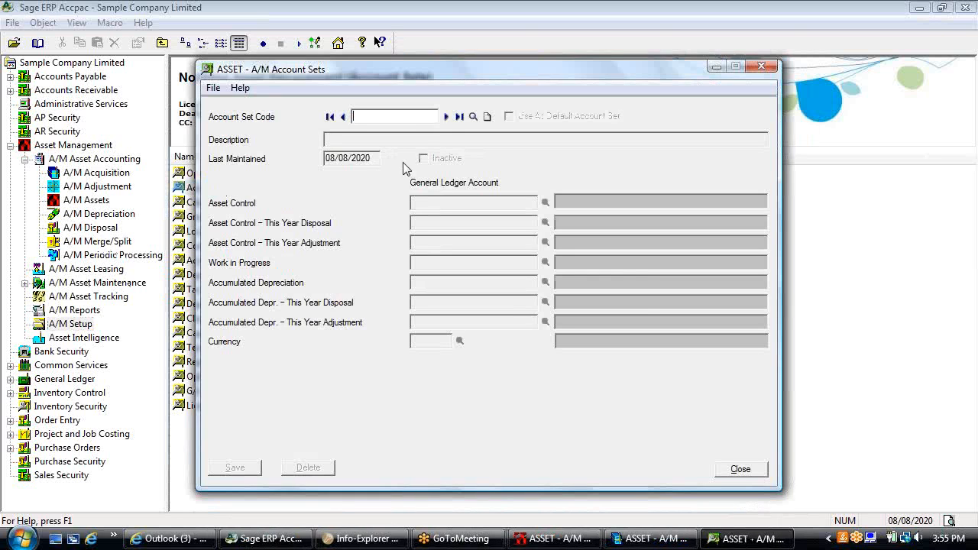
pyautogui.click(447, 117)
pyautogui.click(439, 205)
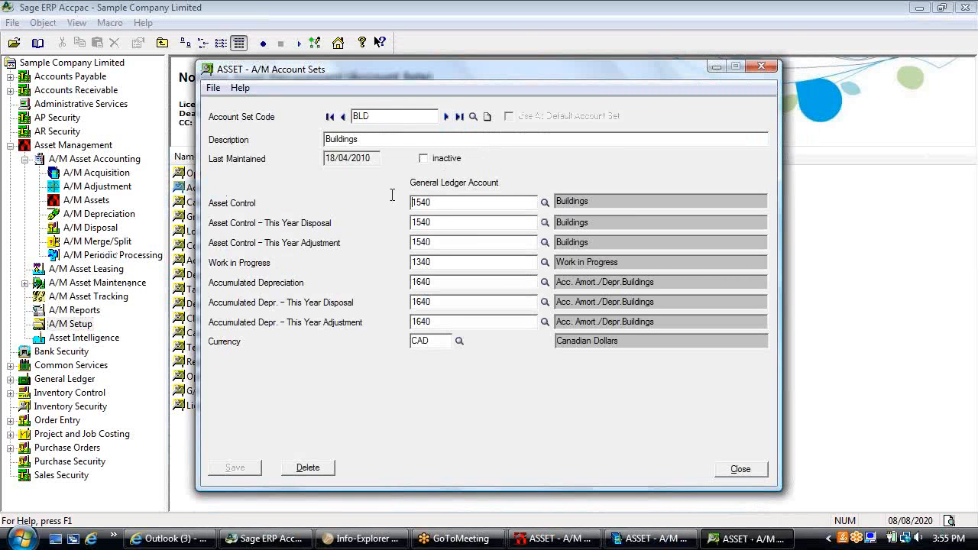
pyautogui.moveTo(411, 201); pyautogui.dragTo(451, 201)
pyautogui.click(435, 262)
pyautogui.click(546, 263)
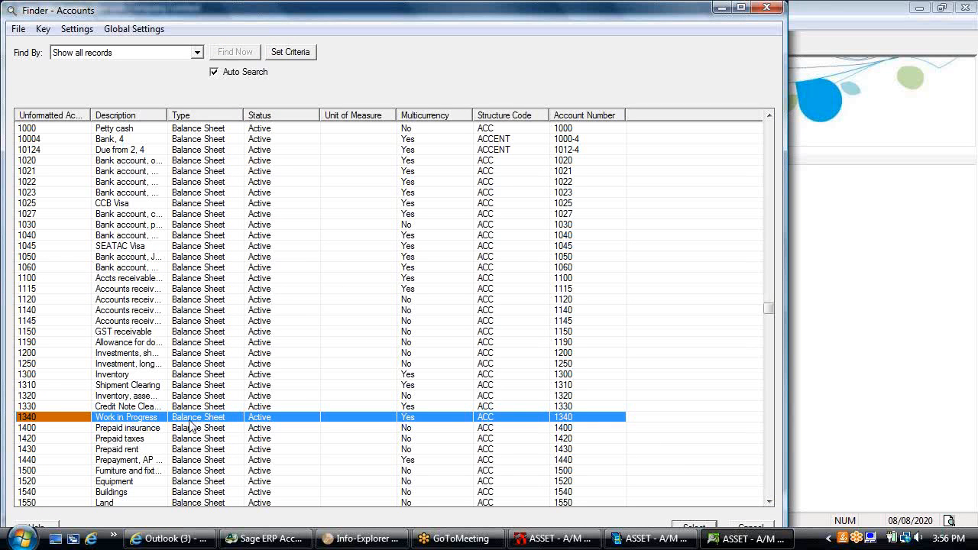
pyautogui.click(764, 527)
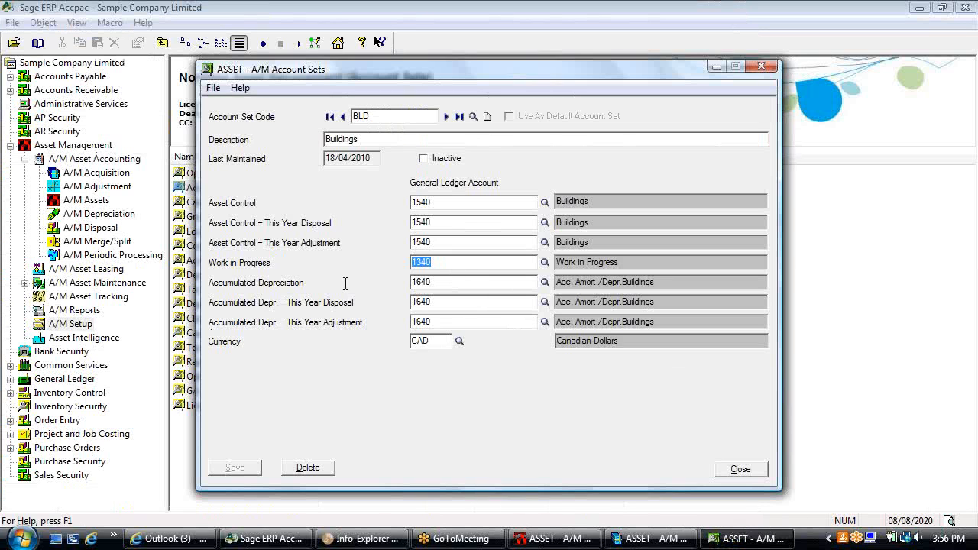
pyautogui.click(732, 474)
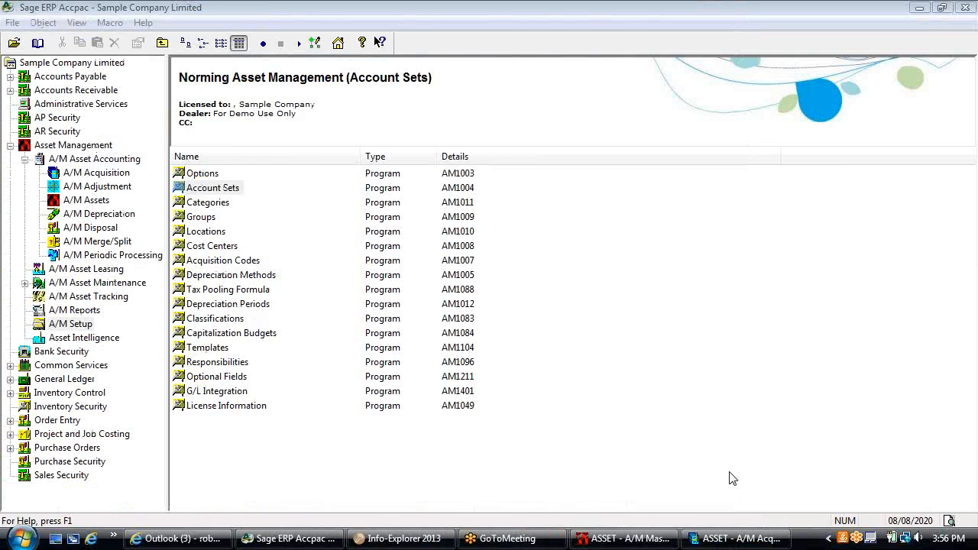
# Open the WIP Transfer program, examine its WIP to Asset transfer options, and close it
pyautogui.click(113, 175)
pyautogui.doubleClick(207, 205)
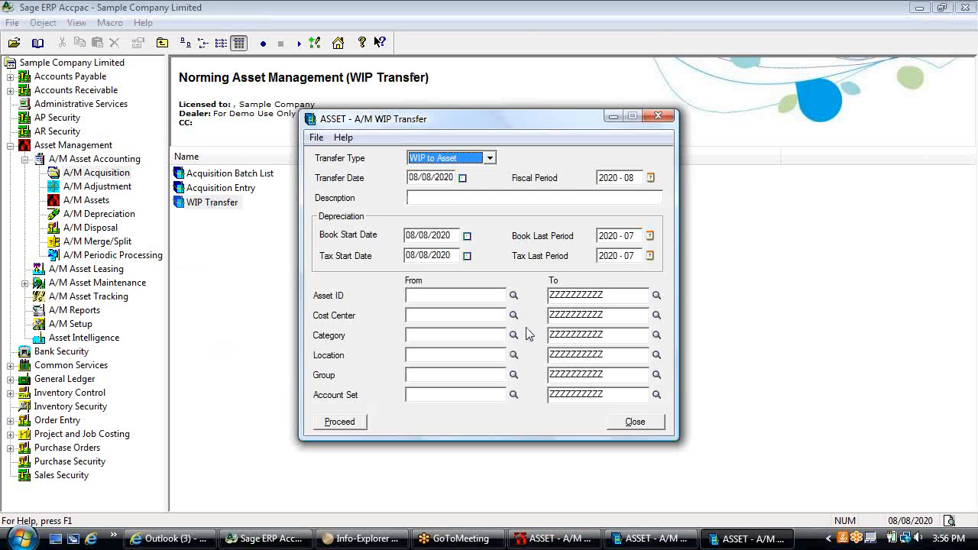
pyautogui.click(634, 422)
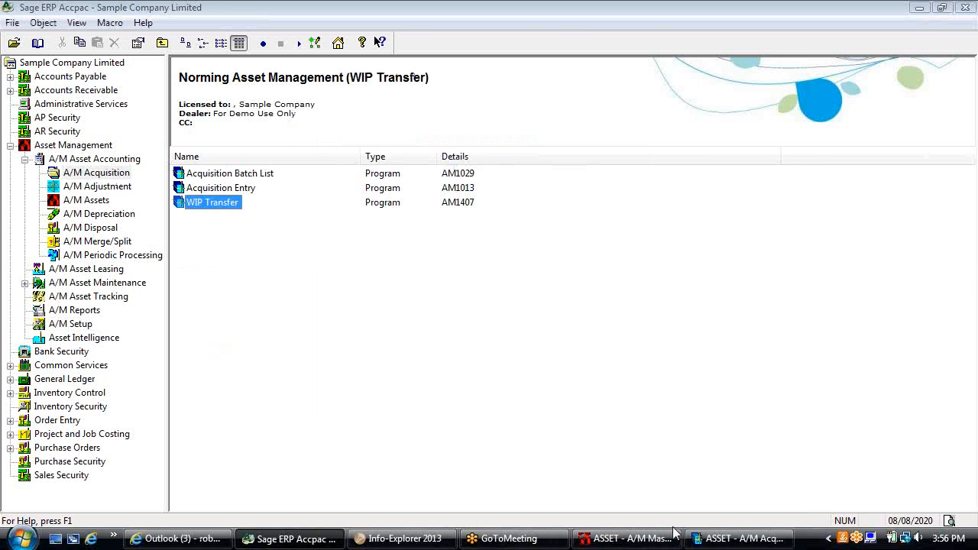
# Return to the open Acquisition Entry batch, set the asset line's status to Normal and generate a new asset ID
pyautogui.click(711, 538)
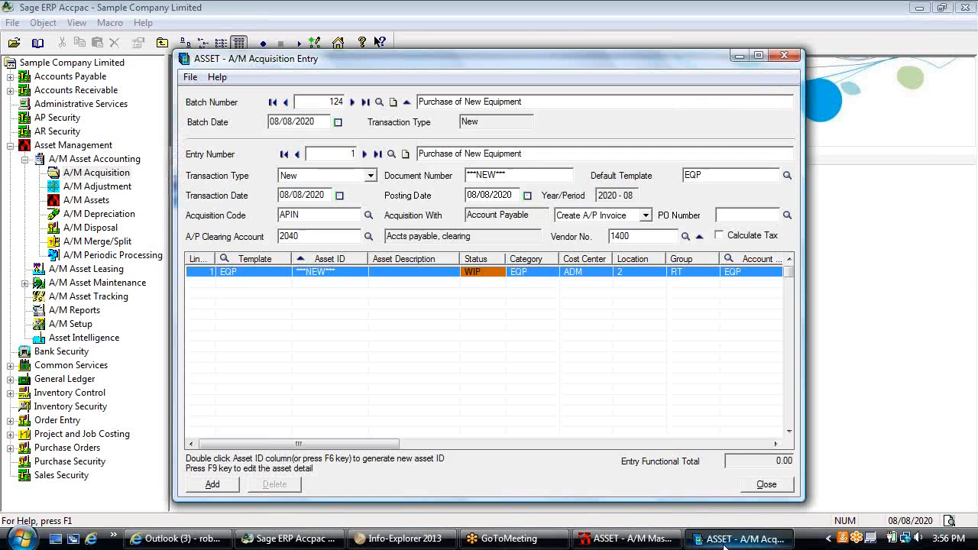
pyautogui.click(475, 273)
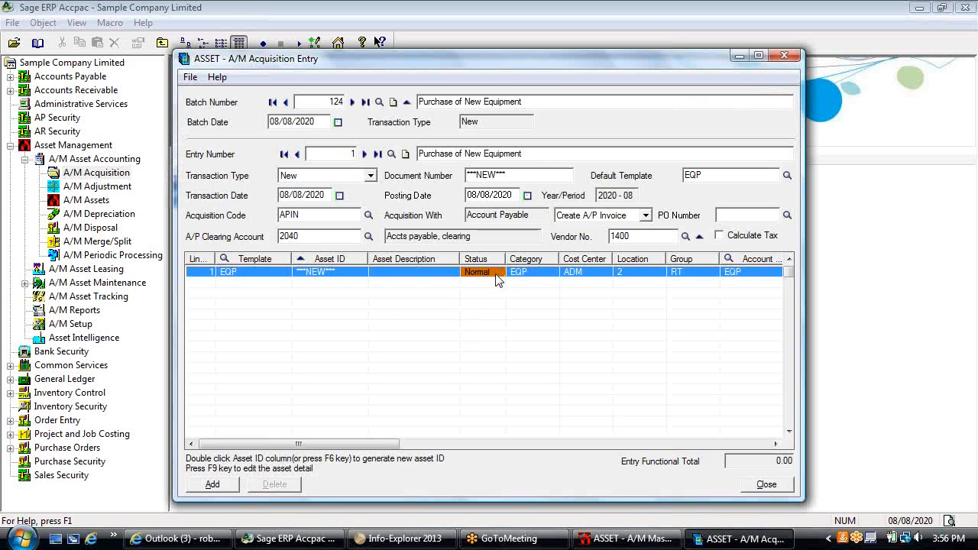
pyautogui.doubleClick(300, 264)
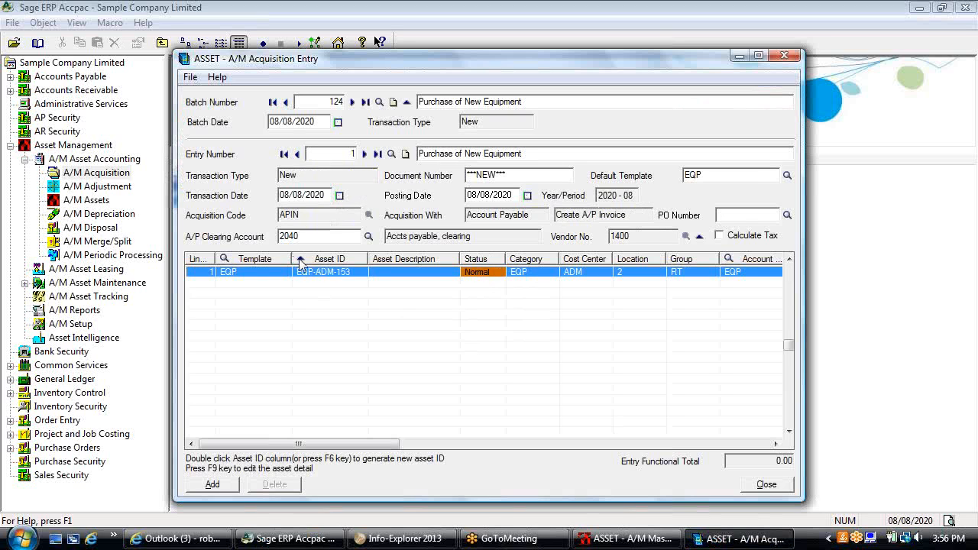
# Enter "New Equipment" as the asset description on the acquisition line
pyautogui.click(396, 277)
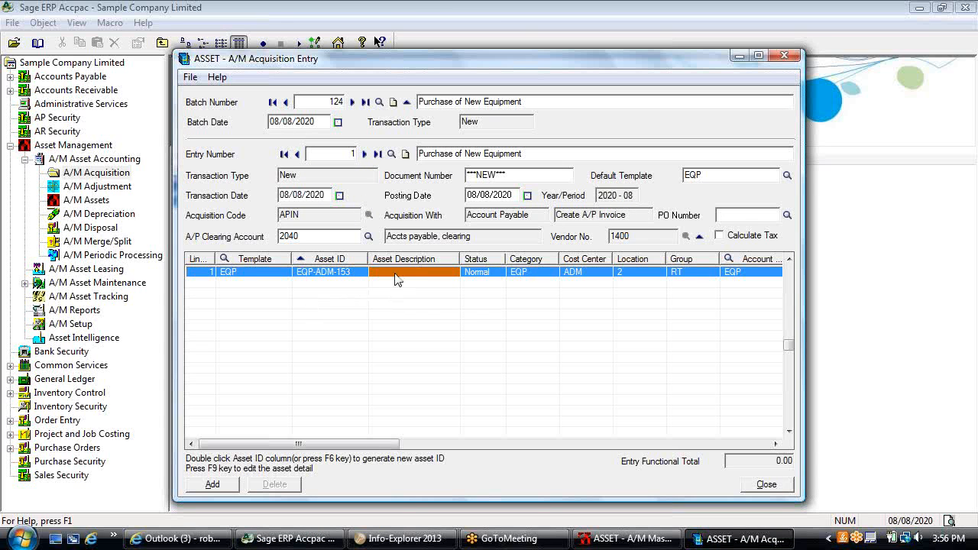
pyautogui.write('Purchase of New Equipment')
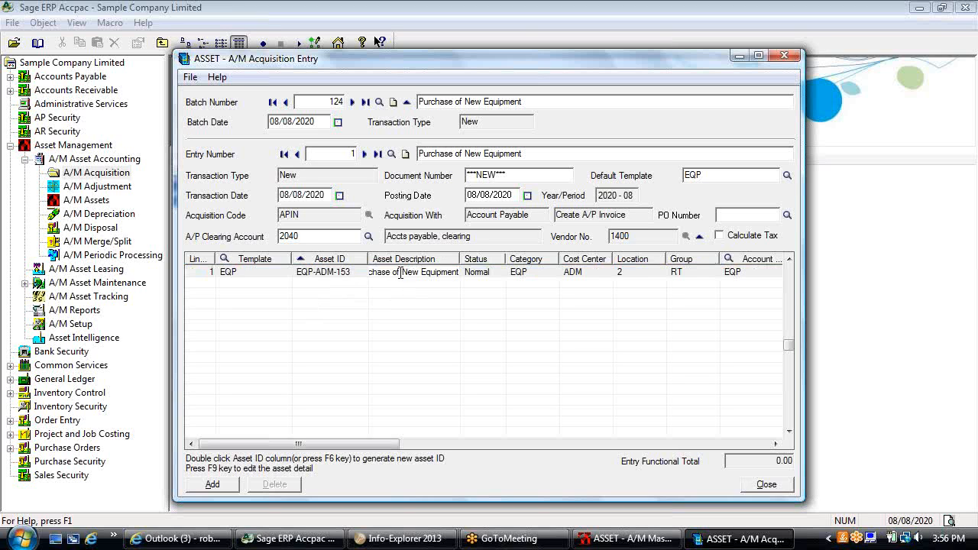
pyautogui.moveTo(400, 273); pyautogui.dragTo(357, 273)
pyautogui.press('Delete')
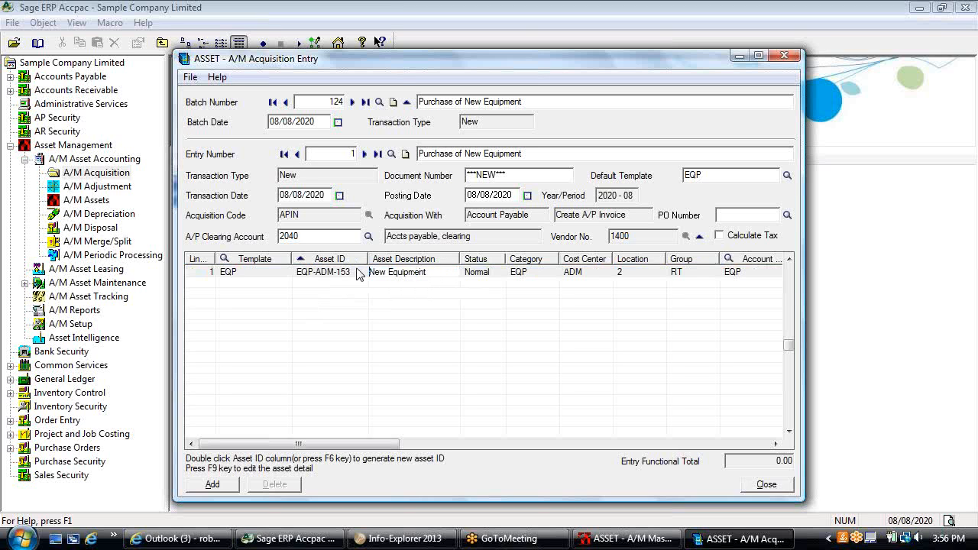
pyautogui.press('Tab')
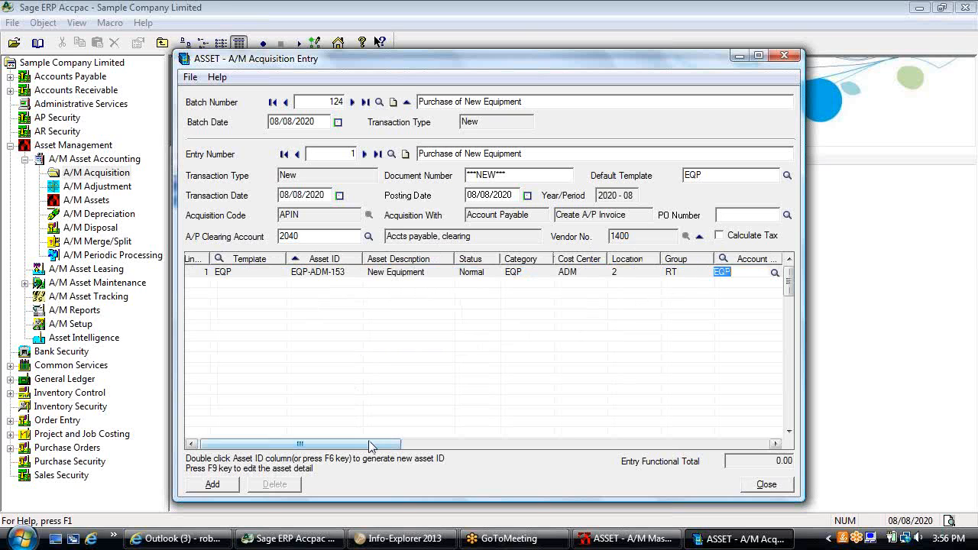
# Enter an original book cost of 15,000.00 in source currency for the new equipment line
pyautogui.moveTo(380, 444); pyautogui.dragTo(539, 456)
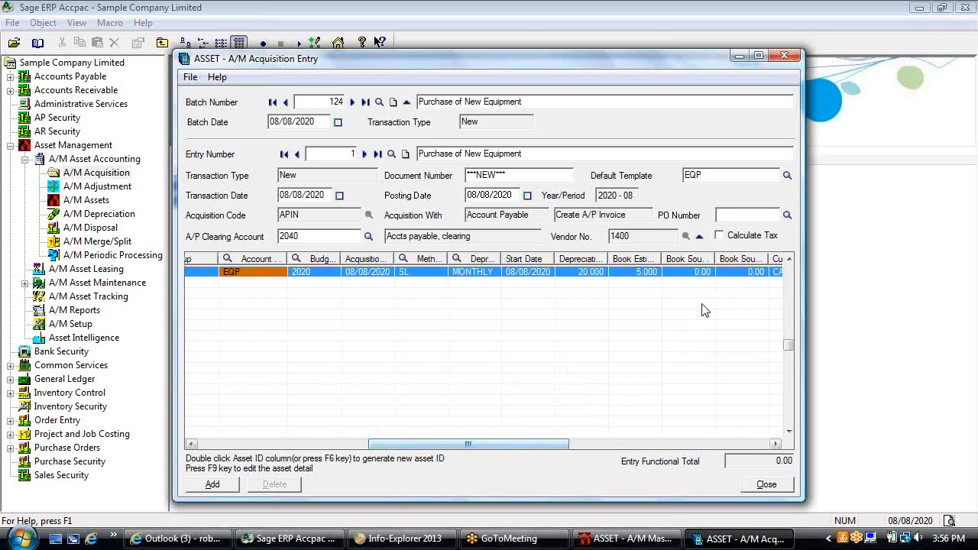
pyautogui.click(703, 273)
pyautogui.click(702, 273)
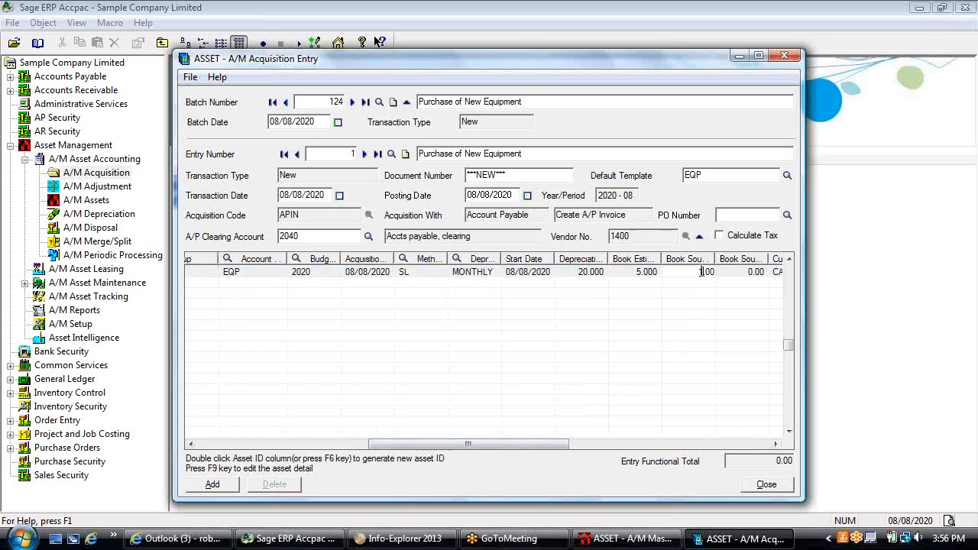
pyautogui.press('Tab')
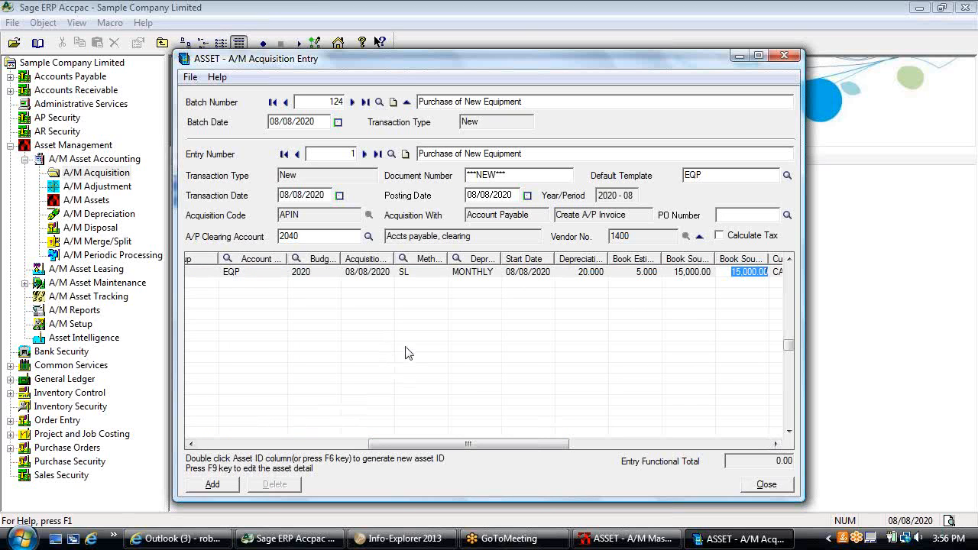
# Open the acquisition detail of the new equipment asset and enter serial number 326437645
pyautogui.press('F9')
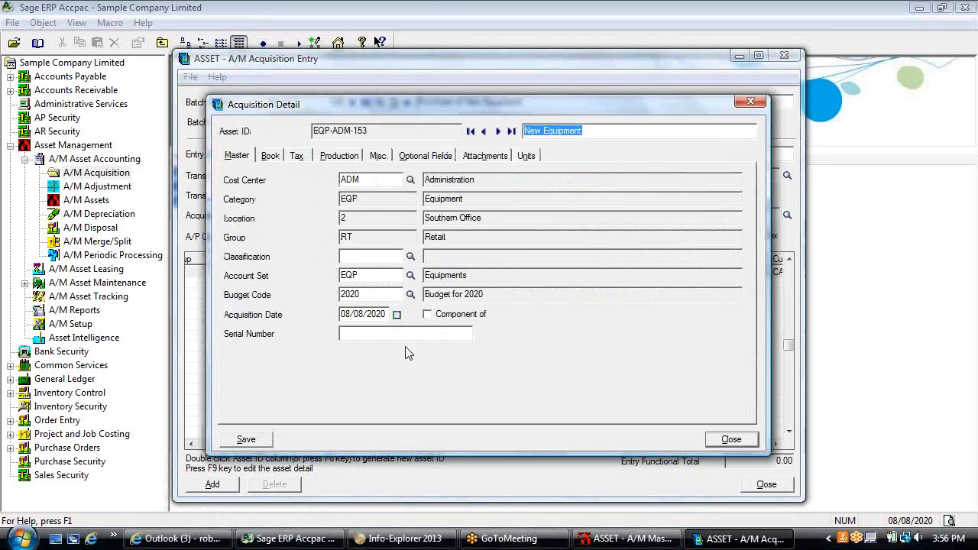
pyautogui.click(386, 332)
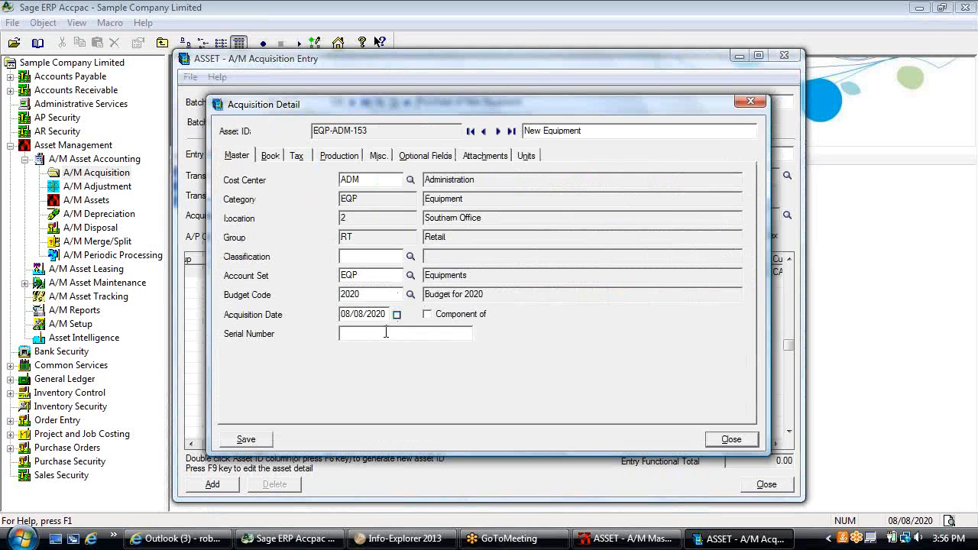
pyautogui.press('Tab')
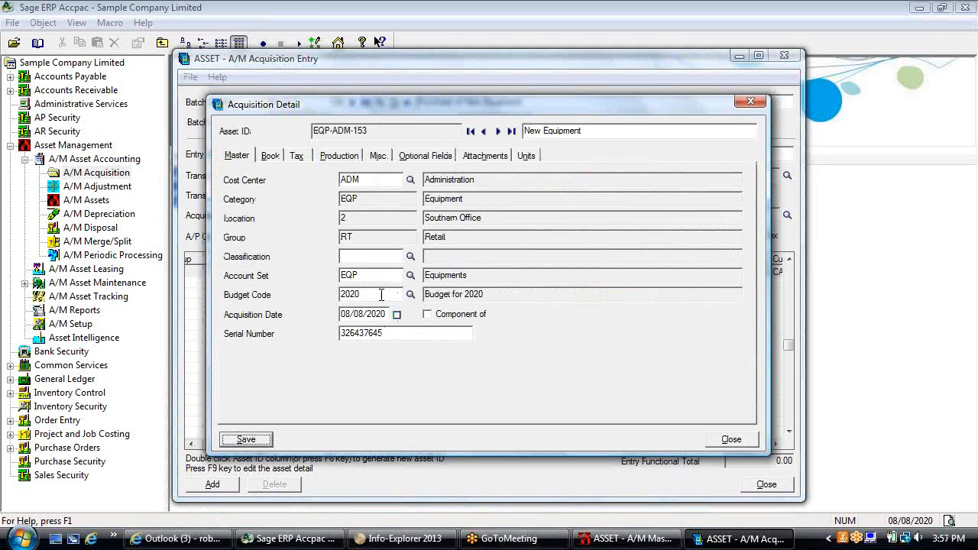
# Review the asset's production, miscellaneous, optional field, attachment and book details, ending back on its master data
pyautogui.click(343, 160)
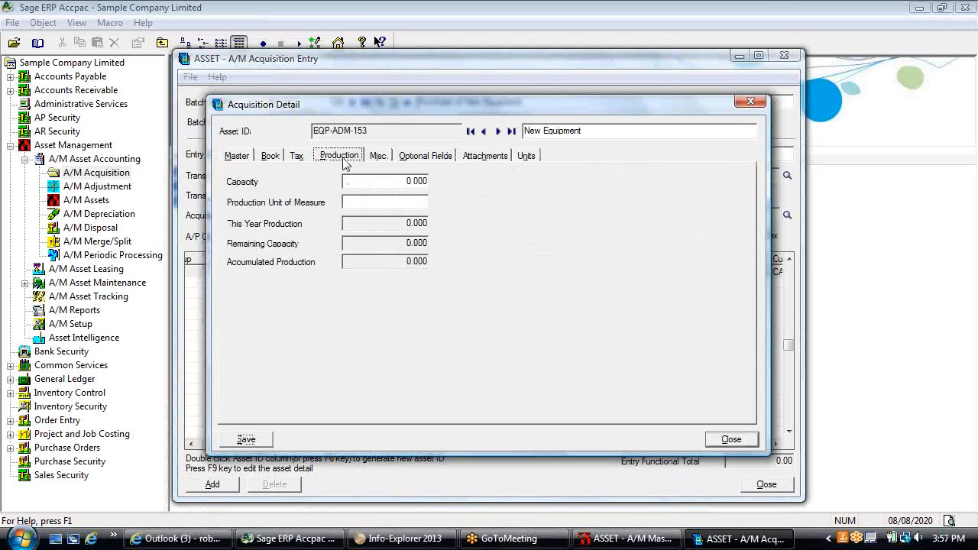
pyautogui.click(425, 180)
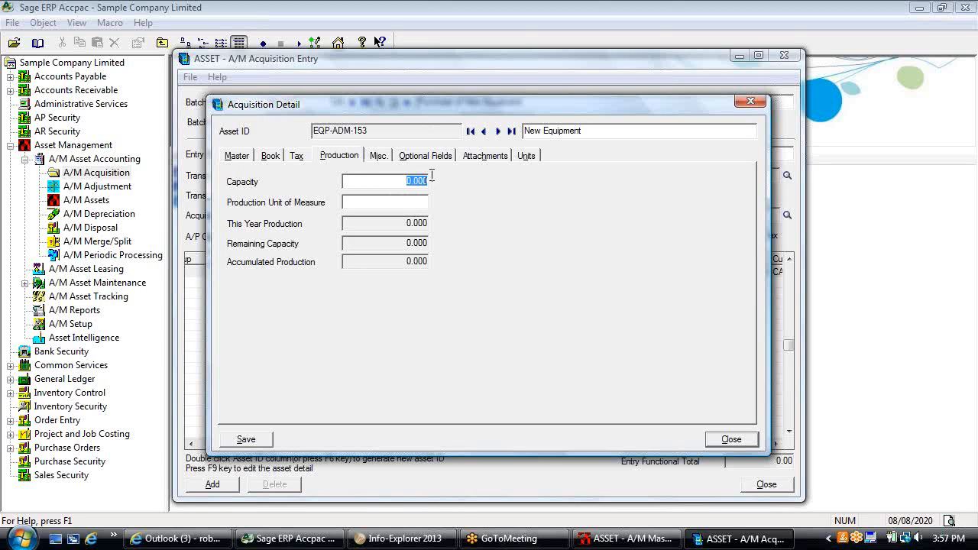
pyautogui.click(379, 156)
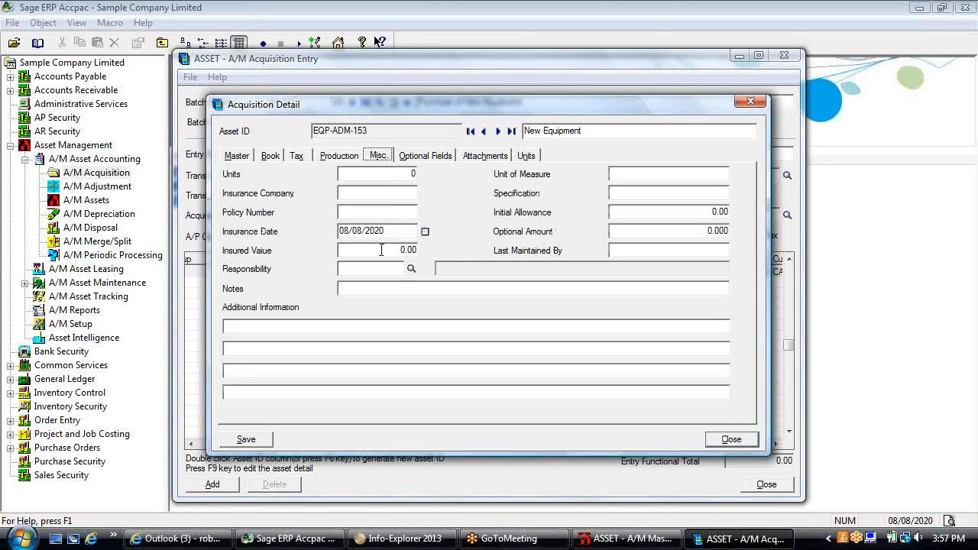
pyautogui.click(417, 250)
pyautogui.click(426, 159)
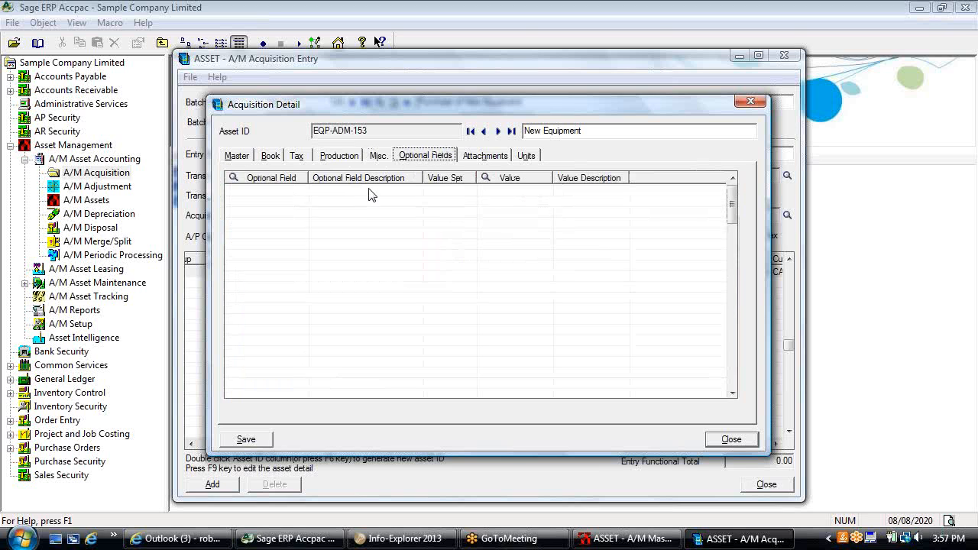
pyautogui.click(486, 156)
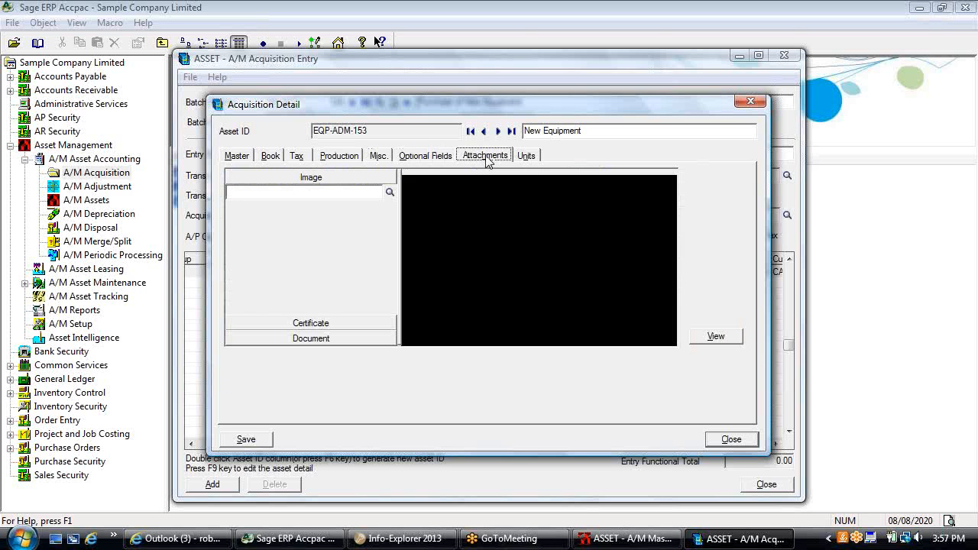
pyautogui.click(279, 157)
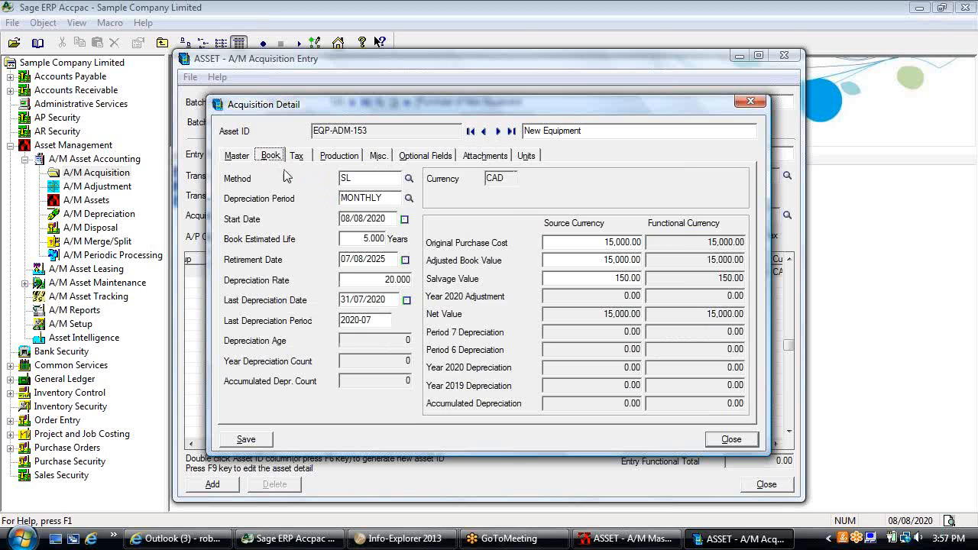
pyautogui.click(250, 159)
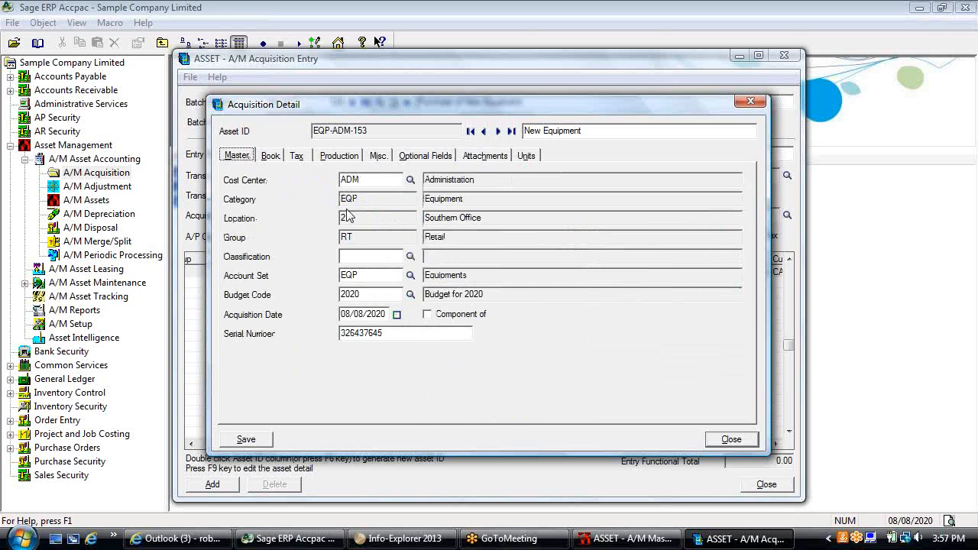
# Save and close the acquisition detail, and add the entry to the batch
pyautogui.click(261, 445)
pyautogui.click(720, 438)
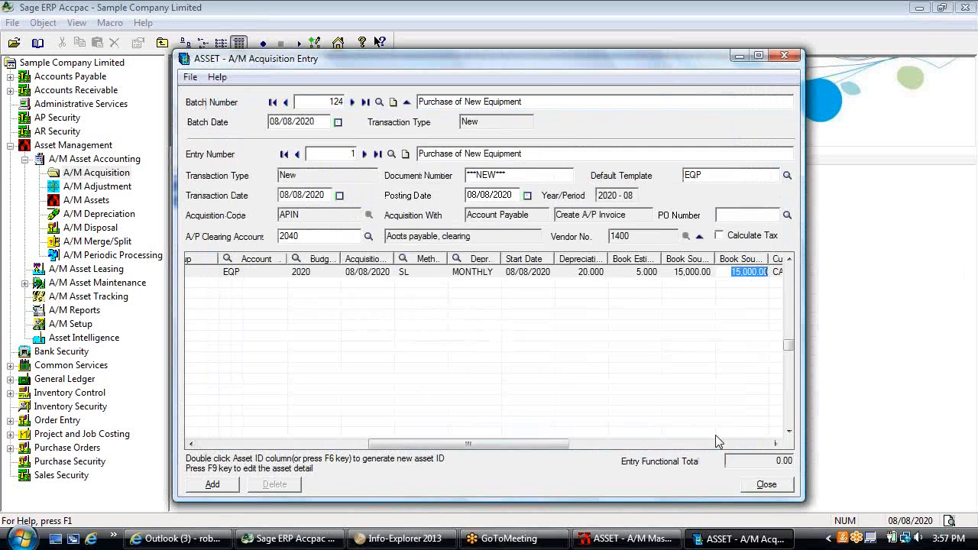
pyautogui.click(214, 485)
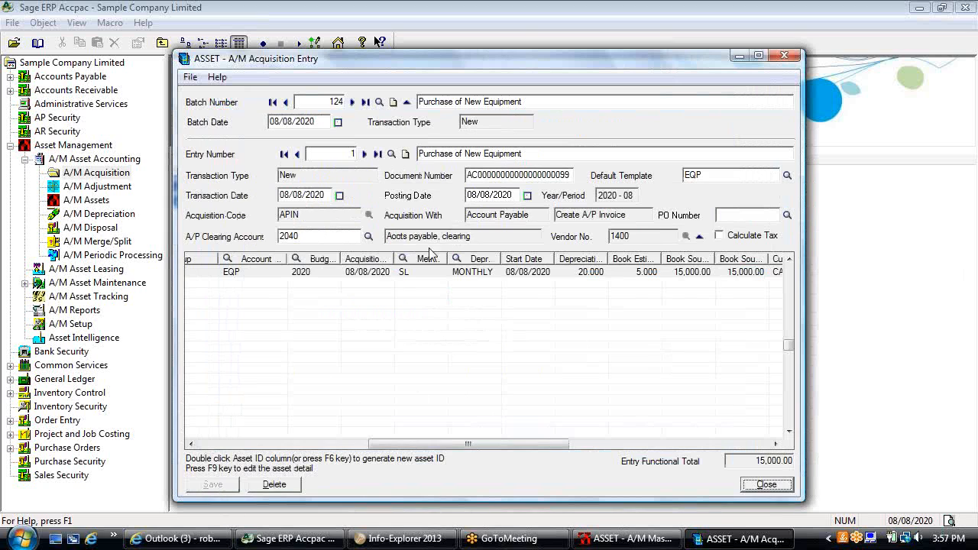
# Change the acquisition entry's document number to INV326083480, then save and close the entry
pyautogui.moveTo(467, 175); pyautogui.dragTo(579, 176)
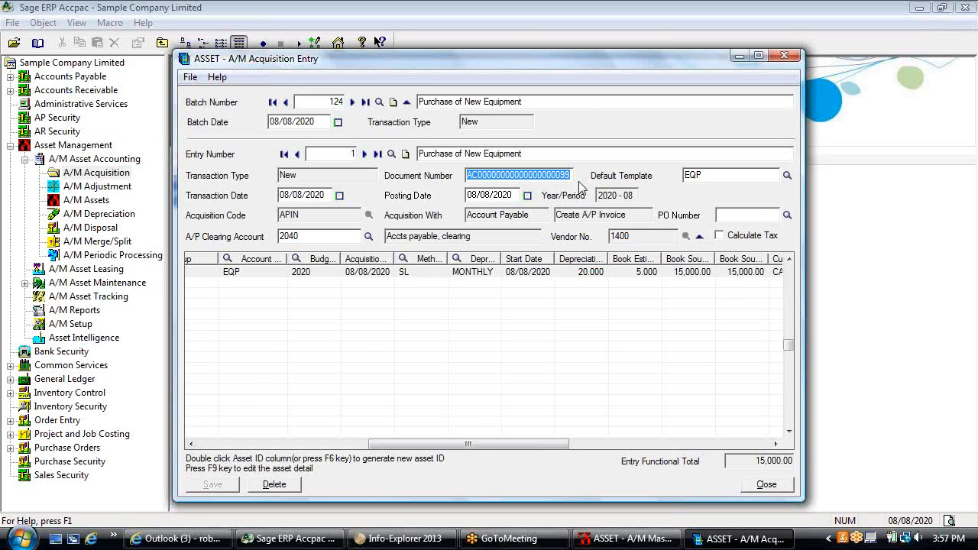
pyautogui.write('INV326083480')
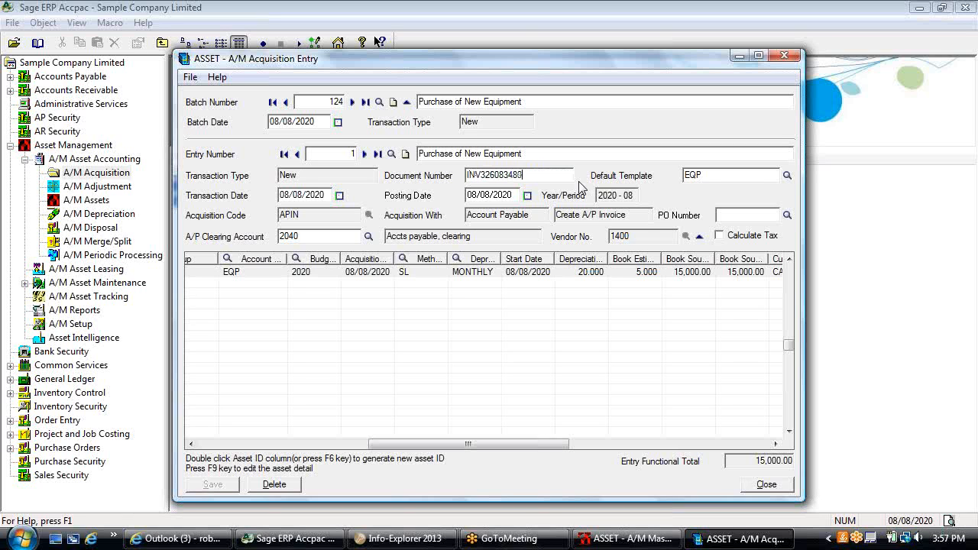
pyautogui.press('Tab')
pyautogui.click(218, 486)
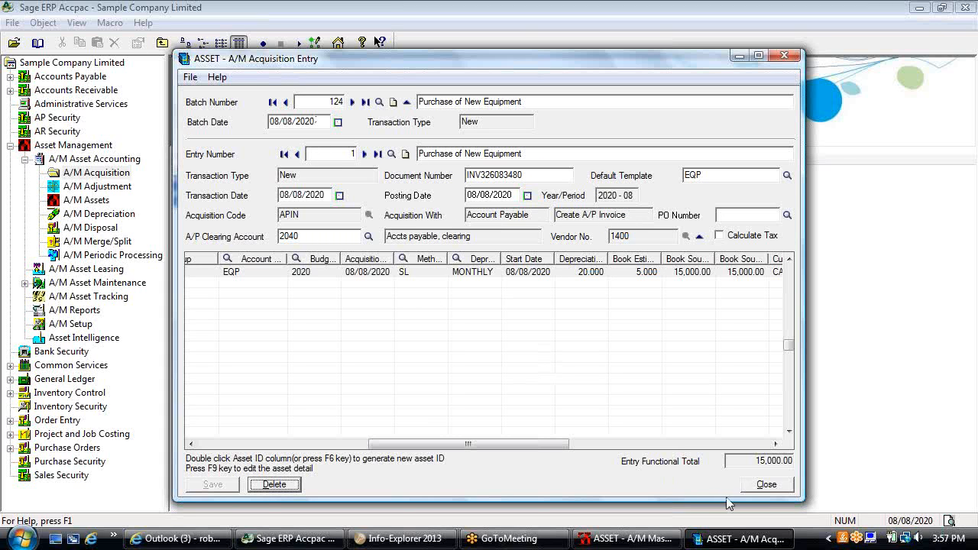
pyautogui.click(748, 489)
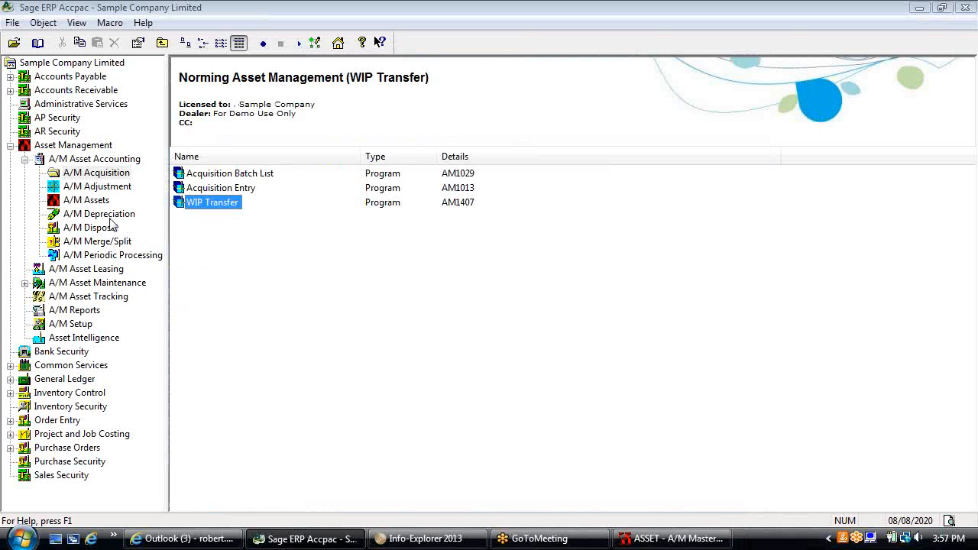
# Post acquisition batch 124, Purchase of New Equipment, from the Acquisition Batch List and close the list
pyautogui.doubleClick(207, 174)
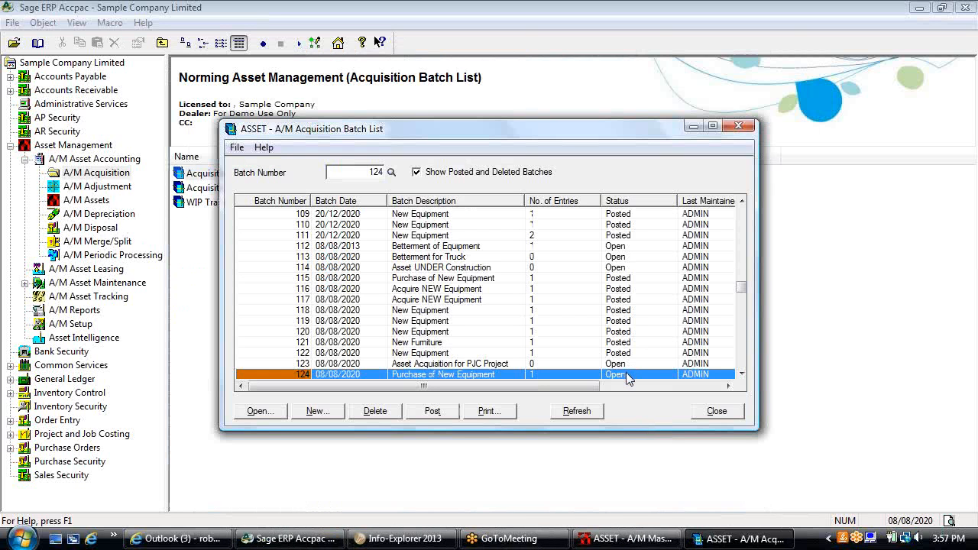
pyautogui.doubleClick(627, 374)
pyautogui.click(433, 411)
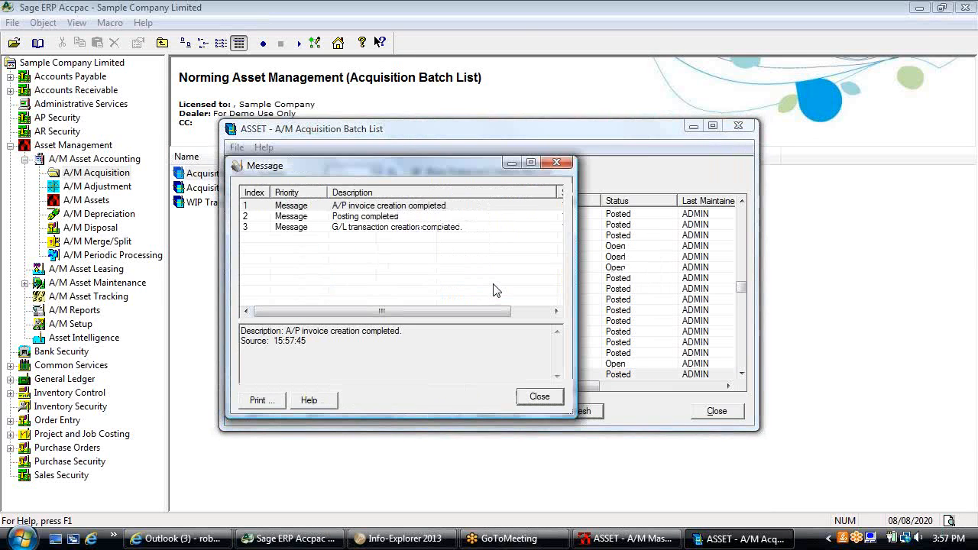
pyautogui.click(543, 398)
pyautogui.click(707, 412)
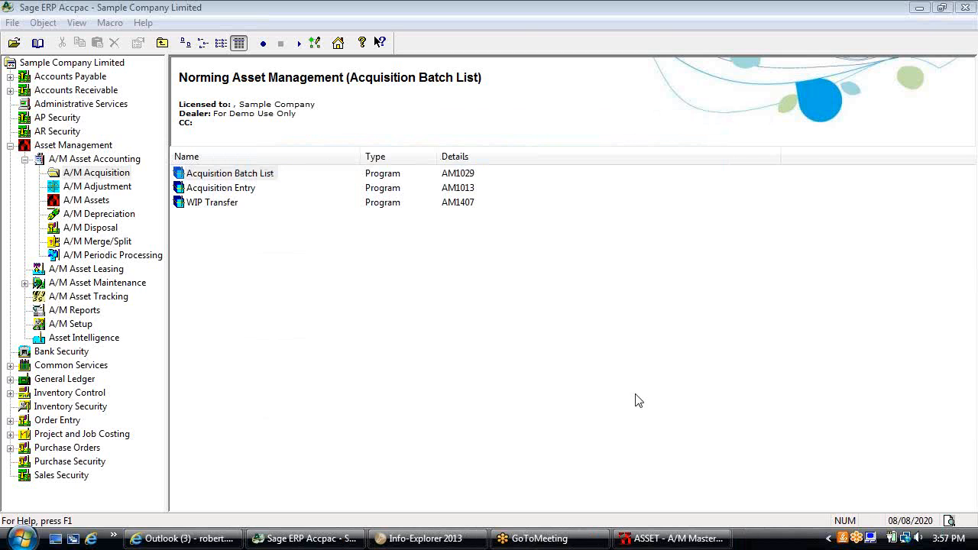
# Open batch 170, the latest A/M generated invoice batch, from the Accounts Payable Invoice Batch List
pyautogui.click(9, 76)
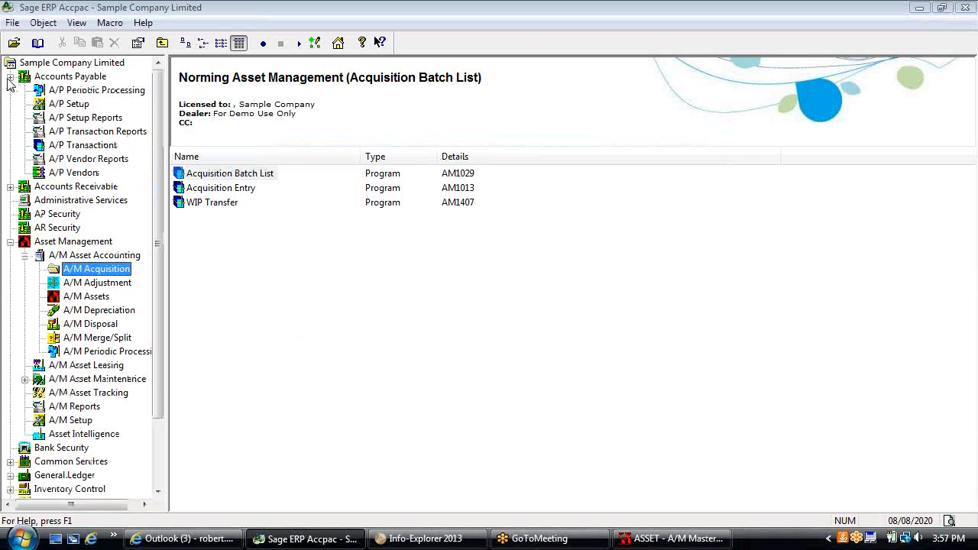
pyautogui.click(84, 145)
pyautogui.doubleClick(219, 174)
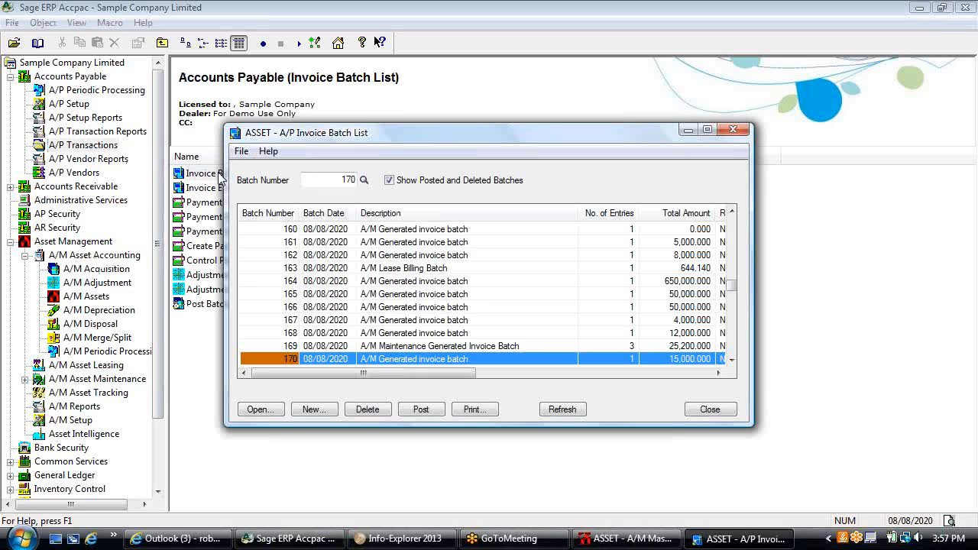
pyautogui.doubleClick(438, 360)
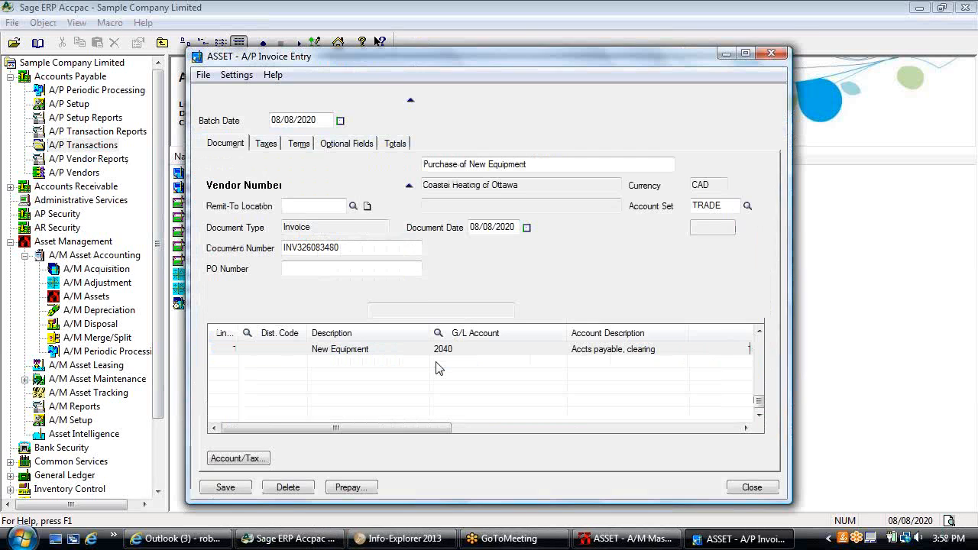
# Examine the A/P invoice's document number, document total and the amount on its distribution line
pyautogui.click(346, 246)
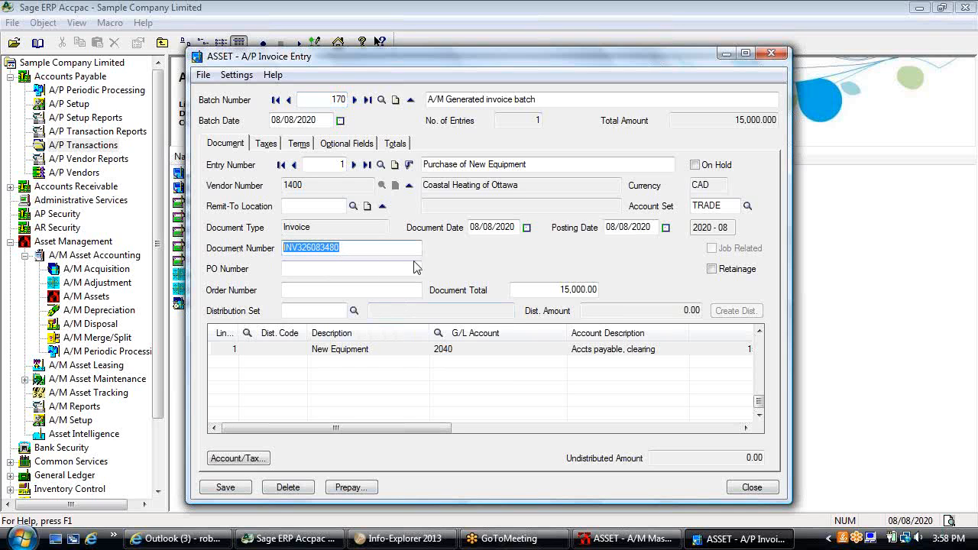
pyautogui.click(525, 290)
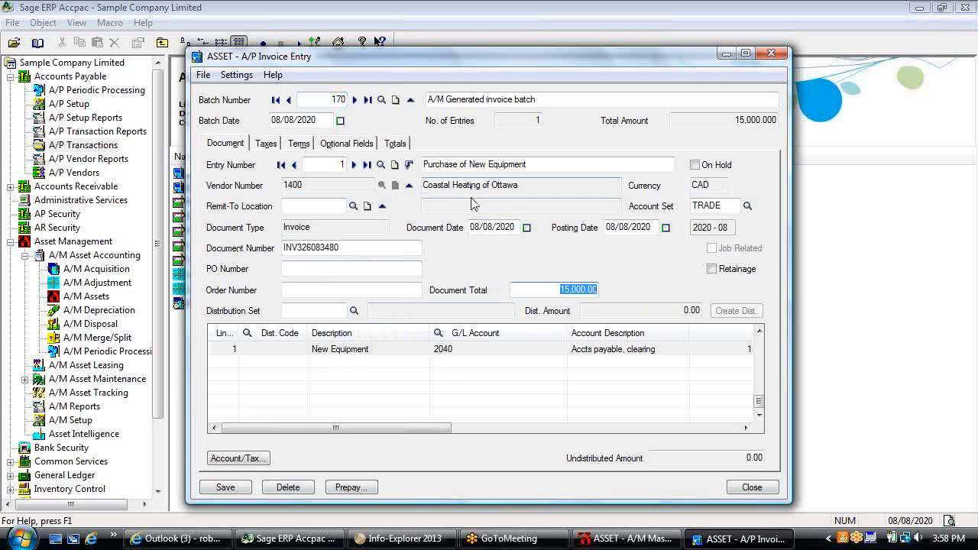
pyautogui.moveTo(419, 431); pyautogui.dragTo(458, 432)
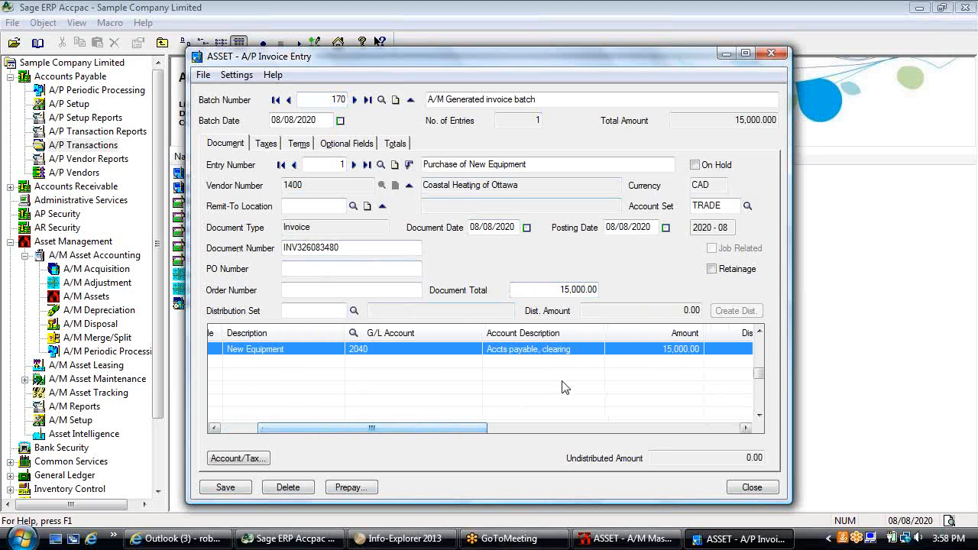
pyautogui.click(616, 355)
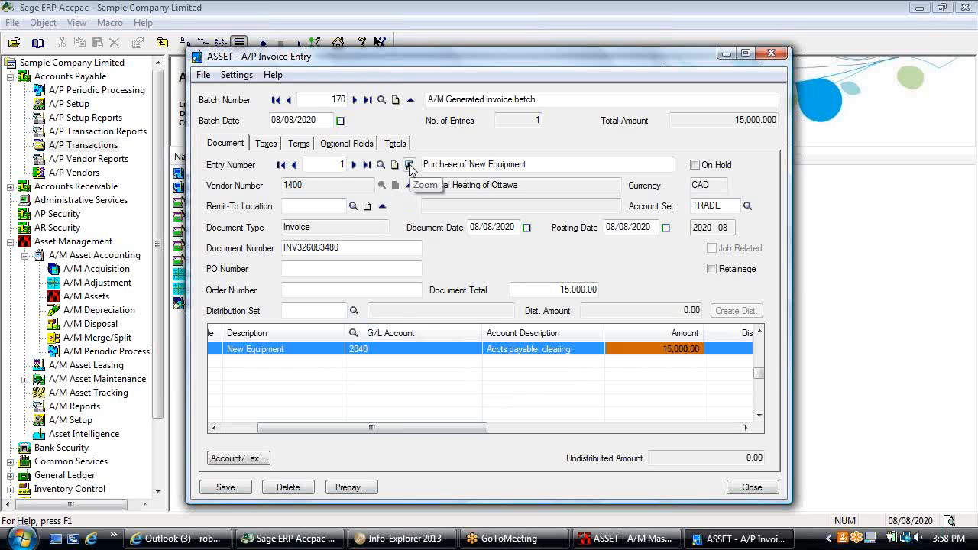
# Drill down from the A/P invoice to its originating acquisition entry, then close everything and collapse Accounts Payable
pyautogui.click(410, 166)
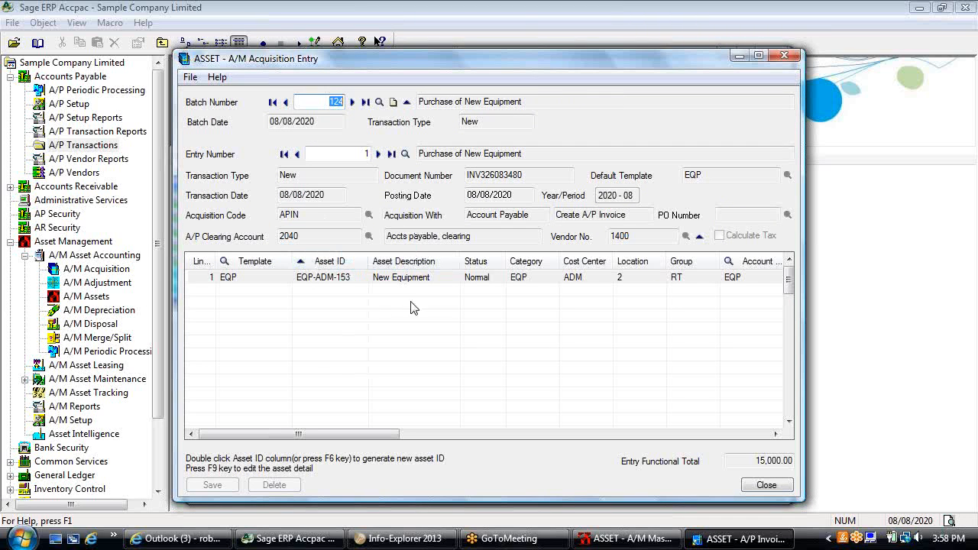
pyautogui.click(757, 484)
pyautogui.click(754, 486)
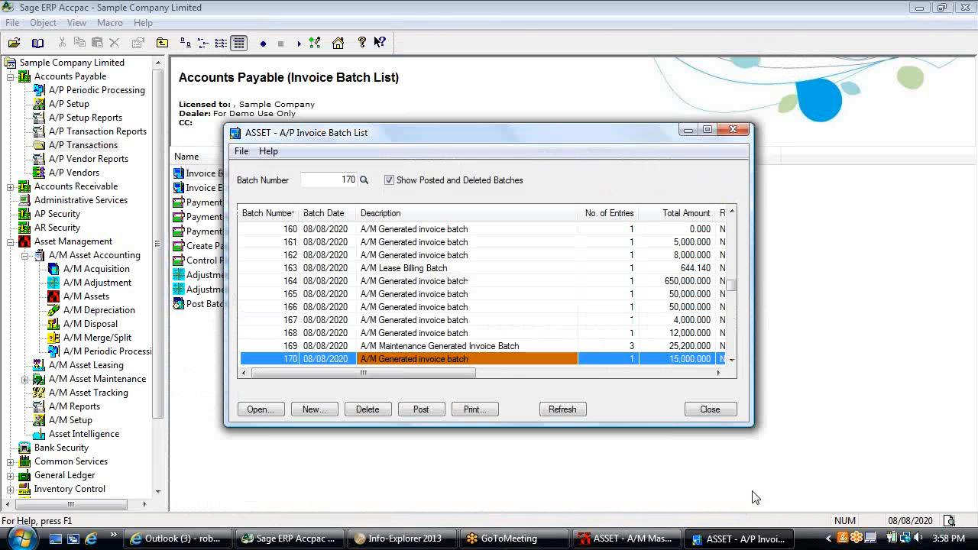
pyautogui.click(712, 409)
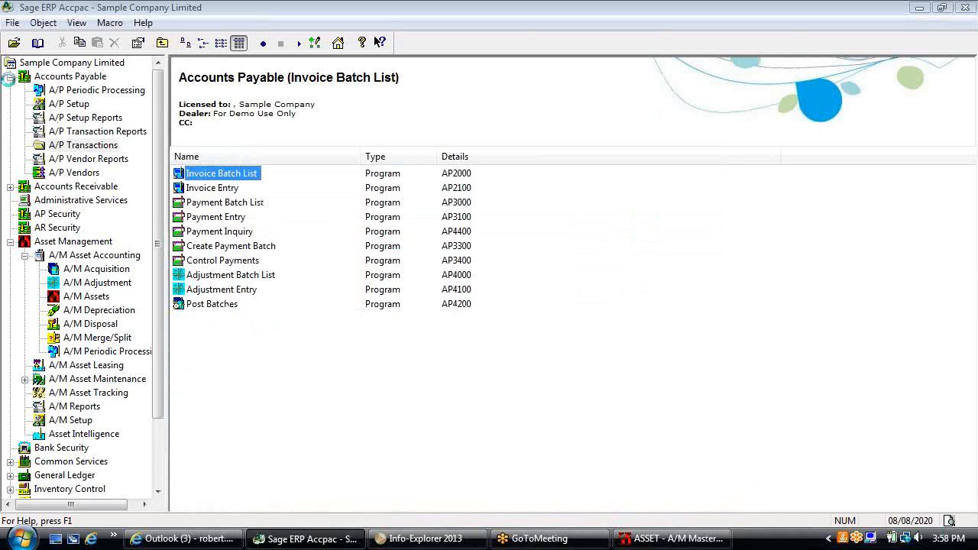
pyautogui.click(10, 77)
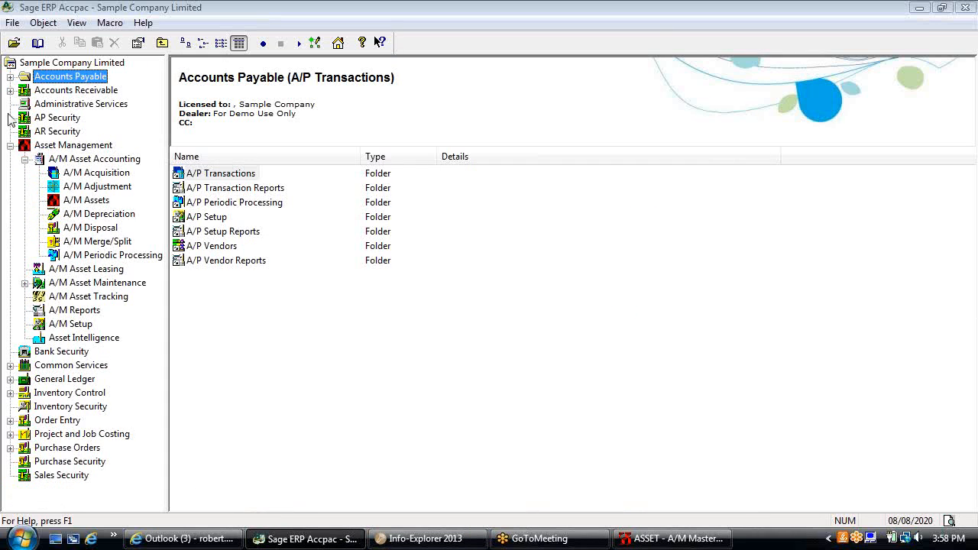
# Open batch 000374, the latest Asset Management batch, from the General Ledger Batch List
pyautogui.click(10, 379)
pyautogui.click(77, 461)
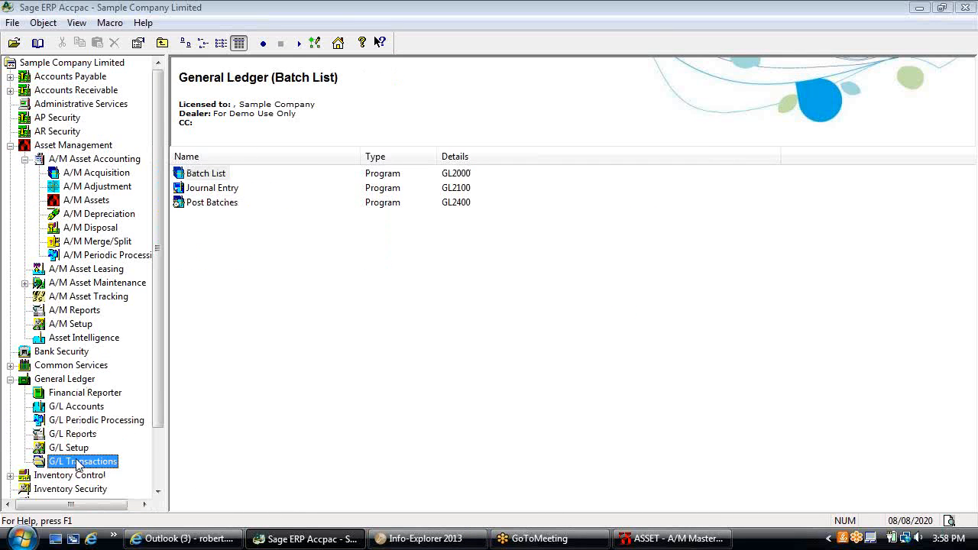
pyautogui.doubleClick(206, 173)
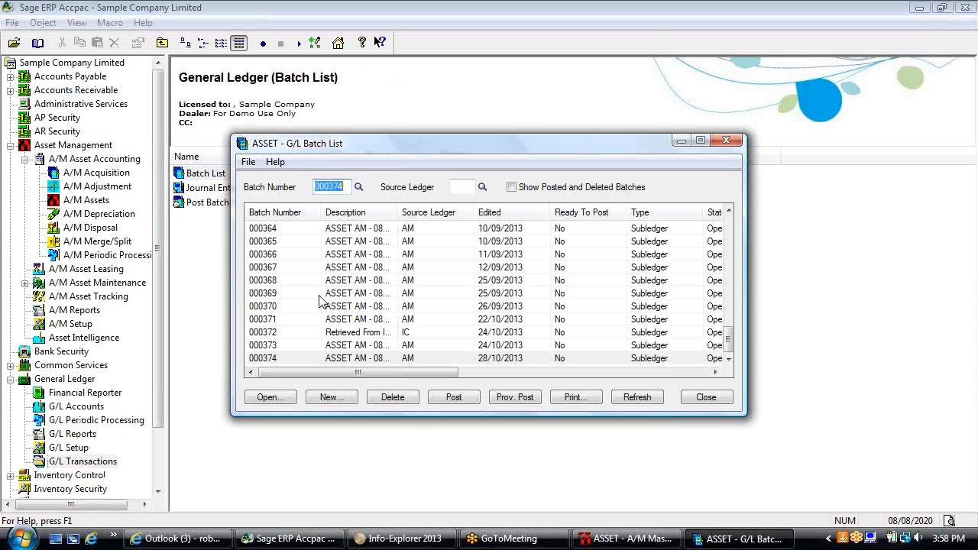
pyautogui.click(480, 359)
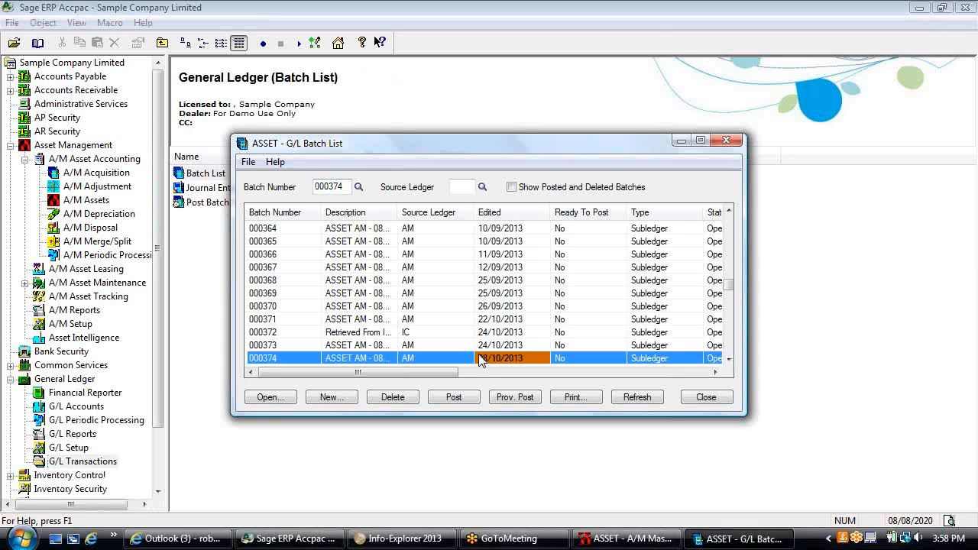
pyautogui.doubleClick(359, 361)
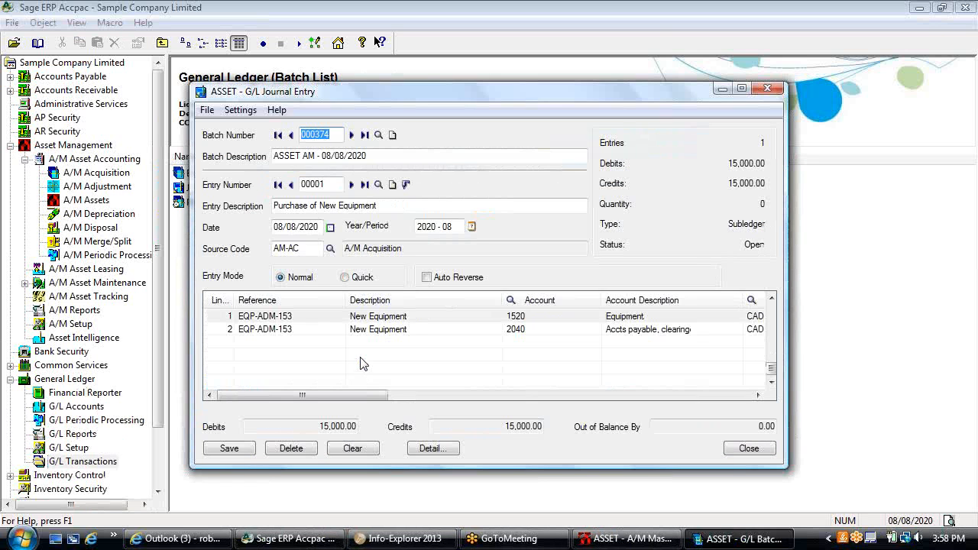
# Examine the source debit and credit amounts on the journal entry's equipment and accounts payable clearing lines
pyautogui.click(426, 319)
pyautogui.moveTo(363, 394)
pyautogui.mouseDown()
pyautogui.moveTo(407, 405)
pyautogui.moveTo(355, 409)
pyautogui.mouseUp()
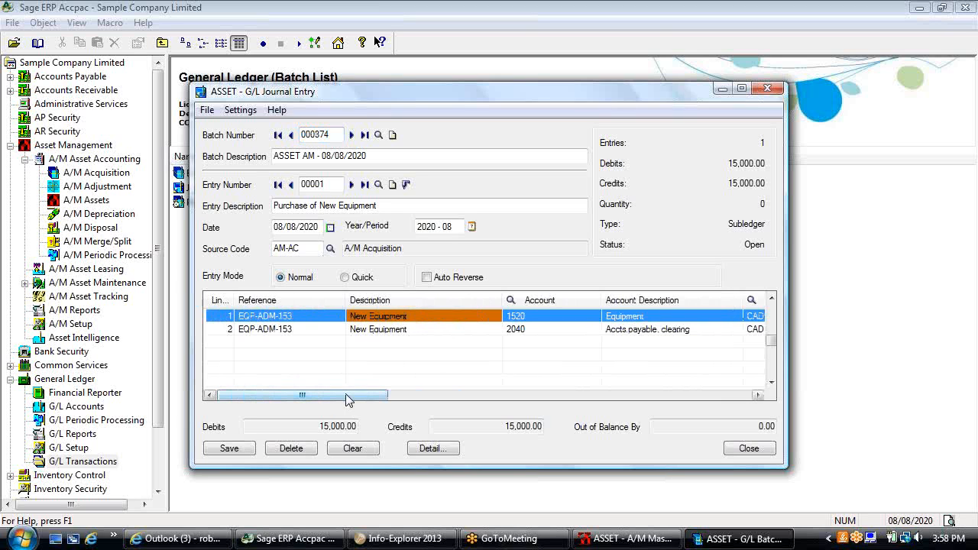
pyautogui.moveTo(349, 399); pyautogui.dragTo(428, 413)
pyautogui.click(651, 334)
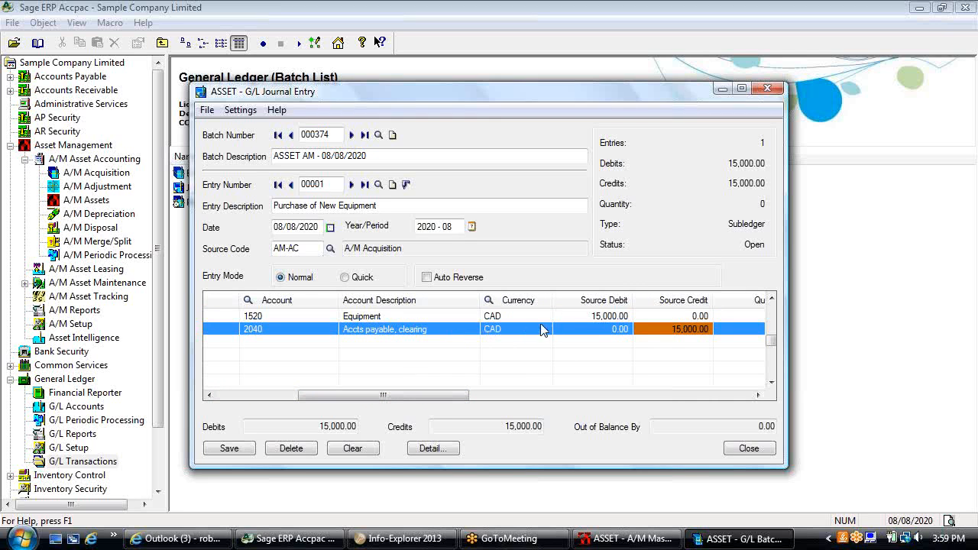
pyautogui.click(567, 316)
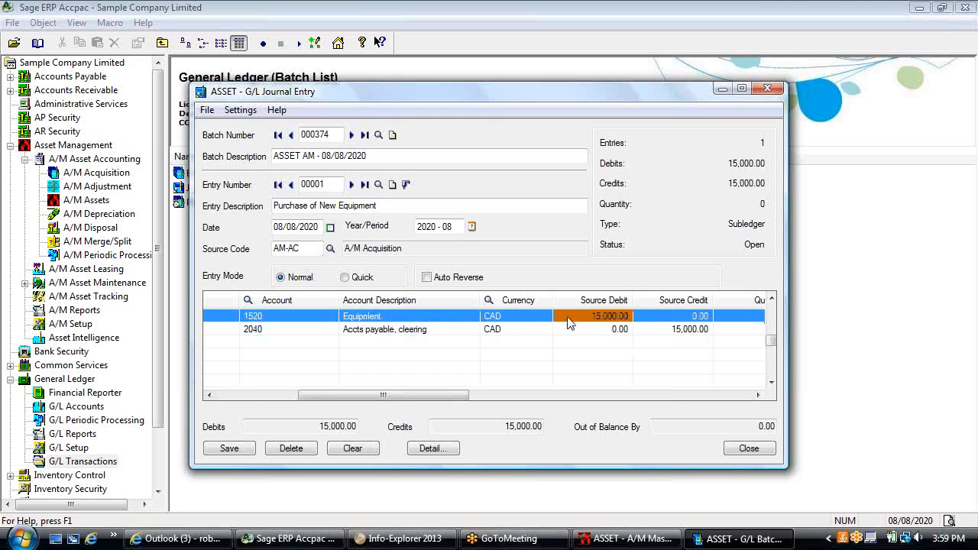
pyautogui.click(664, 334)
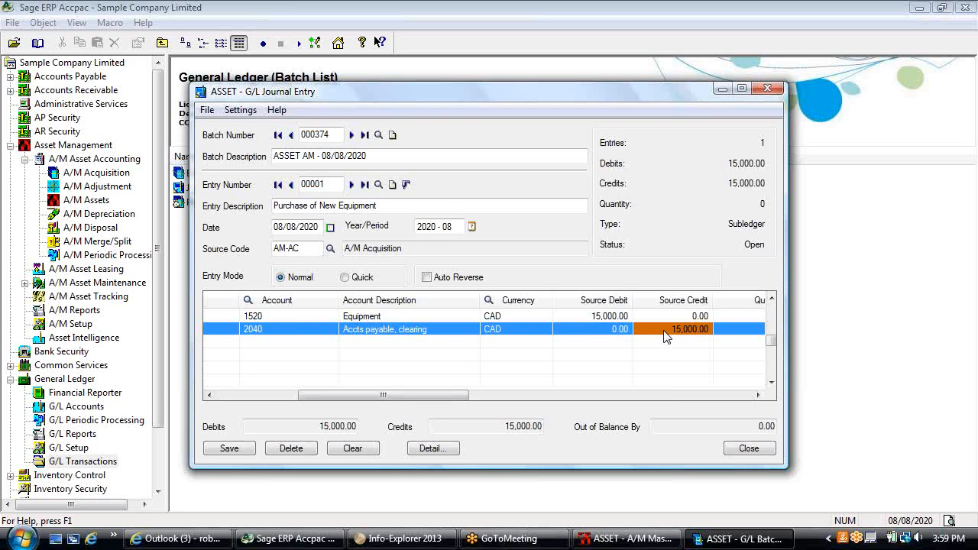
# Drill down from the G/L journal entry to its source acquisition, then close all entry windows and collapse General Ledger
pyautogui.click(406, 186)
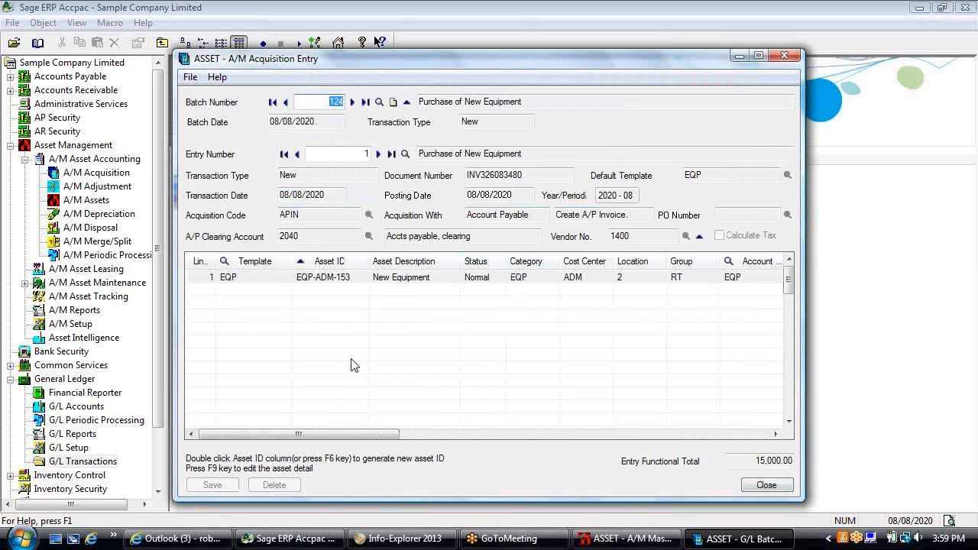
pyautogui.click(757, 486)
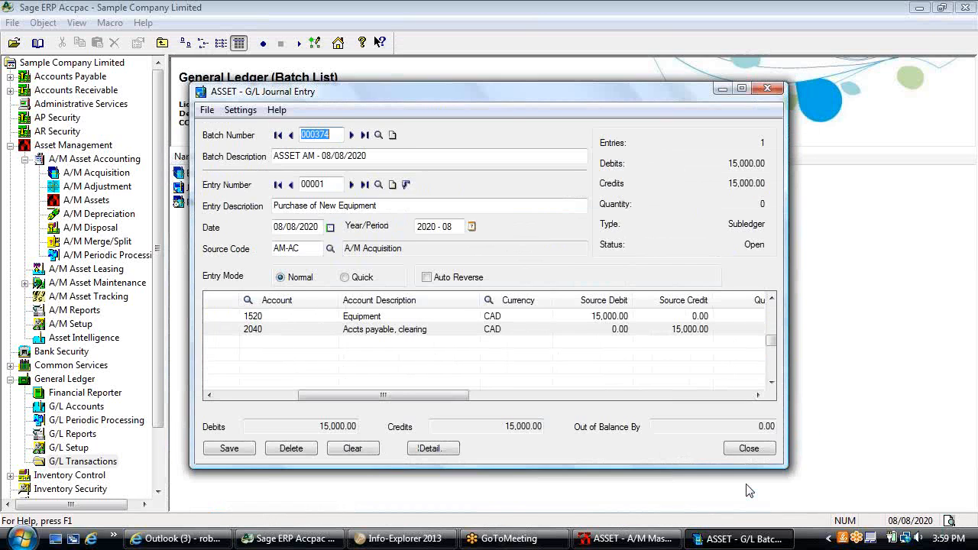
pyautogui.click(743, 451)
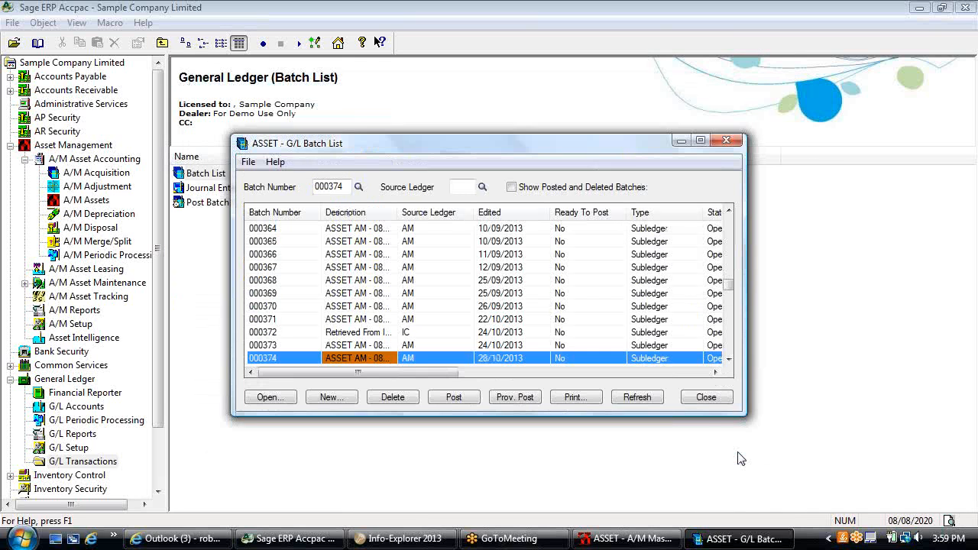
pyautogui.click(703, 404)
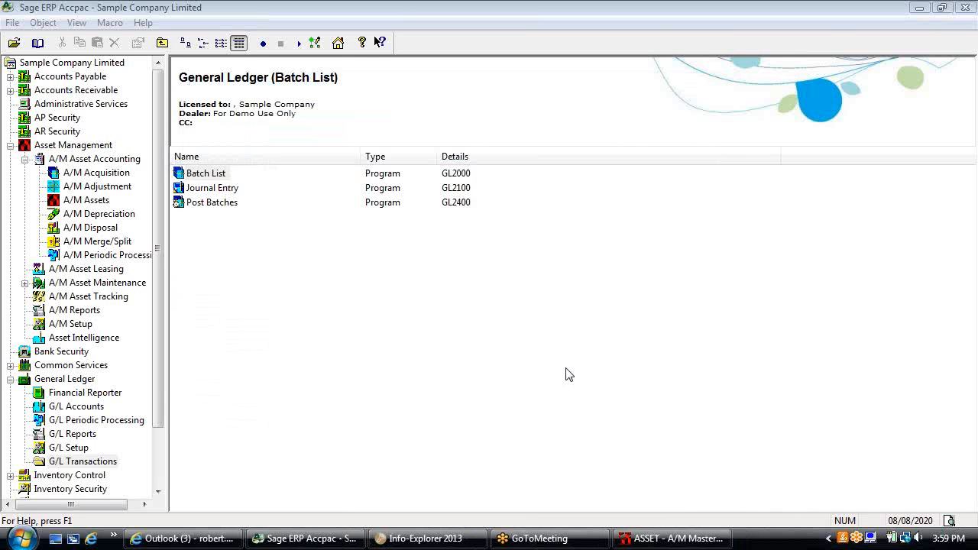
pyautogui.click(10, 379)
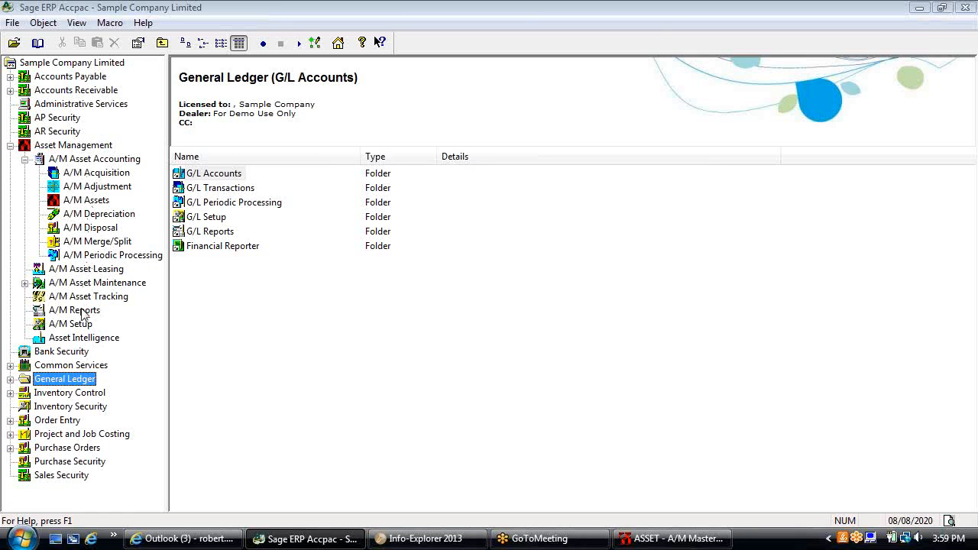
# Look over the A/M Adjustment programs, then open the Depreciation entry form under A/M Depreciation
pyautogui.click(107, 187)
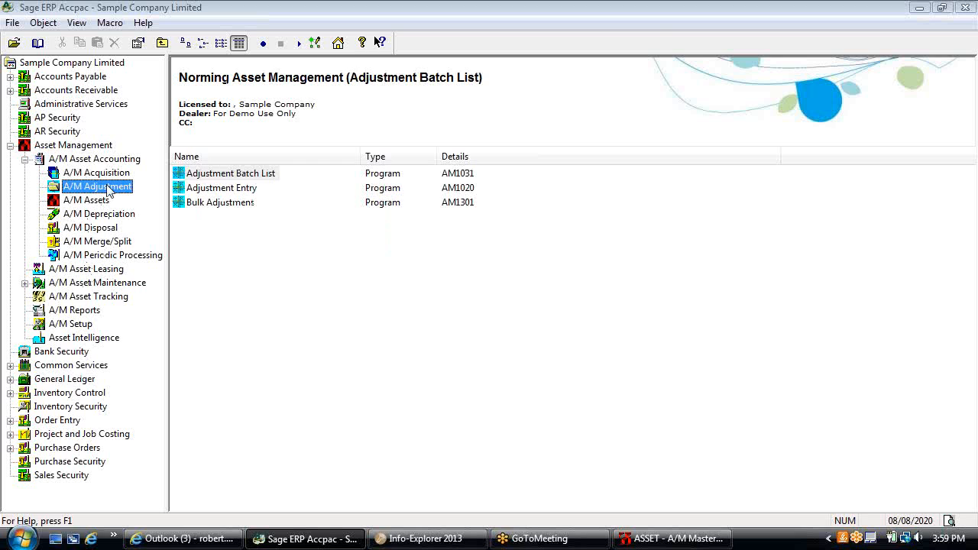
pyautogui.click(102, 216)
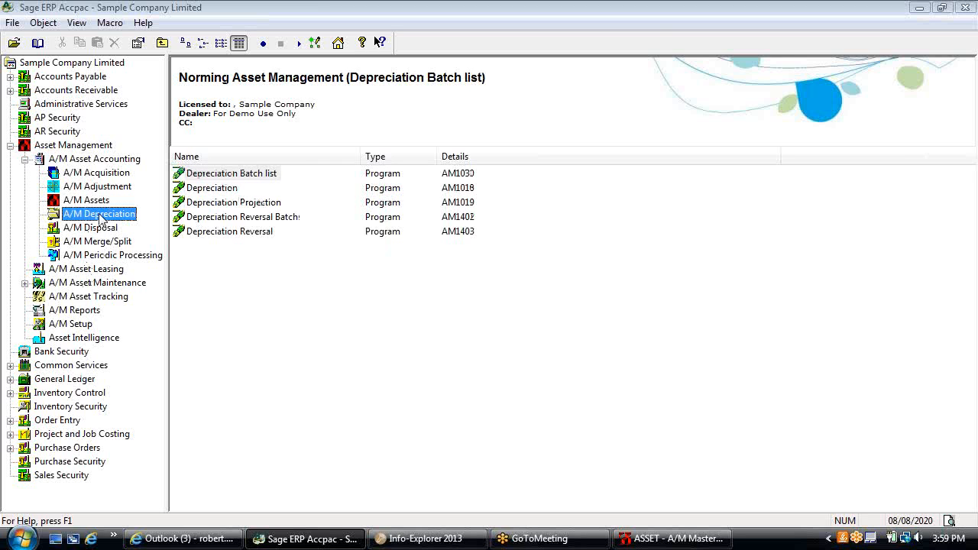
pyautogui.doubleClick(201, 191)
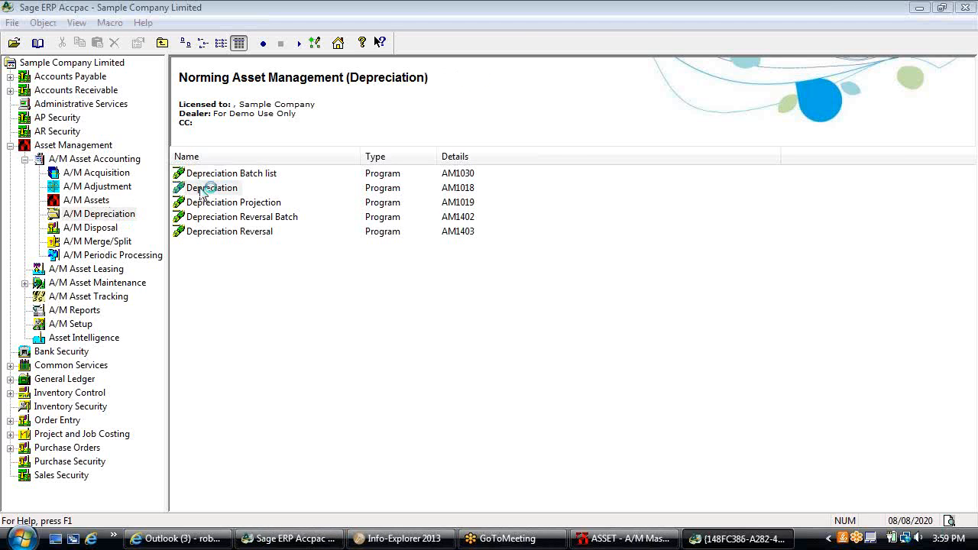
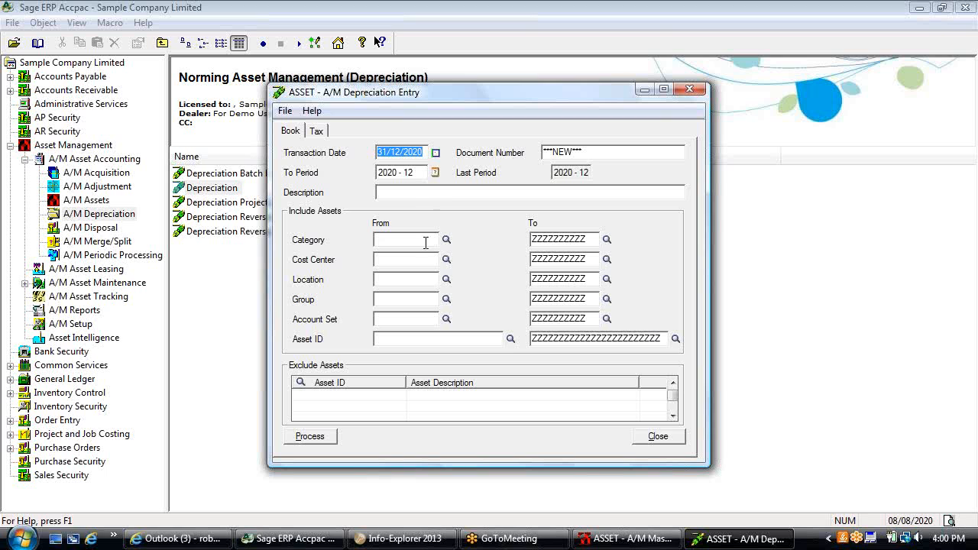
# Close the Depreciation entry form, then review the Depreciation Projection's Book and Methods settings and close it
pyautogui.click(648, 438)
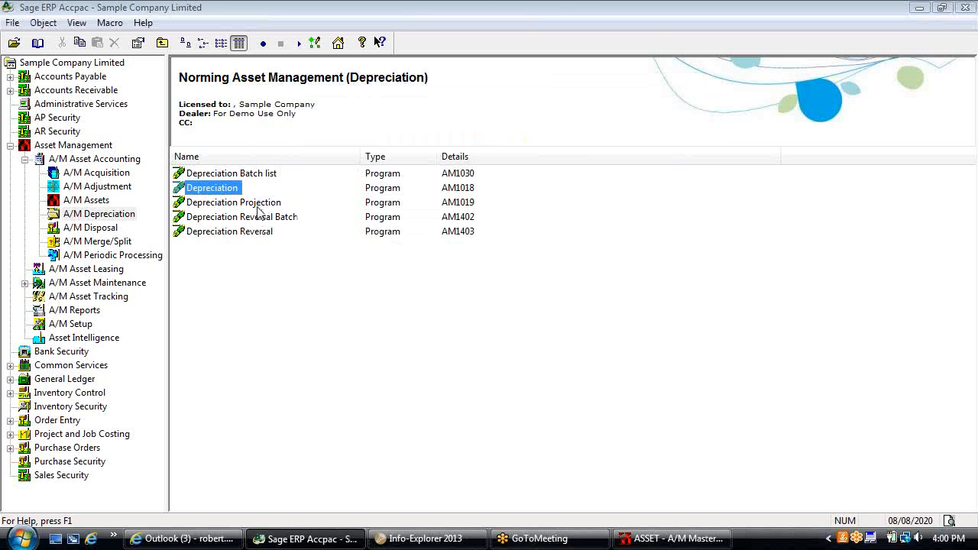
pyautogui.doubleClick(258, 204)
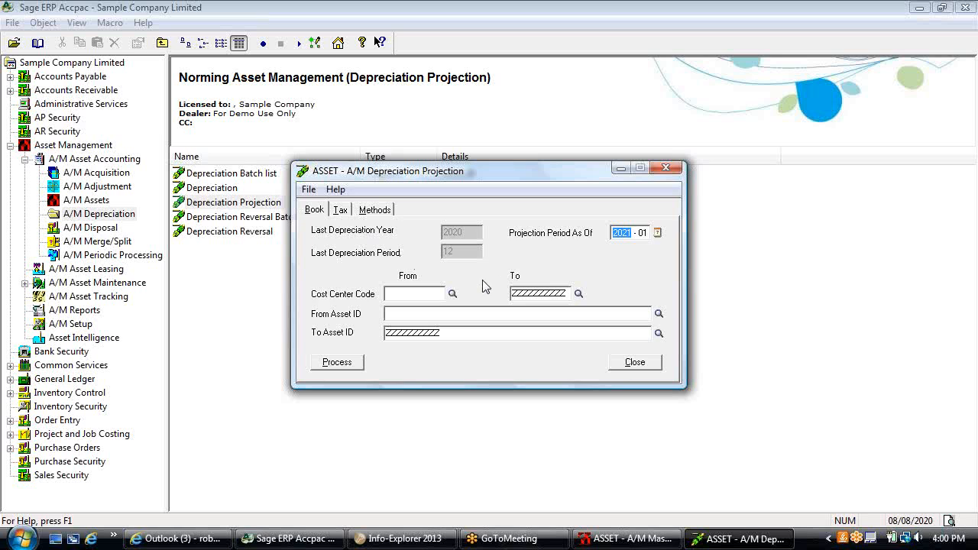
pyautogui.click(381, 210)
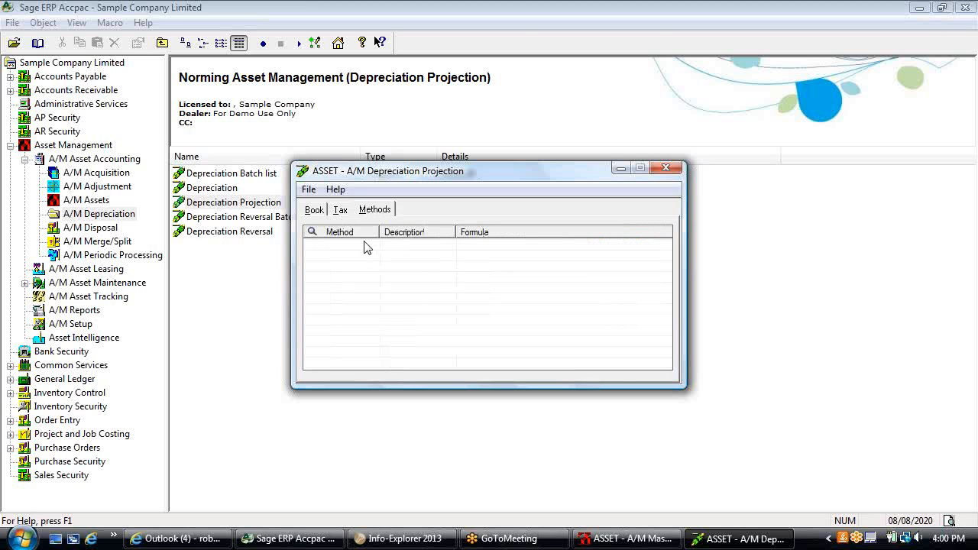
pyautogui.click(314, 211)
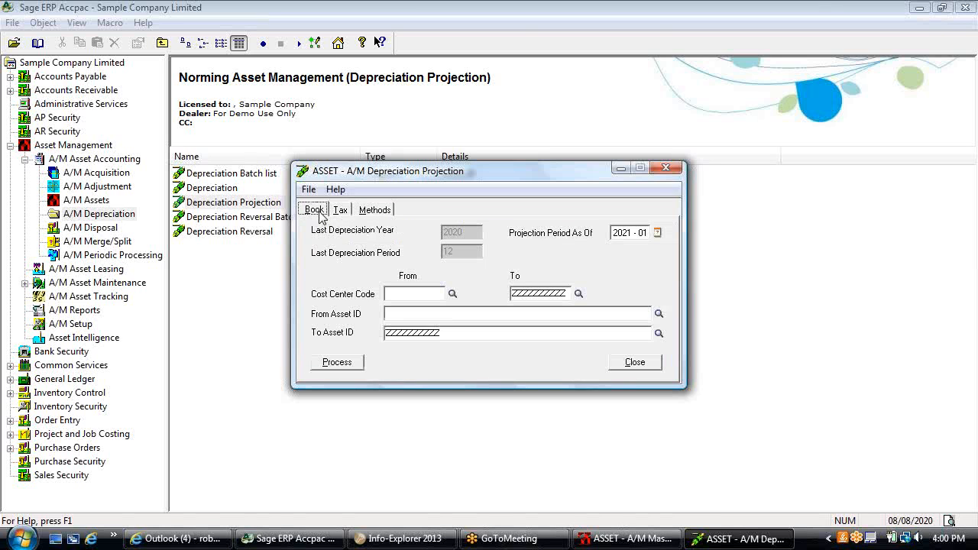
pyautogui.click(634, 362)
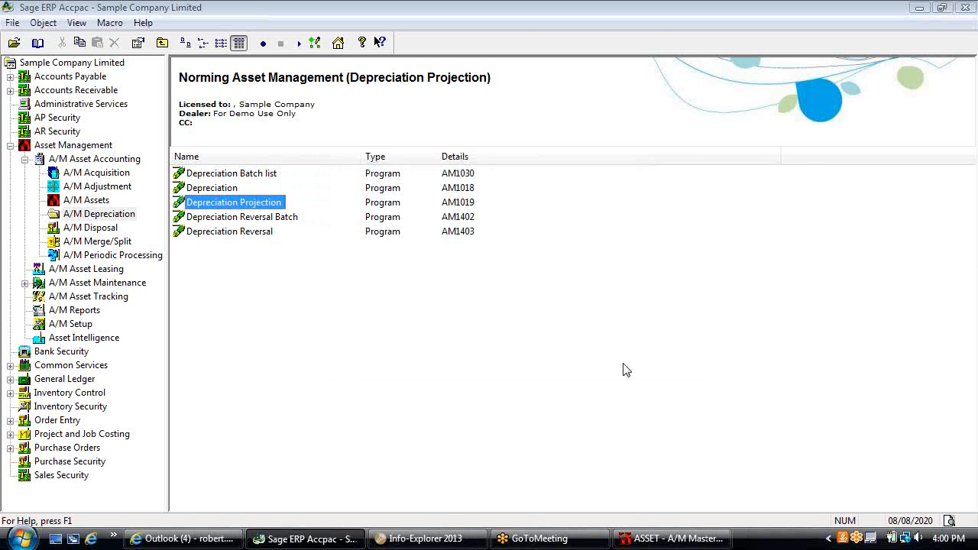
# Open Disposal Entry under A/M Disposal, go to the last batch, review its Disposal With options, and close the form
pyautogui.click(110, 228)
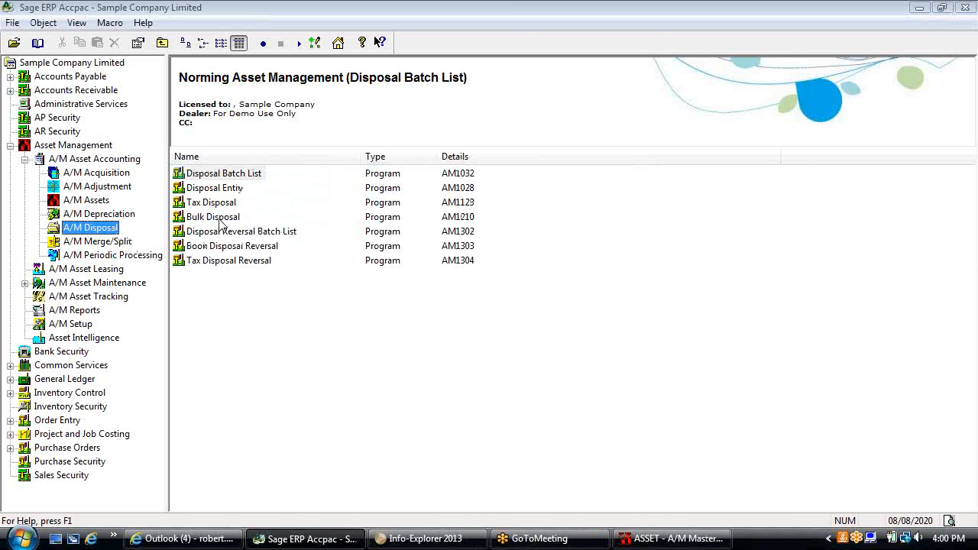
pyautogui.doubleClick(233, 189)
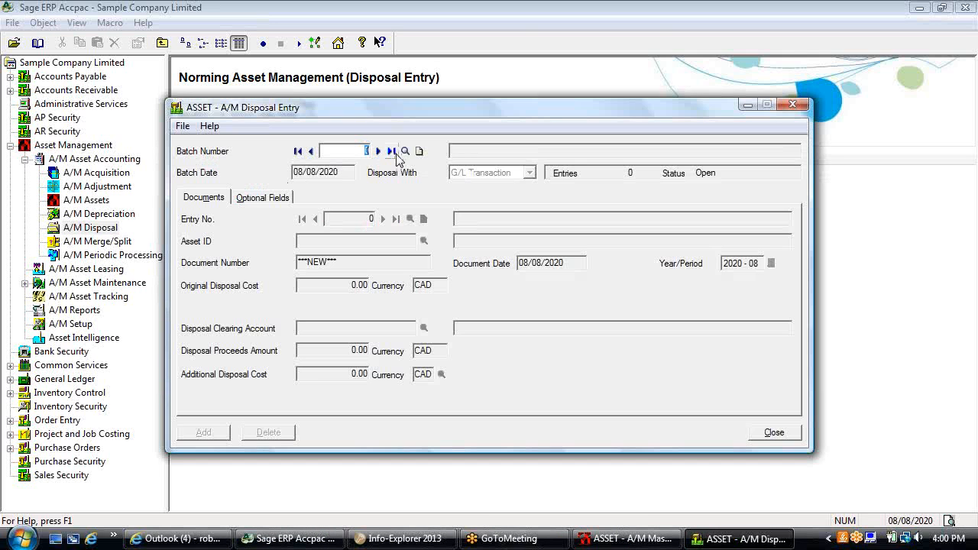
pyautogui.click(390, 151)
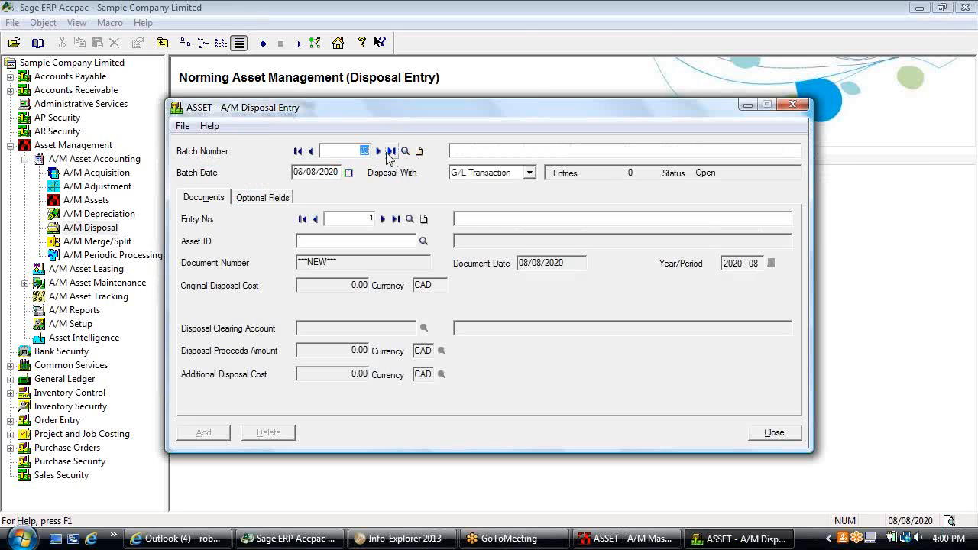
pyautogui.click(528, 174)
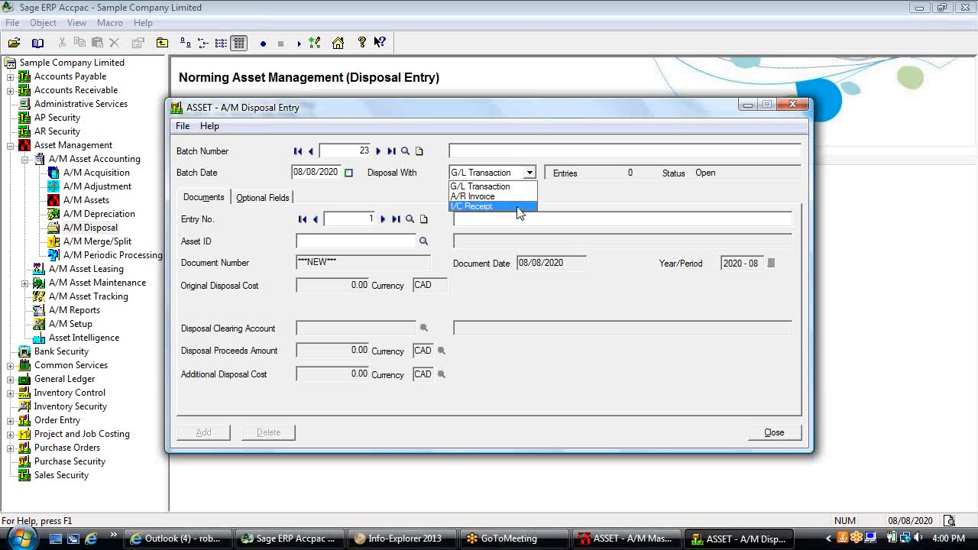
pyautogui.click(531, 175)
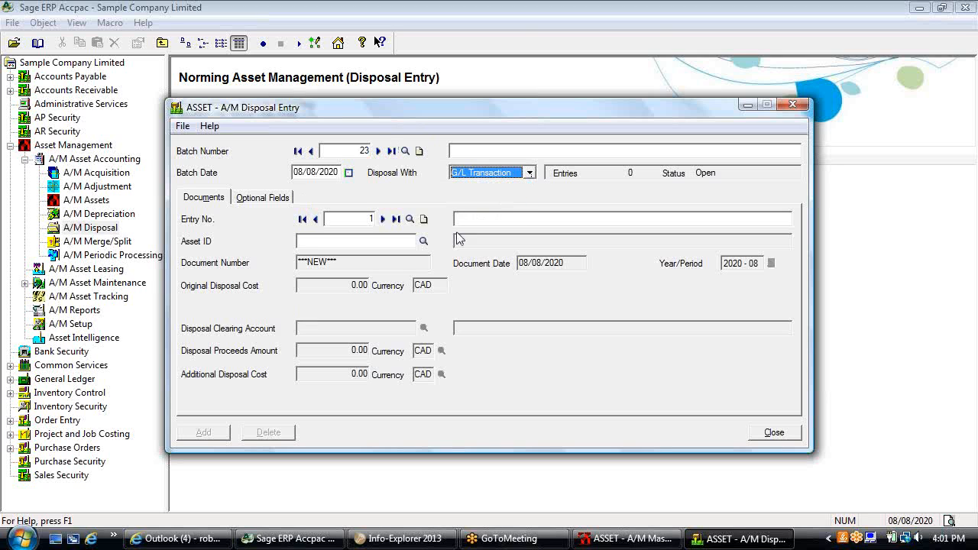
pyautogui.click(773, 433)
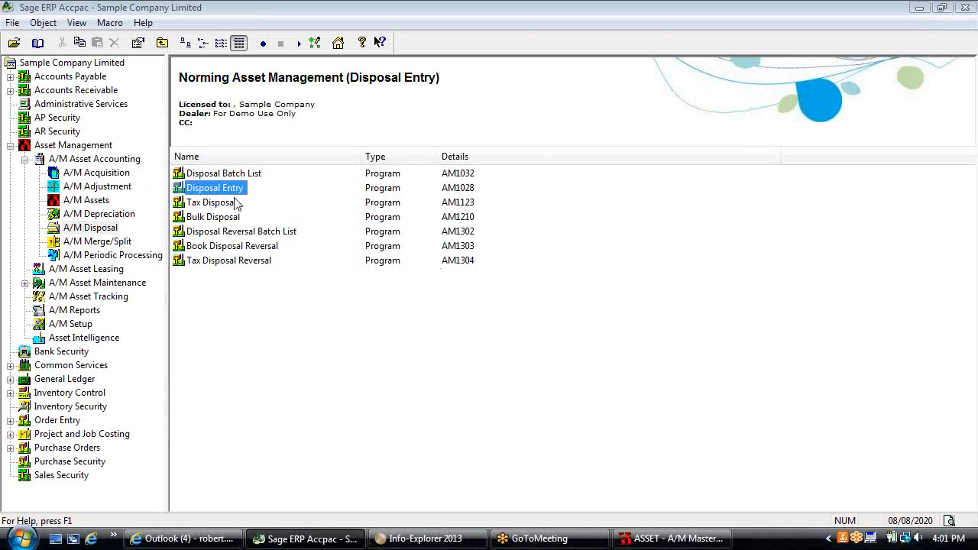
# Look over Bulk Disposal and the programs under A/M Merge/Split and A/M Periodic Processing
pyautogui.click(225, 219)
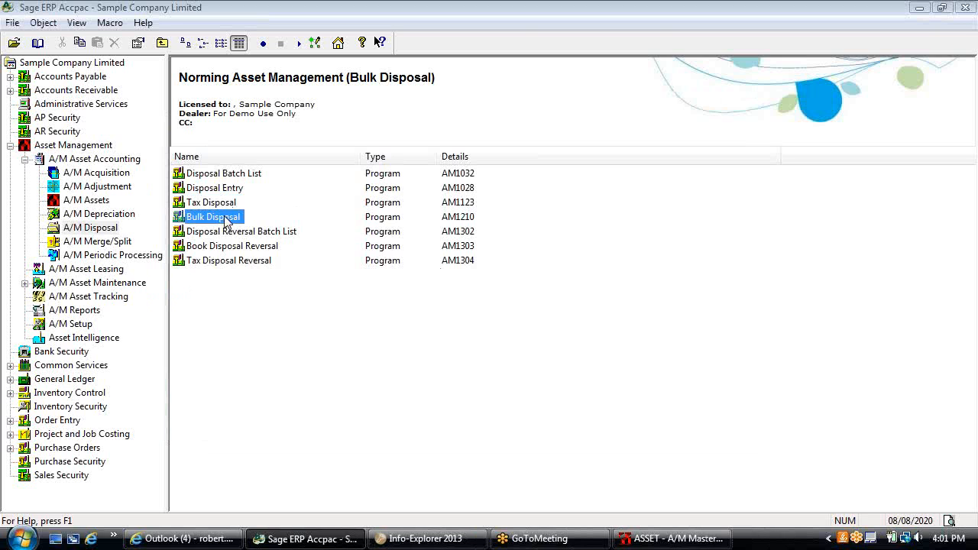
pyautogui.click(92, 246)
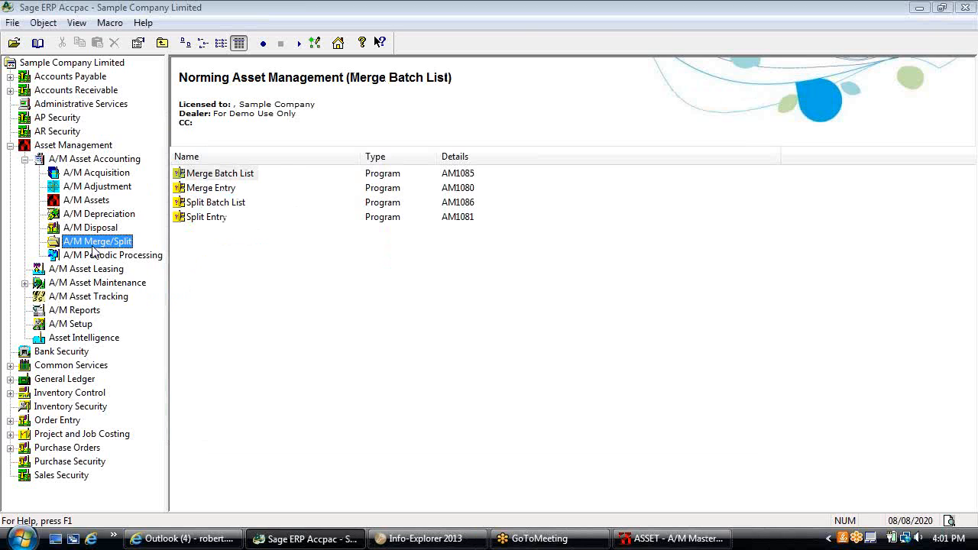
pyautogui.click(102, 257)
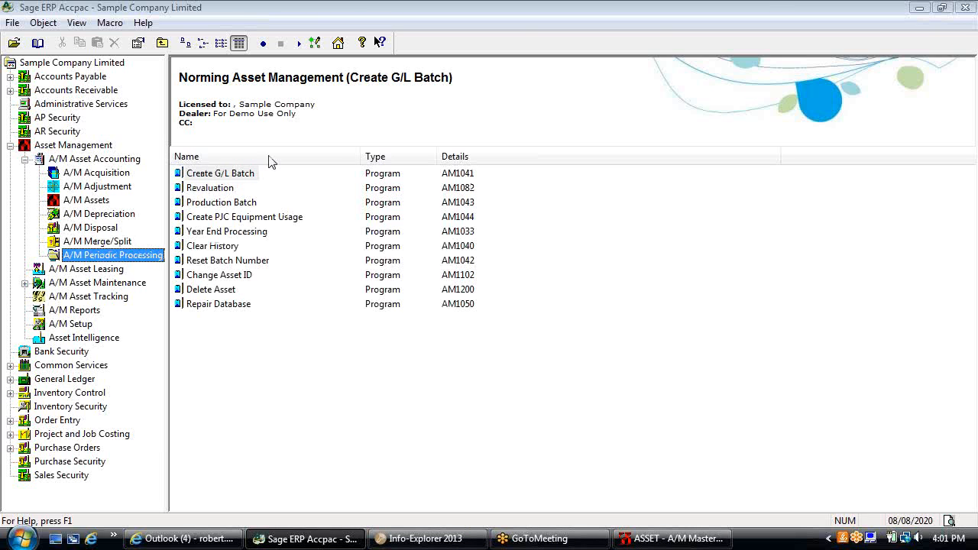
# Open Change Asset ID, inspect the original and current asset IDs on the Workshop Building line, and close the window
pyautogui.doubleClick(221, 275)
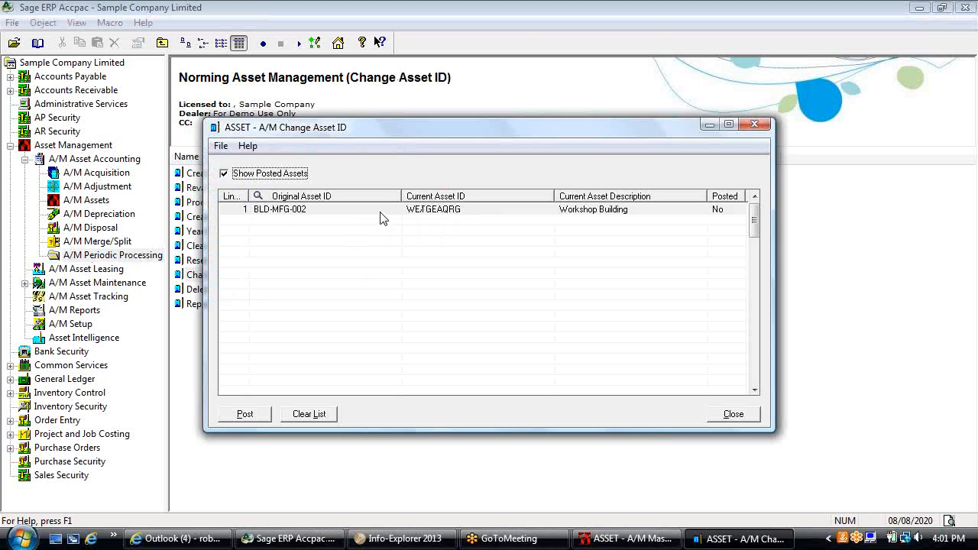
pyautogui.click(381, 214)
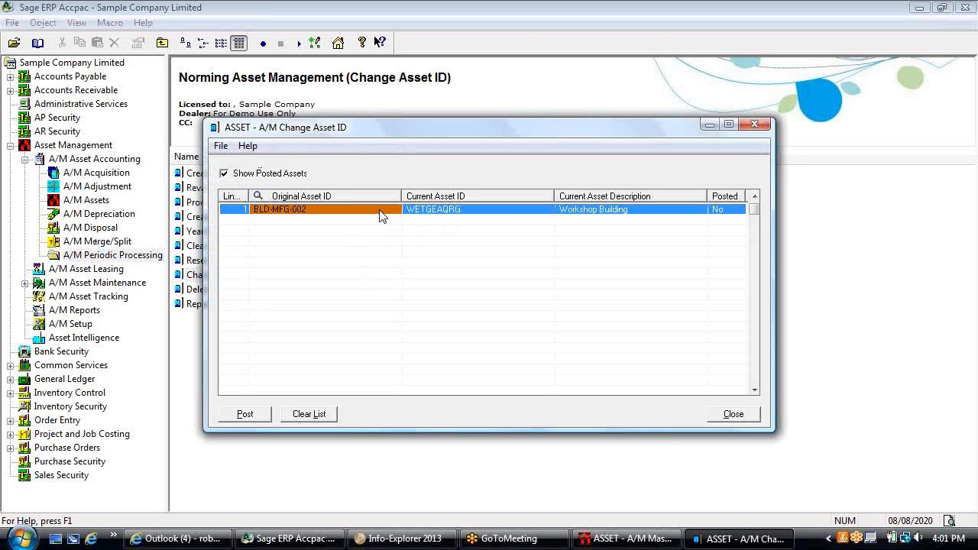
pyautogui.click(472, 213)
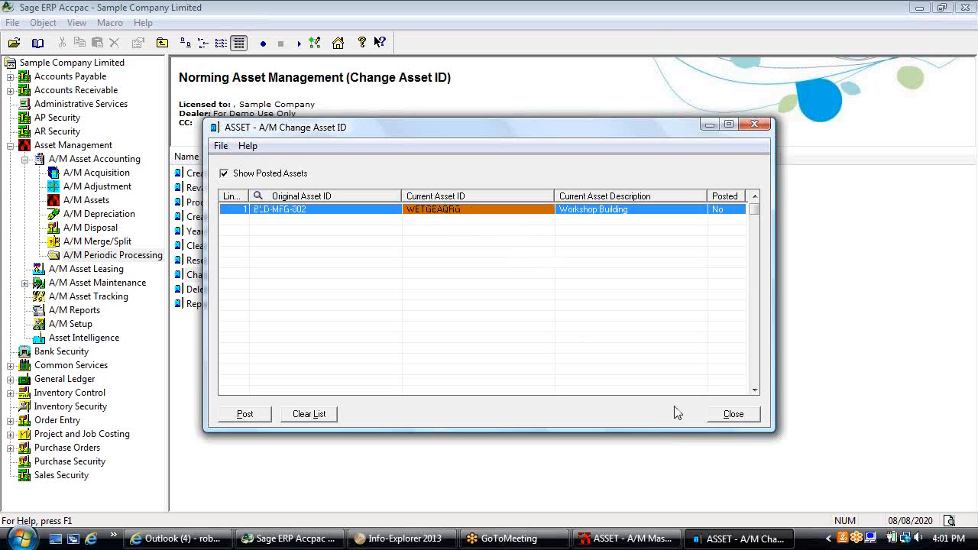
pyautogui.click(726, 417)
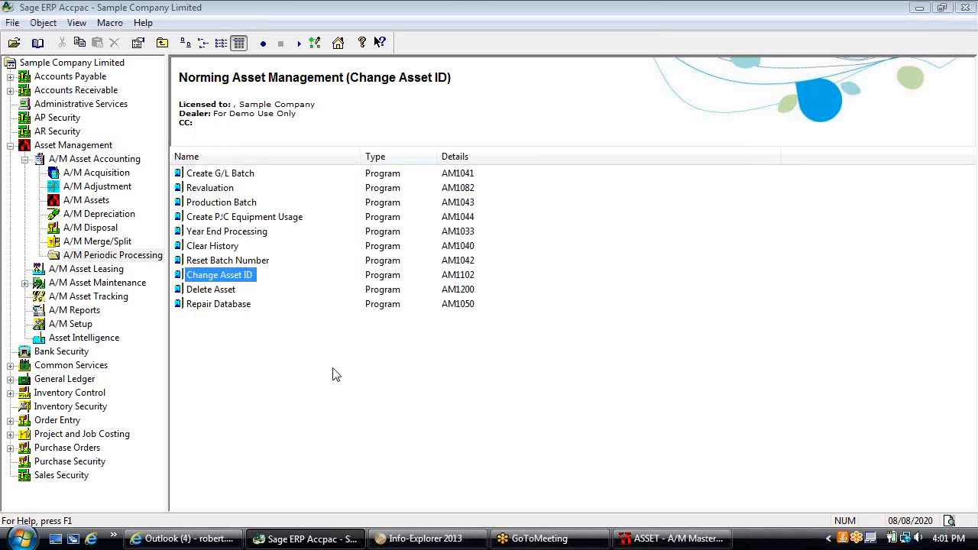
# Point out Year End Processing, then open the Revaluation program to view its asset revaluation batch and close it
pyautogui.click(210, 233)
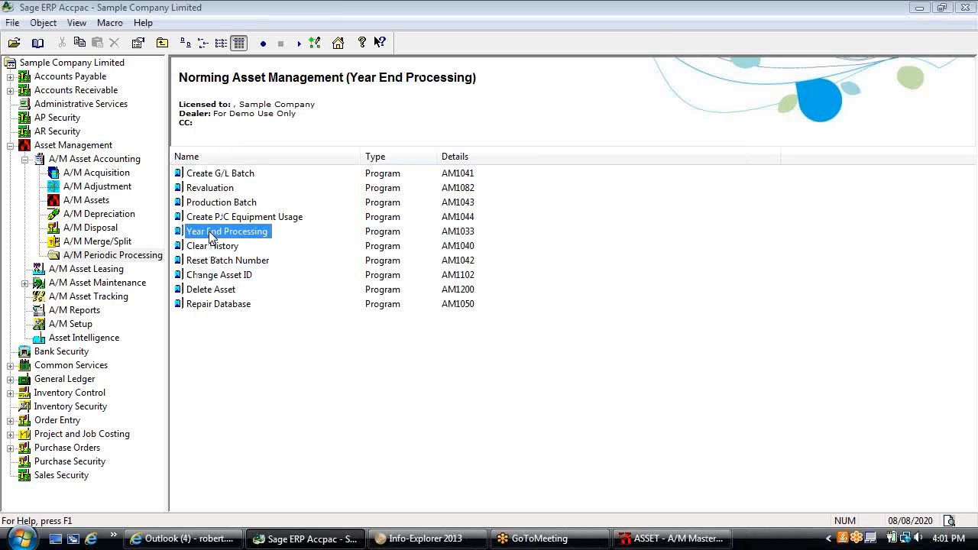
pyautogui.doubleClick(210, 191)
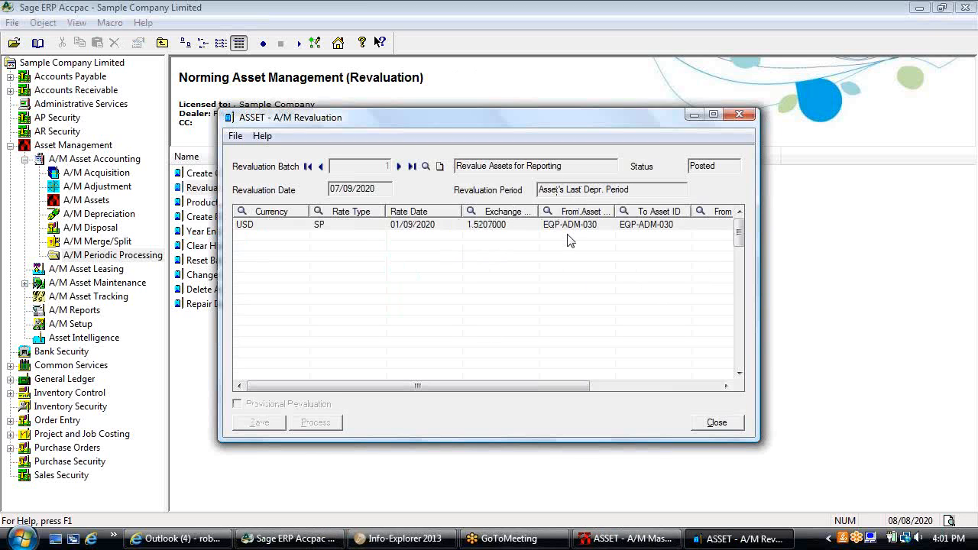
pyautogui.click(715, 423)
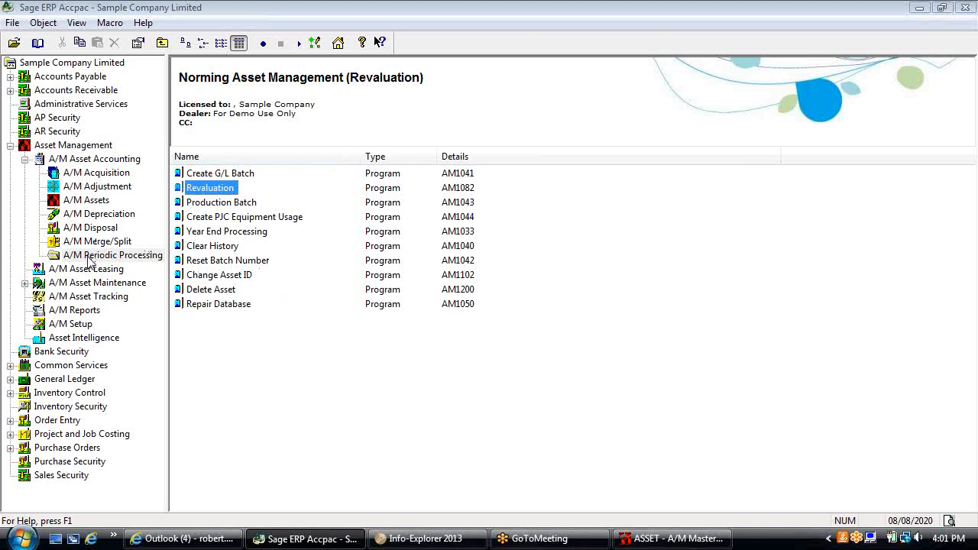
# Open the Asset Schedule report from the A/M Accounting Reports list under A/M Reports
pyautogui.click(81, 312)
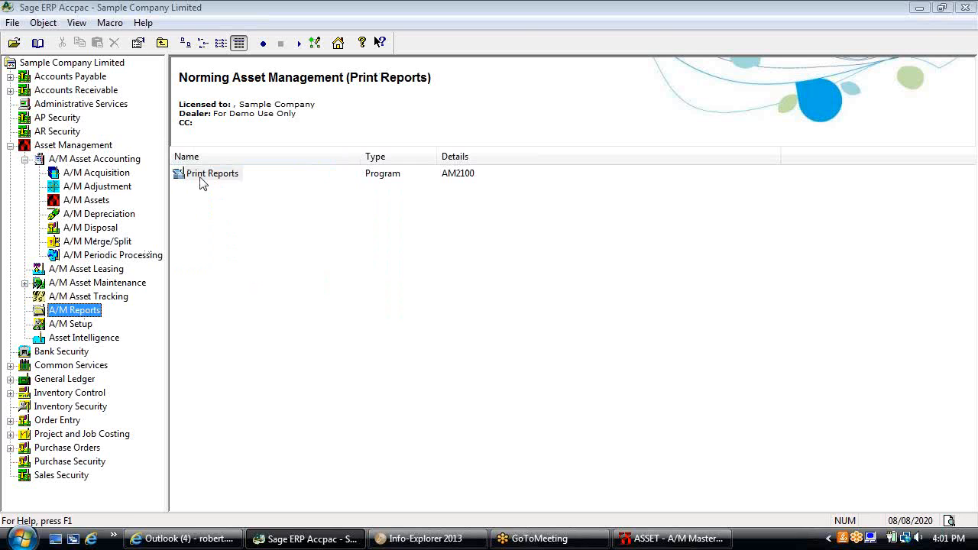
pyautogui.doubleClick(203, 178)
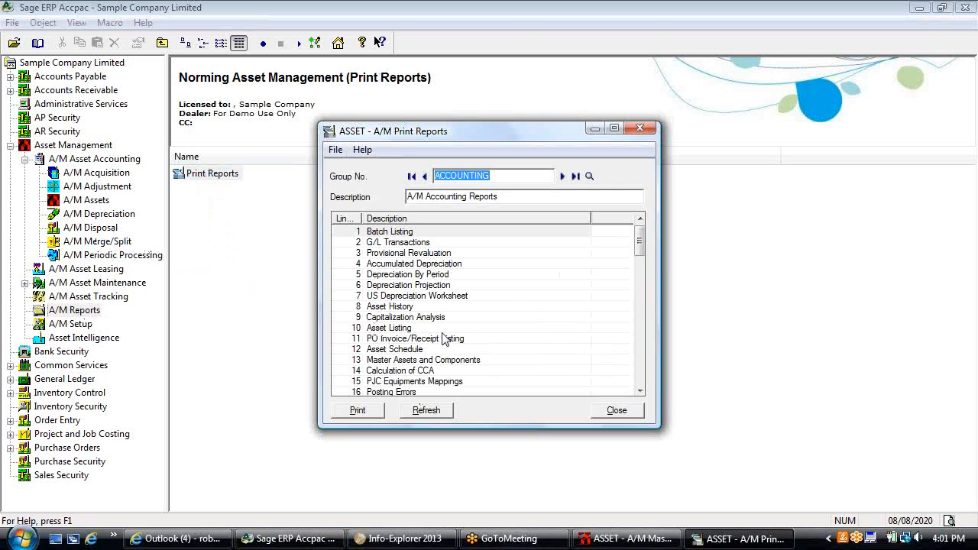
pyautogui.doubleClick(411, 354)
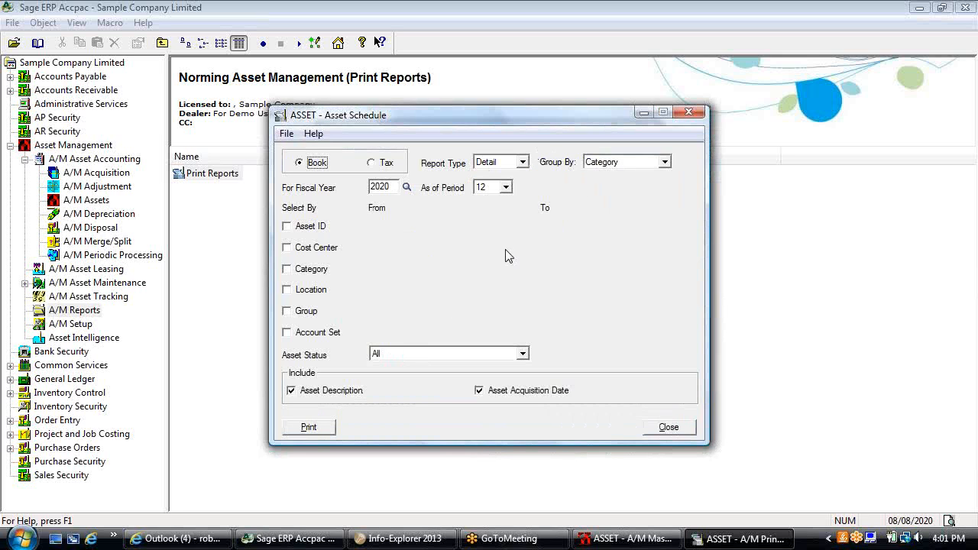
# Set the Asset Schedule to a Summary report grouped by Account Set and generate its print preview
pyautogui.click(525, 162)
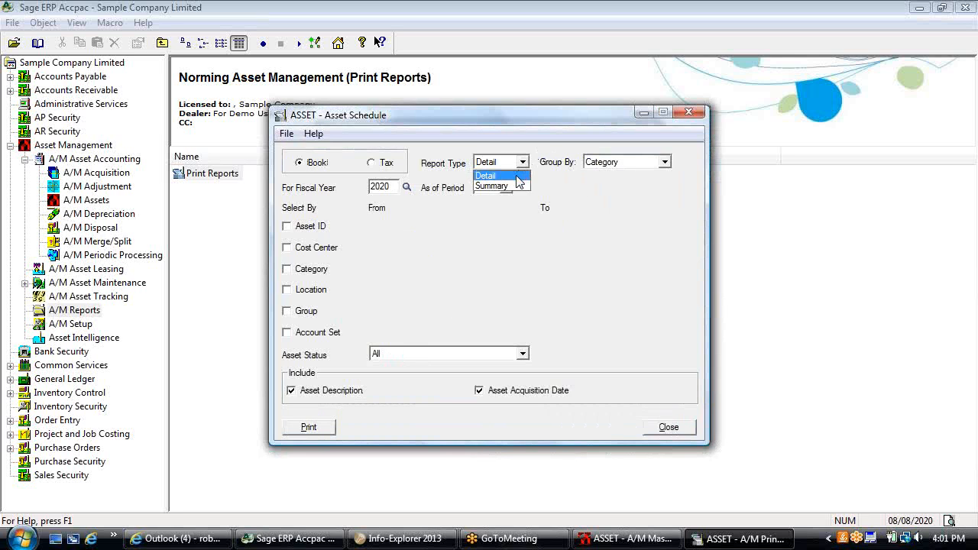
pyautogui.click(505, 185)
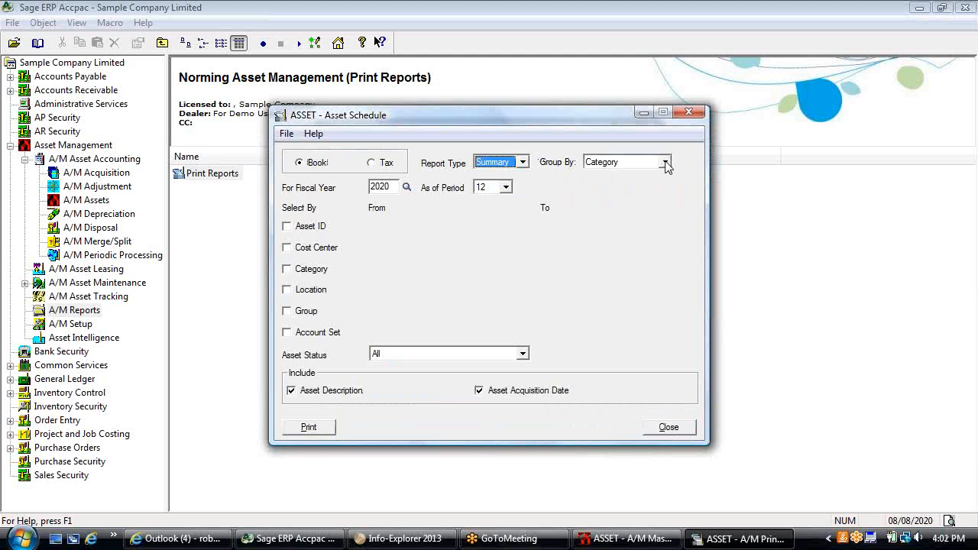
pyautogui.click(665, 163)
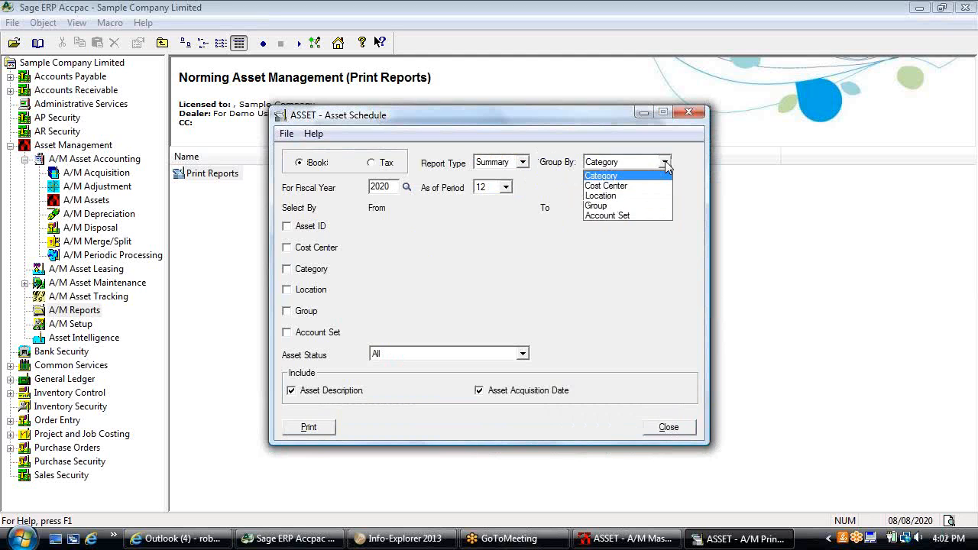
pyautogui.click(636, 216)
pyautogui.click(313, 425)
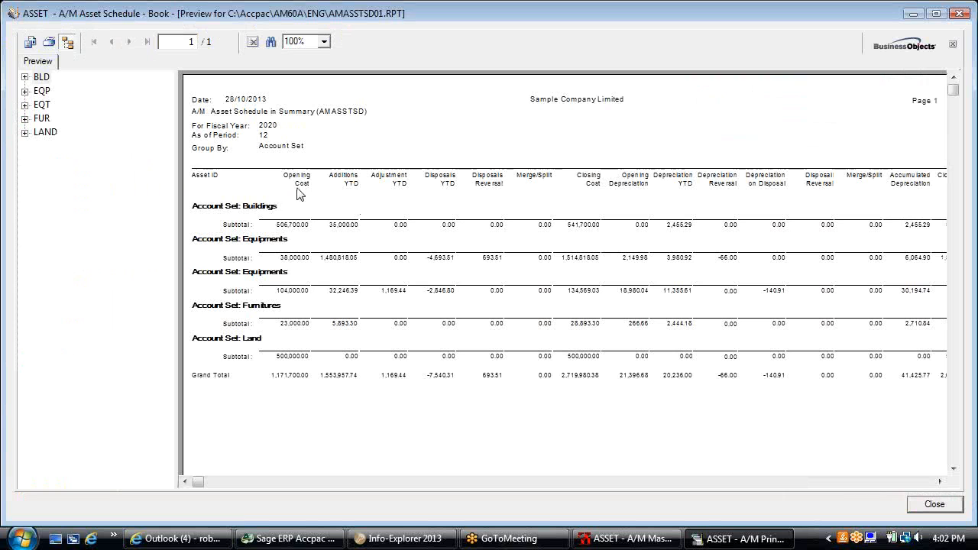
# Examine the Asset Schedule columns from opening cost, additions, adjustments and disposals through to accumulated depreciation and closing book value
pyautogui.click(301, 188)
pyautogui.click(347, 180)
pyautogui.click(389, 180)
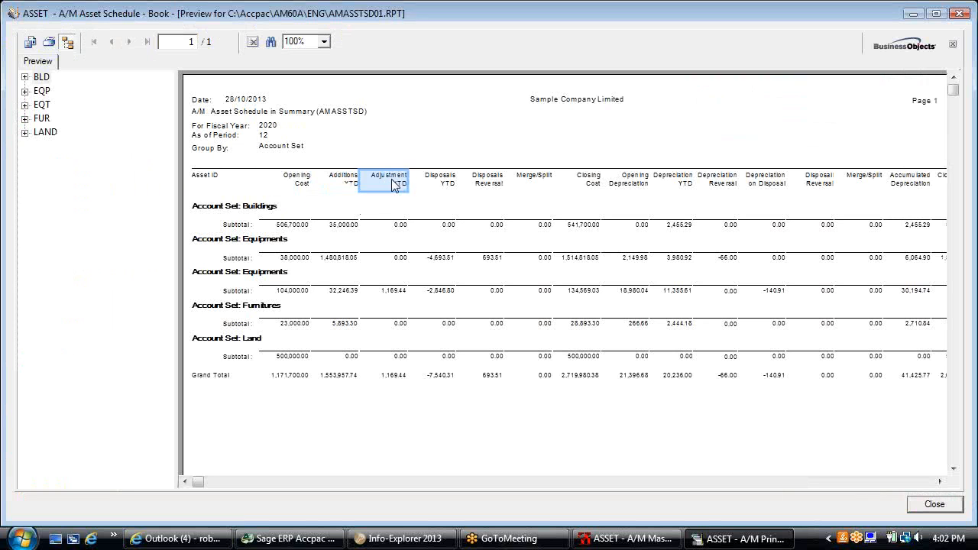
pyautogui.click(442, 189)
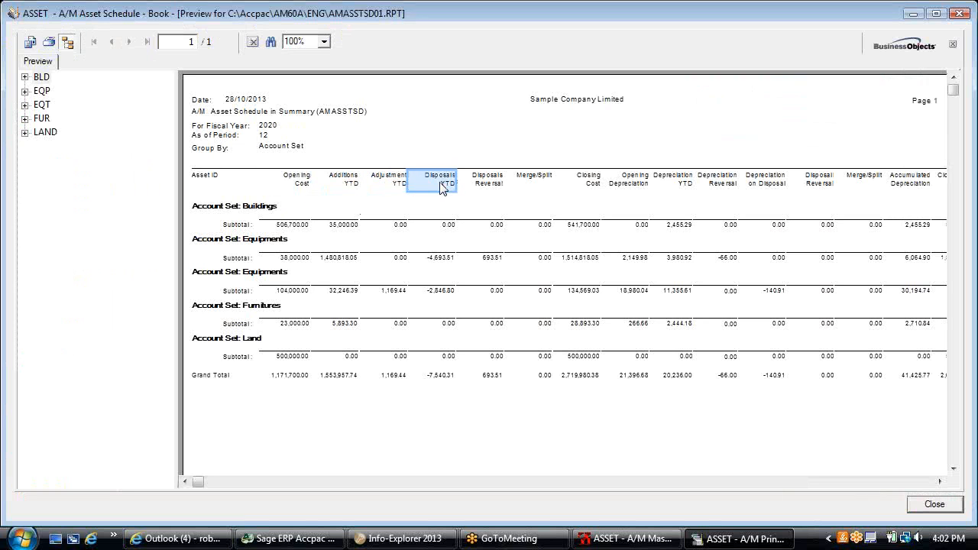
pyautogui.click(589, 184)
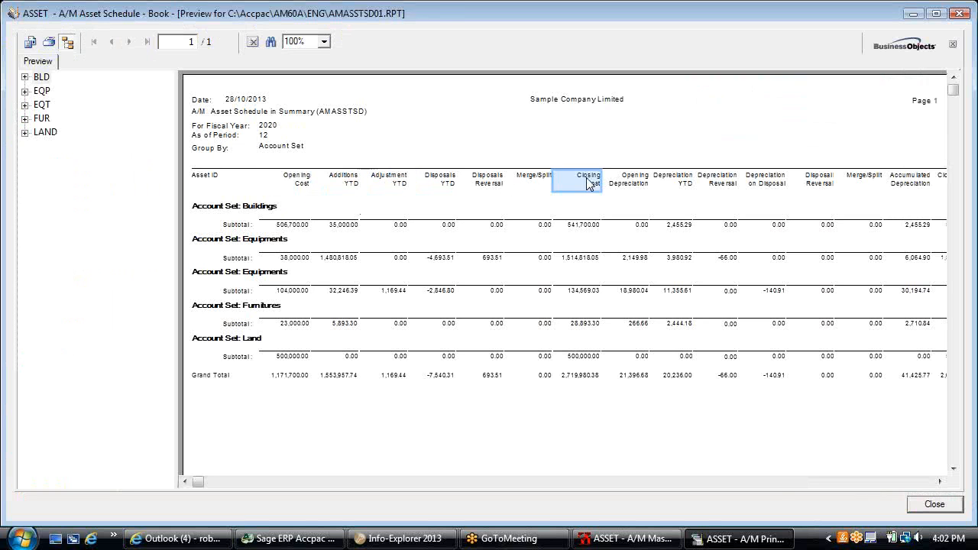
pyautogui.click(582, 483)
pyautogui.click(577, 185)
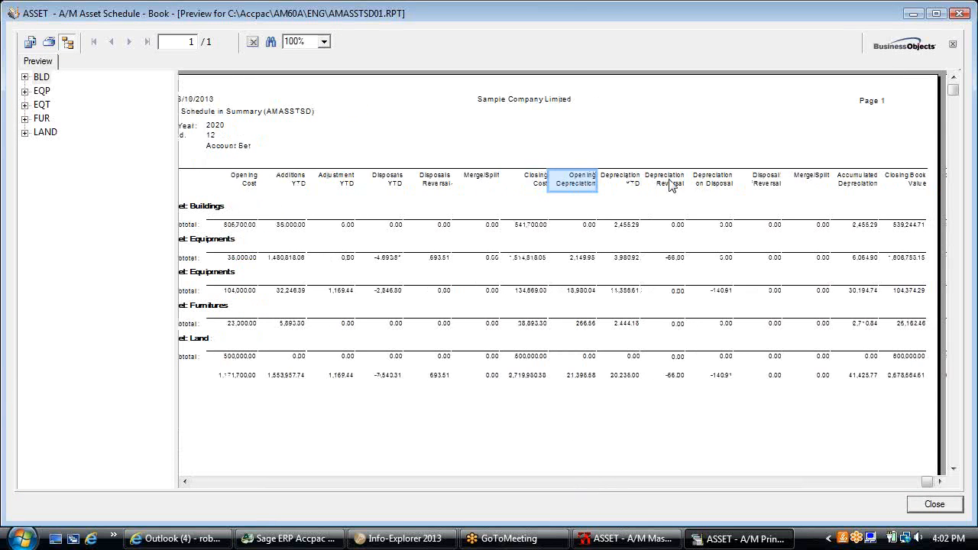
pyautogui.click(857, 182)
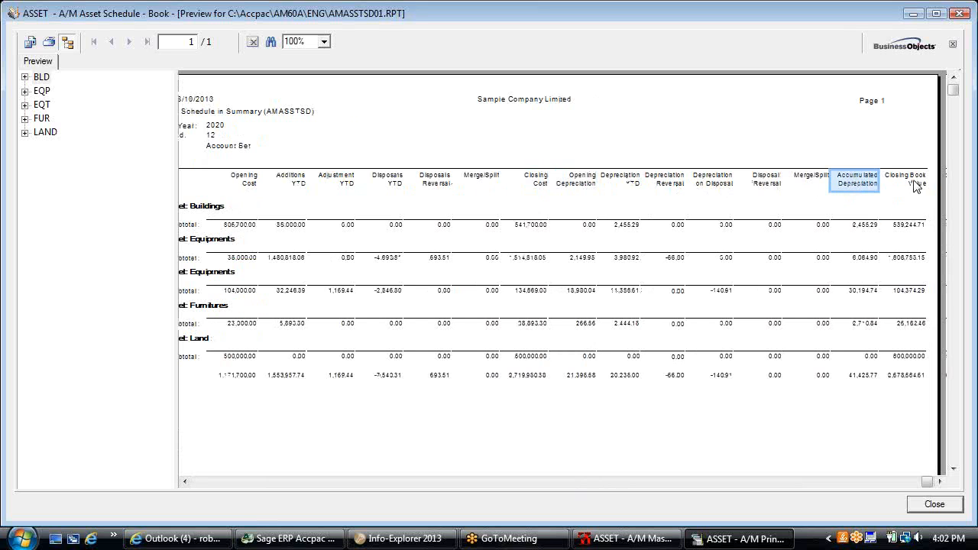
pyautogui.click(917, 186)
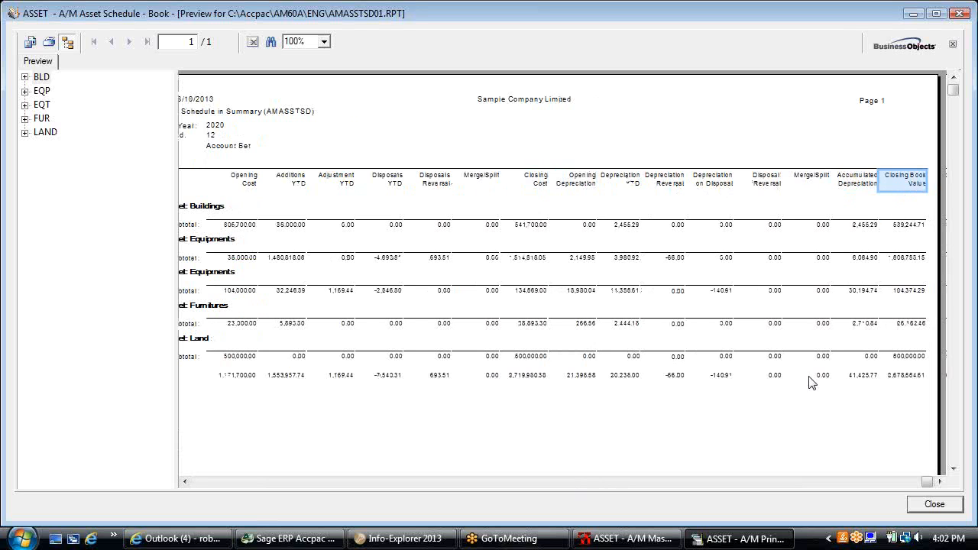
pyautogui.click(399, 482)
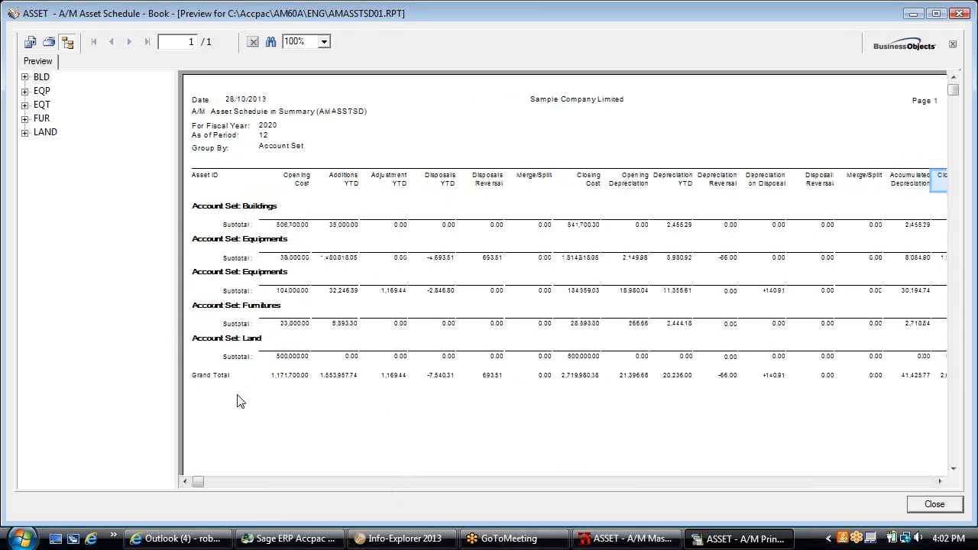
# Close the summary preview and generate the Asset Schedule preview again as a Detail report grouped by Category
pyautogui.click(934, 503)
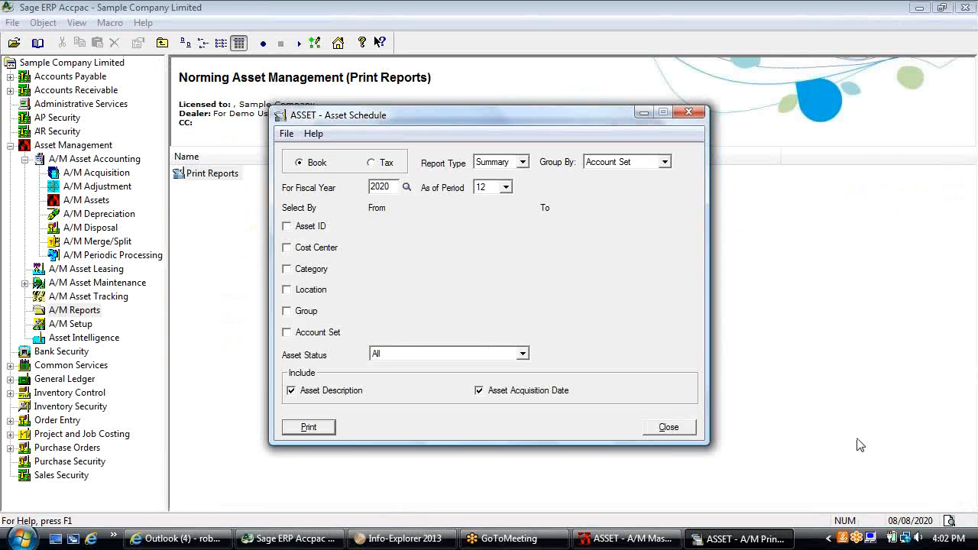
pyautogui.click(522, 162)
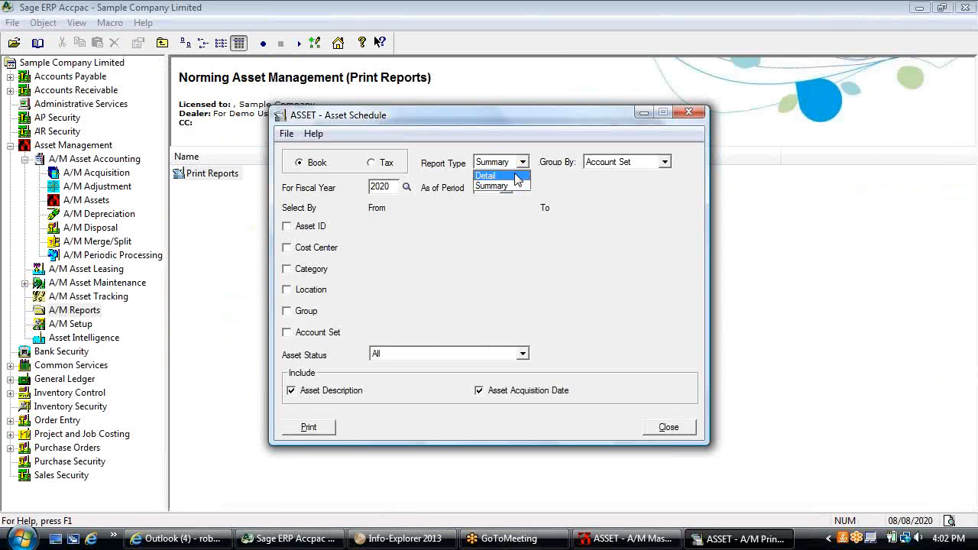
pyautogui.click(517, 177)
pyautogui.click(665, 162)
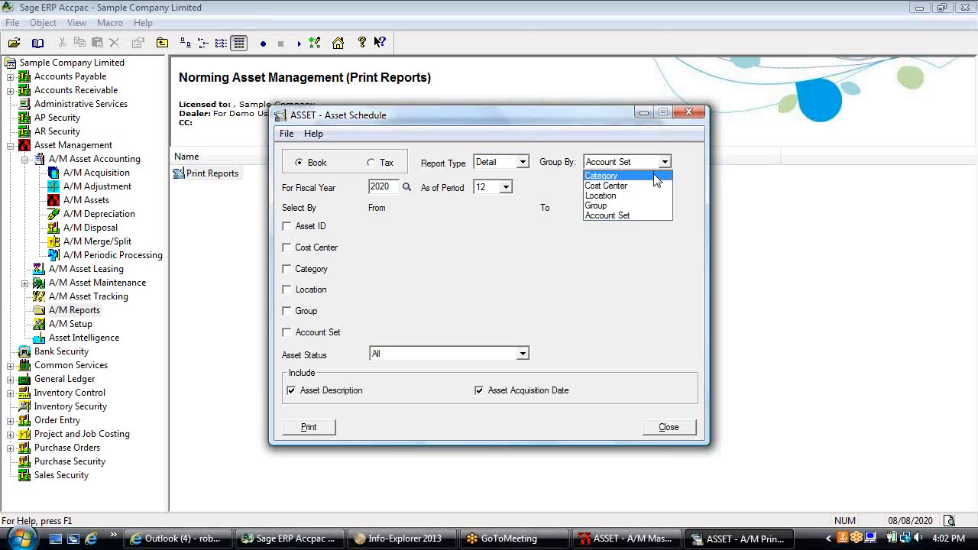
pyautogui.click(655, 177)
pyautogui.click(307, 426)
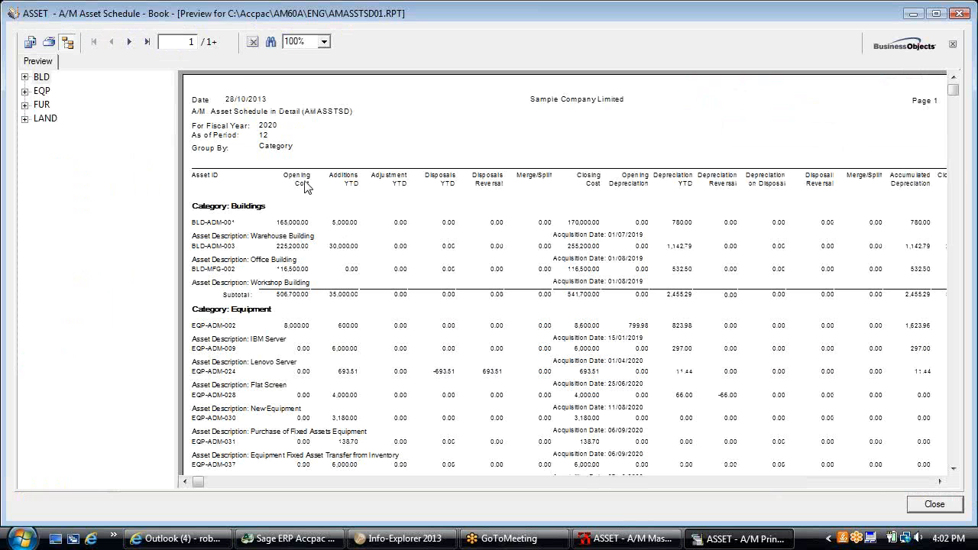
# Examine the detailed Asset Schedule's cost, depreciation and closing value columns, along with each asset's description and acquisition date
pyautogui.click(307, 185)
pyautogui.click(589, 190)
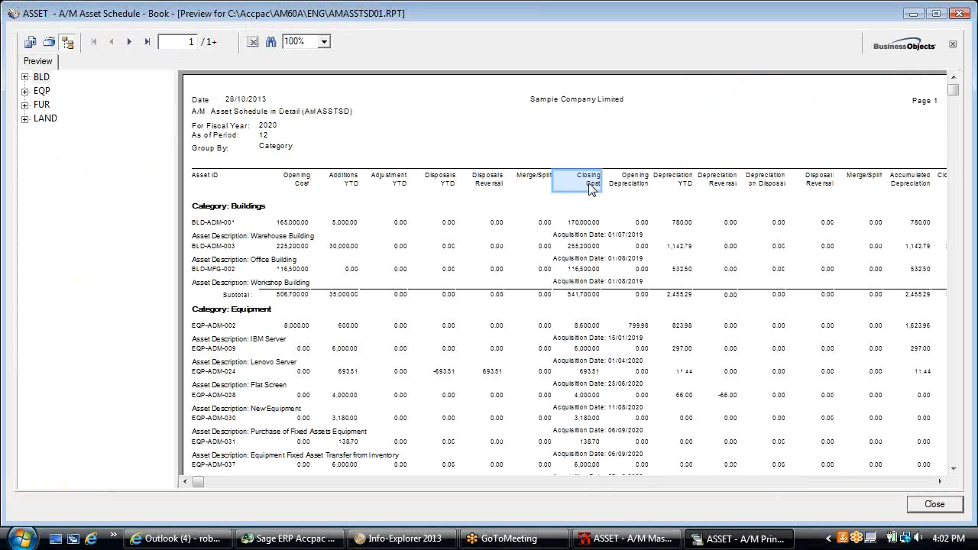
pyautogui.click(618, 191)
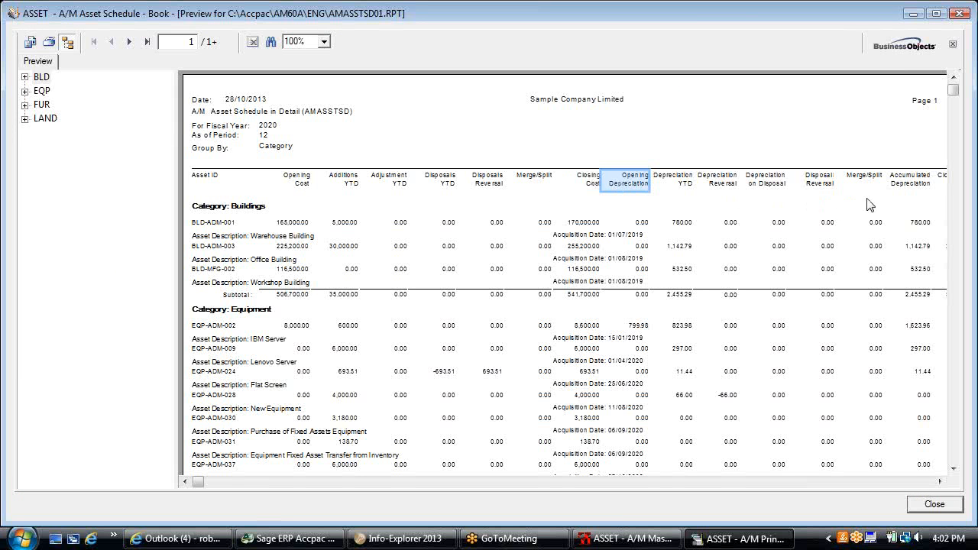
pyautogui.click(903, 192)
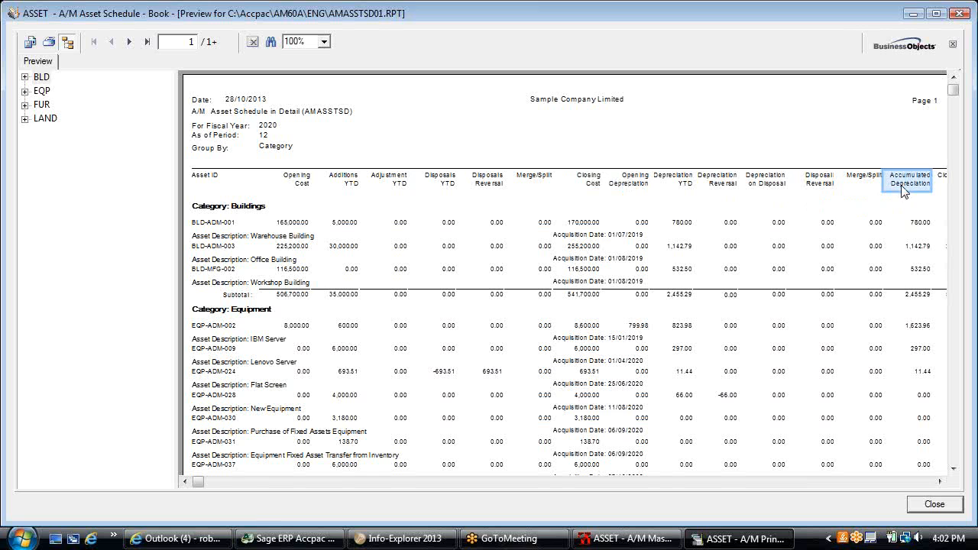
pyautogui.click(941, 185)
pyautogui.click(243, 237)
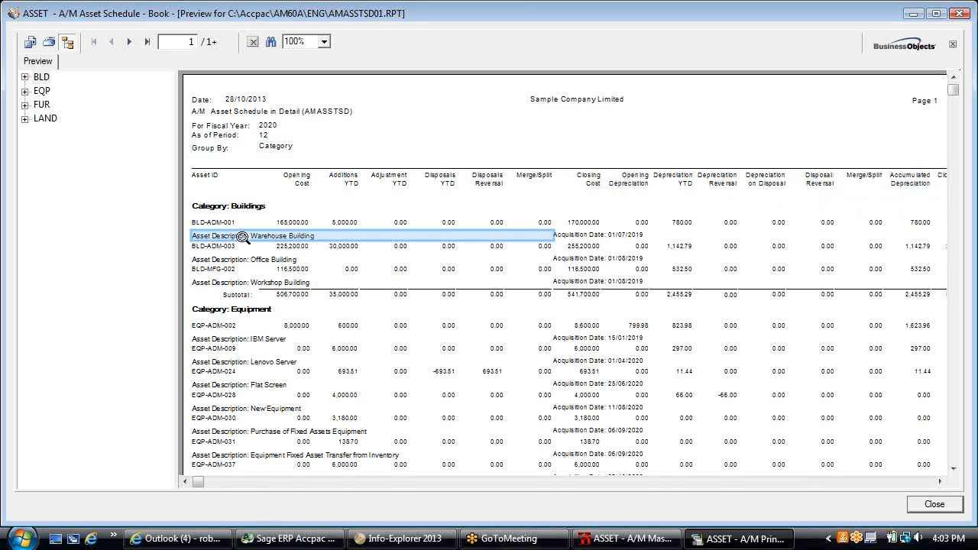
pyautogui.click(566, 236)
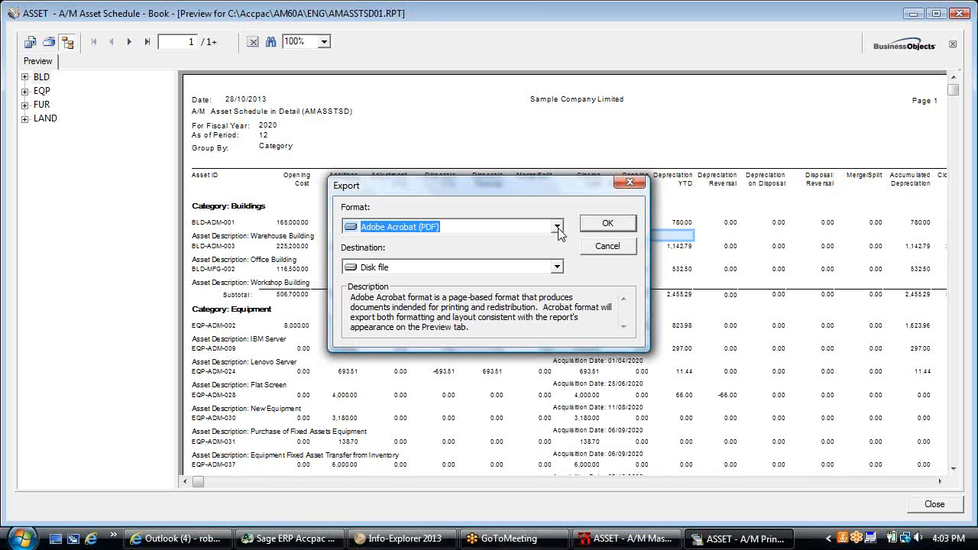
# Review the export formats offered for the report, cancel the export, and close the Asset Schedule preview and its settings window
pyautogui.click(558, 227)
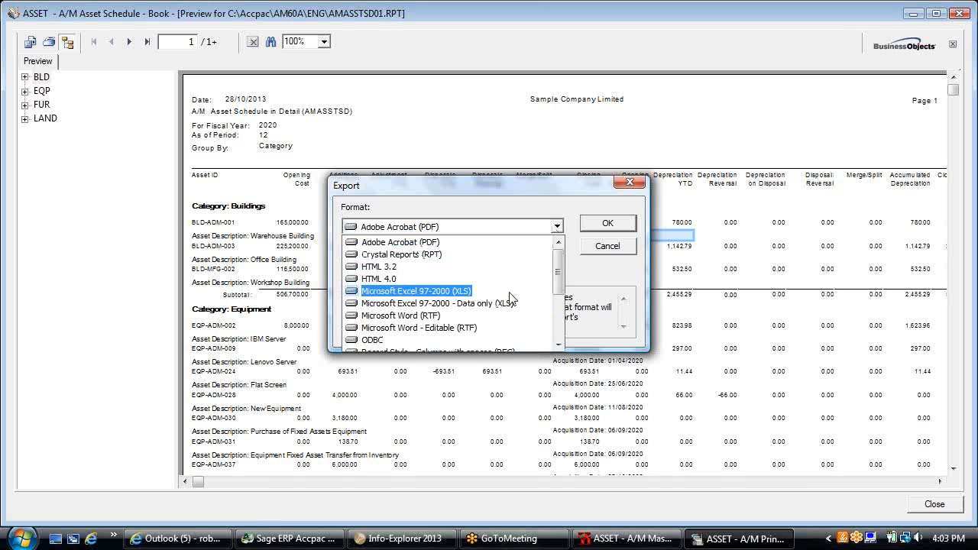
pyautogui.click(558, 344)
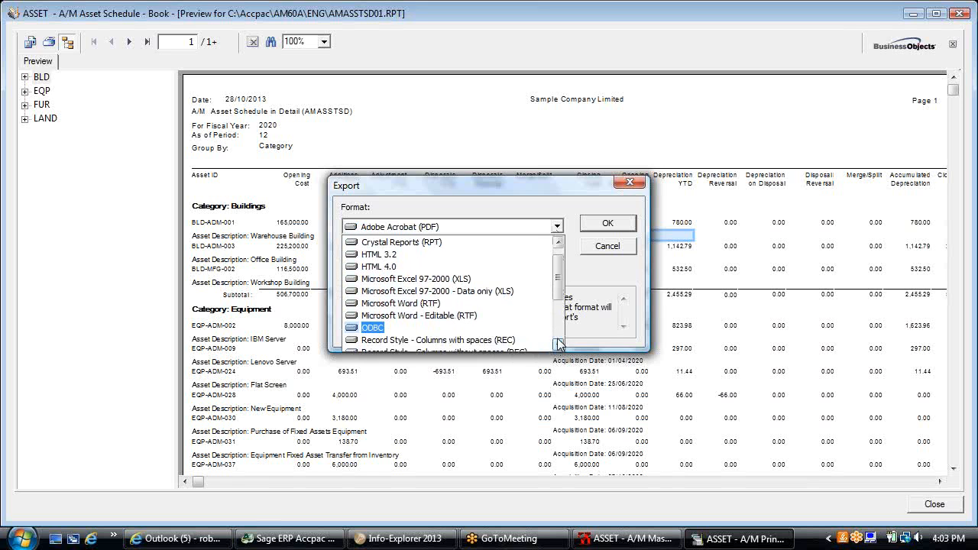
pyautogui.click(601, 257)
pyautogui.click(606, 246)
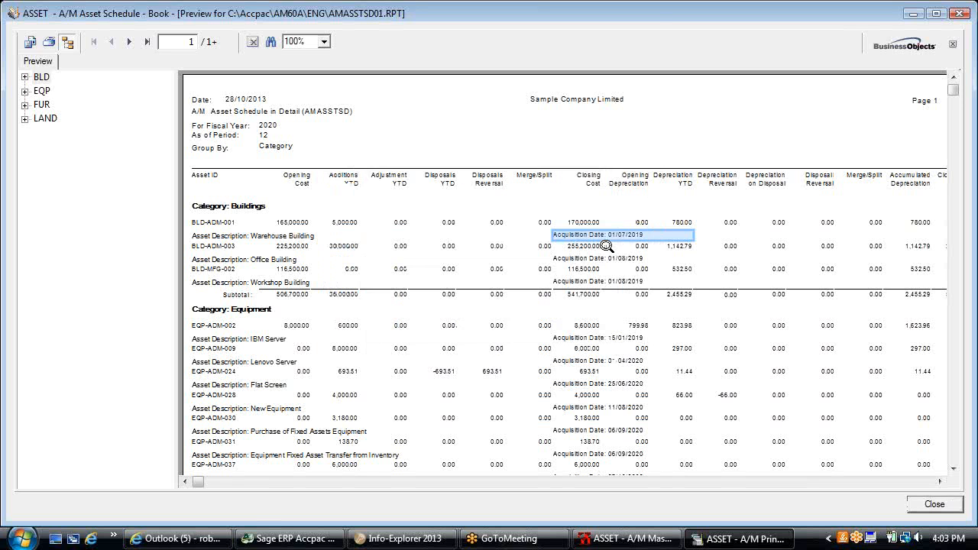
pyautogui.click(931, 505)
pyautogui.click(664, 428)
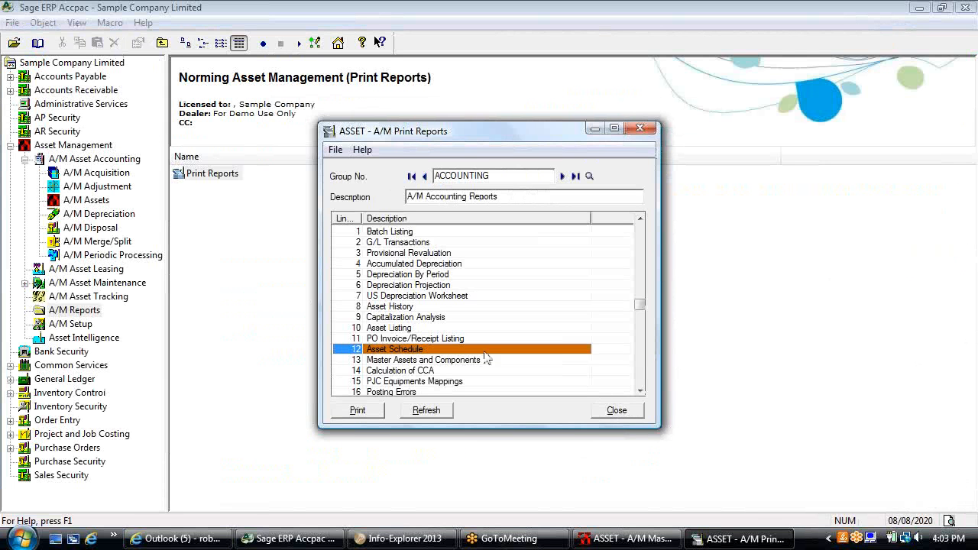
# Open the Asset Listing report, sort it by Location and then by Category, and generate its print preview
pyautogui.doubleClick(415, 329)
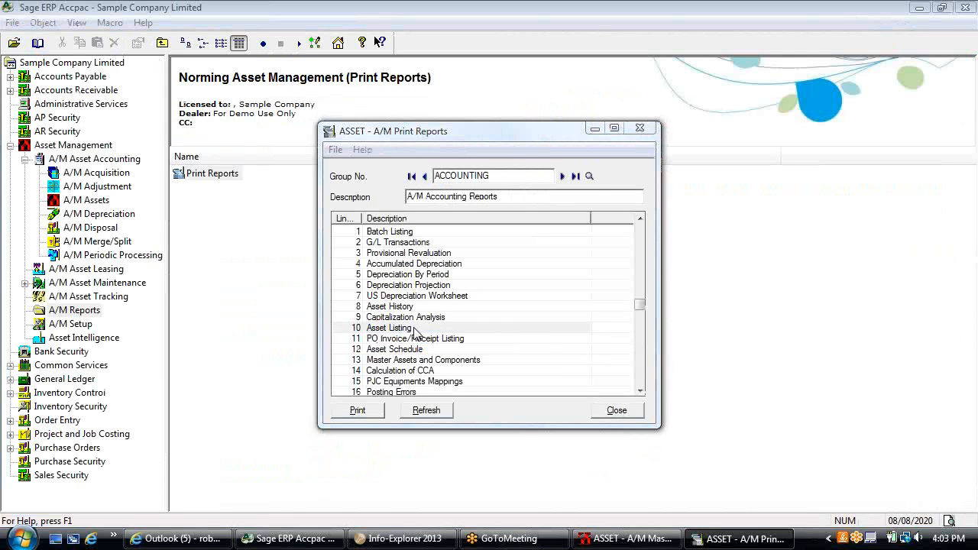
pyautogui.click(325, 231)
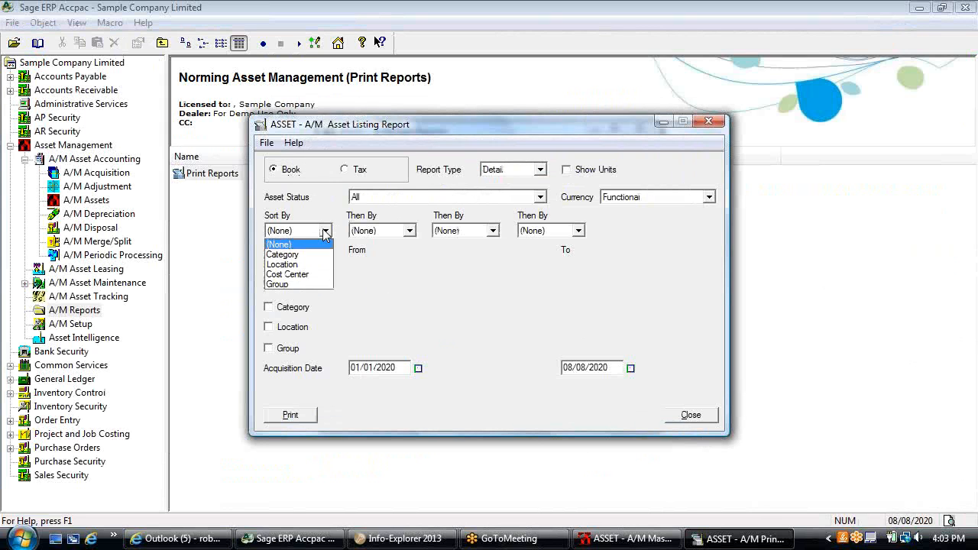
pyautogui.click(309, 264)
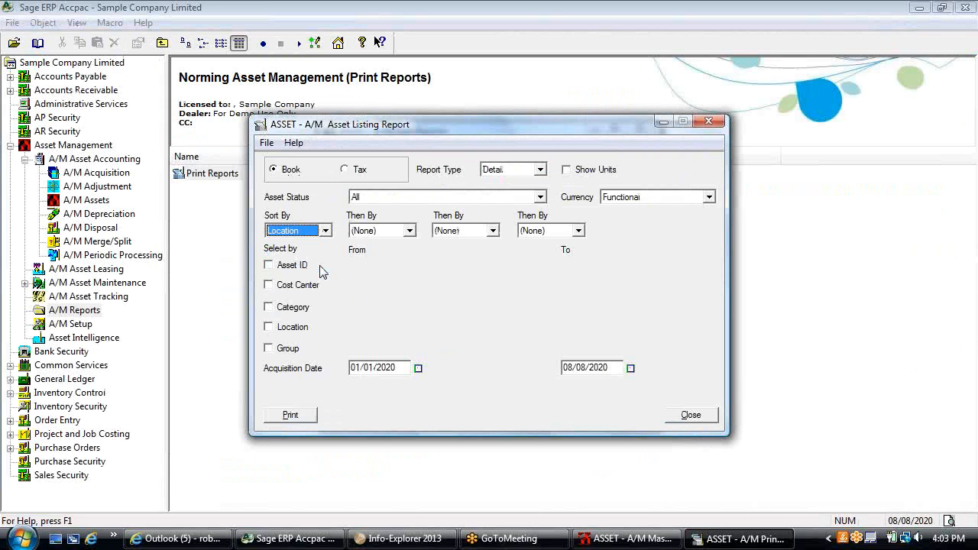
pyautogui.click(409, 231)
pyautogui.click(402, 253)
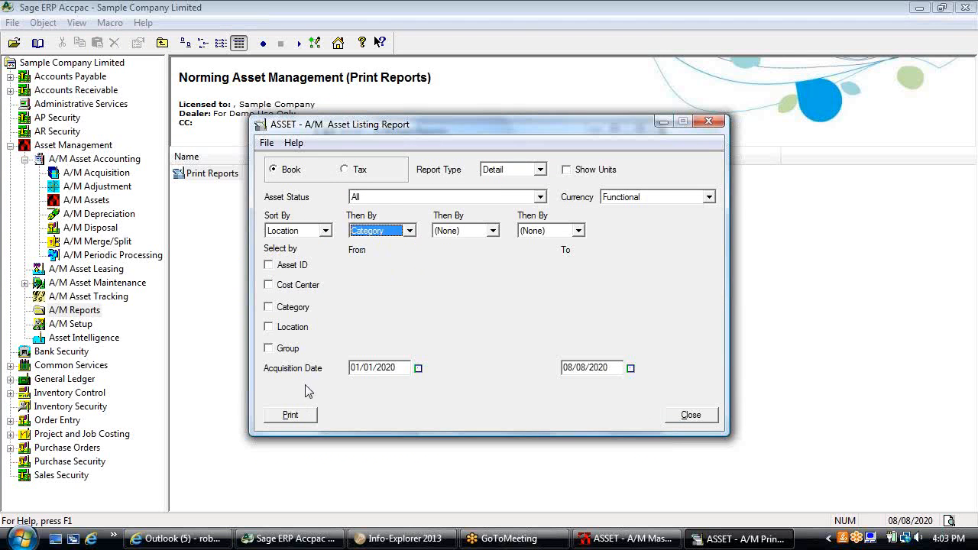
pyautogui.click(298, 417)
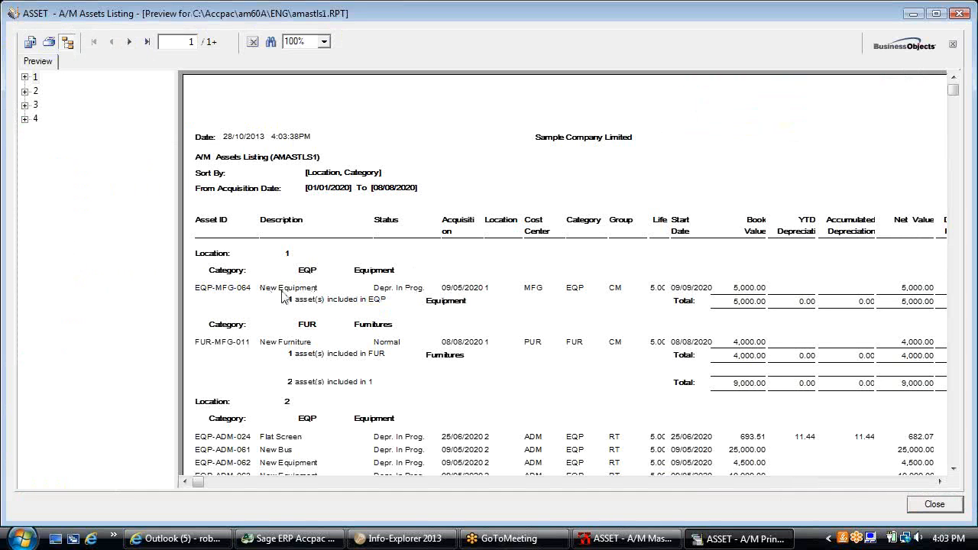
# Examine the listing's location and category grouping, and asset EQP-MFG-064's acquisition date, book value and net value
pyautogui.click(218, 253)
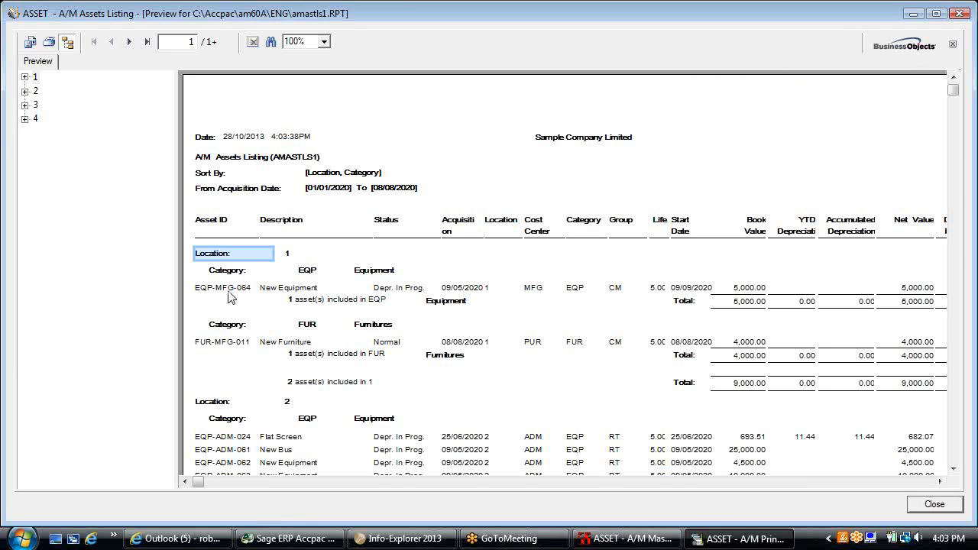
pyautogui.click(232, 271)
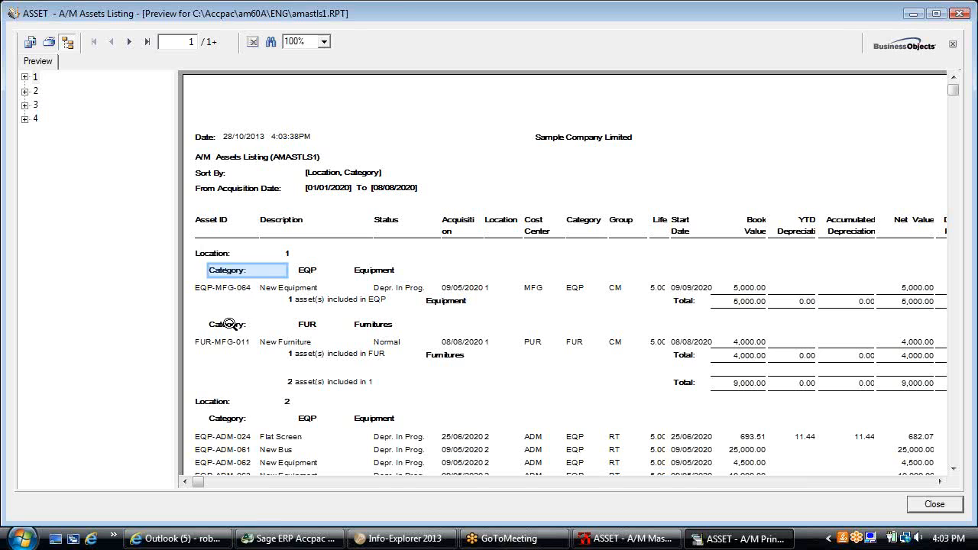
pyautogui.click(229, 324)
pyautogui.click(253, 291)
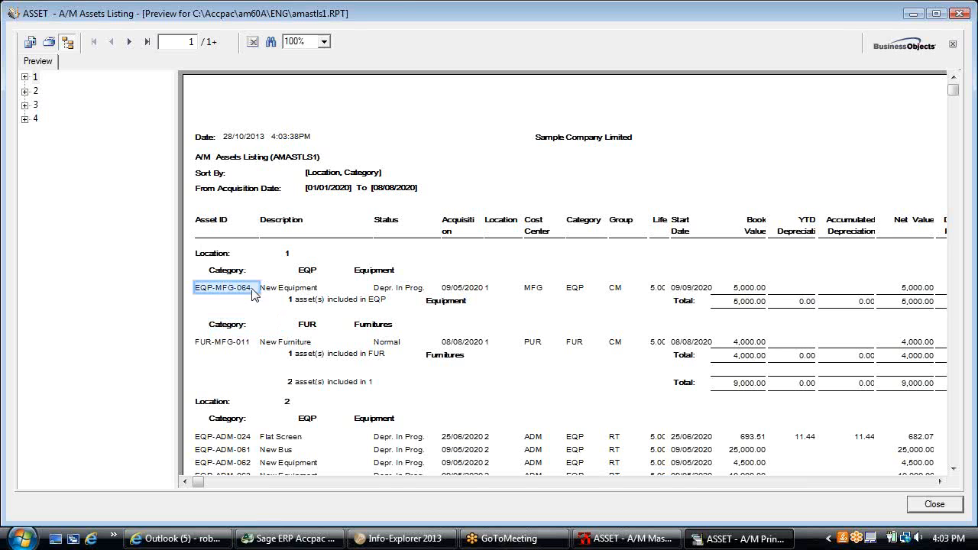
pyautogui.click(474, 294)
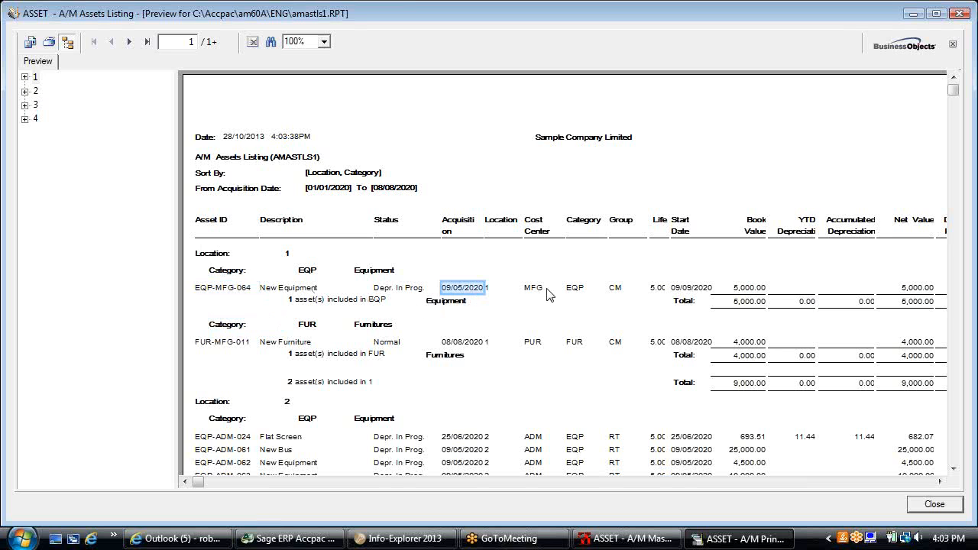
pyautogui.click(740, 299)
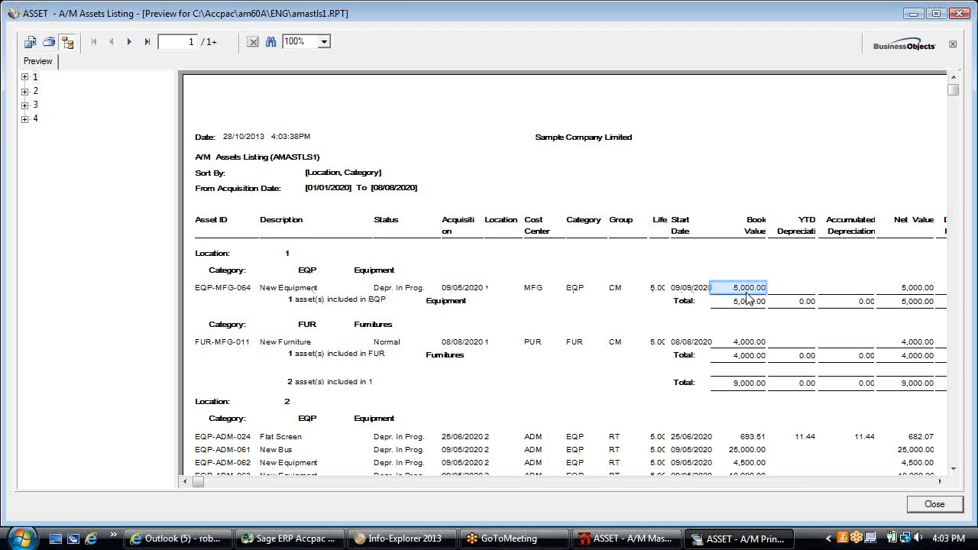
pyautogui.click(758, 481)
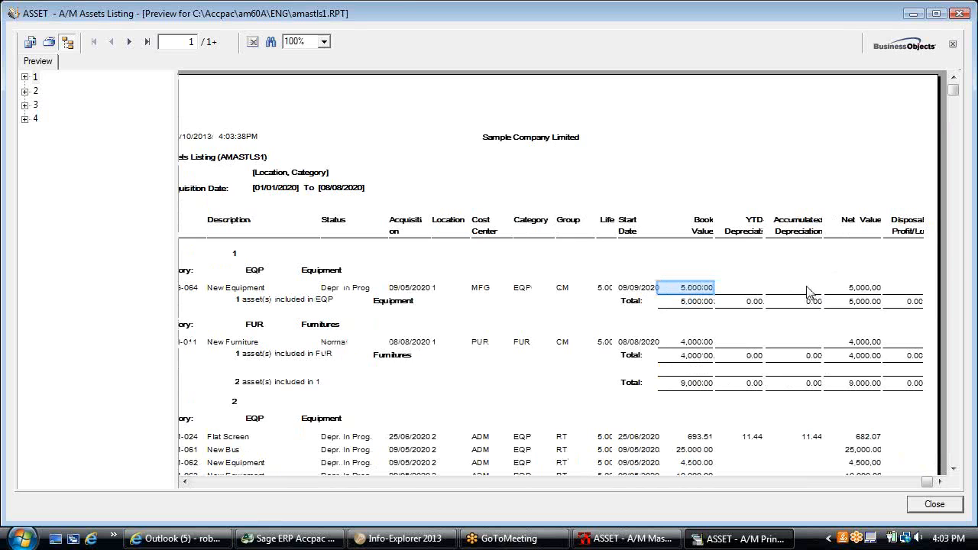
pyautogui.click(866, 288)
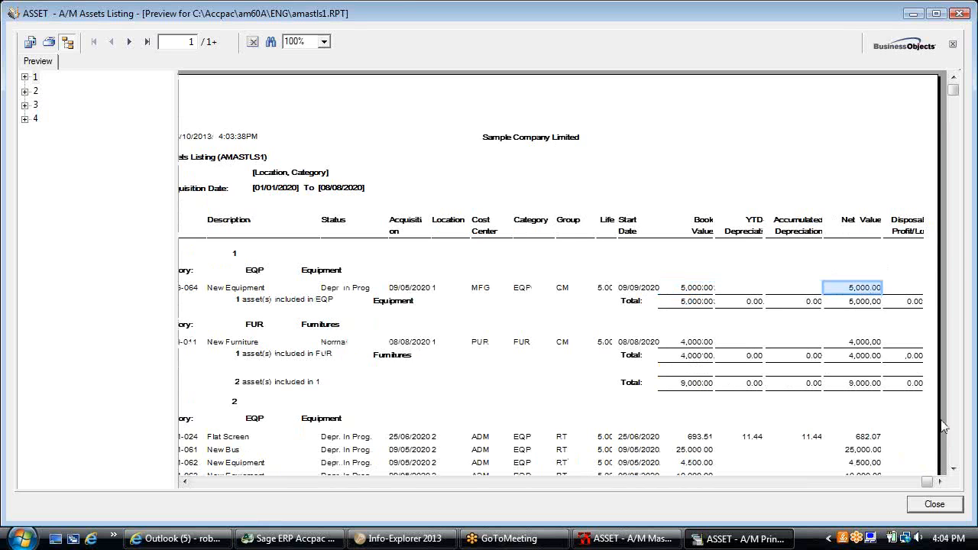
# Examine the disposed Electric Saw's status and disposal profit/loss on page 2 of the Asset Listing, and close the report
pyautogui.click(955, 445)
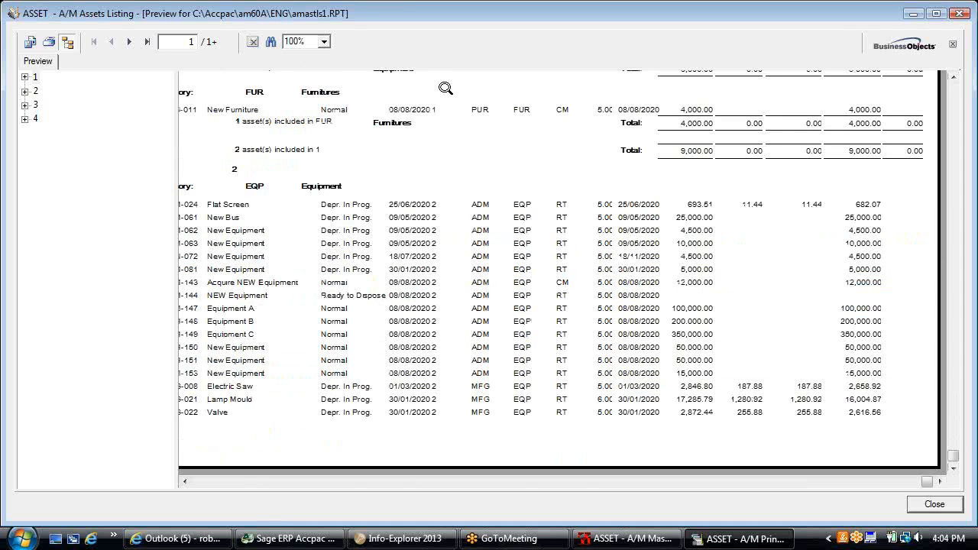
pyautogui.click(128, 41)
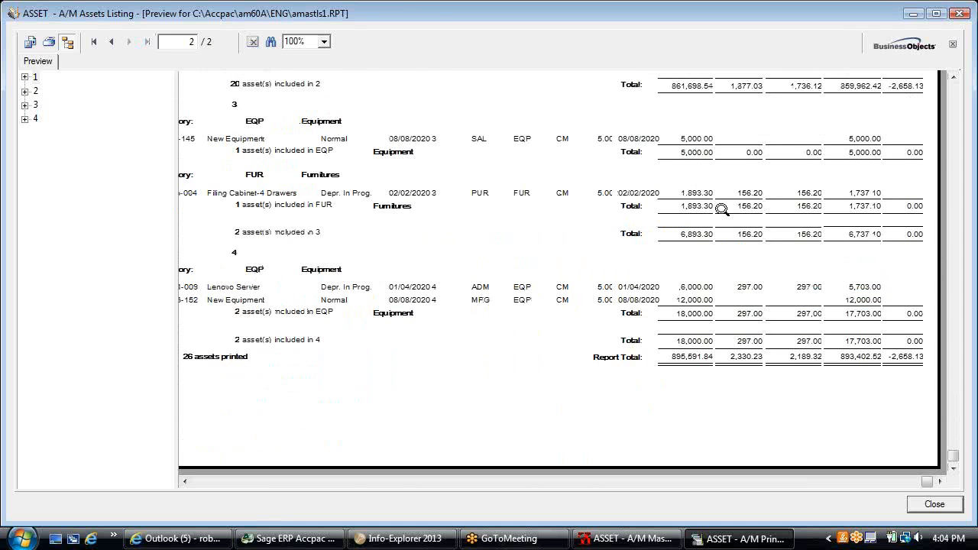
pyautogui.click(898, 87)
pyautogui.moveTo(954, 457); pyautogui.dragTo(950, 197)
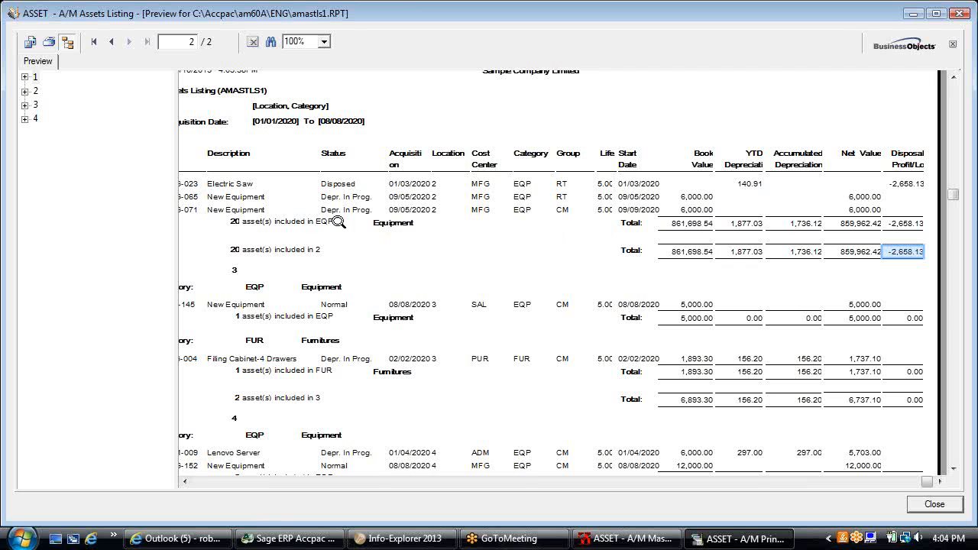
pyautogui.click(337, 184)
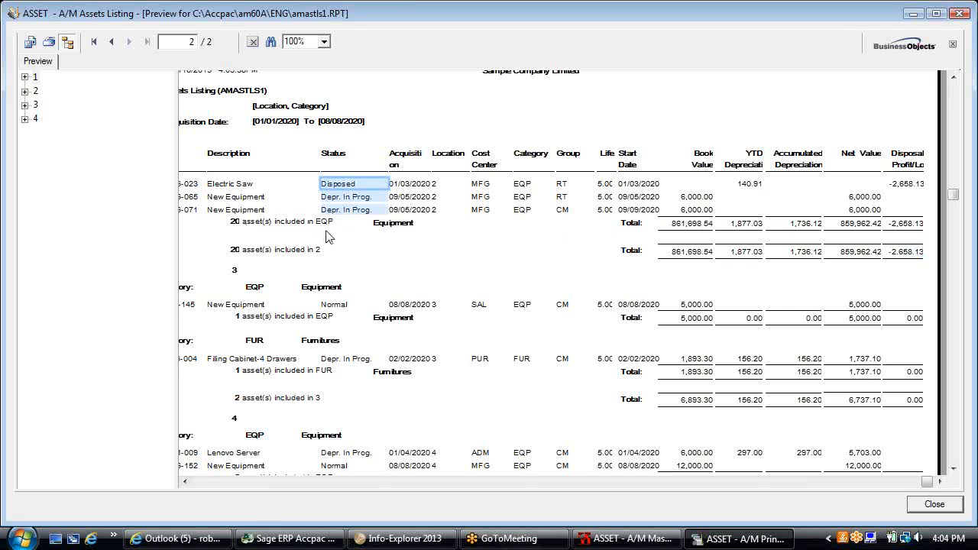
pyautogui.click(900, 188)
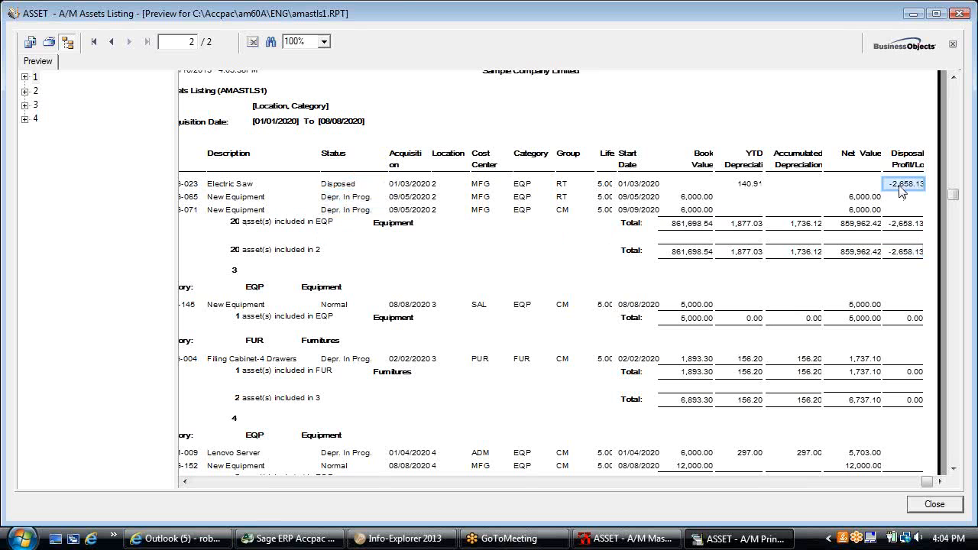
pyautogui.click(912, 506)
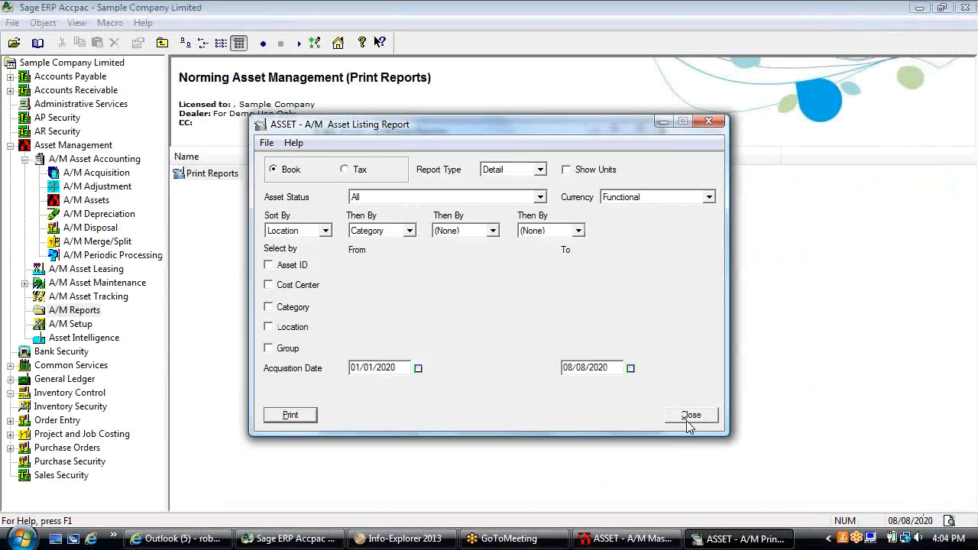
pyautogui.click(689, 416)
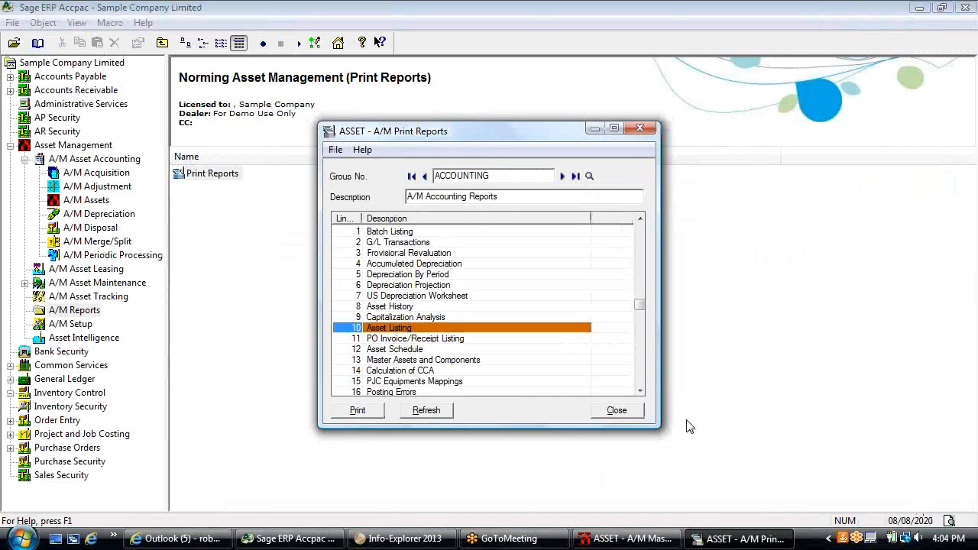
# Open the Asset History report, preview it for Acquisition transactions only, and close the preview and report window
pyautogui.doubleClick(391, 307)
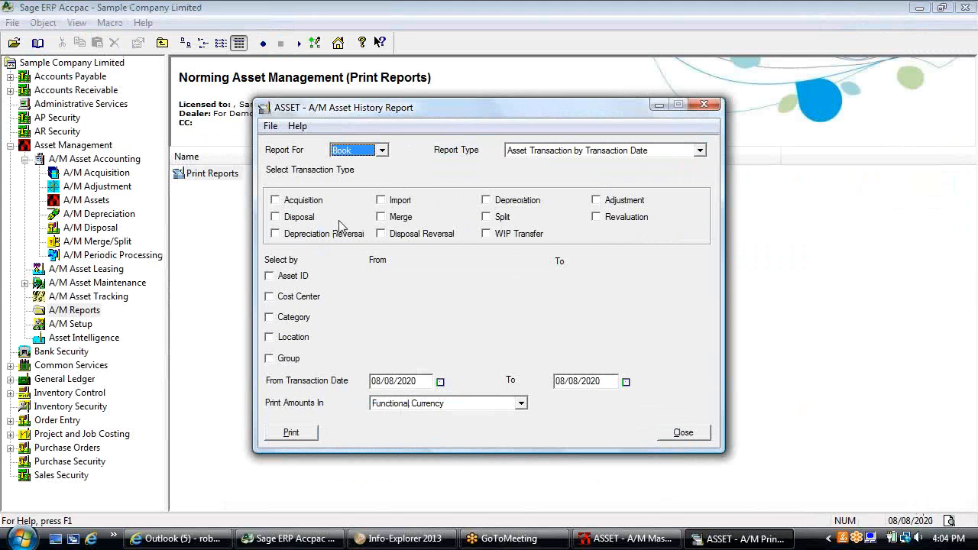
pyautogui.click(276, 200)
pyautogui.click(293, 432)
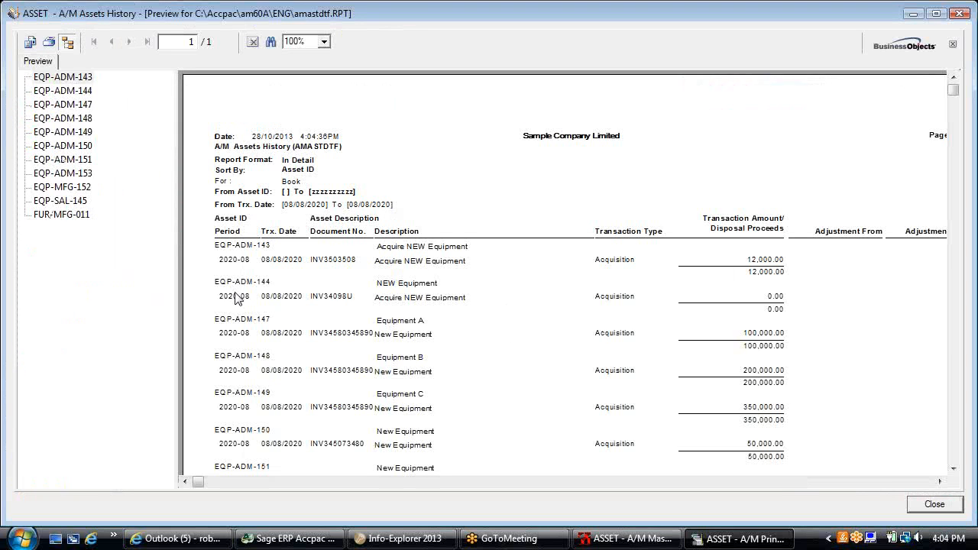
pyautogui.click(933, 504)
pyautogui.click(683, 434)
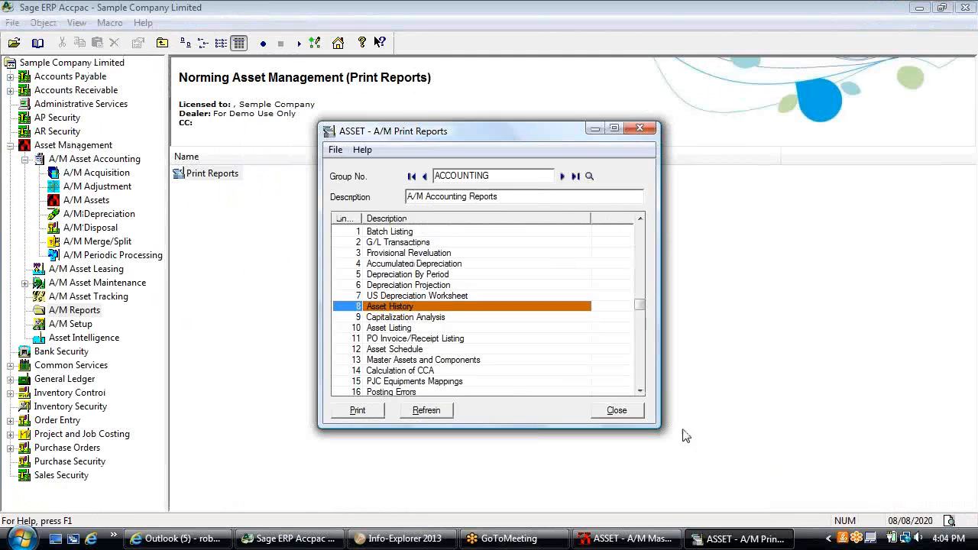
# Open the Capitalization Analysis report and generate its print preview with the code range ending at ZZZZZZZZ
pyautogui.doubleClick(428, 318)
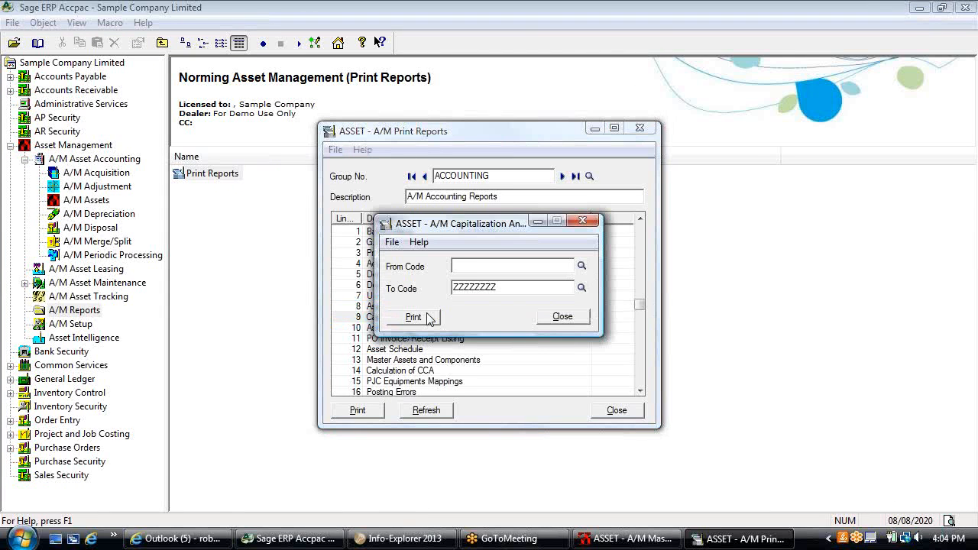
pyautogui.click(427, 316)
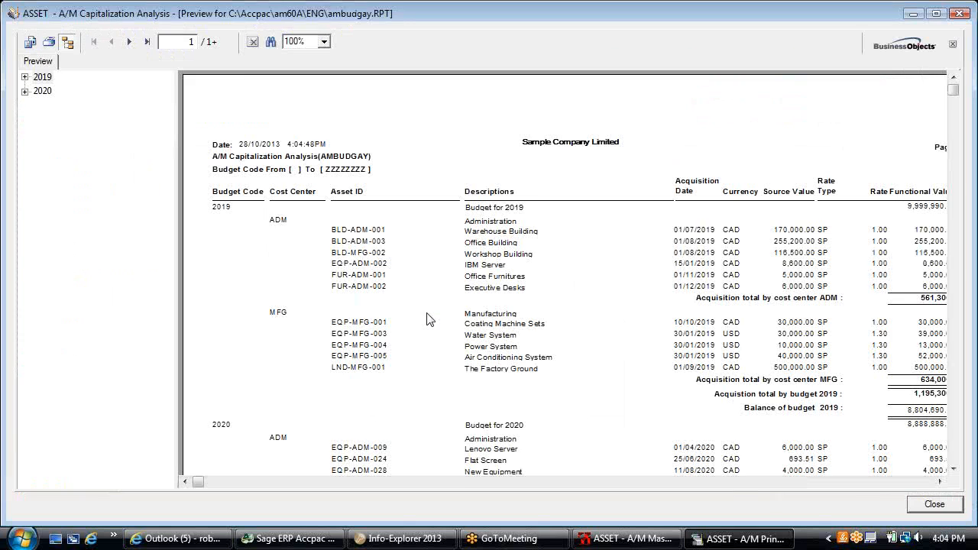
pyautogui.click(741, 482)
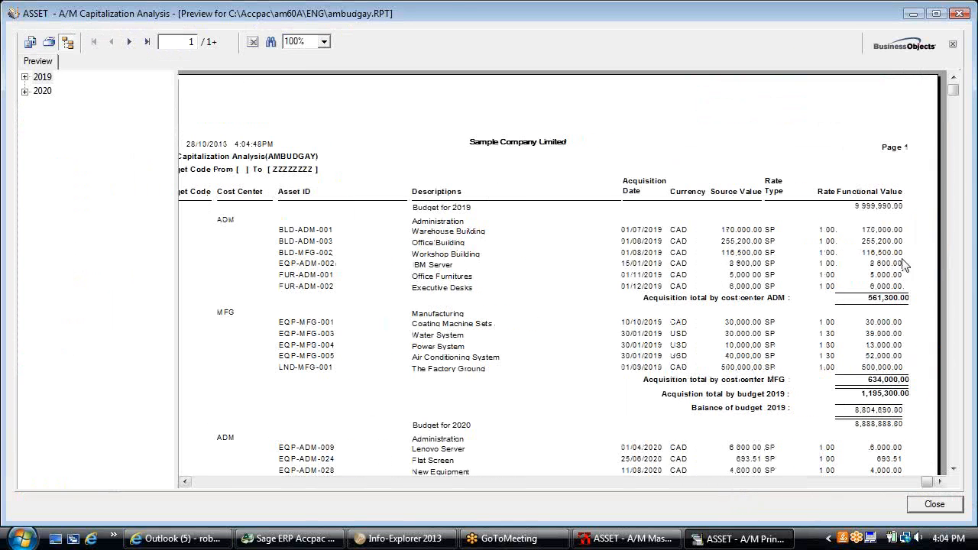
# Examine the 2019 budget's acquisition total and balance in the Capitalization Analysis, and close the report windows
pyautogui.click(876, 392)
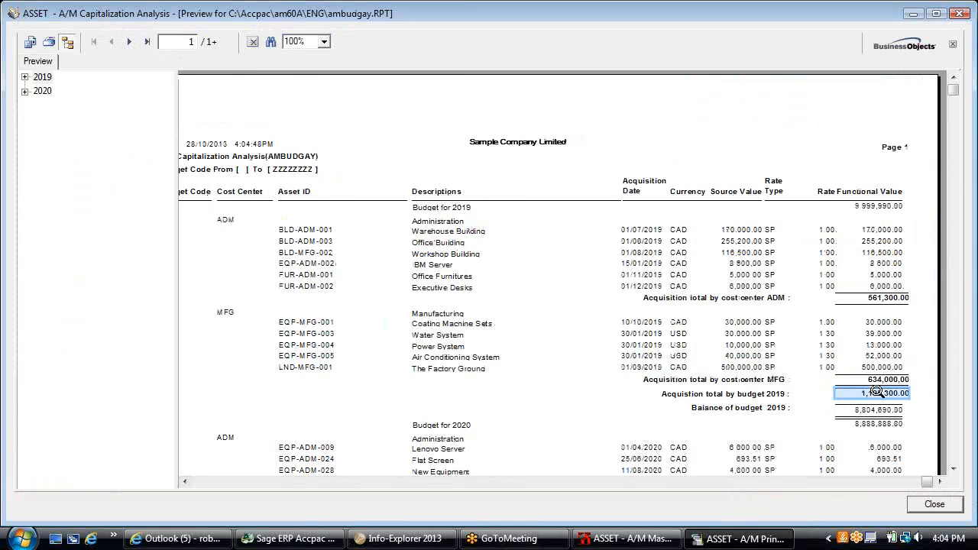
pyautogui.click(865, 412)
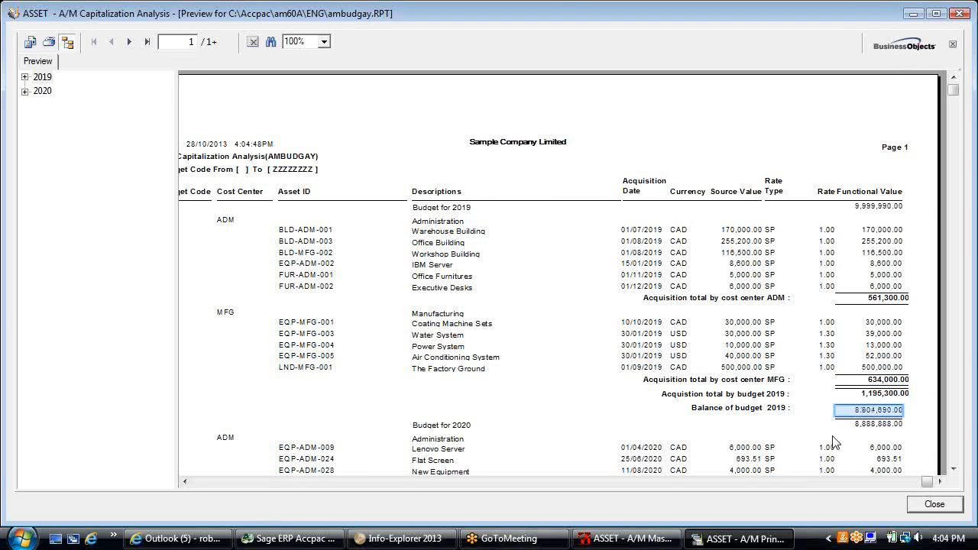
pyautogui.click(935, 506)
pyautogui.click(575, 317)
pyautogui.click(608, 411)
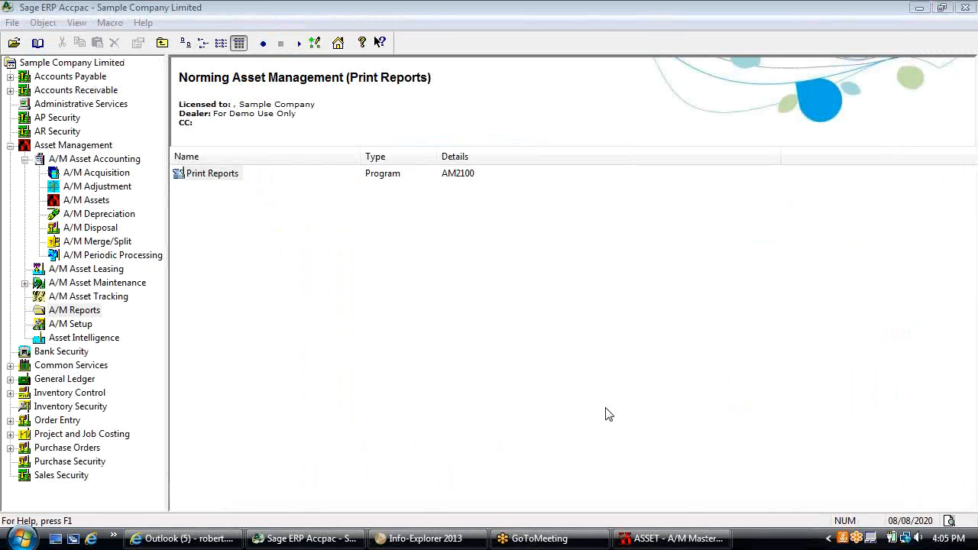
pyautogui.click(258, 177)
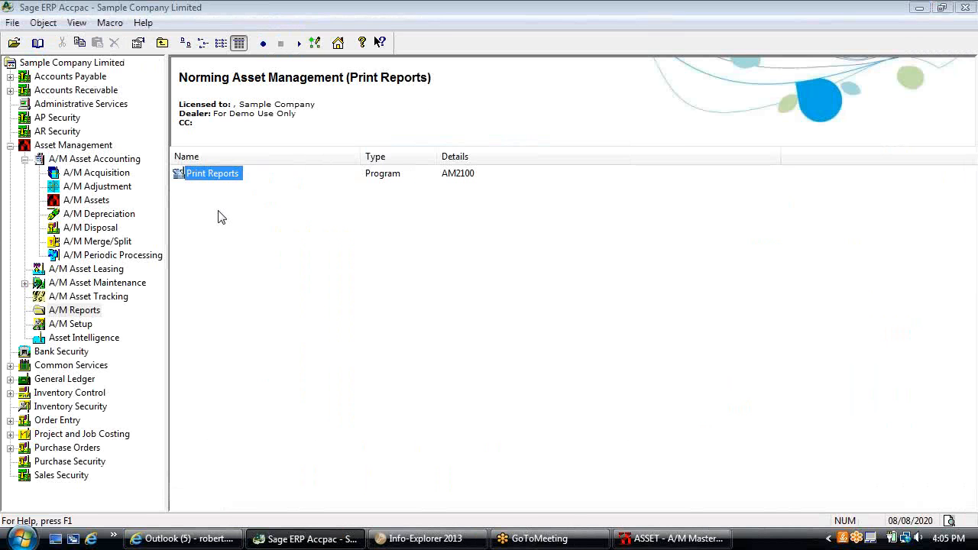
# Switch to Info-Explorer and rearrange the NormingAsset view so that Location comes before Category and Asset
pyautogui.click(403, 537)
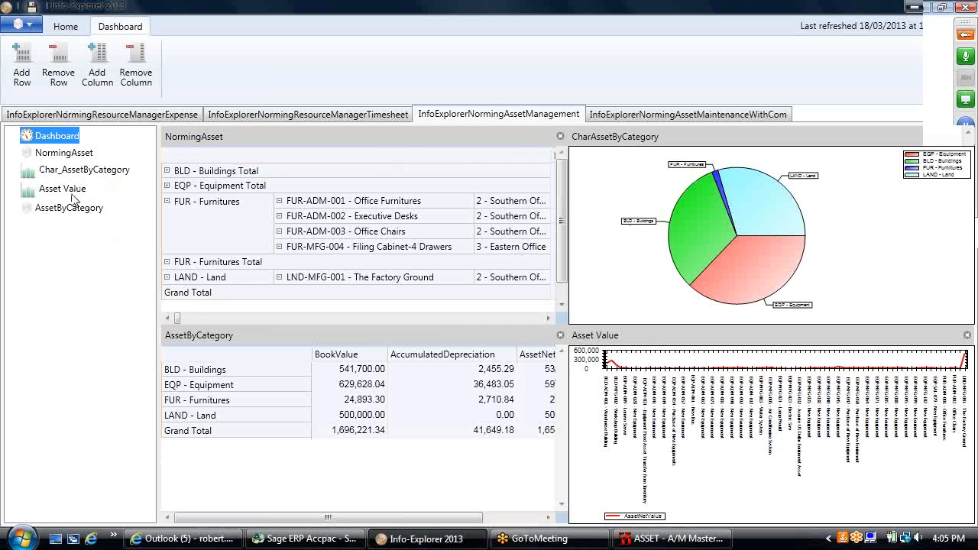
pyautogui.click(65, 155)
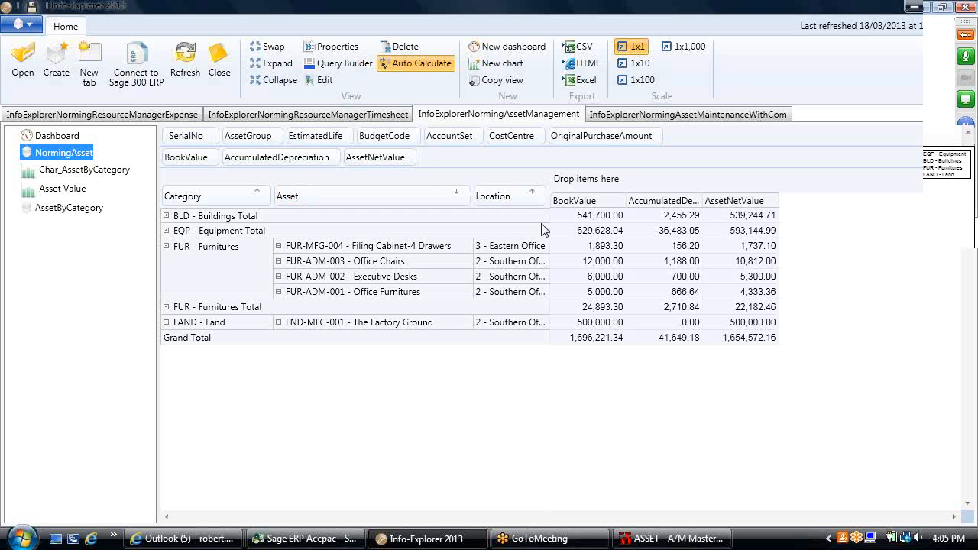
pyautogui.moveTo(514, 194); pyautogui.dragTo(188, 206)
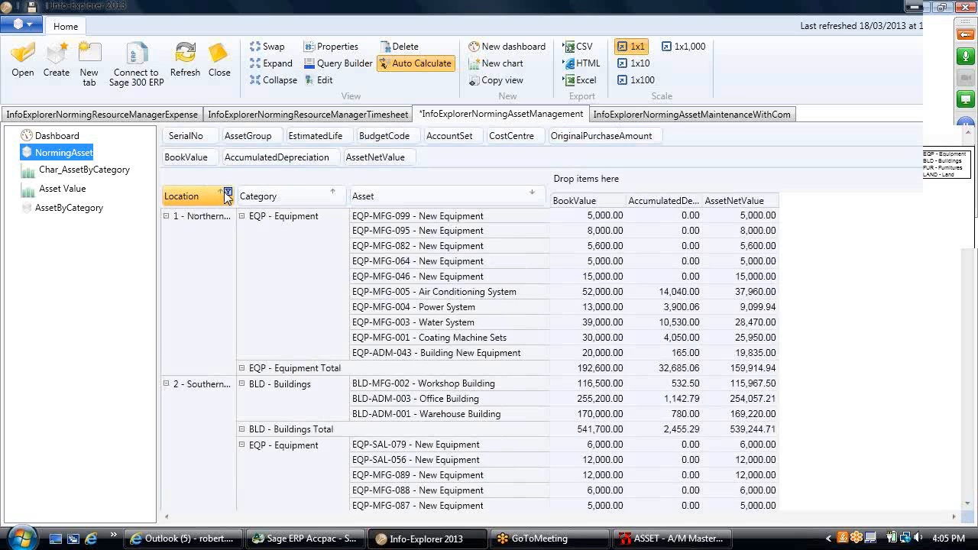
# Filter the Location field of the NormingAsset view to show only 1 - Northern Office
pyautogui.click(227, 193)
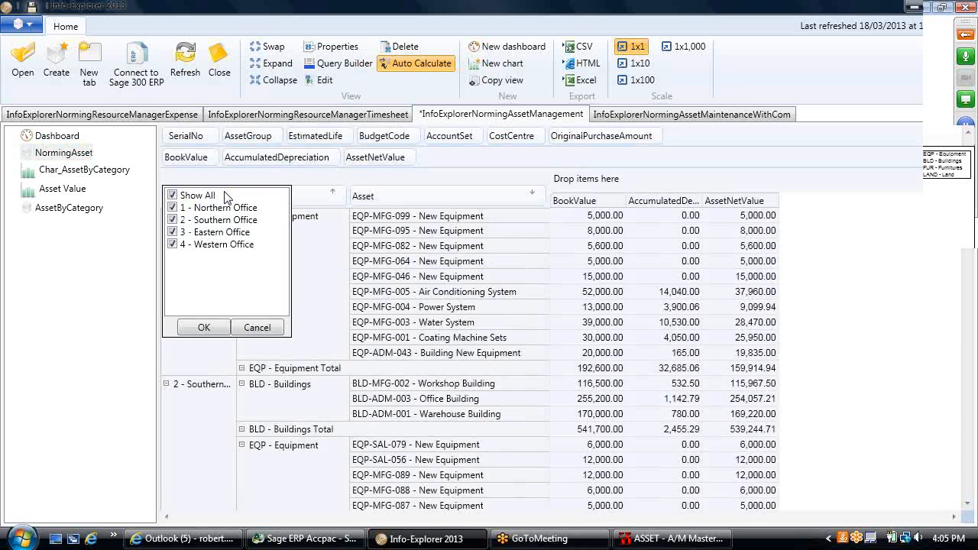
pyautogui.click(173, 219)
pyautogui.click(172, 232)
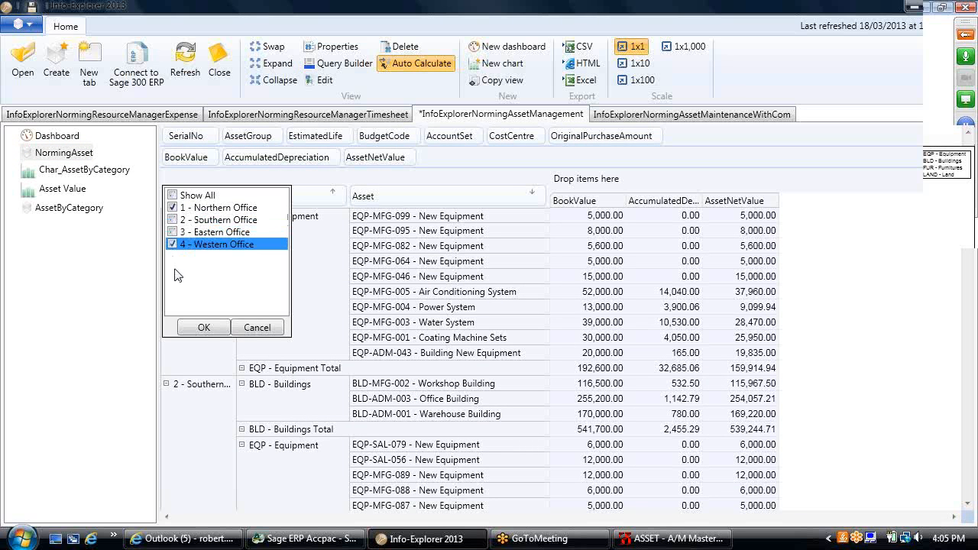
pyautogui.click(198, 325)
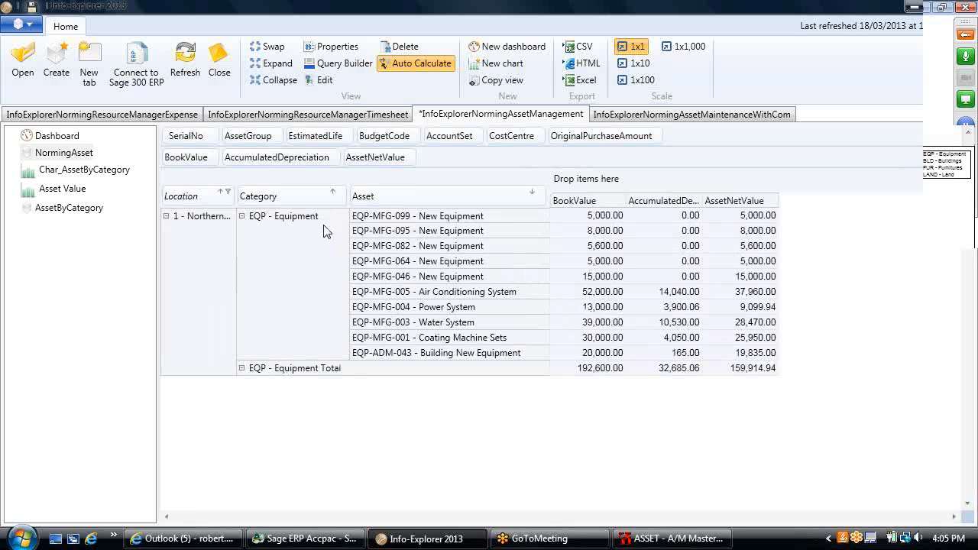
# Copy the filtered NormingAsset view and rename the copy as Assets By Location
pyautogui.click(502, 81)
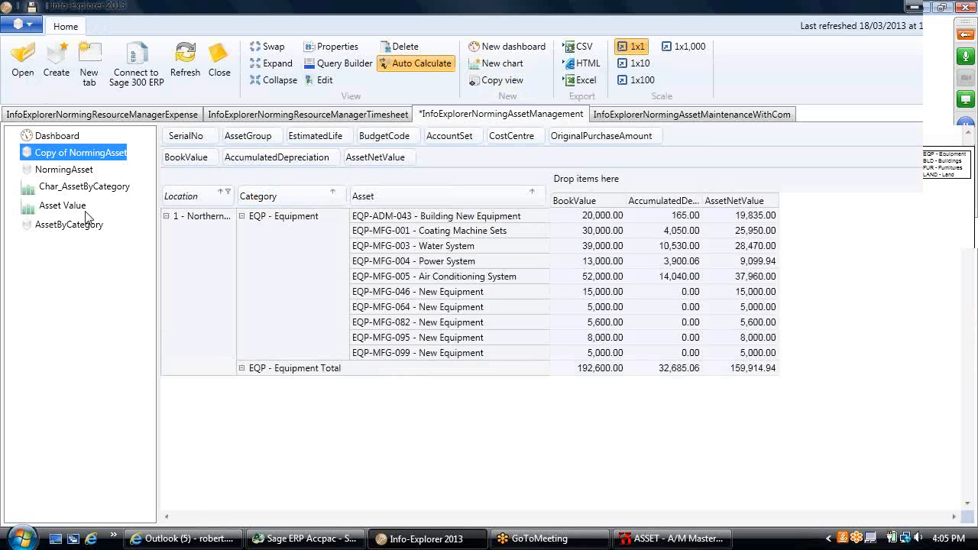
pyautogui.rightClick(96, 161)
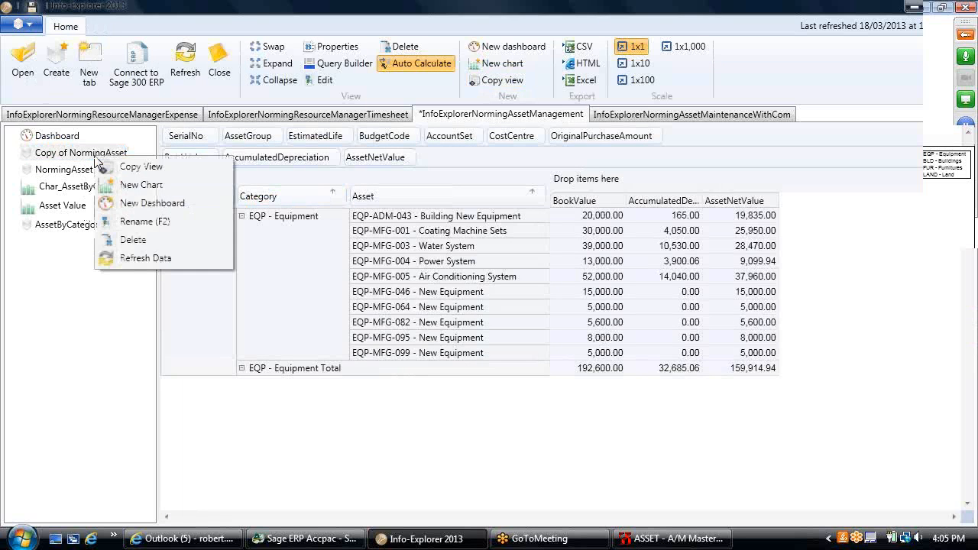
pyautogui.click(130, 222)
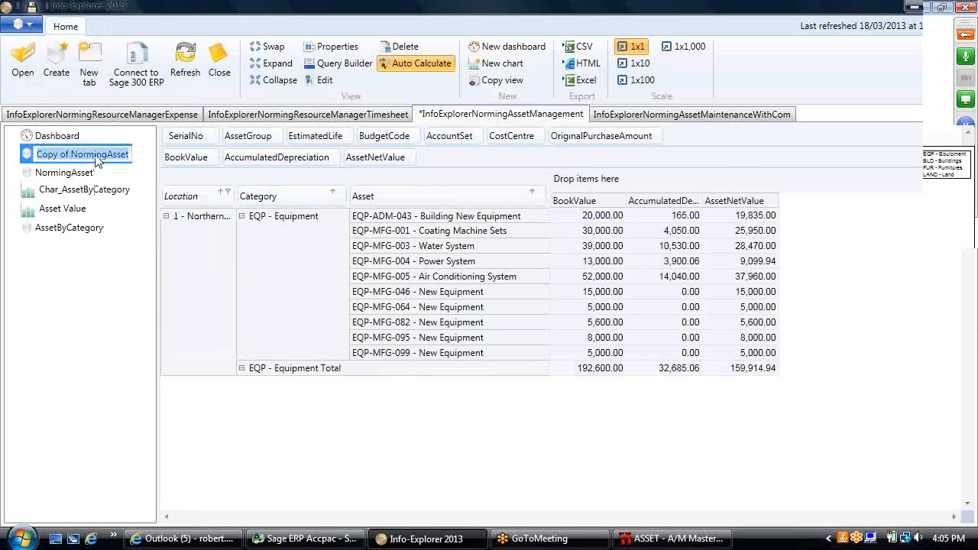
pyautogui.write('Assets')
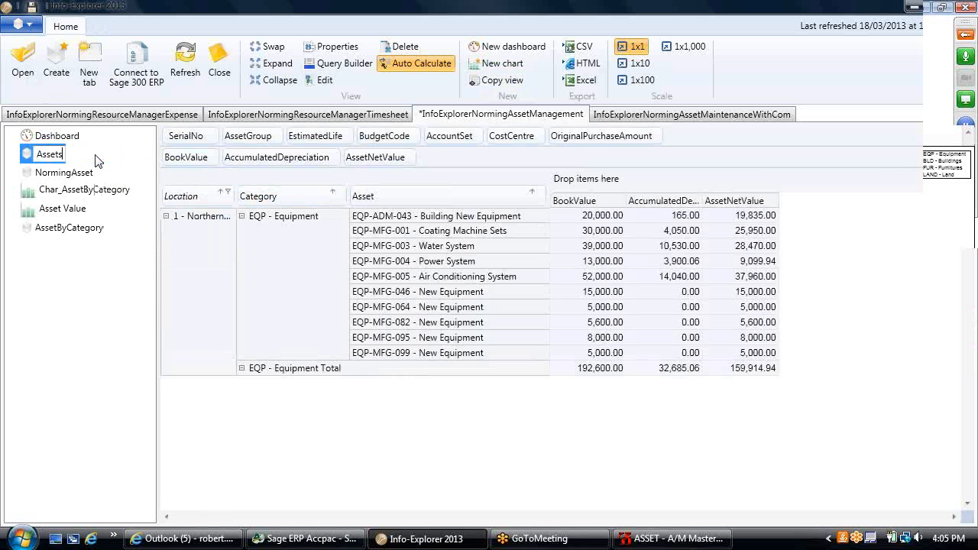
pyautogui.write(' By Location')
pyautogui.press('Return')
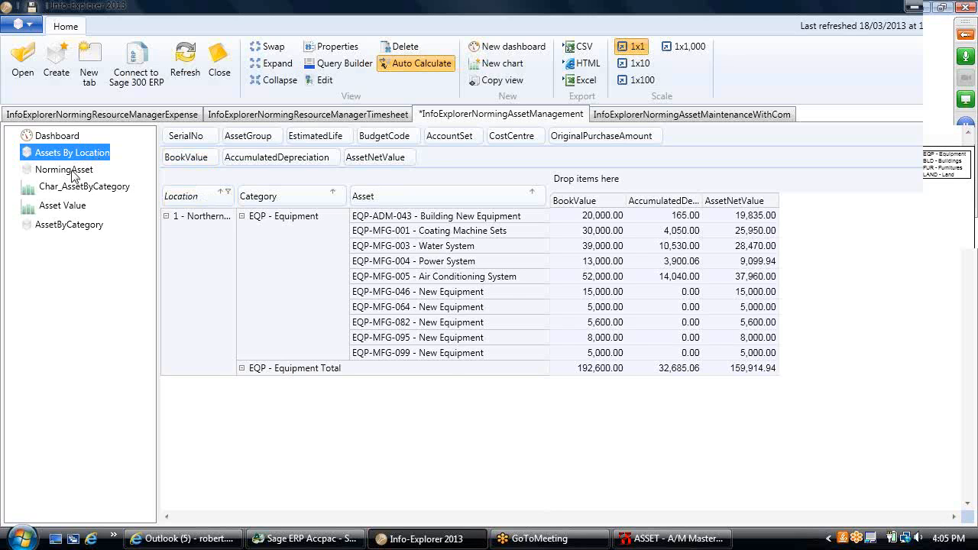
# Restore the original NormingAsset view by placing Location after Asset and showing all locations
pyautogui.click(72, 171)
pyautogui.moveTo(184, 200); pyautogui.dragTo(542, 196)
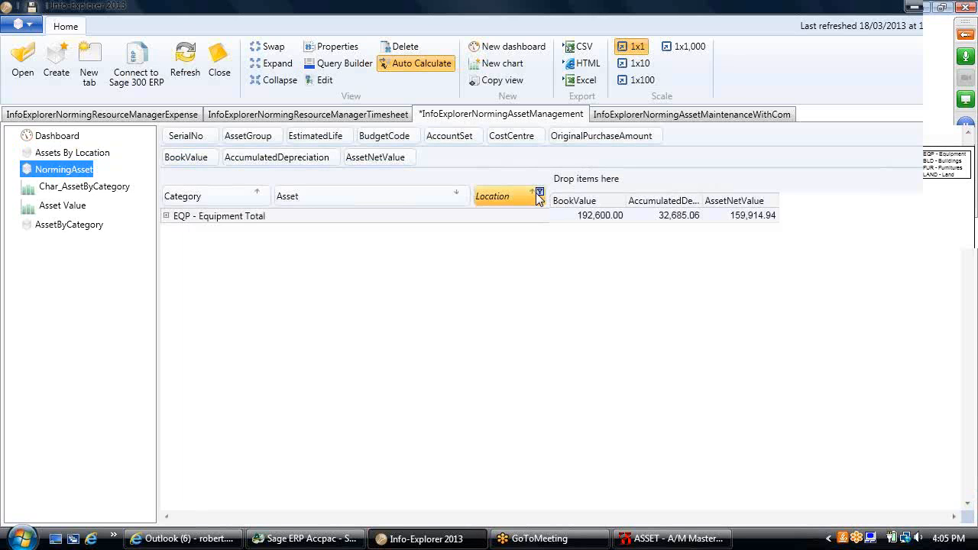
pyautogui.click(538, 192)
pyautogui.click(484, 195)
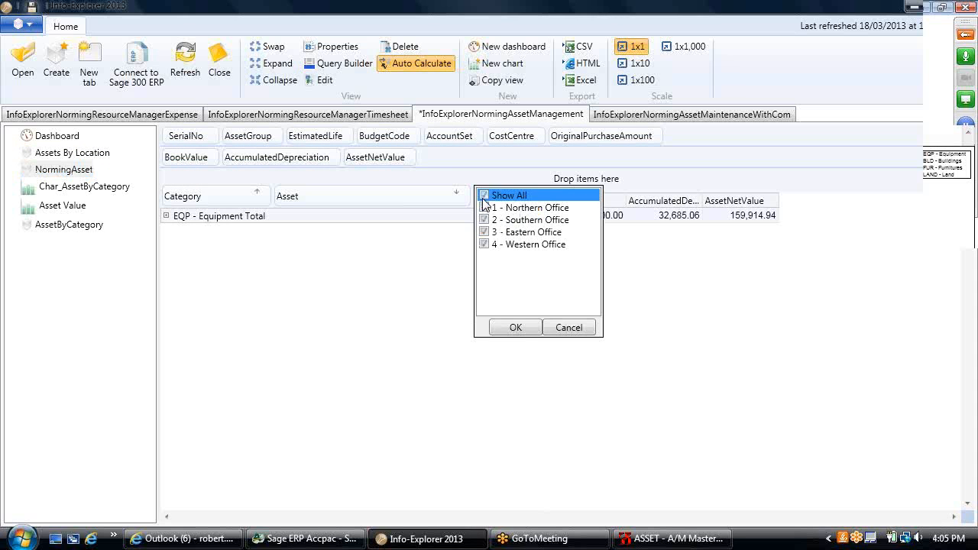
pyautogui.click(505, 325)
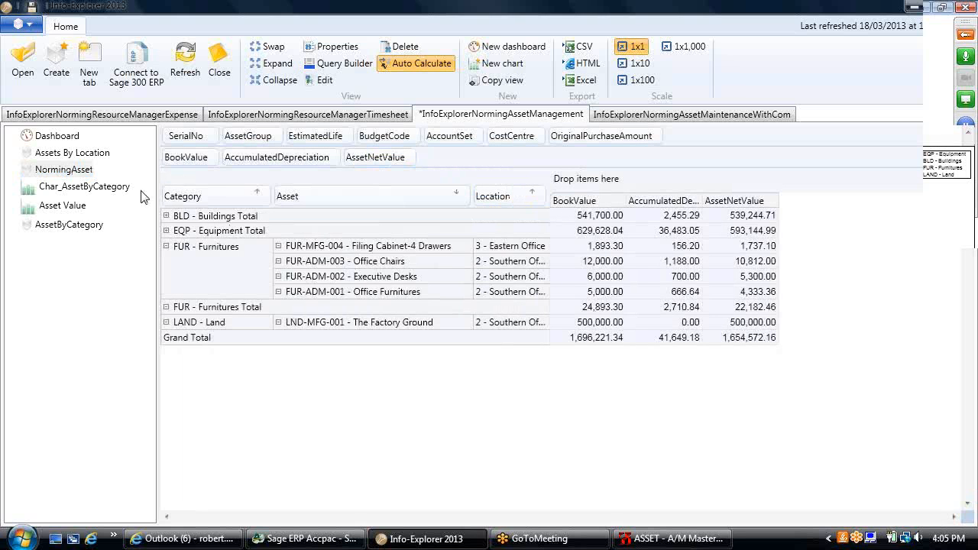
# Drill down from FUR-ADM-003 Office Chairs in the NormingAsset view to its Asset Register record, connecting to company ASSET
pyautogui.click(84, 154)
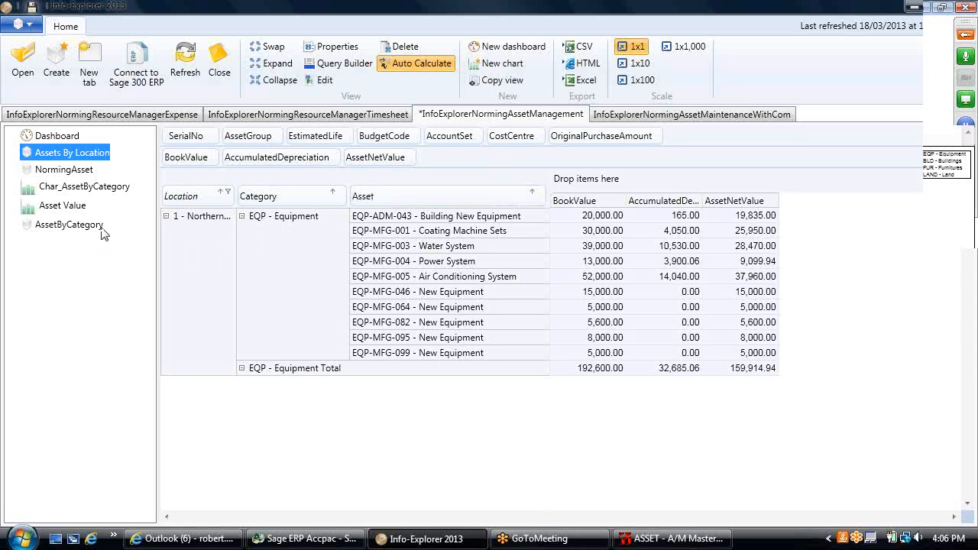
pyautogui.click(92, 172)
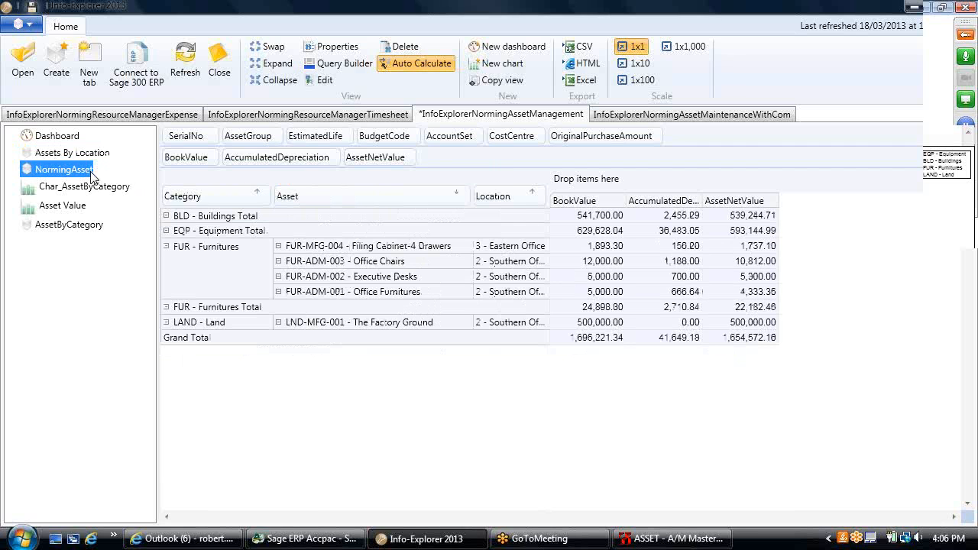
pyautogui.rightClick(396, 264)
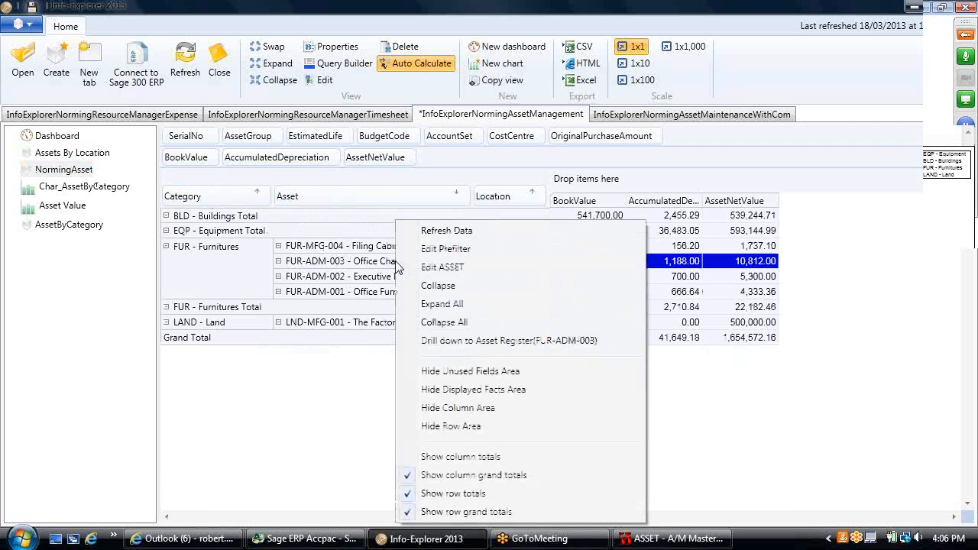
pyautogui.click(462, 341)
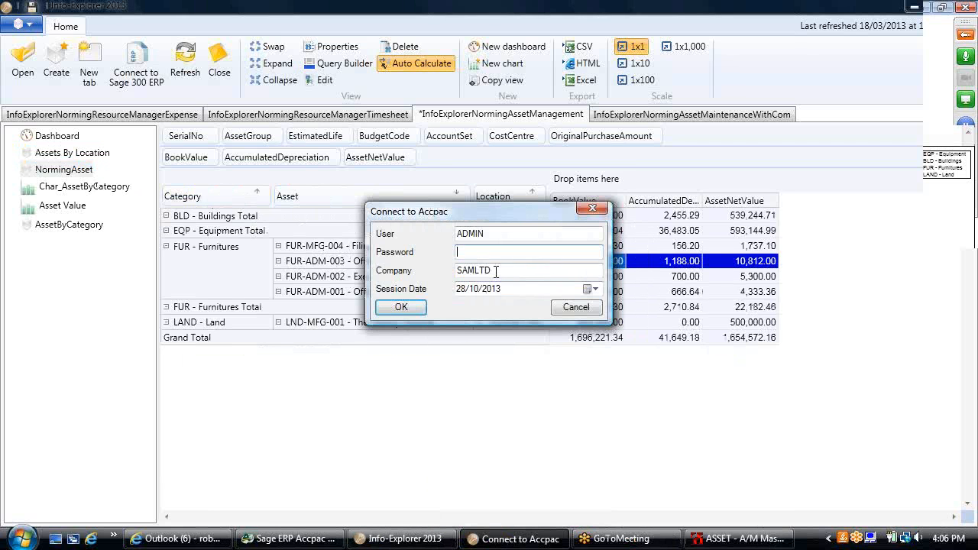
pyautogui.press('Tab')
pyautogui.write('ASSET')
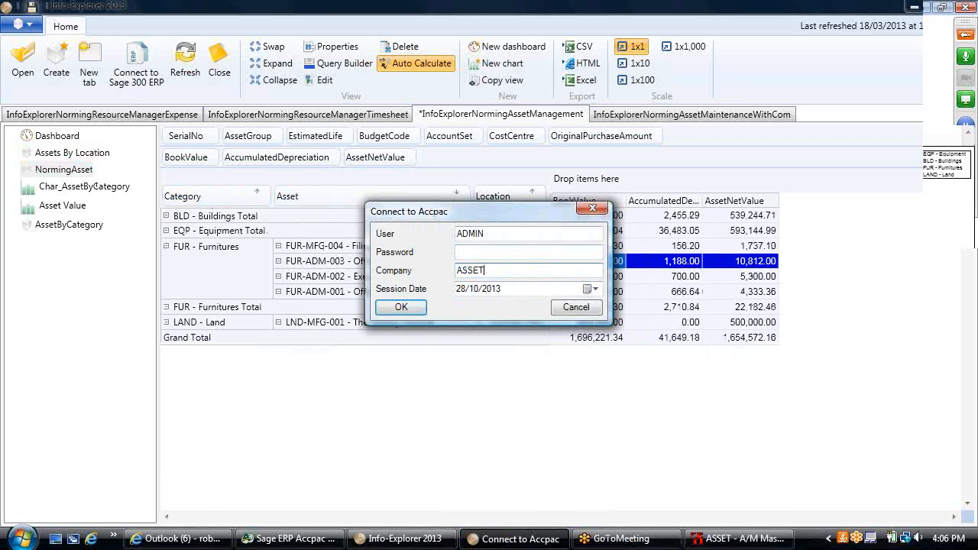
pyautogui.press('Tab')
pyautogui.click(402, 306)
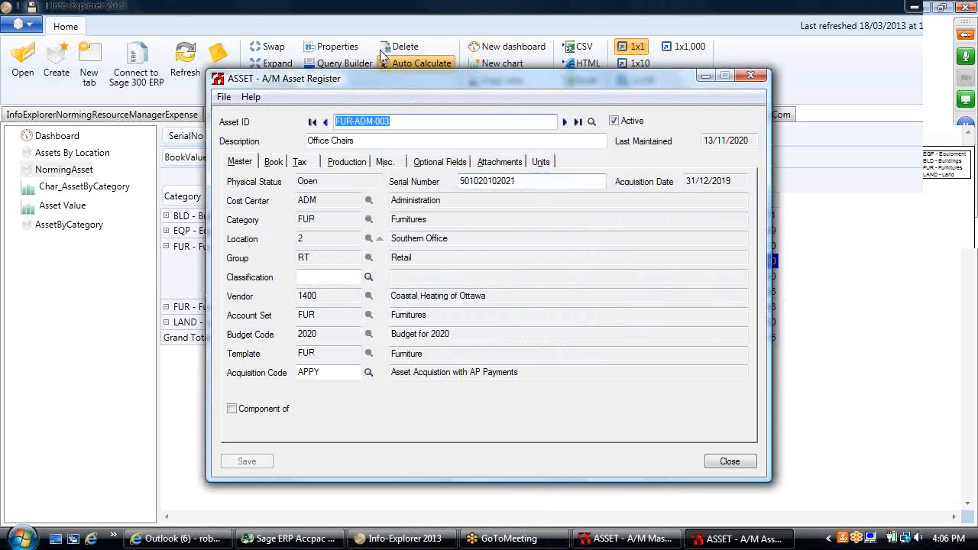
# Close the Asset Register, view the source data behind the Office Chairs' BookValue, and close the data window
pyautogui.moveTo(490, 91); pyautogui.dragTo(686, 130)
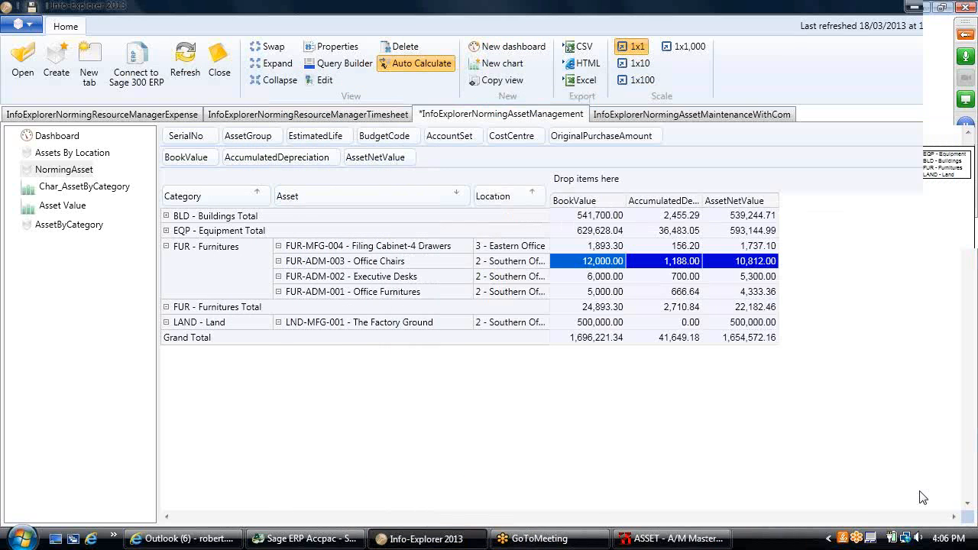
pyautogui.click(923, 497)
pyautogui.doubleClick(604, 262)
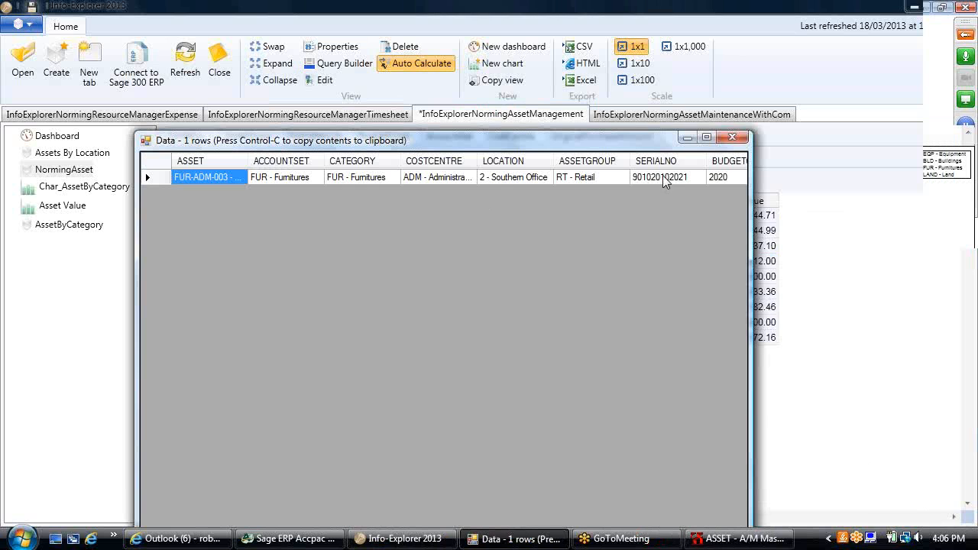
pyautogui.click(733, 138)
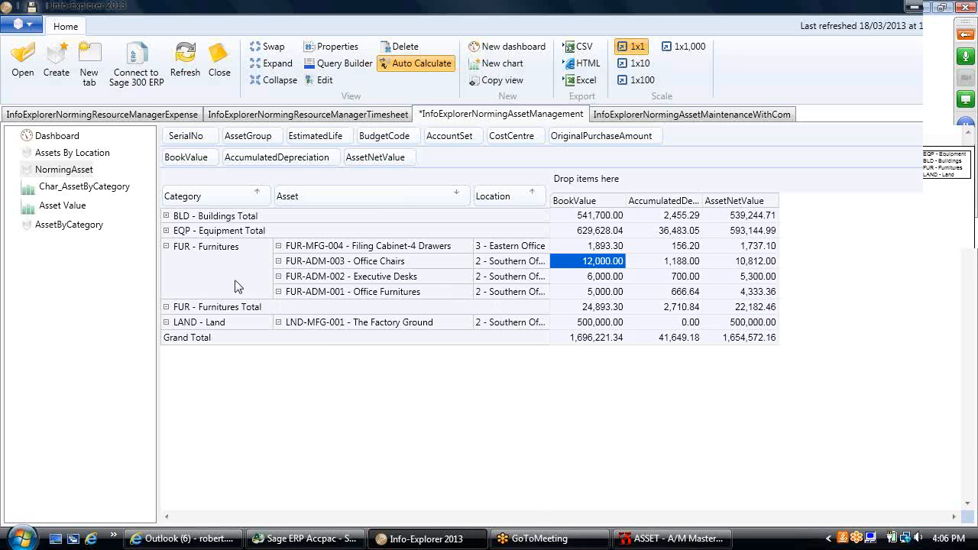
# Expand the BLD - Buildings and EQP - Equipment categories in the NormingAsset view to list their assets
pyautogui.click(167, 216)
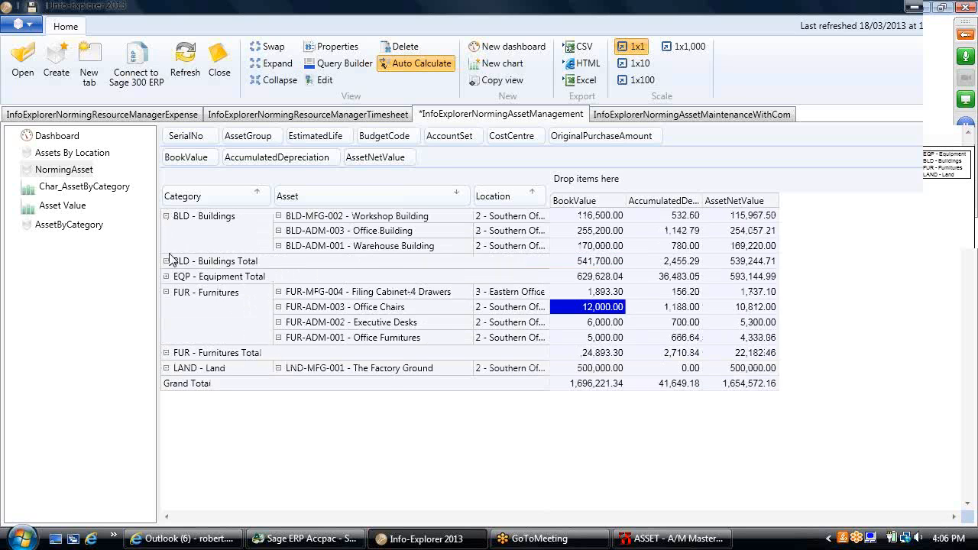
pyautogui.click(166, 276)
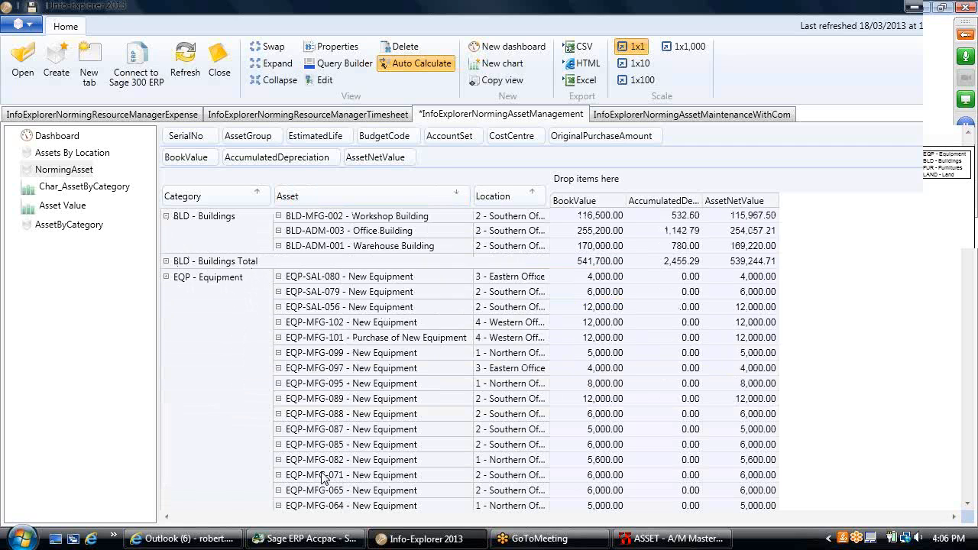
# Switch to Sage ERP Accpac to view the A/M Asset Accounting folder's contents, and return to Info-Explorer
pyautogui.click(304, 539)
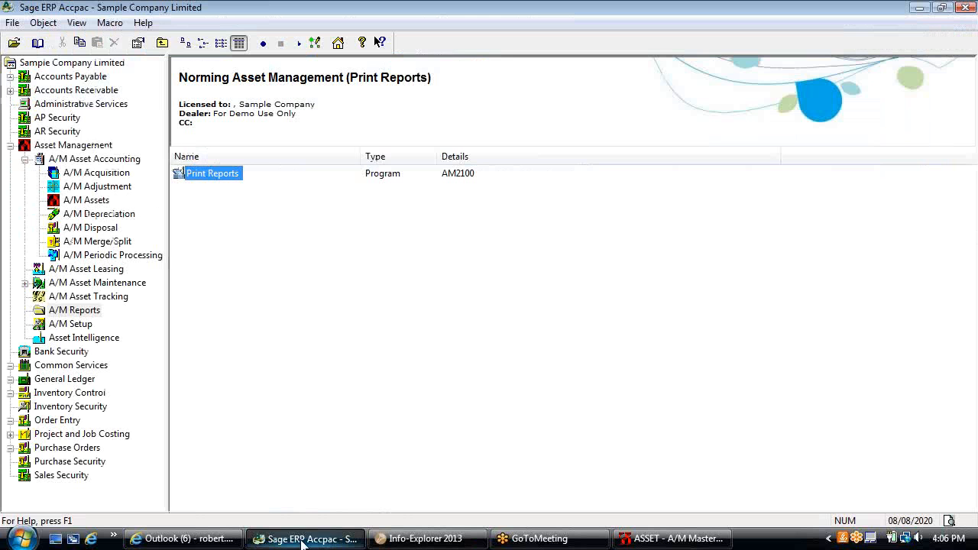
pyautogui.click(78, 161)
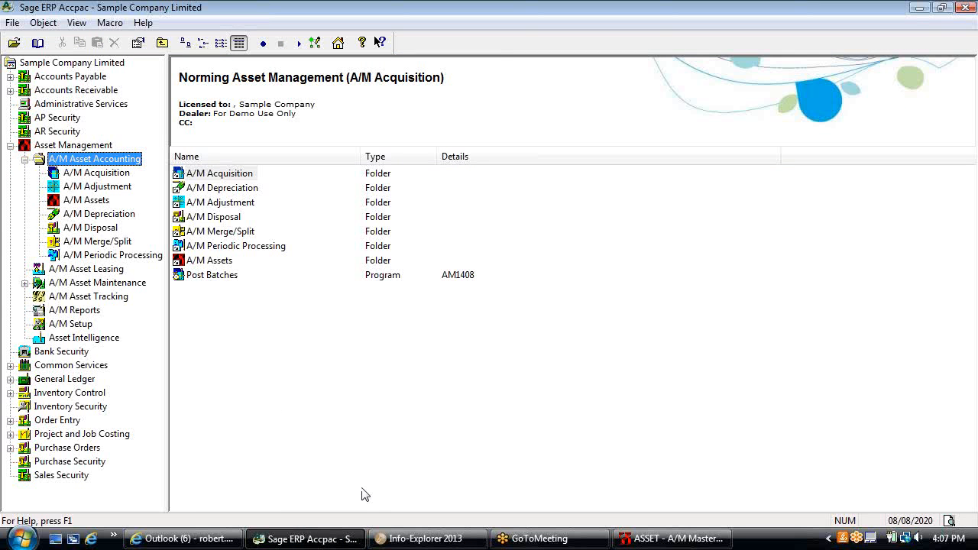
pyautogui.click(399, 537)
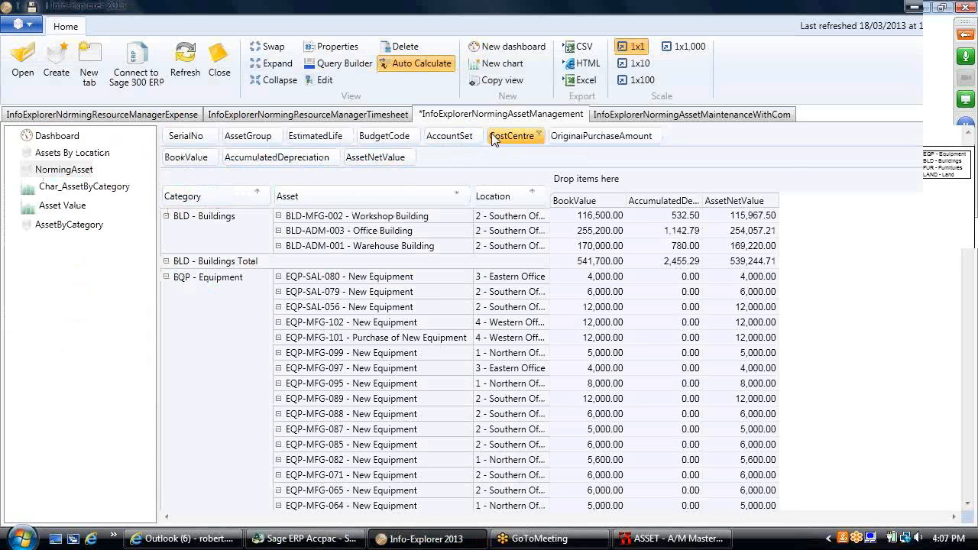
# View the asset management dashboard and return to the NormingAsset view
pyautogui.click(70, 136)
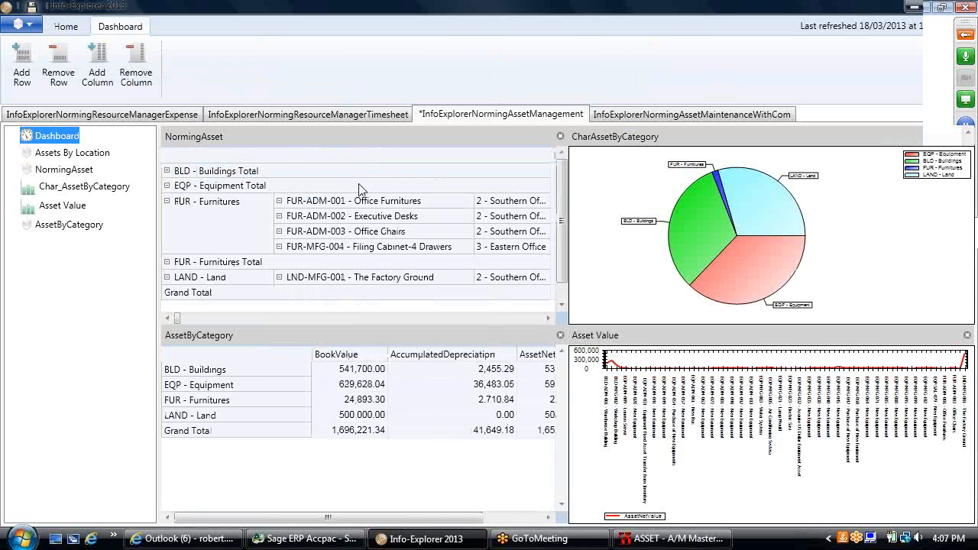
pyautogui.click(58, 170)
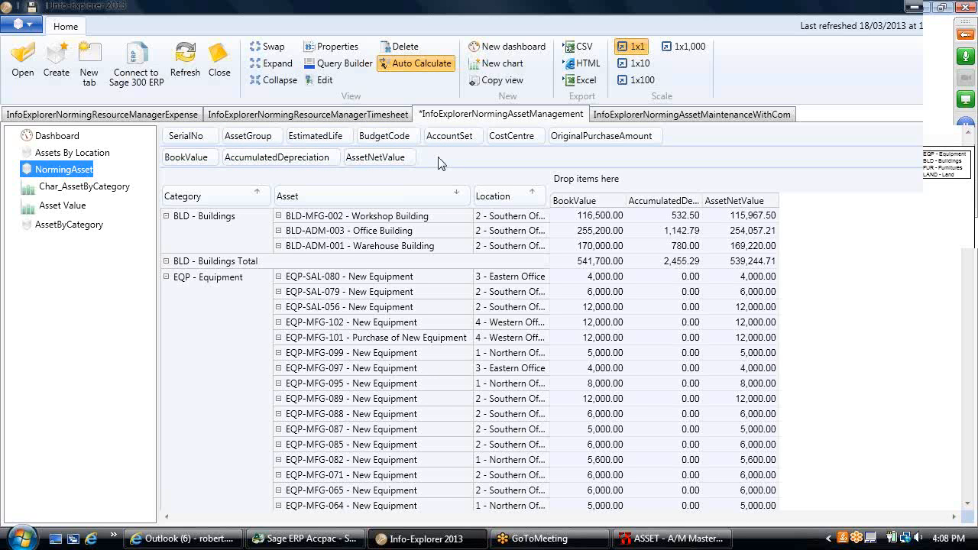
# Browse the available cube files in the Info-Explorer folder and close the file browser without opening one
pyautogui.click(23, 63)
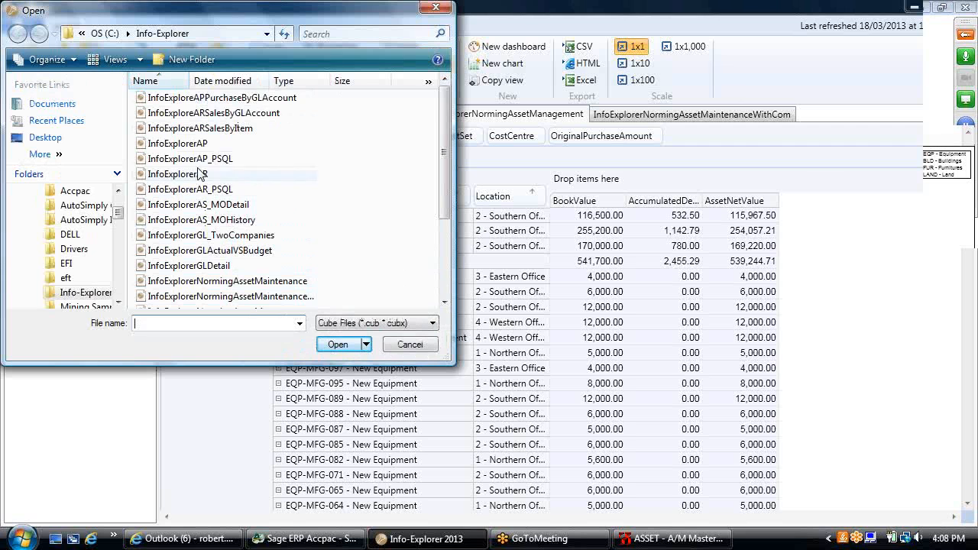
pyautogui.moveTo(445, 205); pyautogui.dragTo(446, 283)
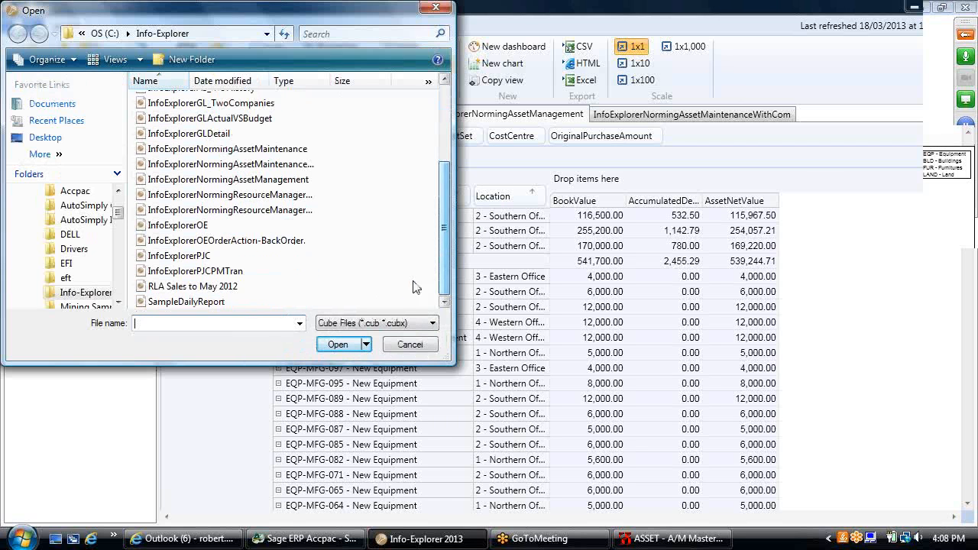
pyautogui.click(204, 229)
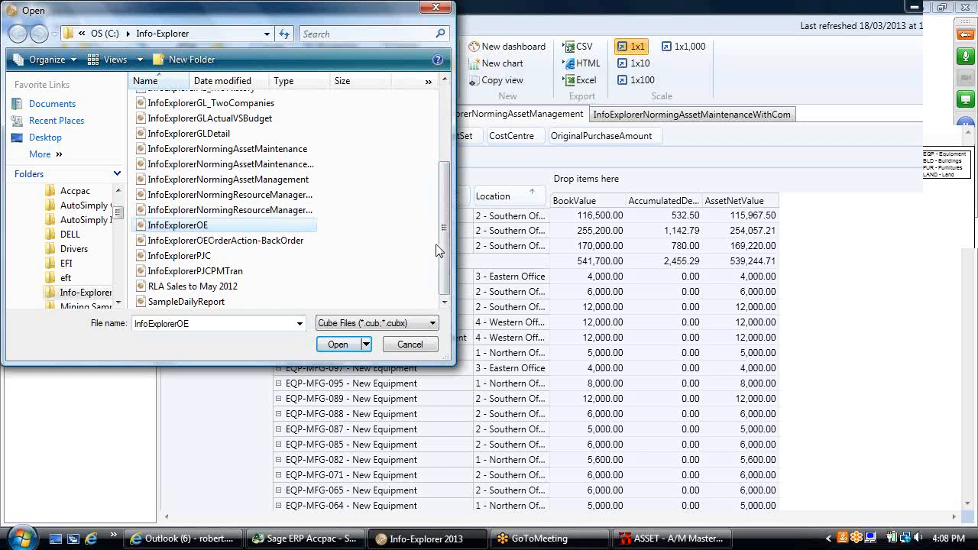
pyautogui.moveTo(443, 245); pyautogui.dragTo(444, 130)
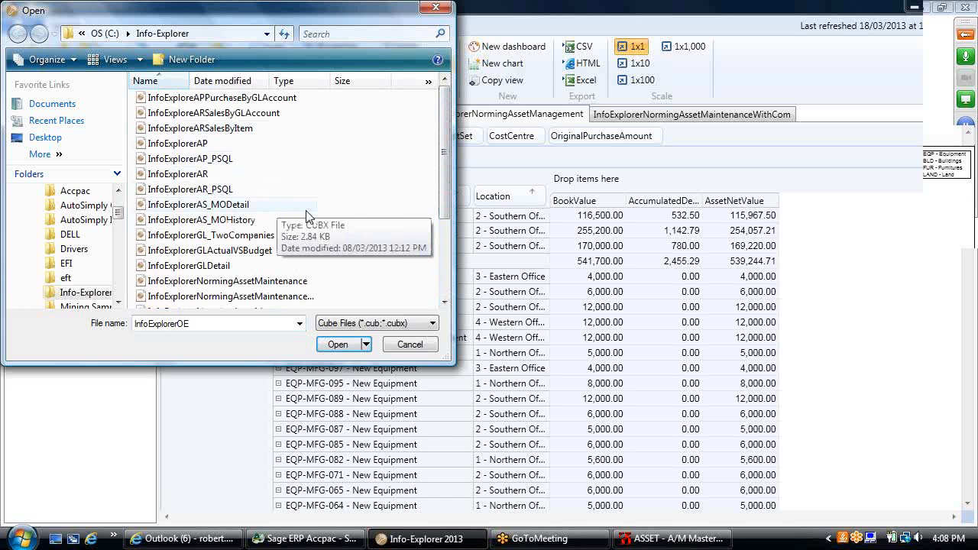
pyautogui.moveTo(445, 192); pyautogui.dragTo(445, 266)
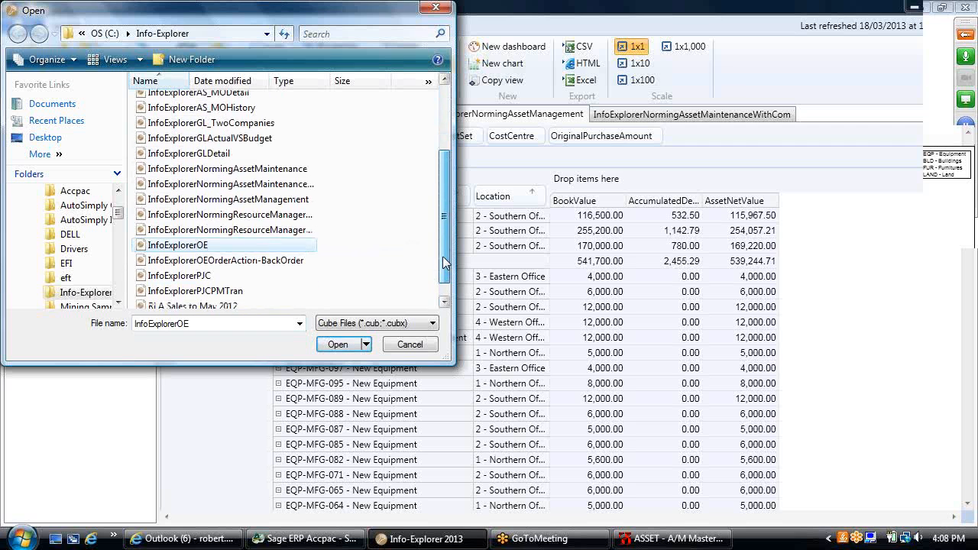
pyautogui.click(409, 345)
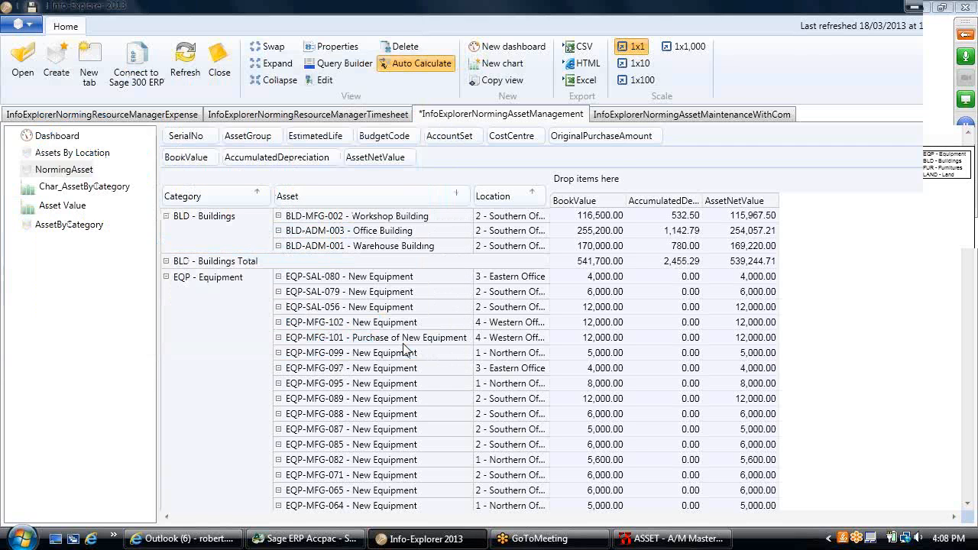
# Look up InfoExplorer 2013 among the installed programs, review the list of cube files again, and close it without opening one
pyautogui.click(34, 536)
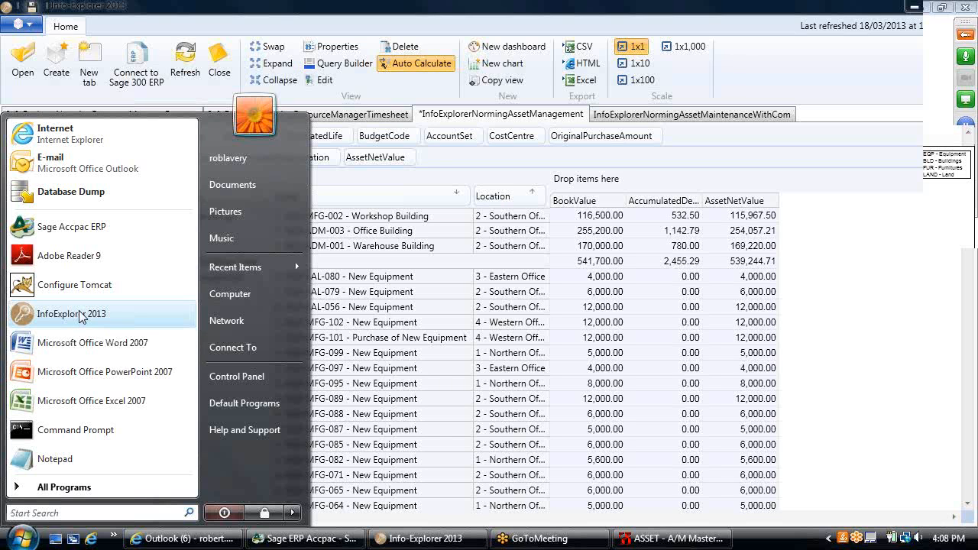
pyautogui.click(403, 189)
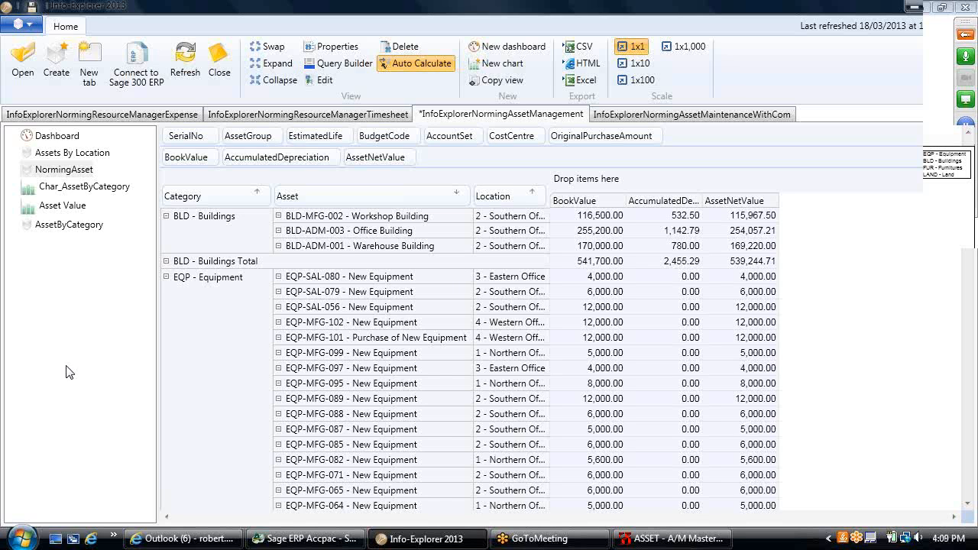
pyautogui.click(27, 66)
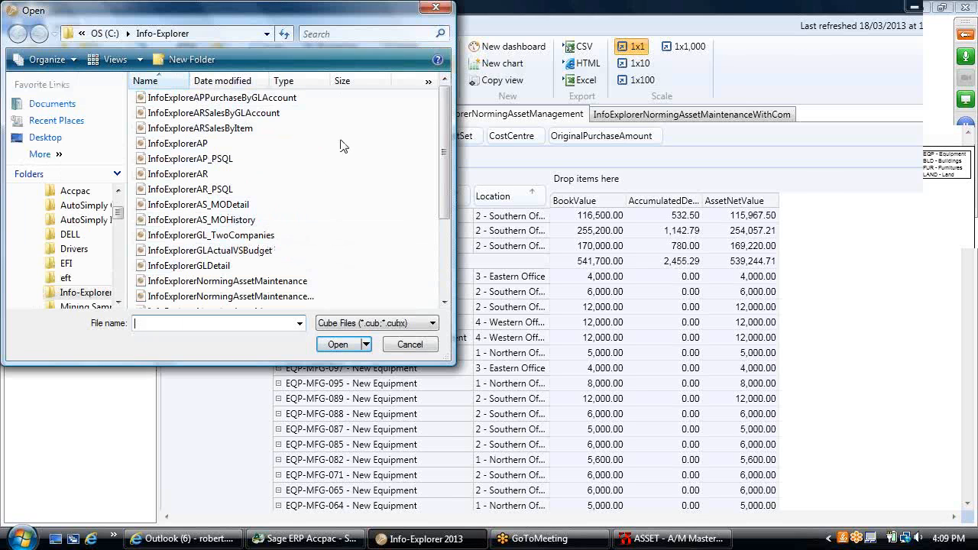
pyautogui.click(403, 346)
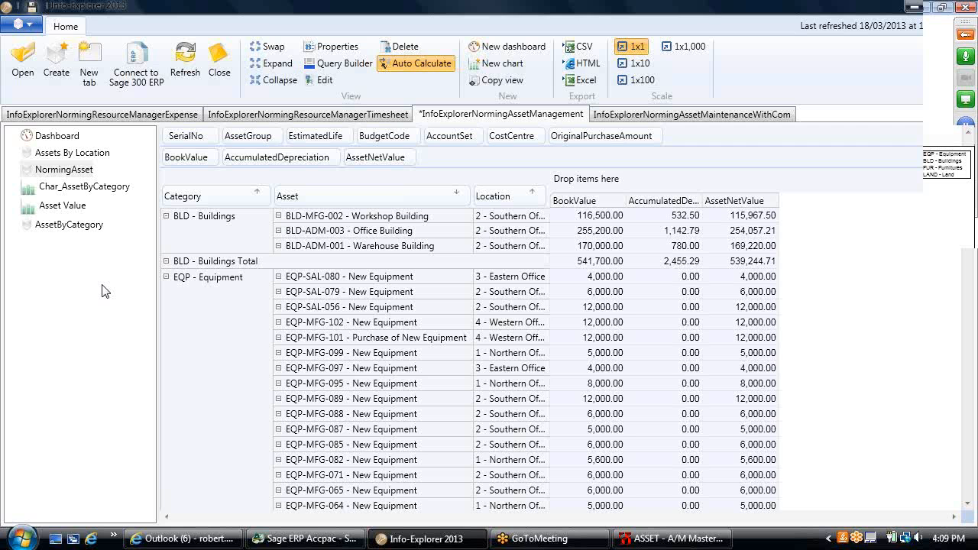
# Switch to Sage ERP Accpac and locate Repair Database in A/M Periodic Processing and Data Integrity in Administrative Services
pyautogui.click(267, 544)
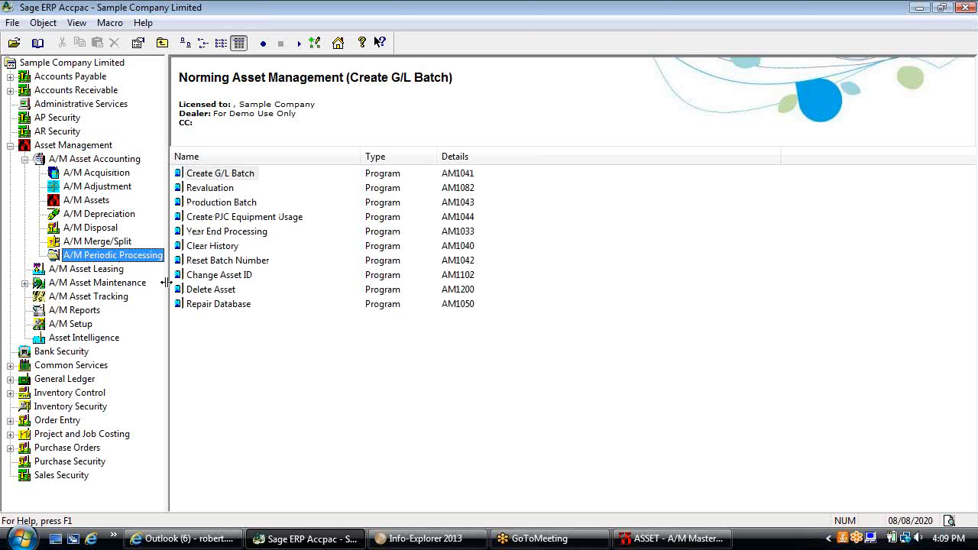
pyautogui.click(212, 305)
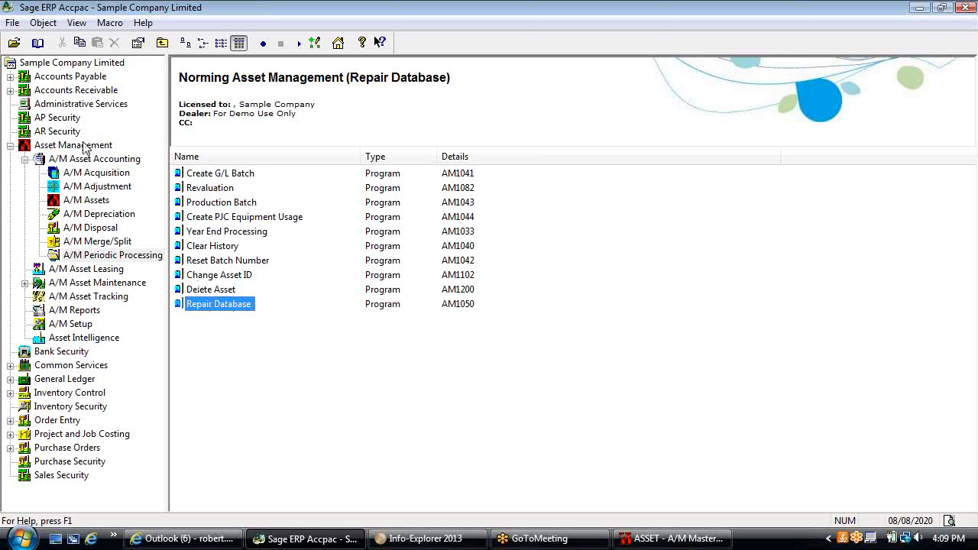
pyautogui.click(86, 105)
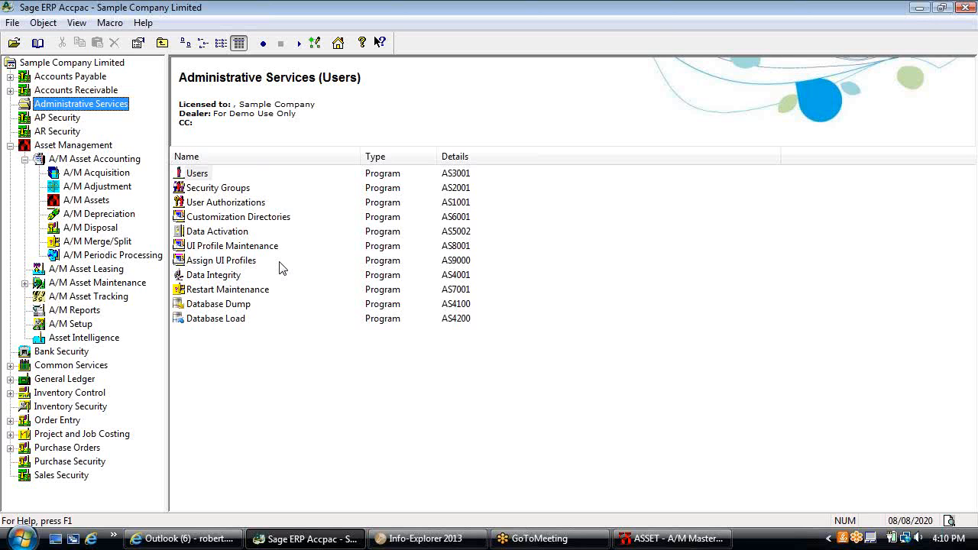
pyautogui.click(224, 275)
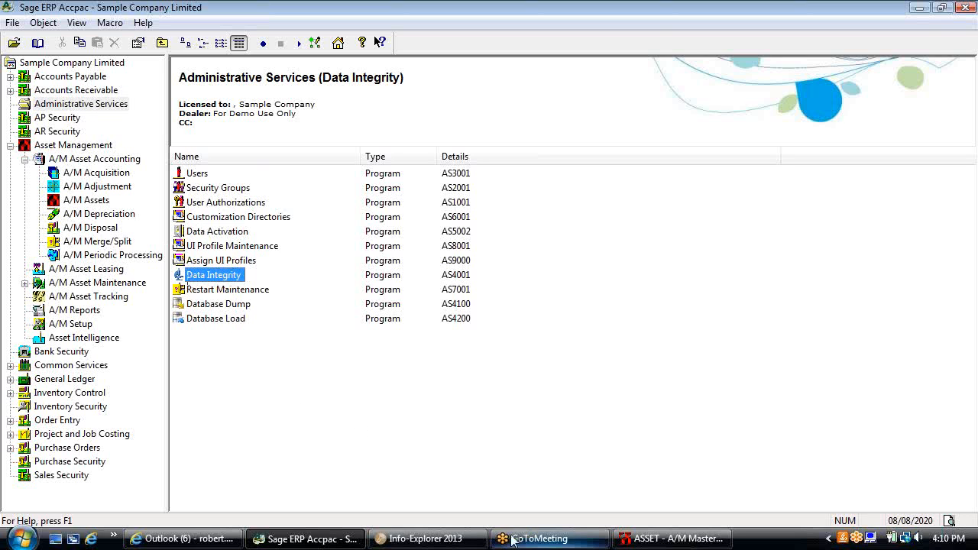
# View the System Information listing the installed Sage ERP Accpac applications and their versions, and close it
pyautogui.click(297, 539)
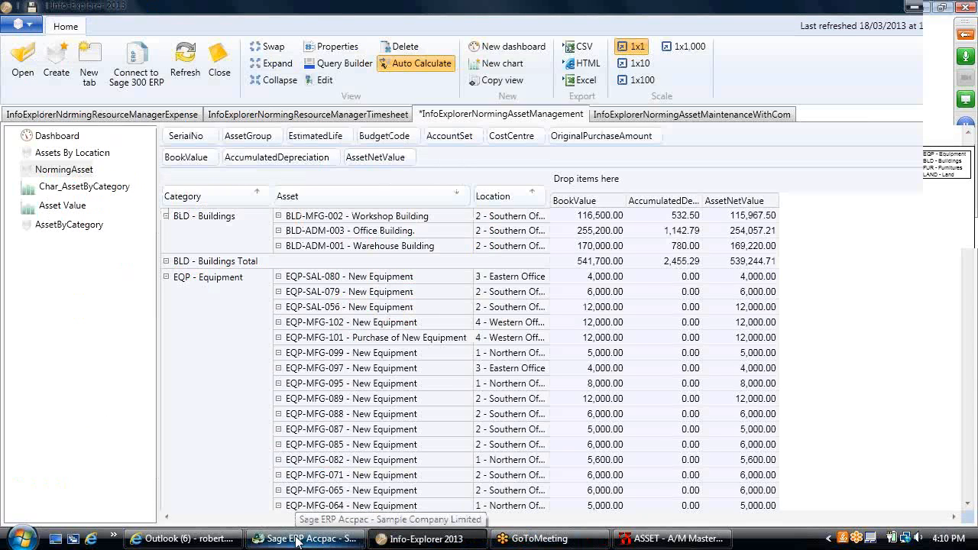
pyautogui.click(296, 540)
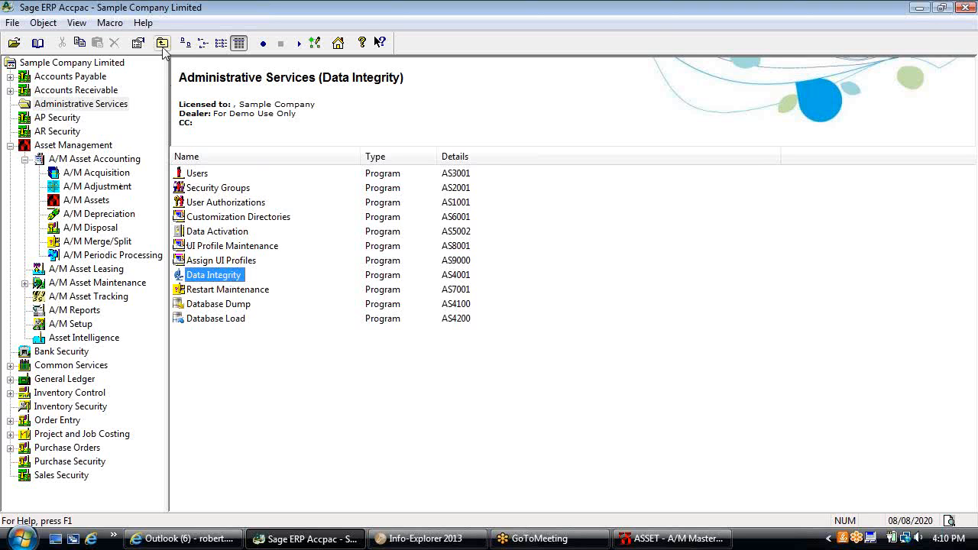
pyautogui.click(143, 22)
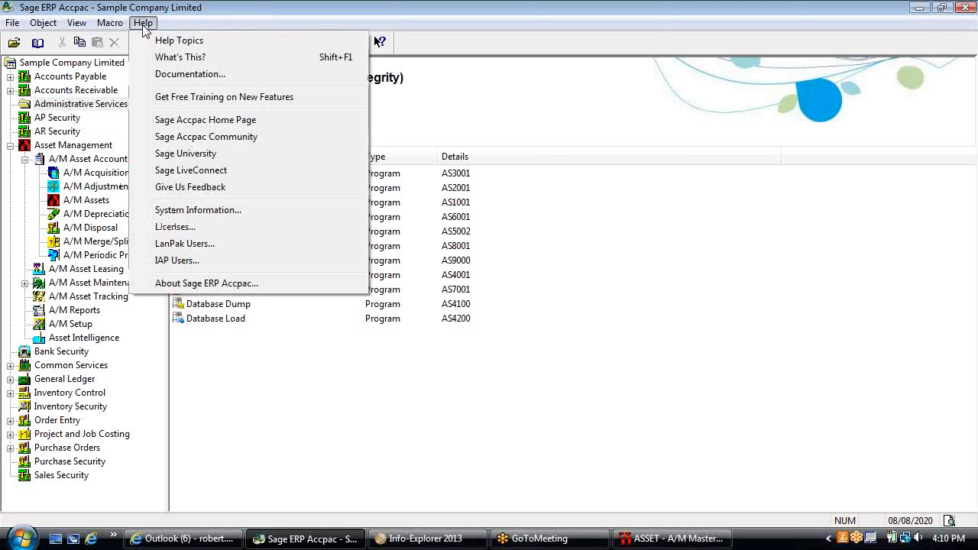
pyautogui.click(187, 211)
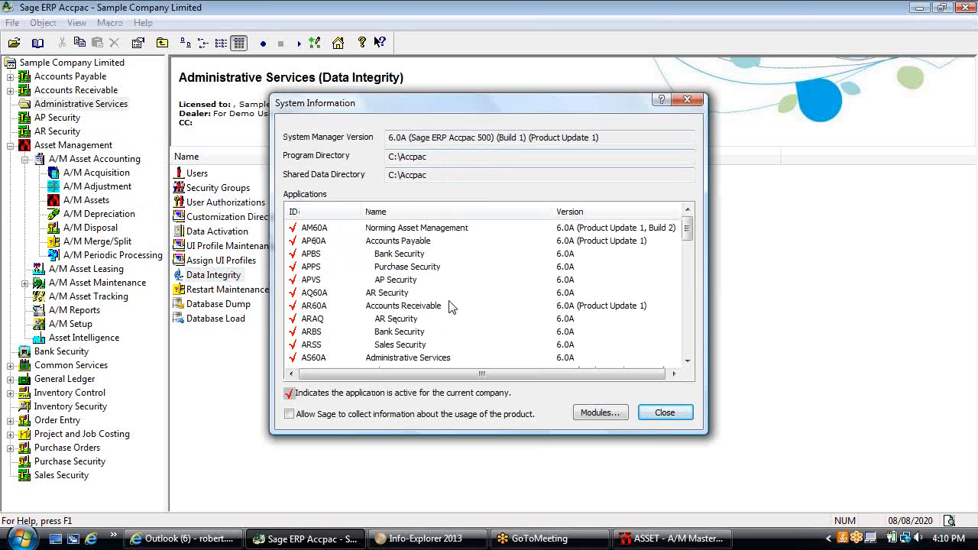
pyautogui.moveTo(687, 228)
pyautogui.mouseDown()
pyautogui.moveTo(688, 245)
pyautogui.moveTo(687, 229)
pyautogui.mouseUp()
pyautogui.click(676, 415)
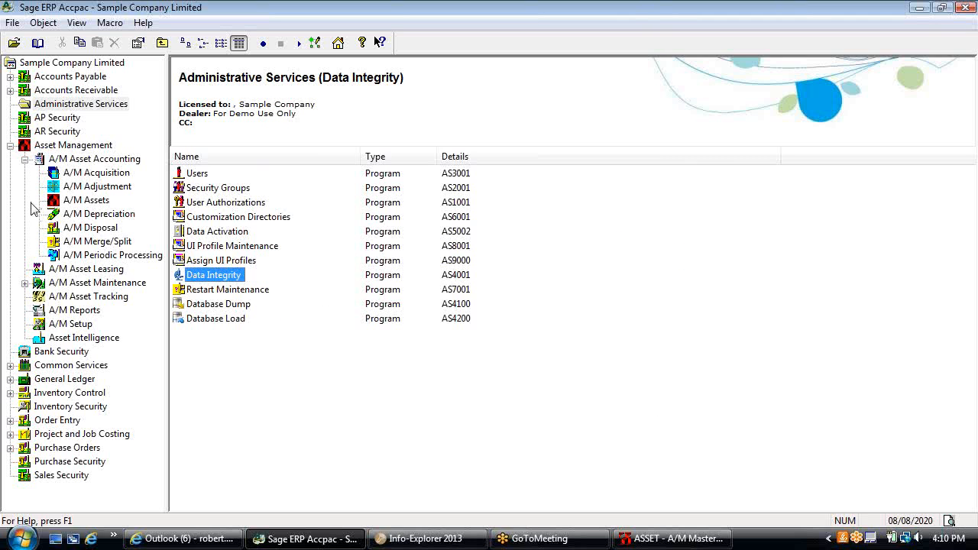
# View the contents of the Asset Management folder and its A/M Assets subfolder
pyautogui.click(58, 147)
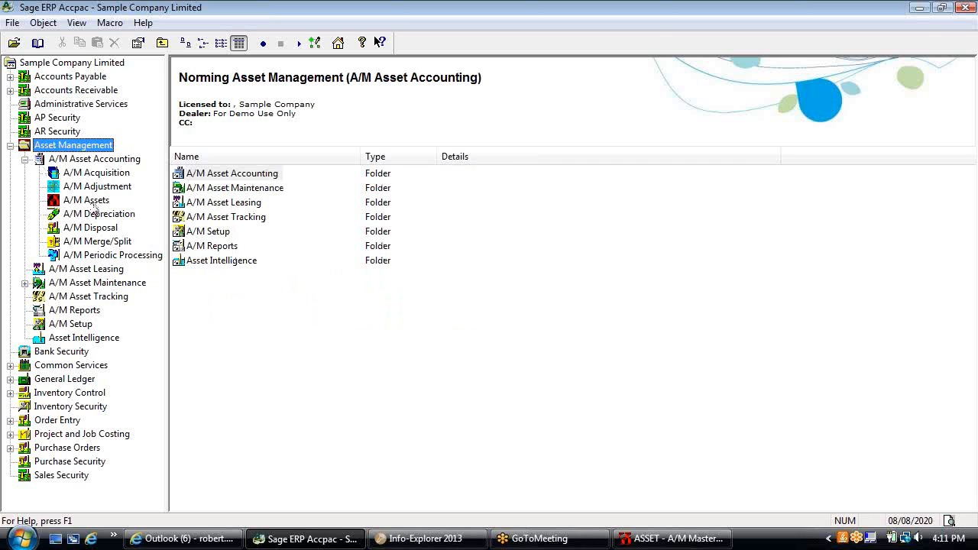
pyautogui.click(87, 201)
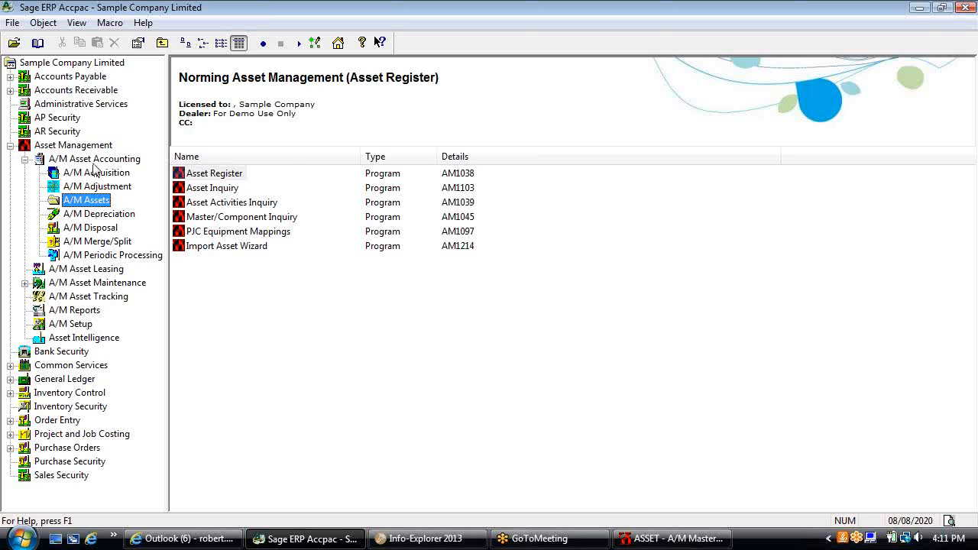
pyautogui.click(91, 147)
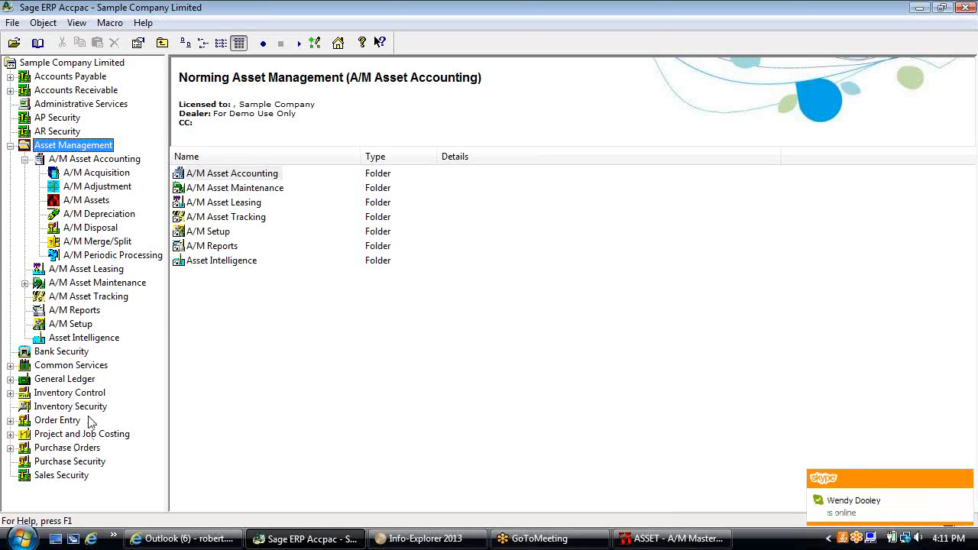
# Open Acquisition Entry from A/M Acquisition and create a new acquisition batch
pyautogui.click(107, 174)
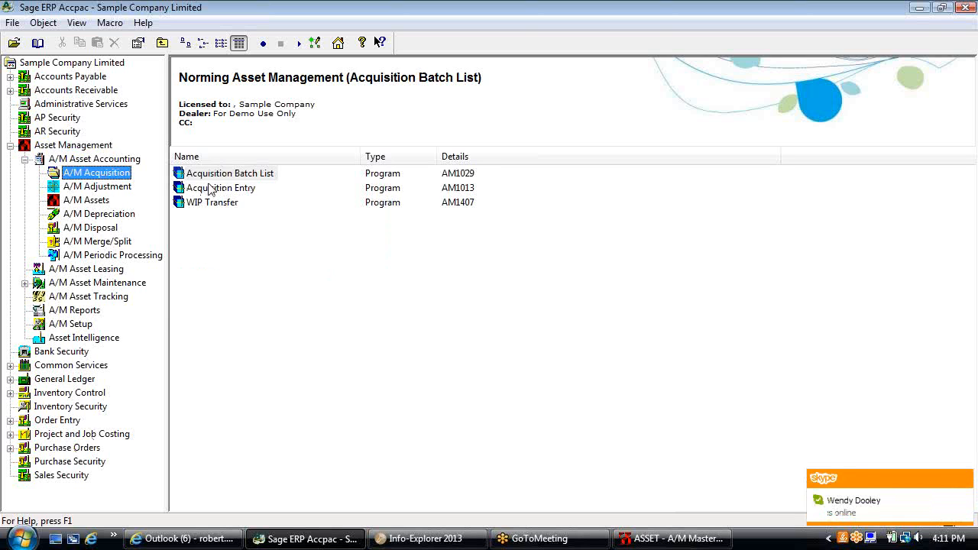
pyautogui.doubleClick(215, 188)
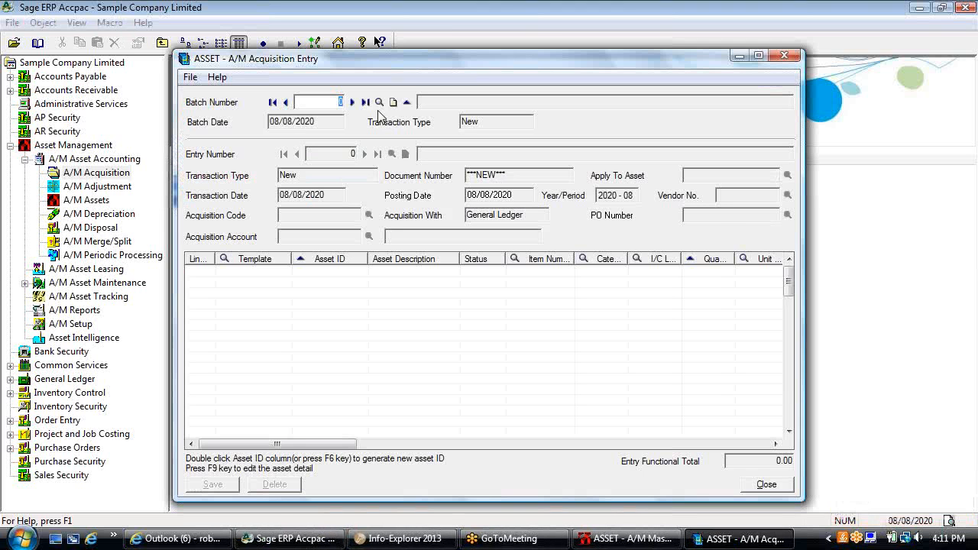
pyautogui.click(394, 102)
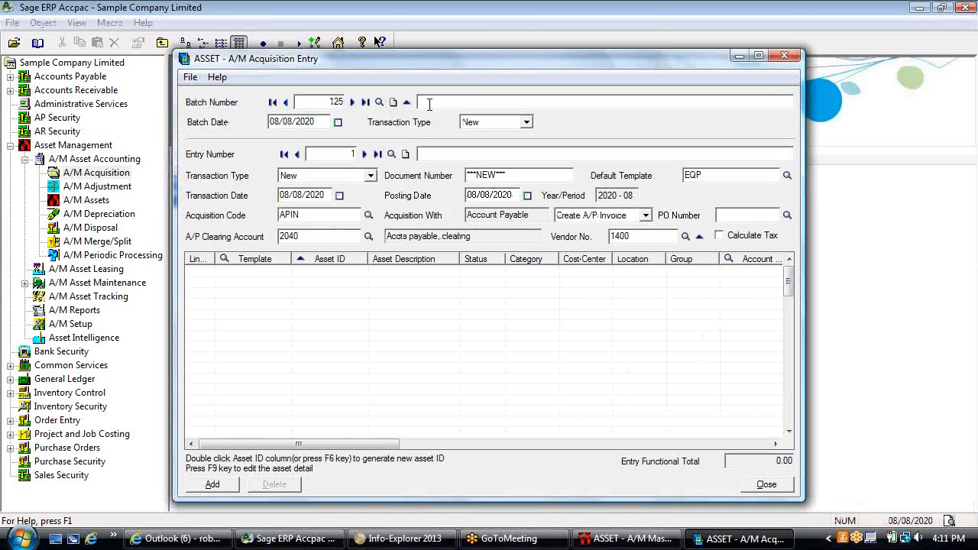
# Enter "New Equipmen Purchase" as the description of the new acquisition batch
pyautogui.write('New Equipment apu')
pyautogui.press('BackSpace')
pyautogui.press('BackSpace')
pyautogui.press('BackSpace')
pyautogui.press('BackSpace')
pyautogui.press('capslock')
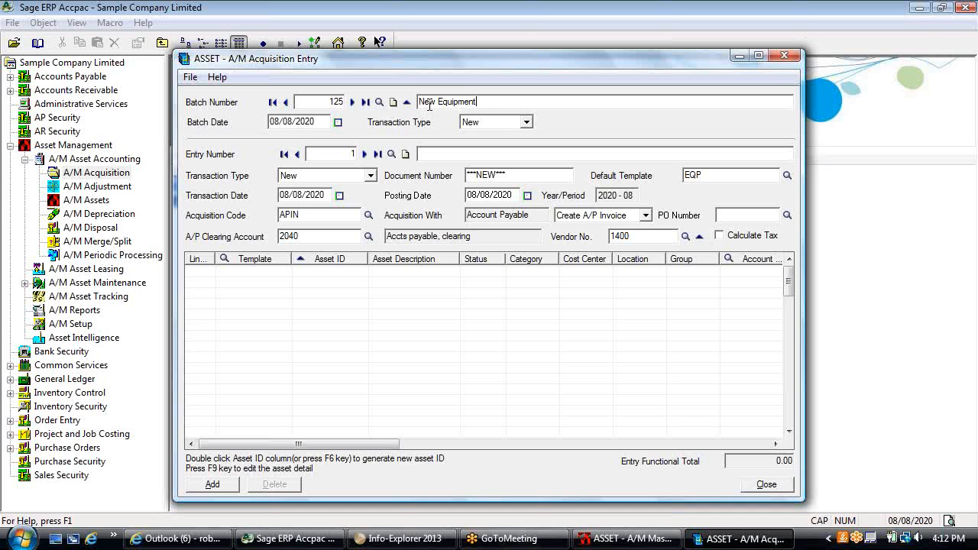
pyautogui.write('P')
pyautogui.press('capslock')
pyautogui.write('urchase')
pyautogui.click(474, 102)
# Copy the batch description into the description of entry 1
pyautogui.moveTo(524, 97); pyautogui.dragTo(381, 100)
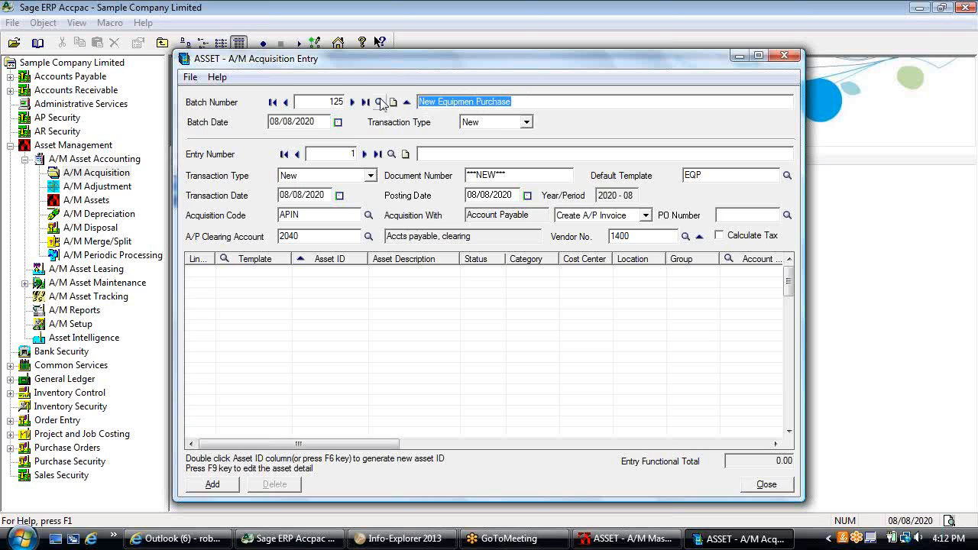
pyautogui.hotkey('ctrl', 'c')
pyautogui.click(449, 154)
pyautogui.hotkey('ctrl', 'v')
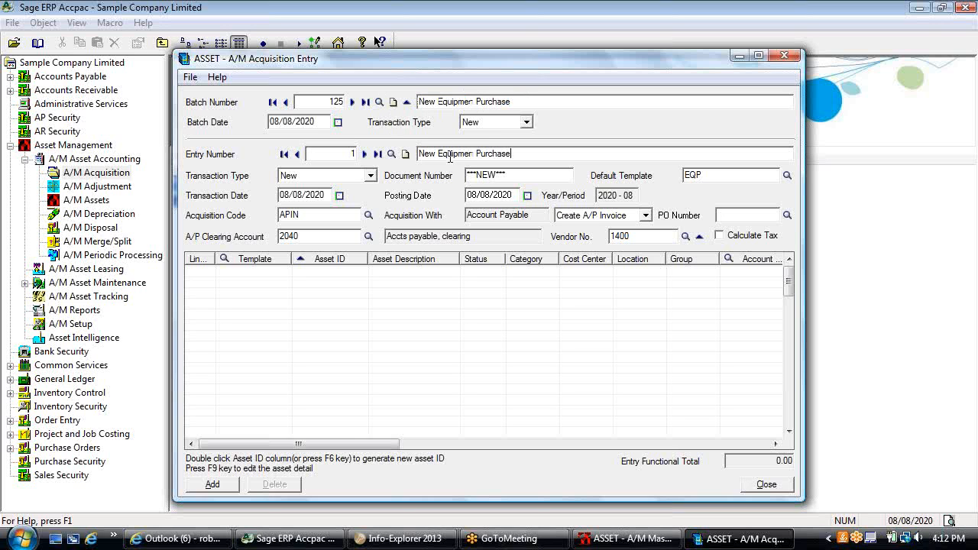
pyautogui.press('Tab')
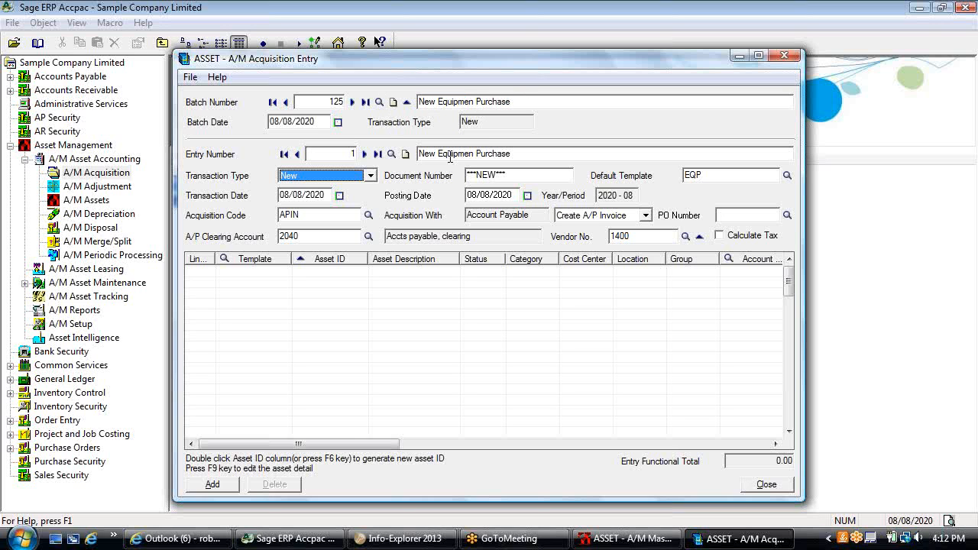
# Set the entry's acquisition code to PORC and select the Coastal Heating purchase order dated 08/08/2020 as its PO number
pyautogui.click(367, 215)
pyautogui.click(209, 184)
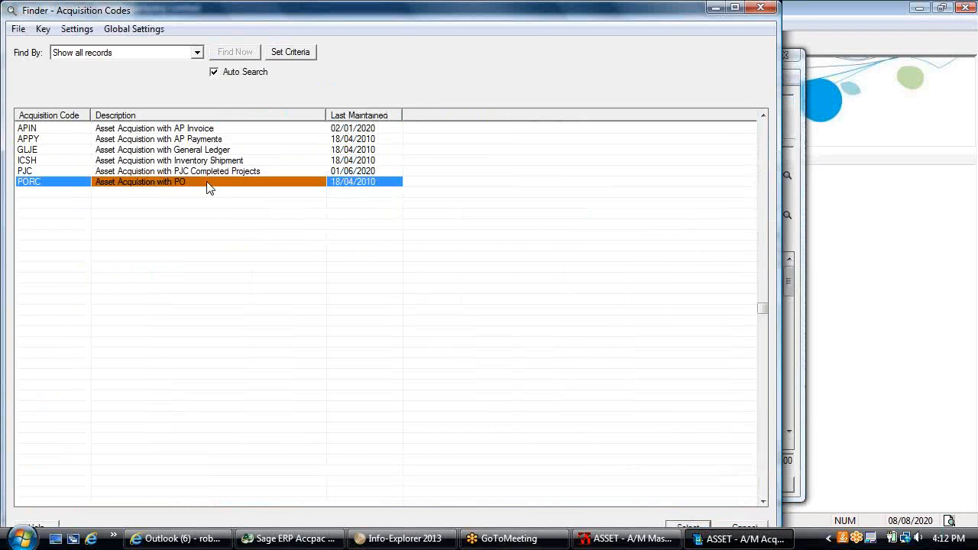
pyautogui.doubleClick(209, 184)
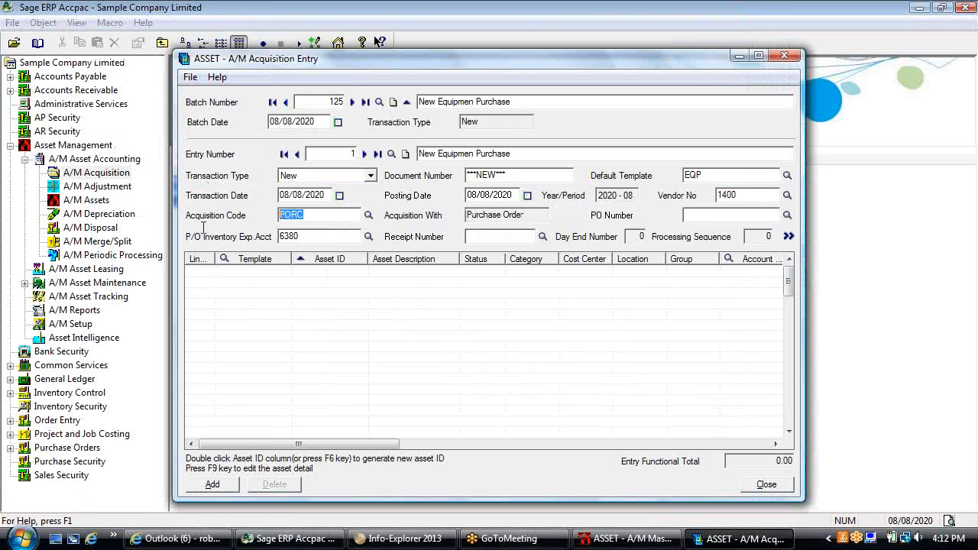
pyautogui.click(705, 214)
pyautogui.click(787, 215)
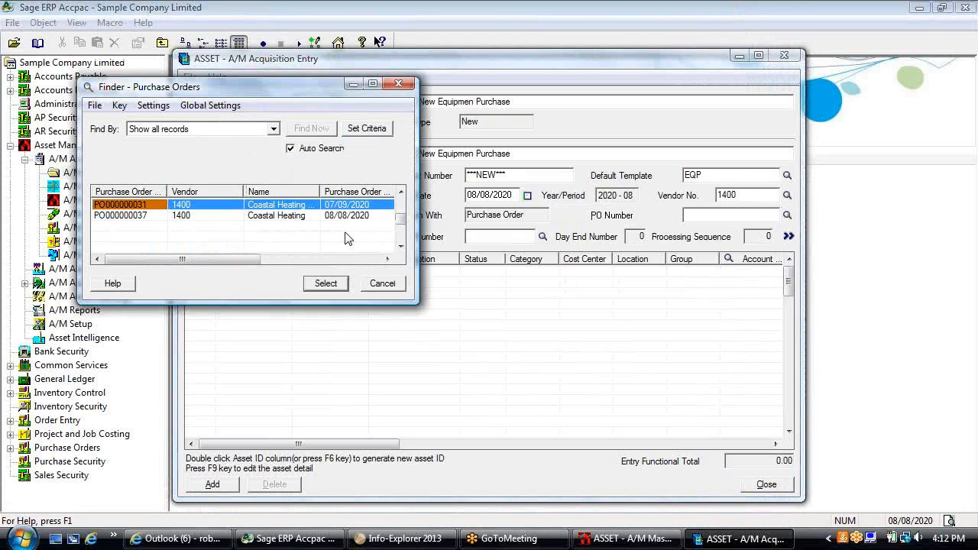
pyautogui.doubleClick(273, 217)
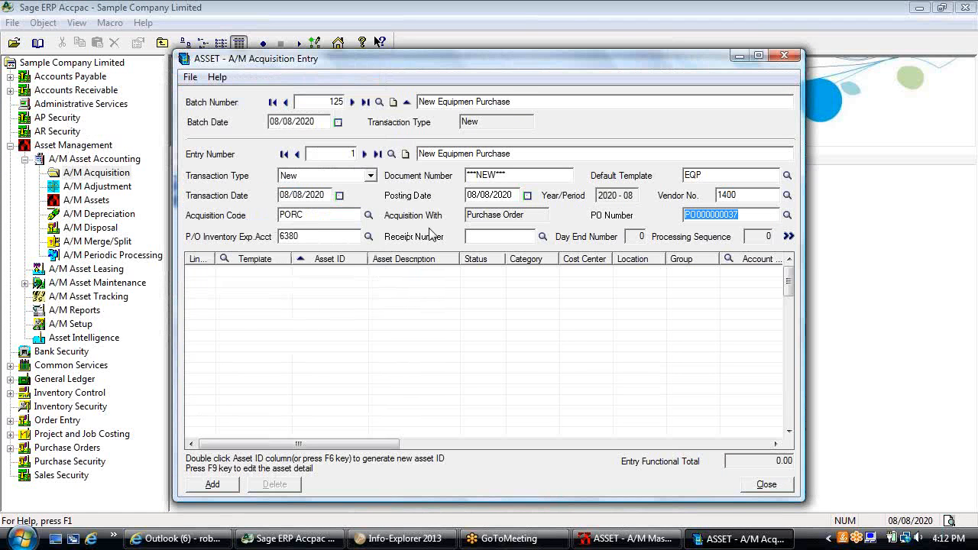
# Select the vendor 1400 receipt with day end number 55 and processing sequence 2 as the entry's receipt number
pyautogui.click(487, 236)
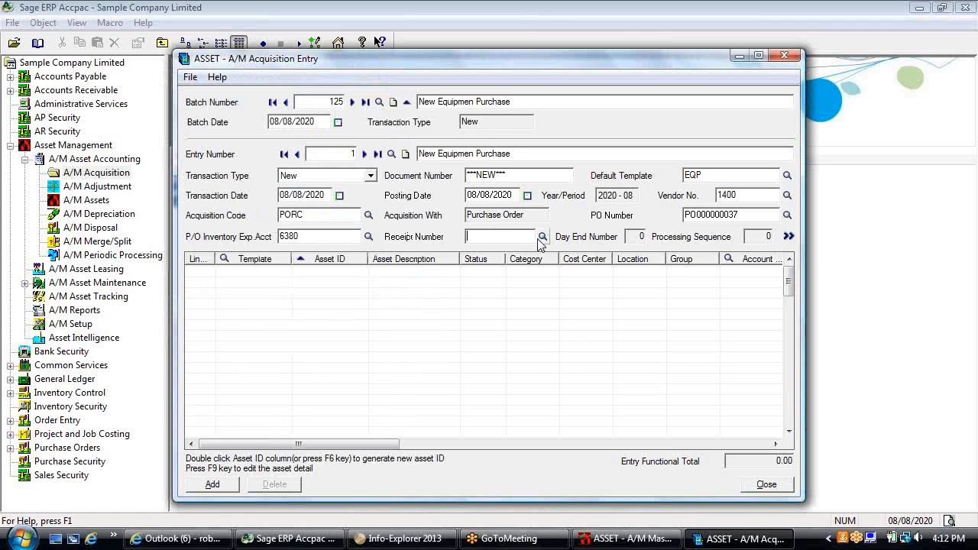
pyautogui.click(542, 237)
pyautogui.click(277, 217)
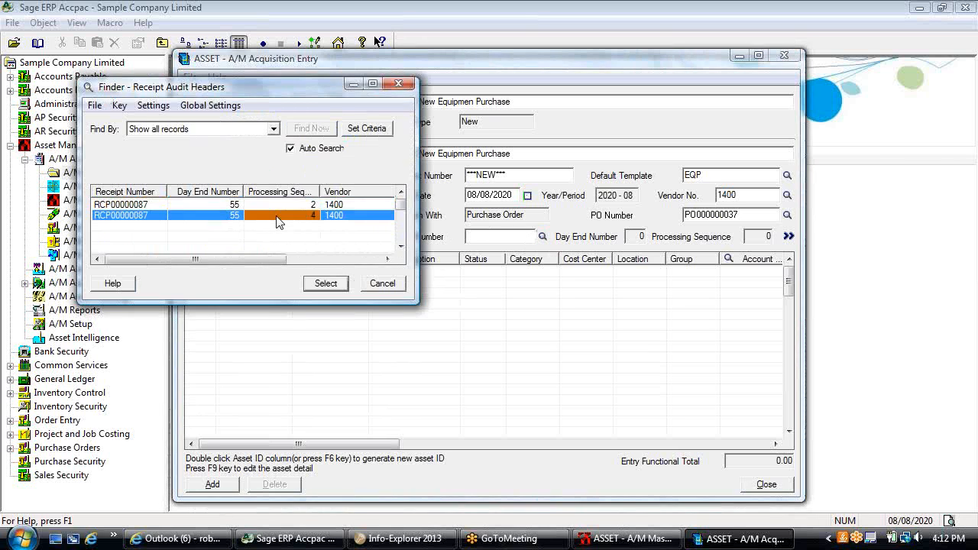
pyautogui.doubleClick(277, 217)
# Load the receipt's items and convert the TRUCK item into an asset line with the EQP template
pyautogui.click(789, 237)
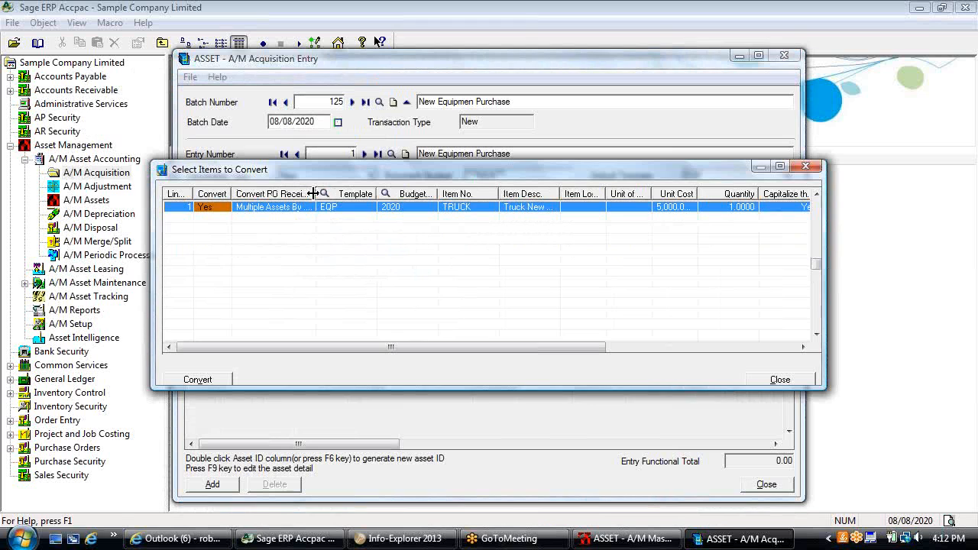
pyautogui.moveTo(312, 193); pyautogui.dragTo(343, 191)
pyautogui.click(202, 380)
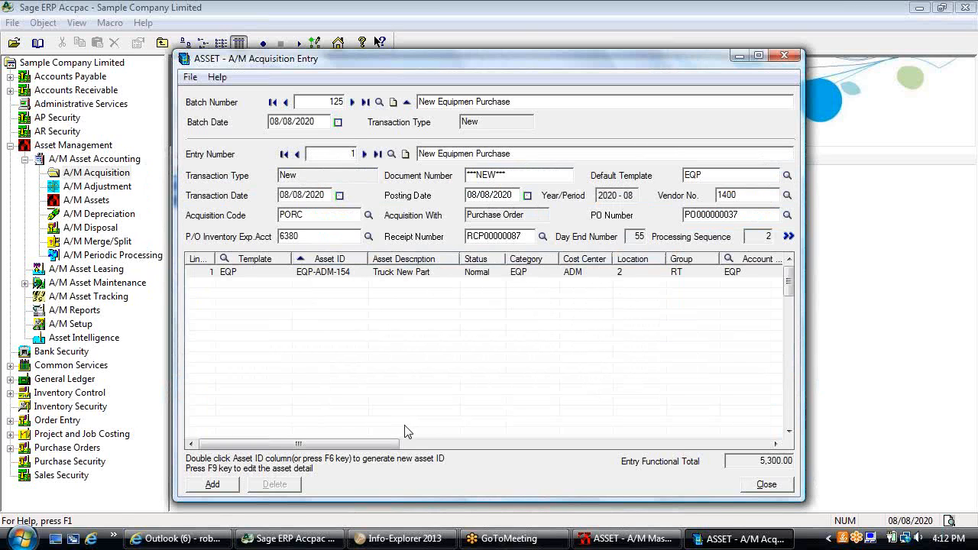
# Review the converted Truck New Part asset line and its receipt number across the detail columns, and close Acquisition Entry
pyautogui.click(398, 448)
pyautogui.moveTo(398, 448); pyautogui.dragTo(348, 452)
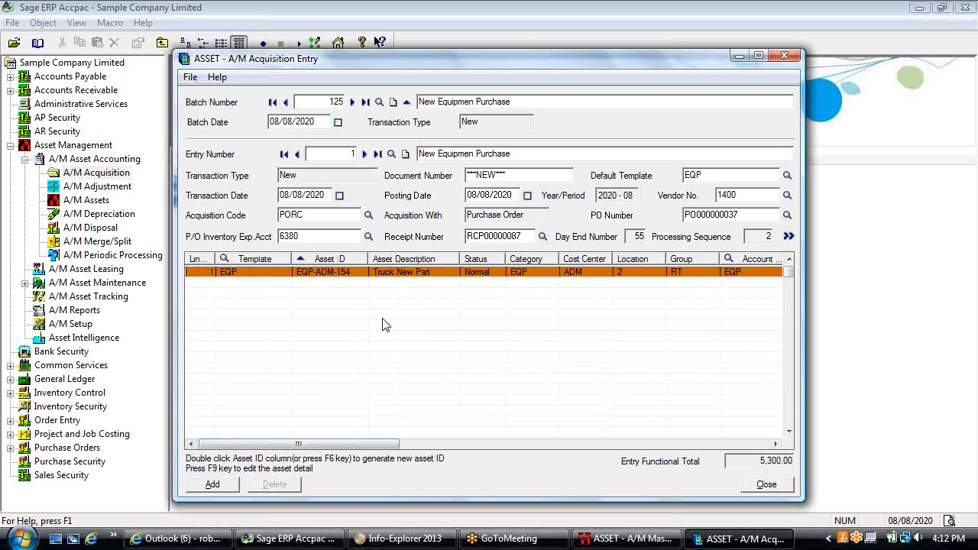
pyautogui.moveTo(526, 237); pyautogui.dragTo(463, 236)
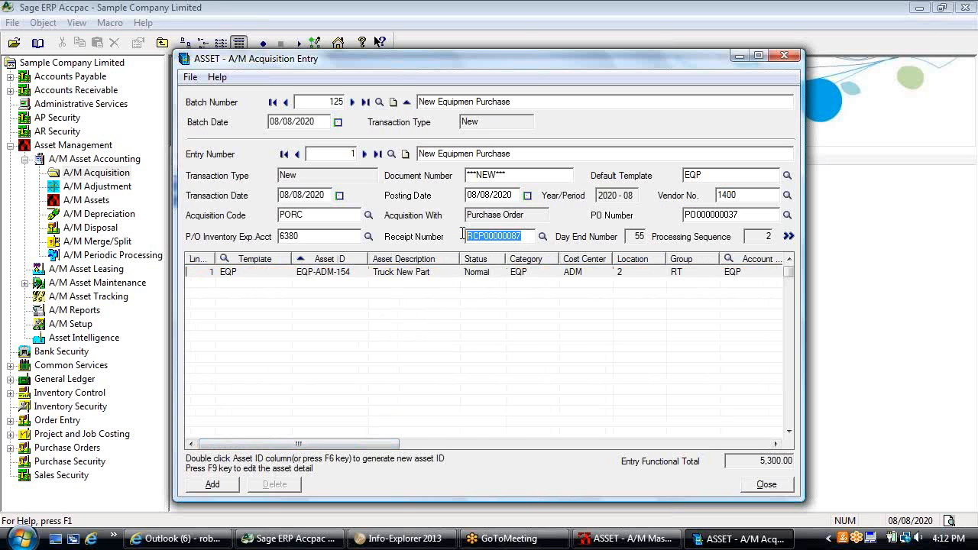
pyautogui.moveTo(398, 447); pyautogui.dragTo(539, 455)
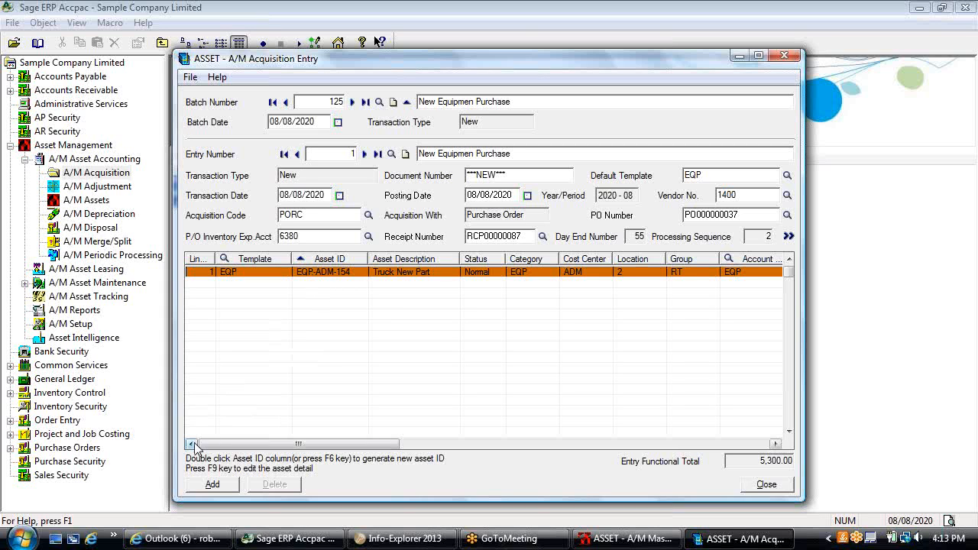
pyautogui.click(320, 280)
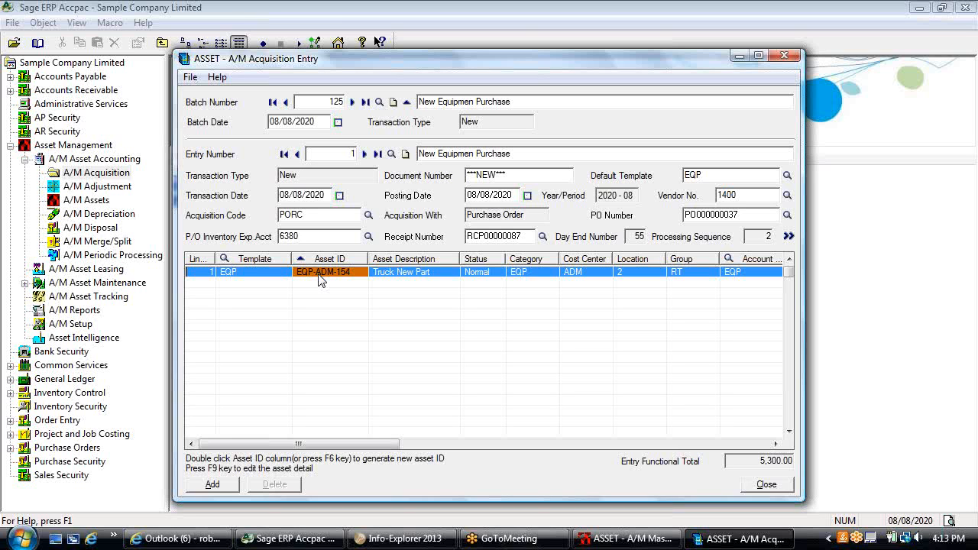
pyautogui.moveTo(379, 444); pyautogui.dragTo(213, 400)
pyautogui.click(756, 488)
pyautogui.click(461, 321)
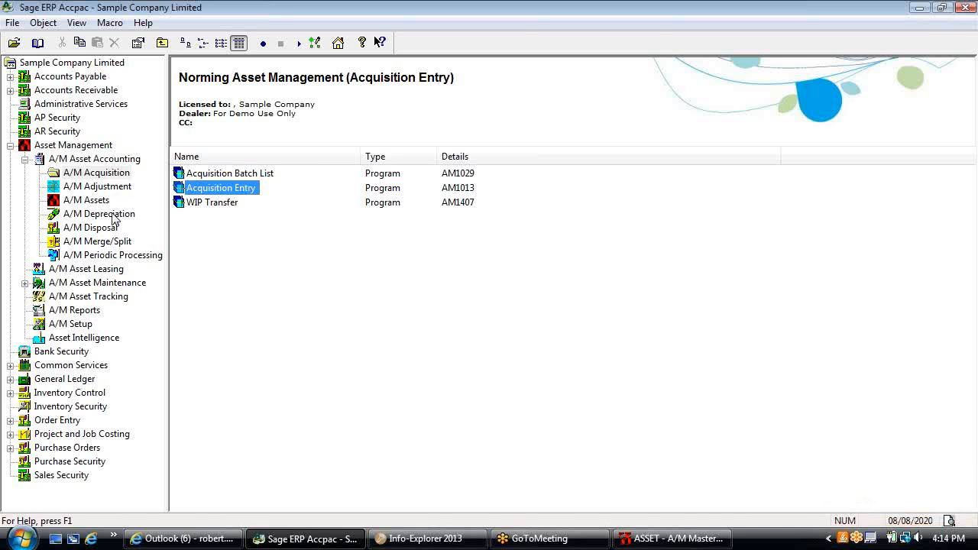
# Examine the formula of the BMACRS depreciation method in Depreciation Methods under A/M Setup, and close the window
pyautogui.click(115, 215)
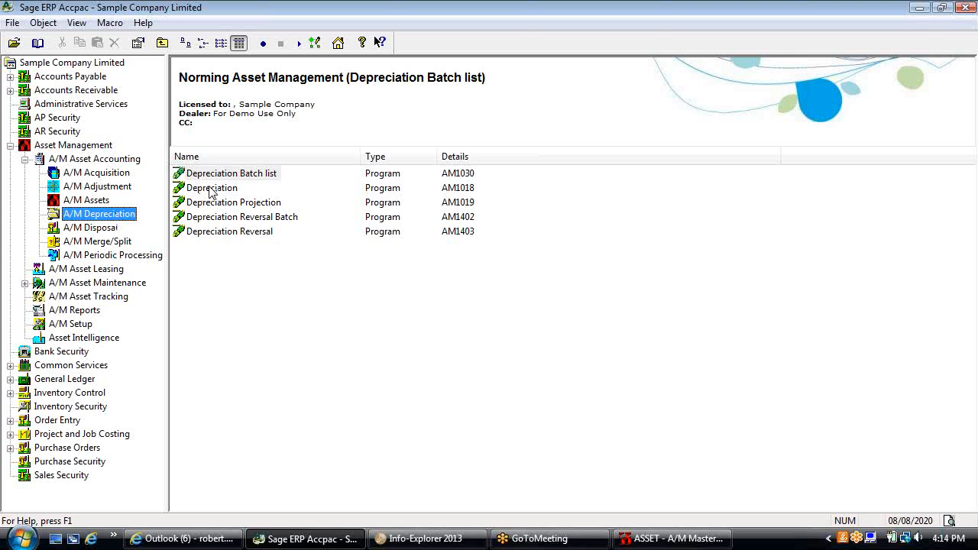
pyautogui.click(85, 325)
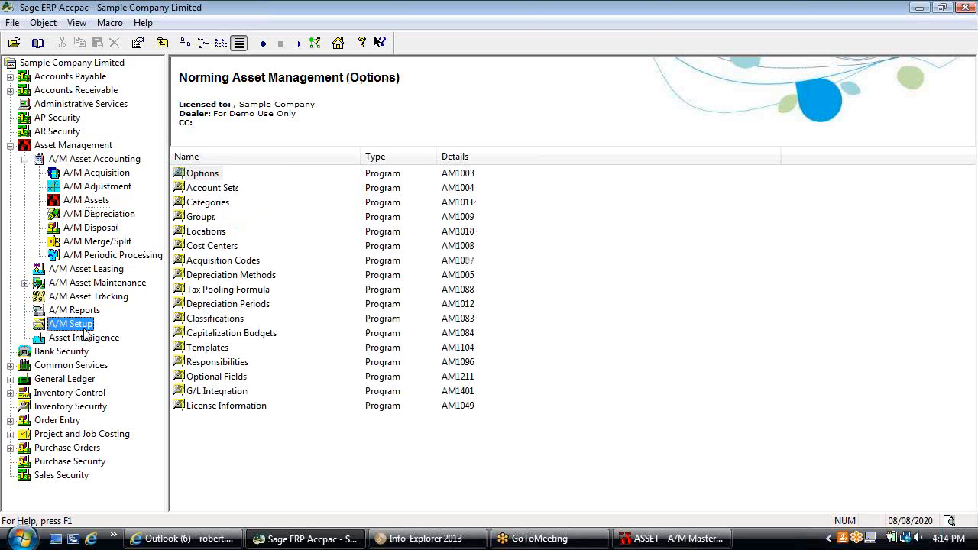
pyautogui.click(223, 277)
pyautogui.doubleClick(222, 277)
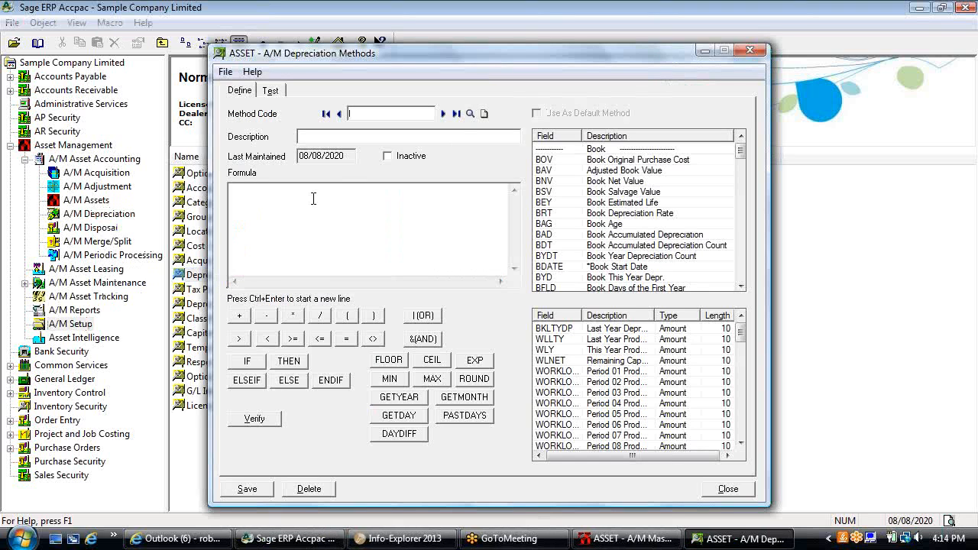
pyautogui.click(442, 113)
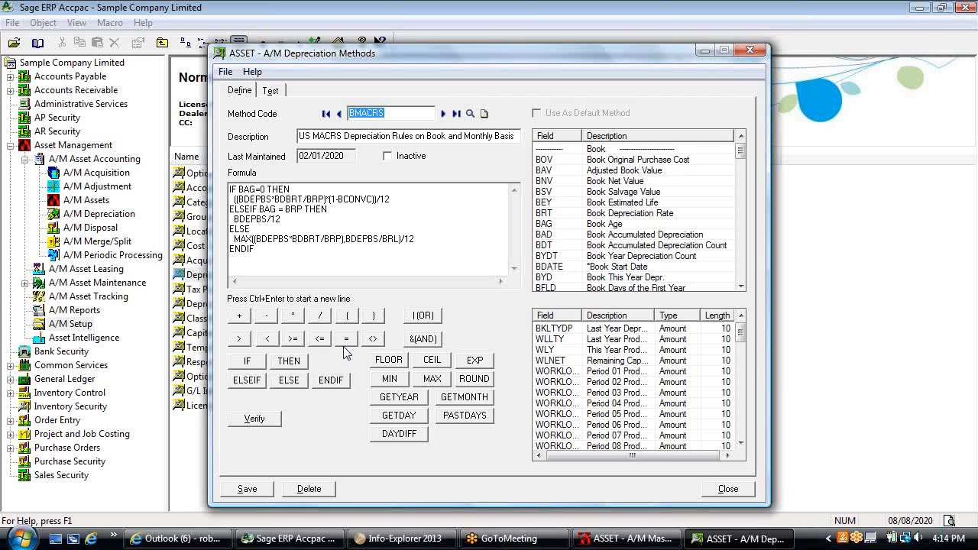
pyautogui.click(712, 492)
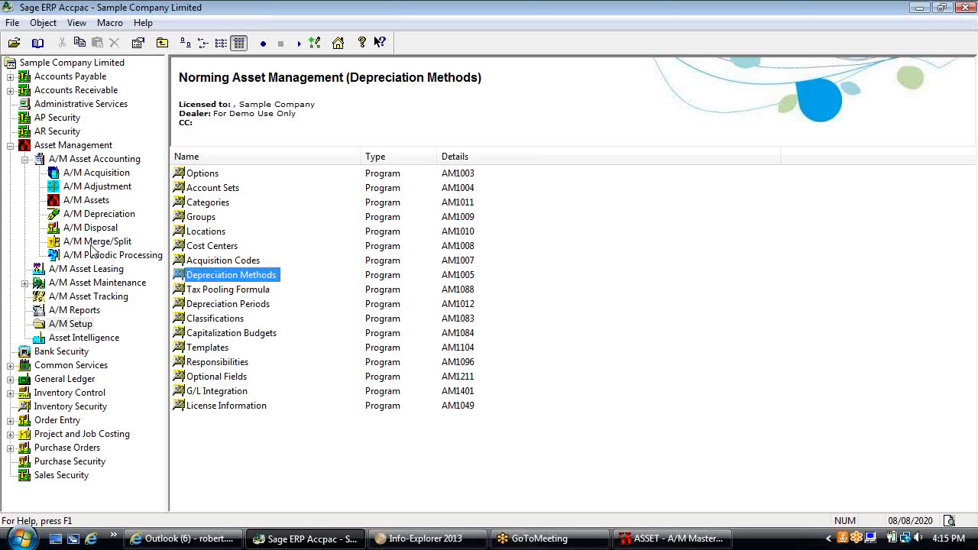
# Browse the programs of A/M Asset Maintenance, A/M Asset Leasing and A/M Assets, and collapse the A/M Asset Accounting folder
pyautogui.click(101, 286)
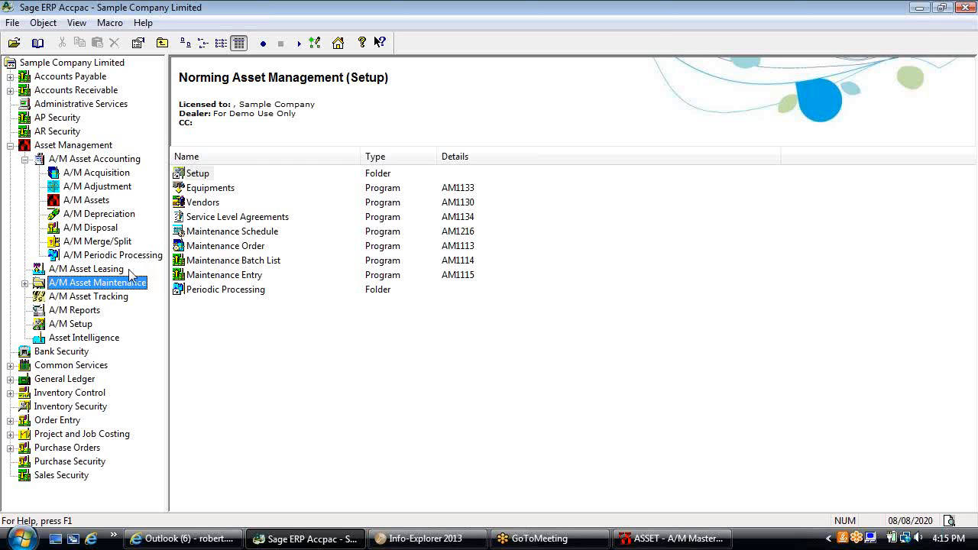
pyautogui.click(120, 272)
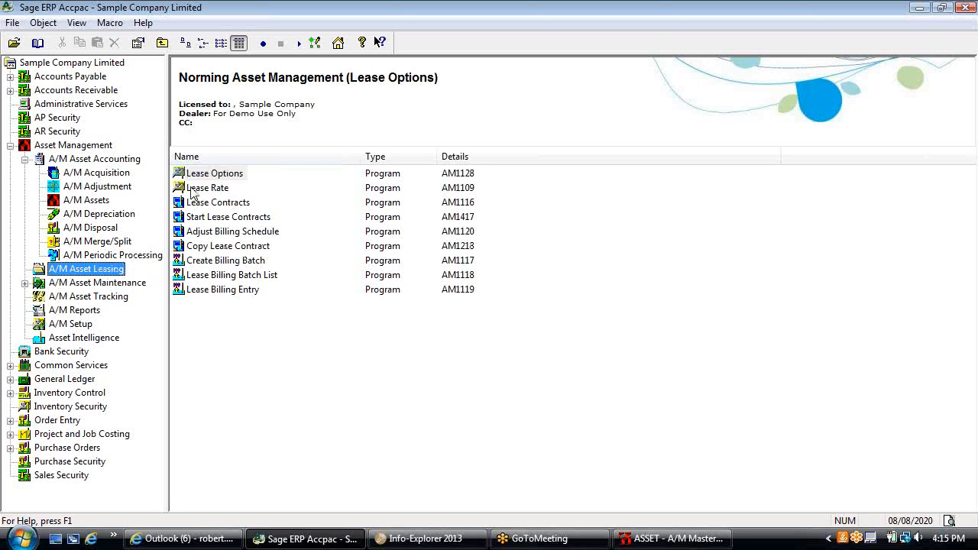
pyautogui.click(95, 152)
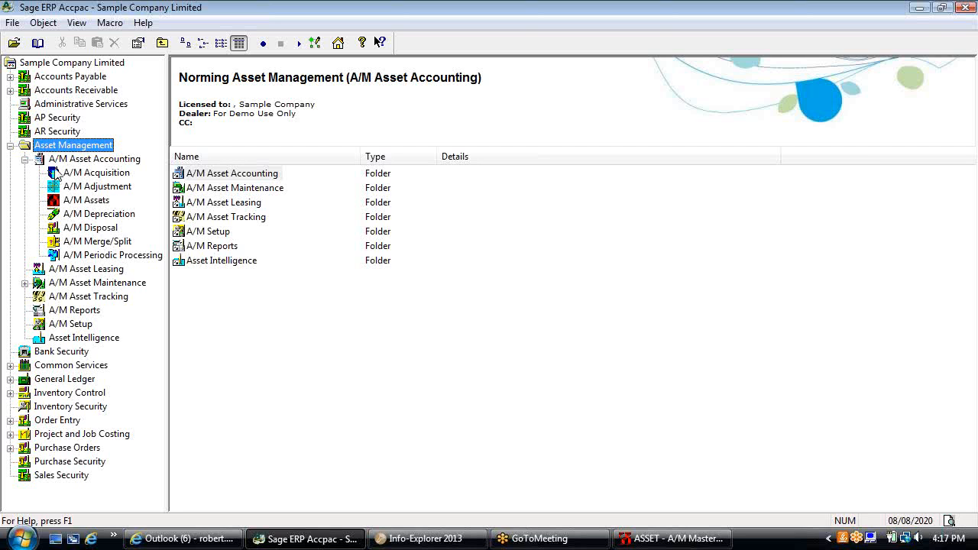
pyautogui.click(77, 200)
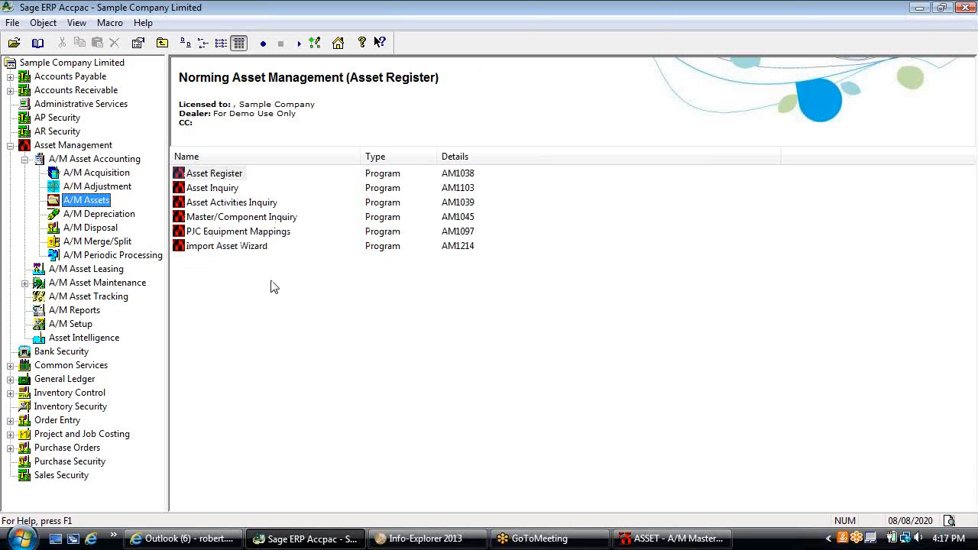
pyautogui.click(230, 179)
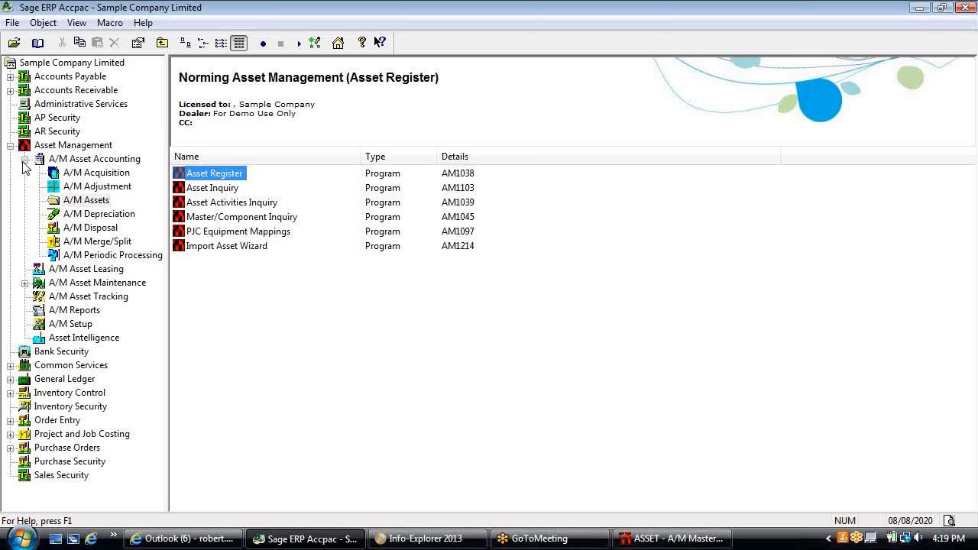
pyautogui.click(24, 160)
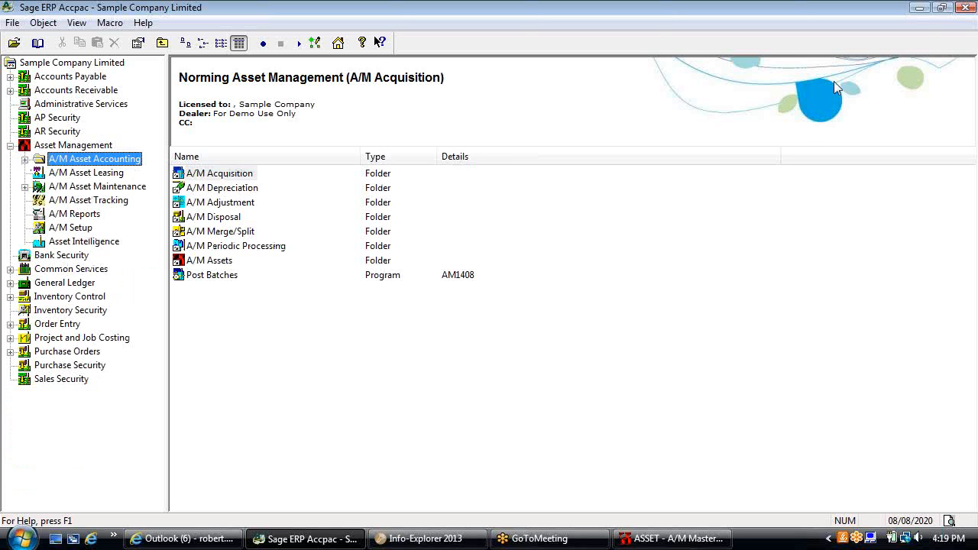